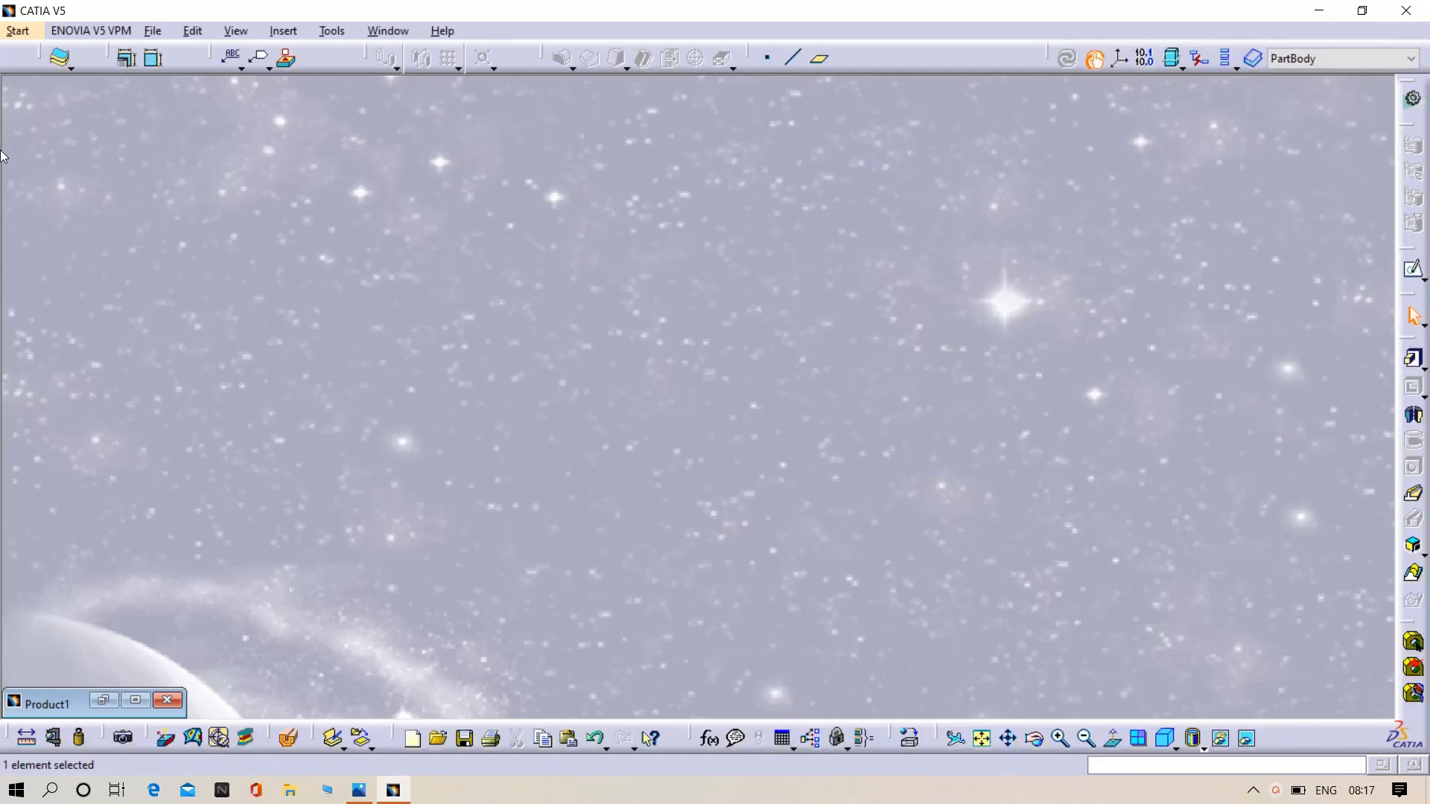
- Create a new Mechanical Design part named Part2 with hybrid design enabled and open a sketch on its yz plane
left_click(16, 30)
mouse_move(45, 73)
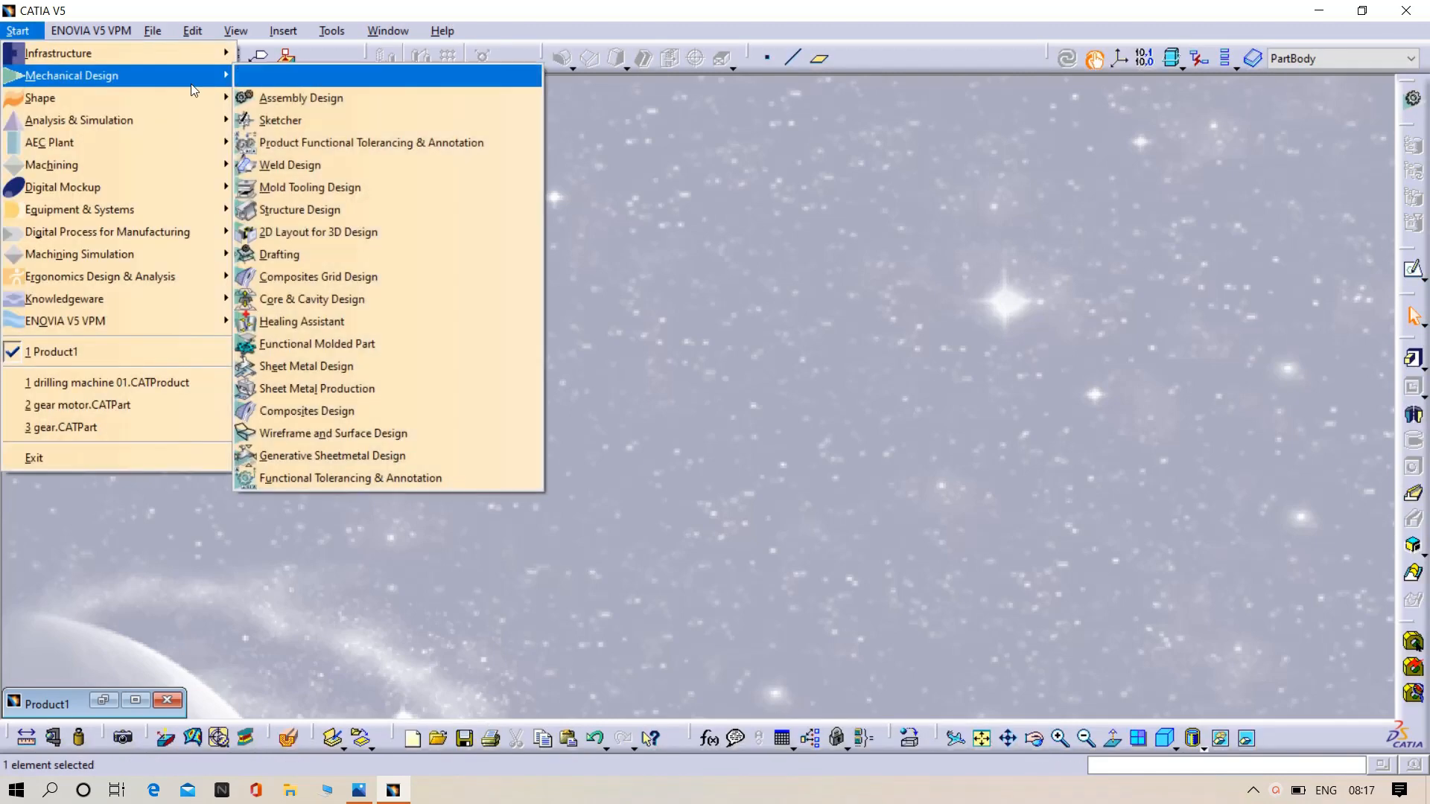
left_click(301, 75)
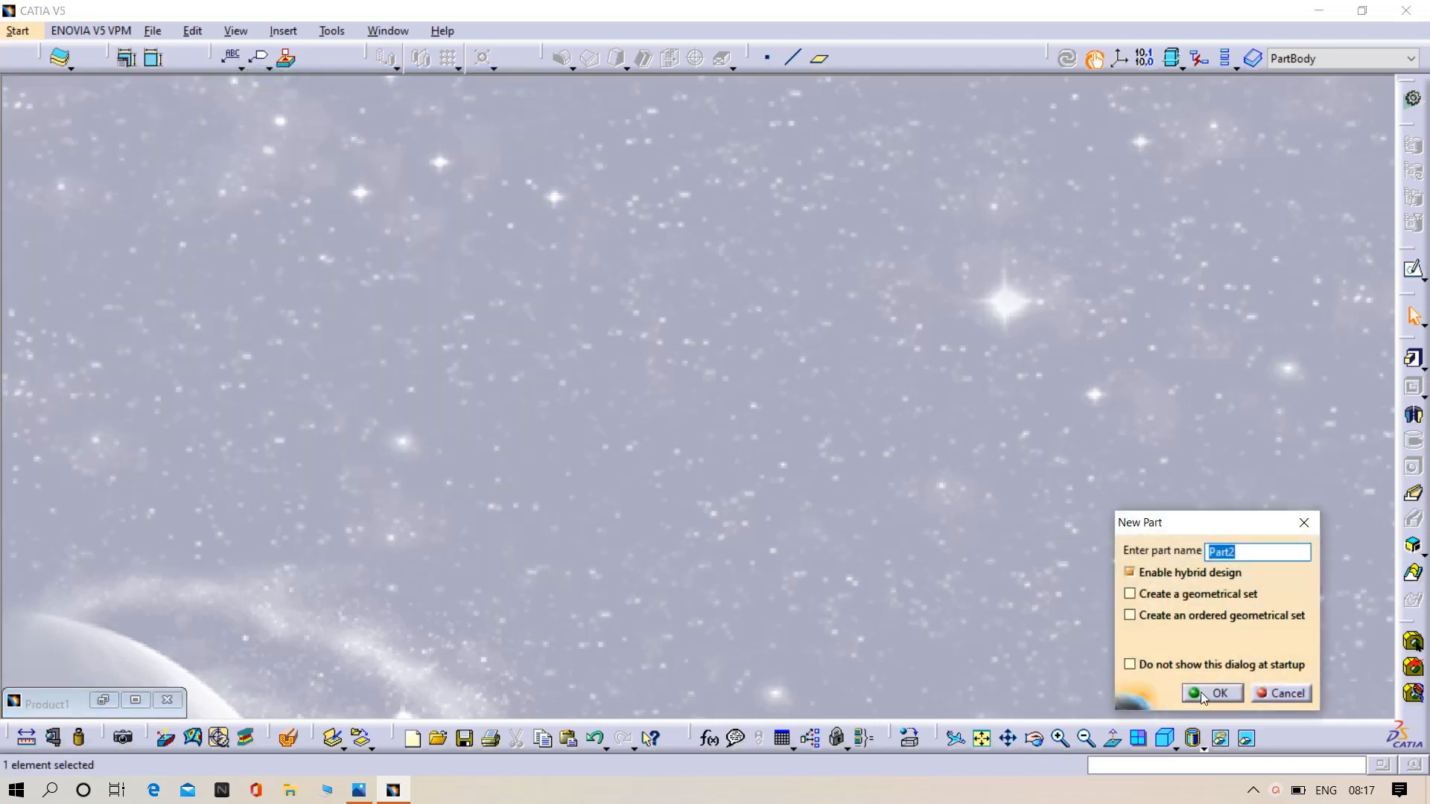
left_click(1201, 690)
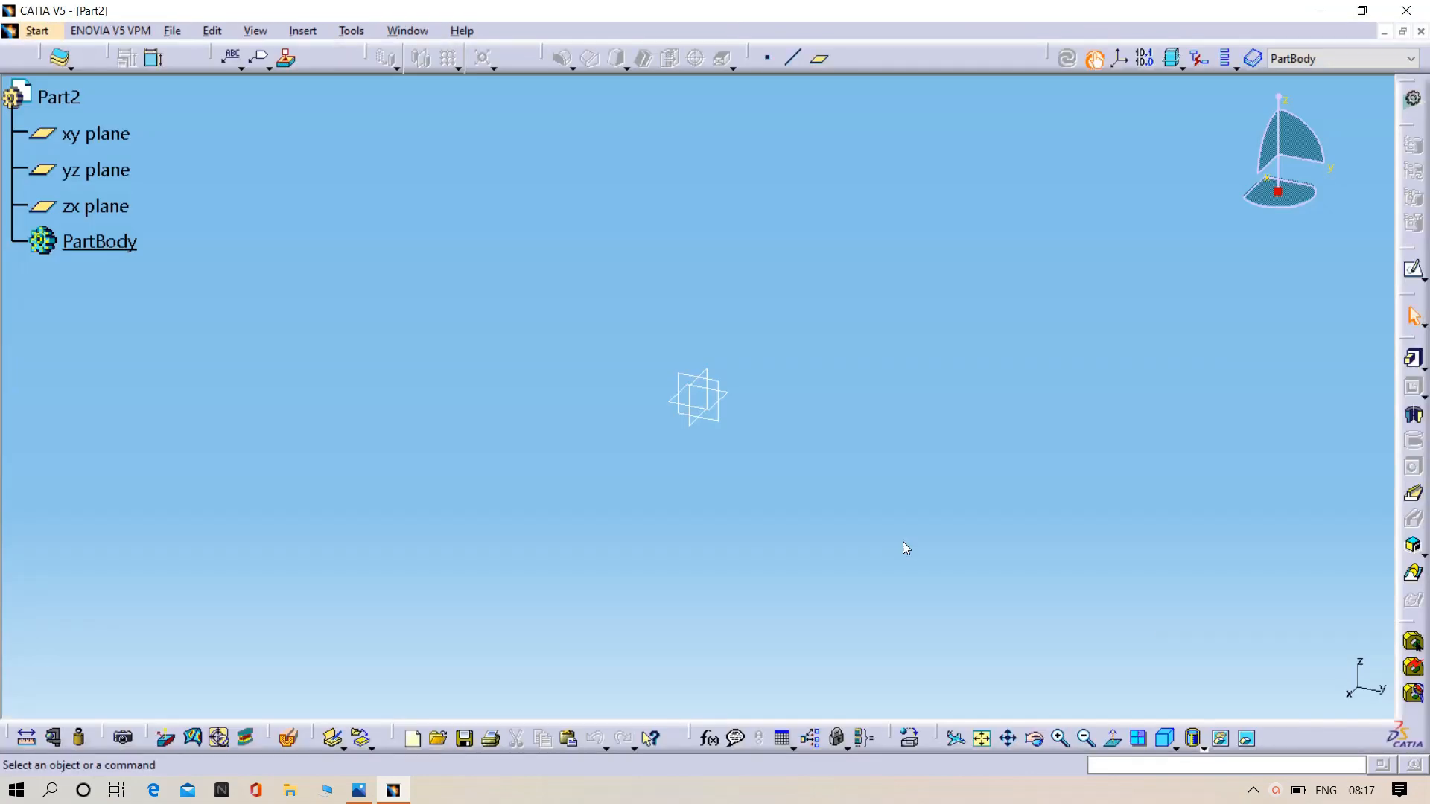
left_click(704, 418)
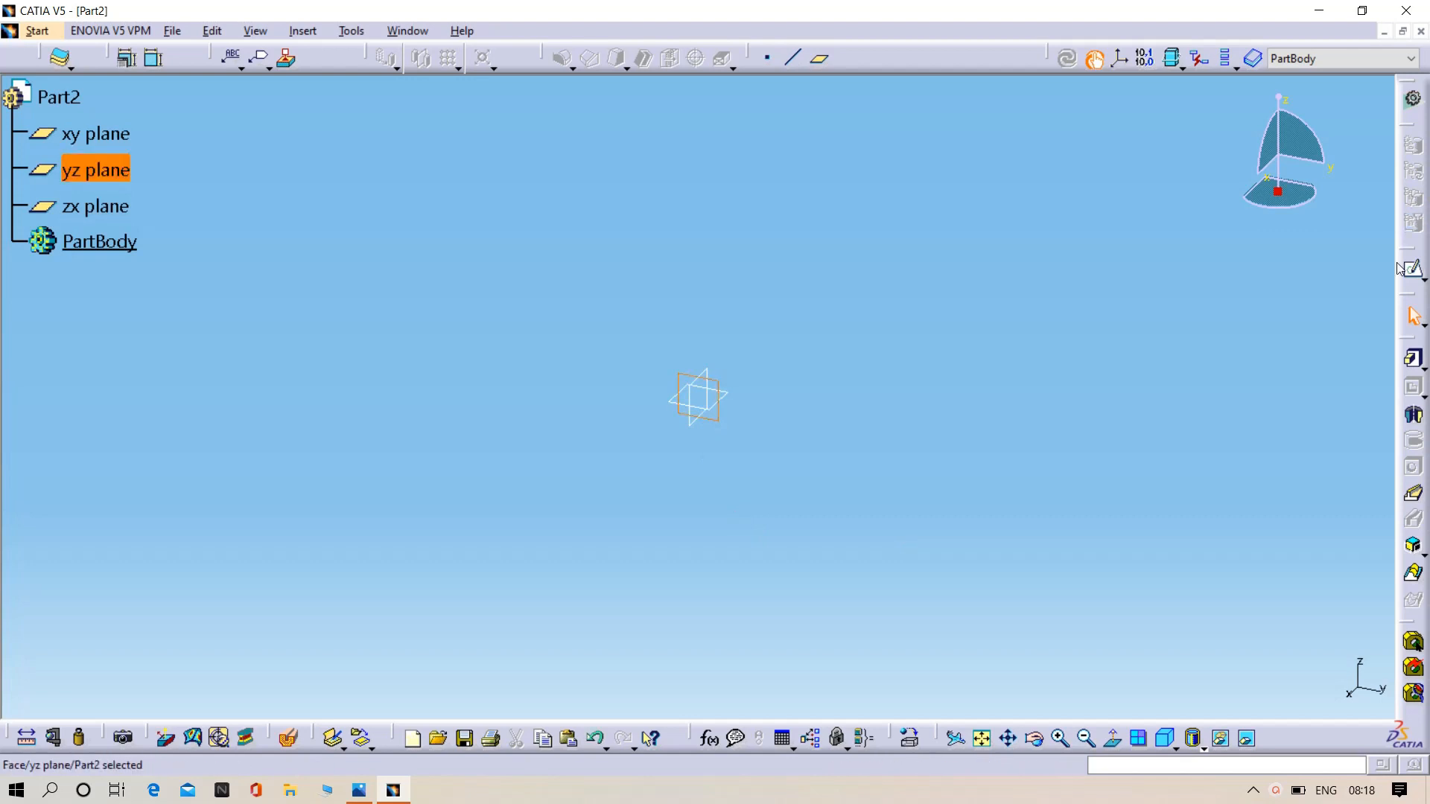
left_click(1405, 269)
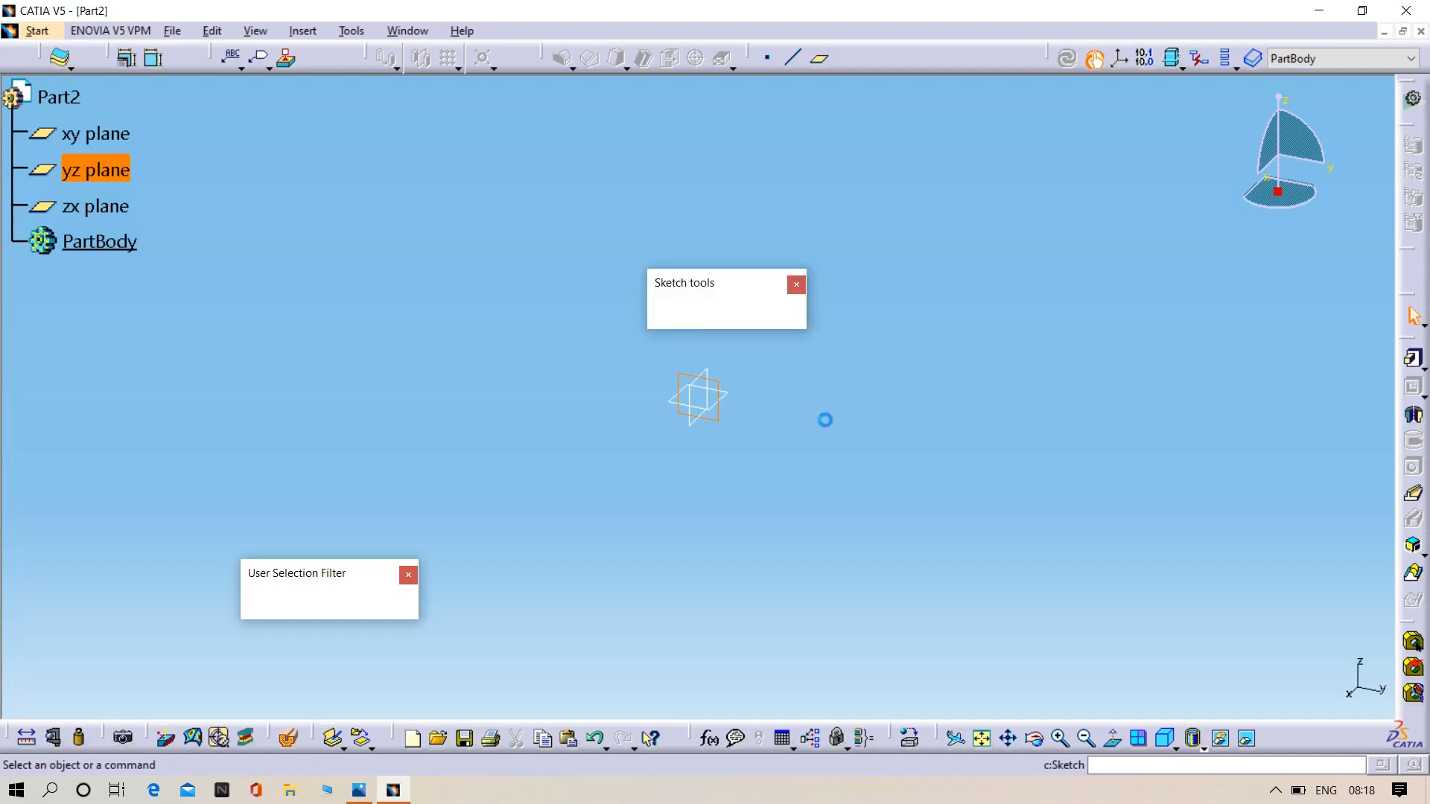
left_click(1412, 372)
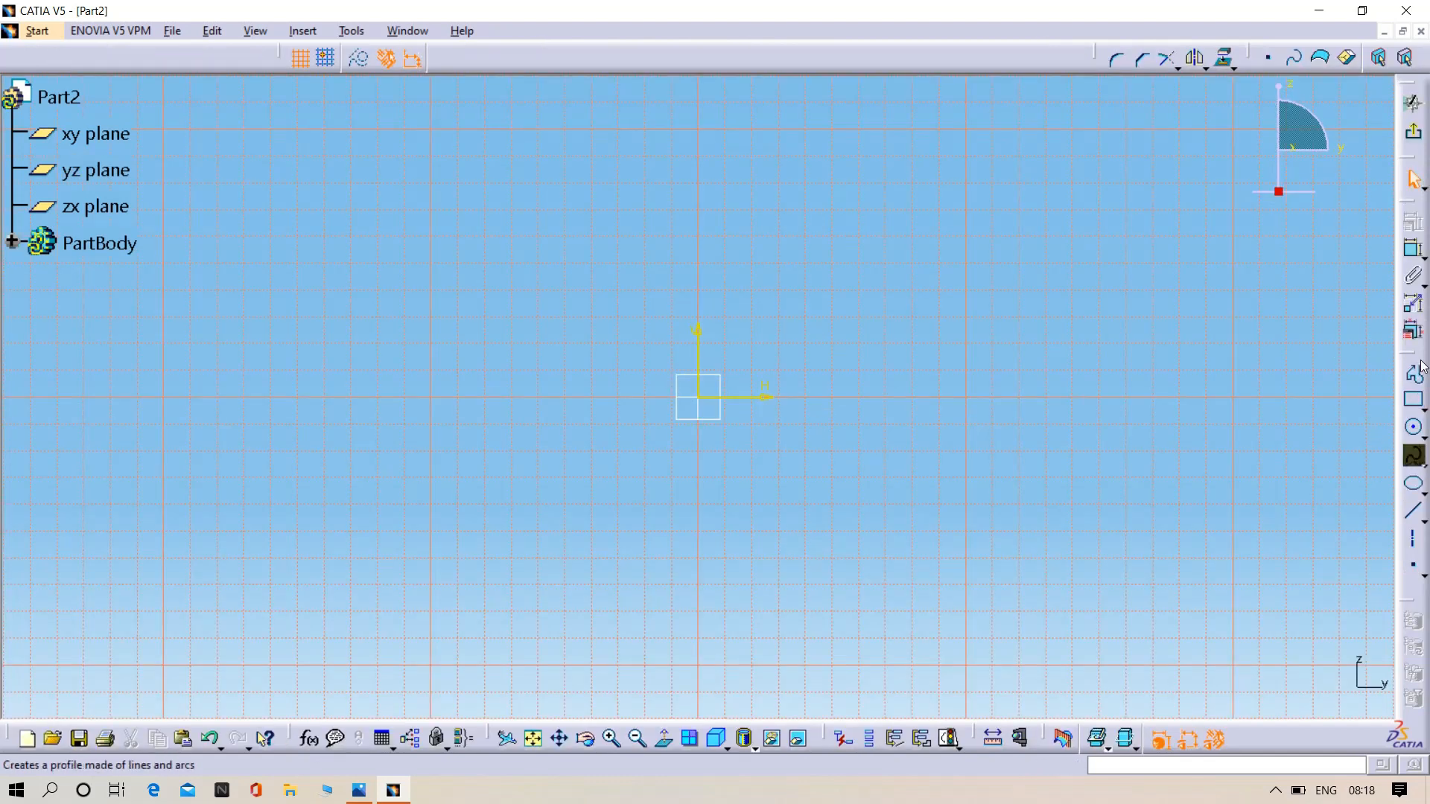
left_click(554, 398)
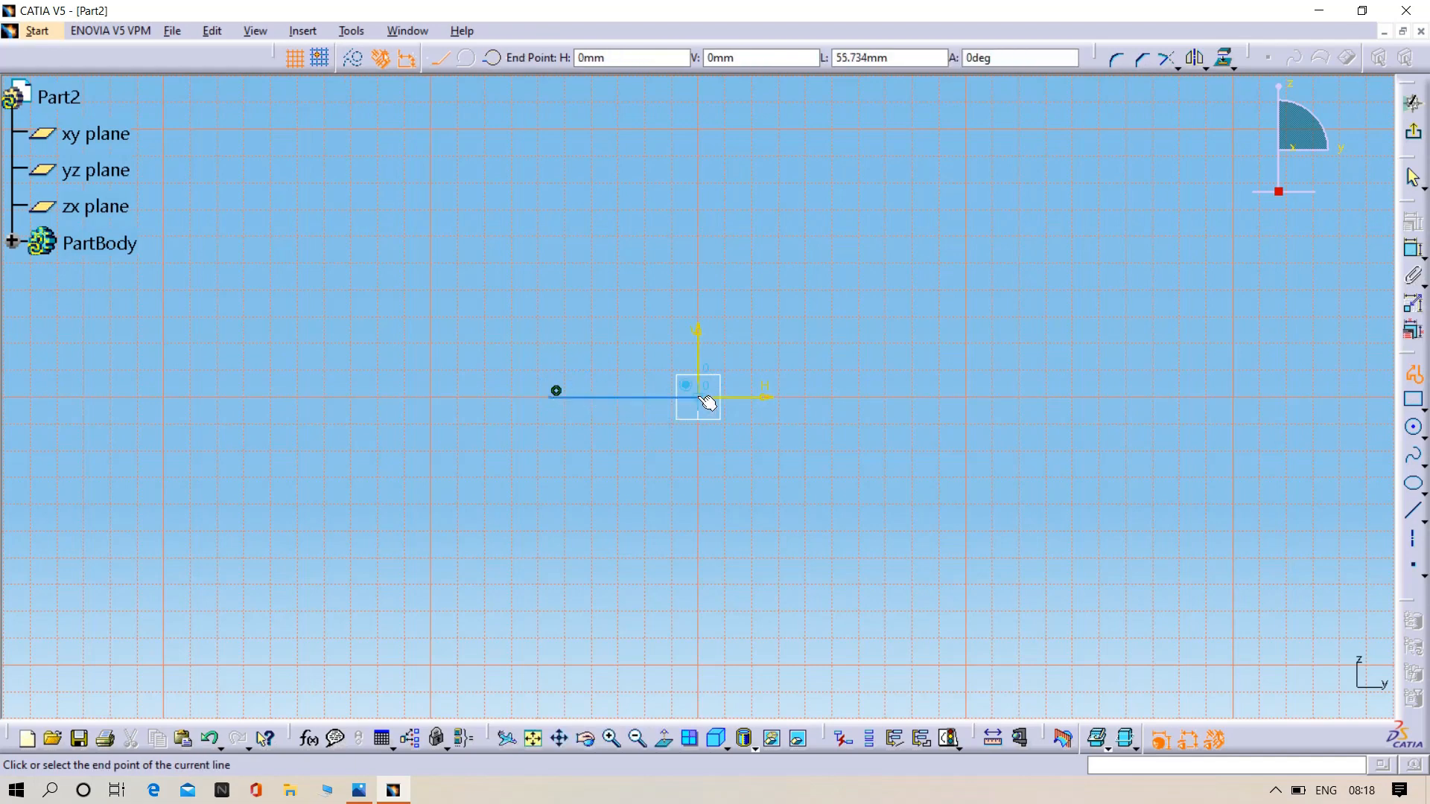
left_click(700, 398)
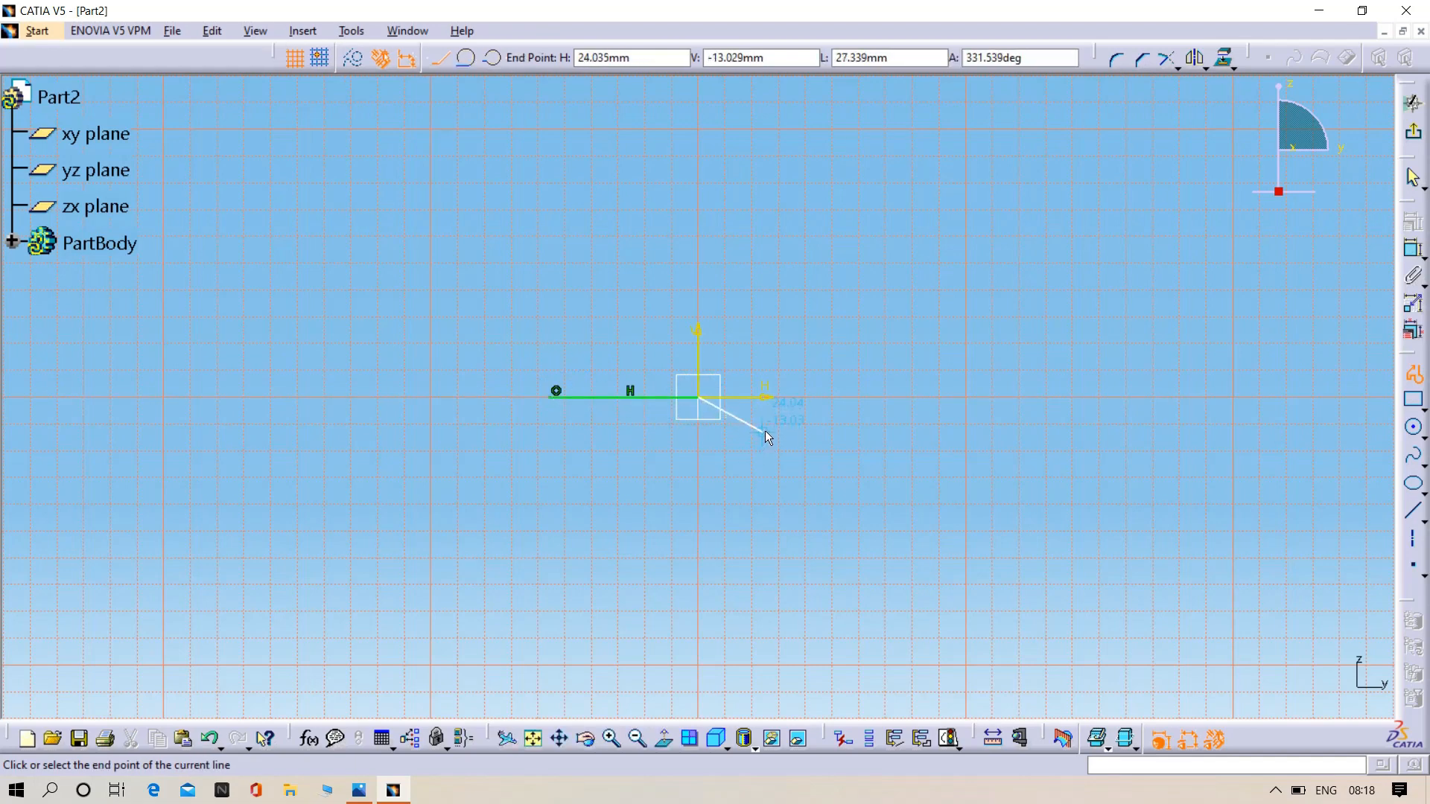
key("Escape")
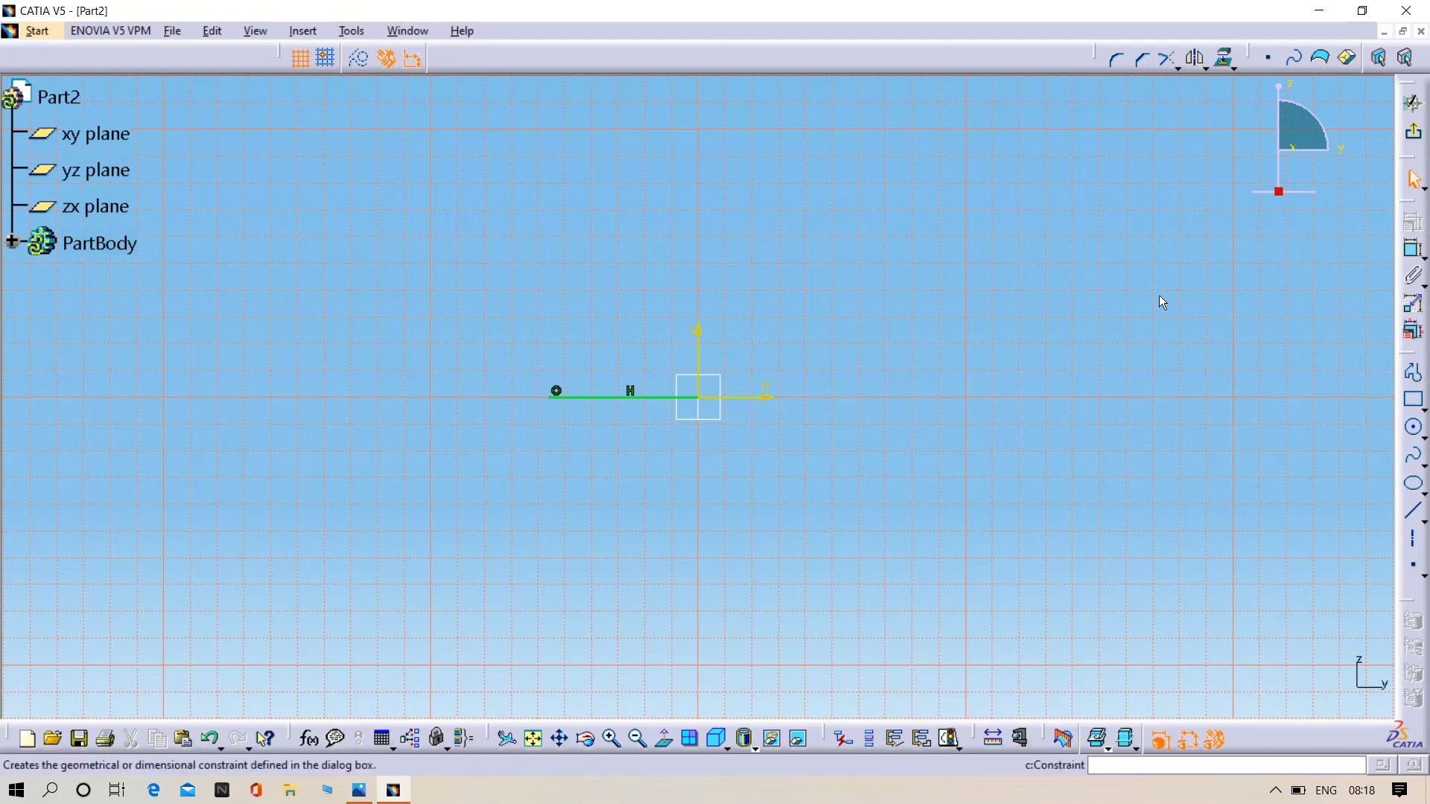
left_click(654, 397)
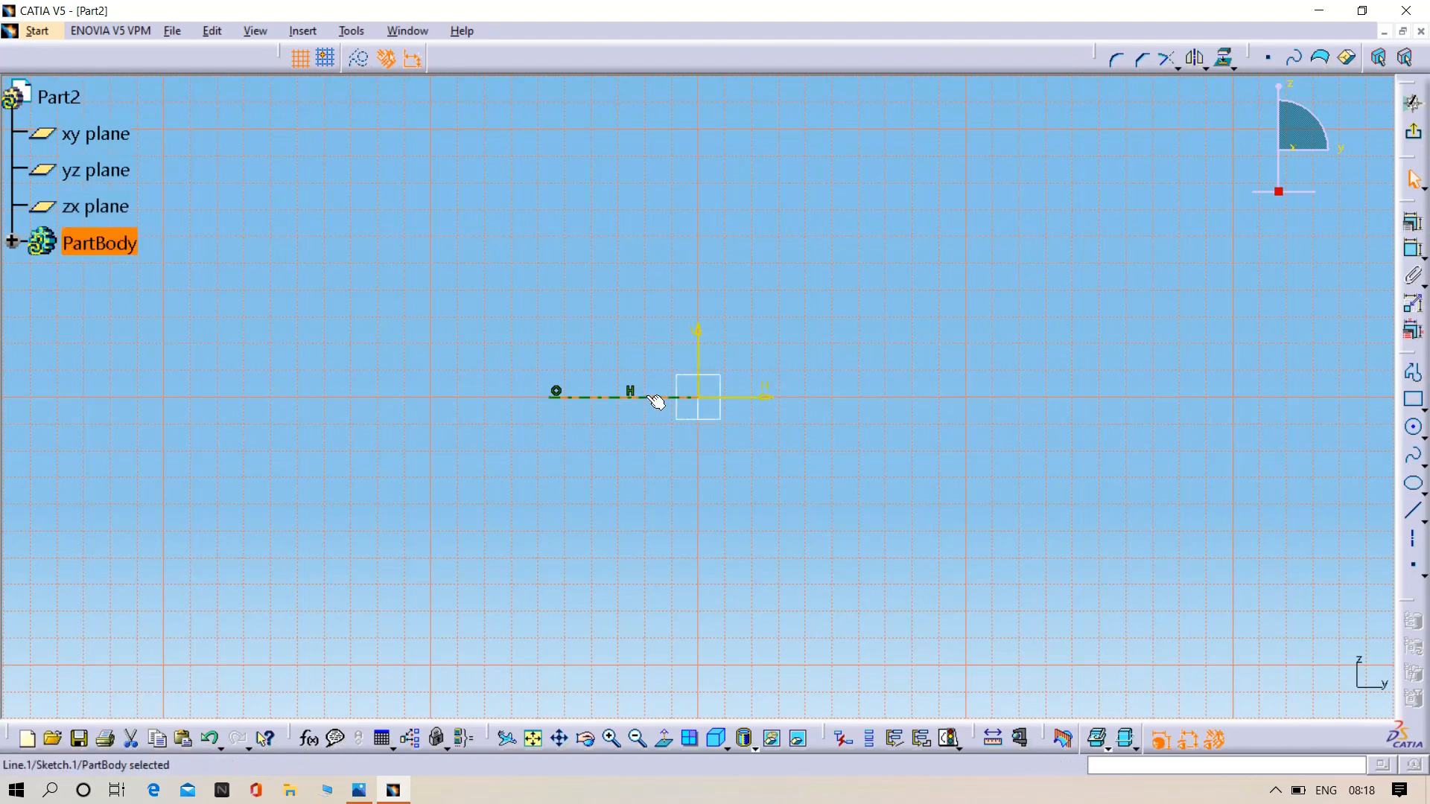
key("Delete")
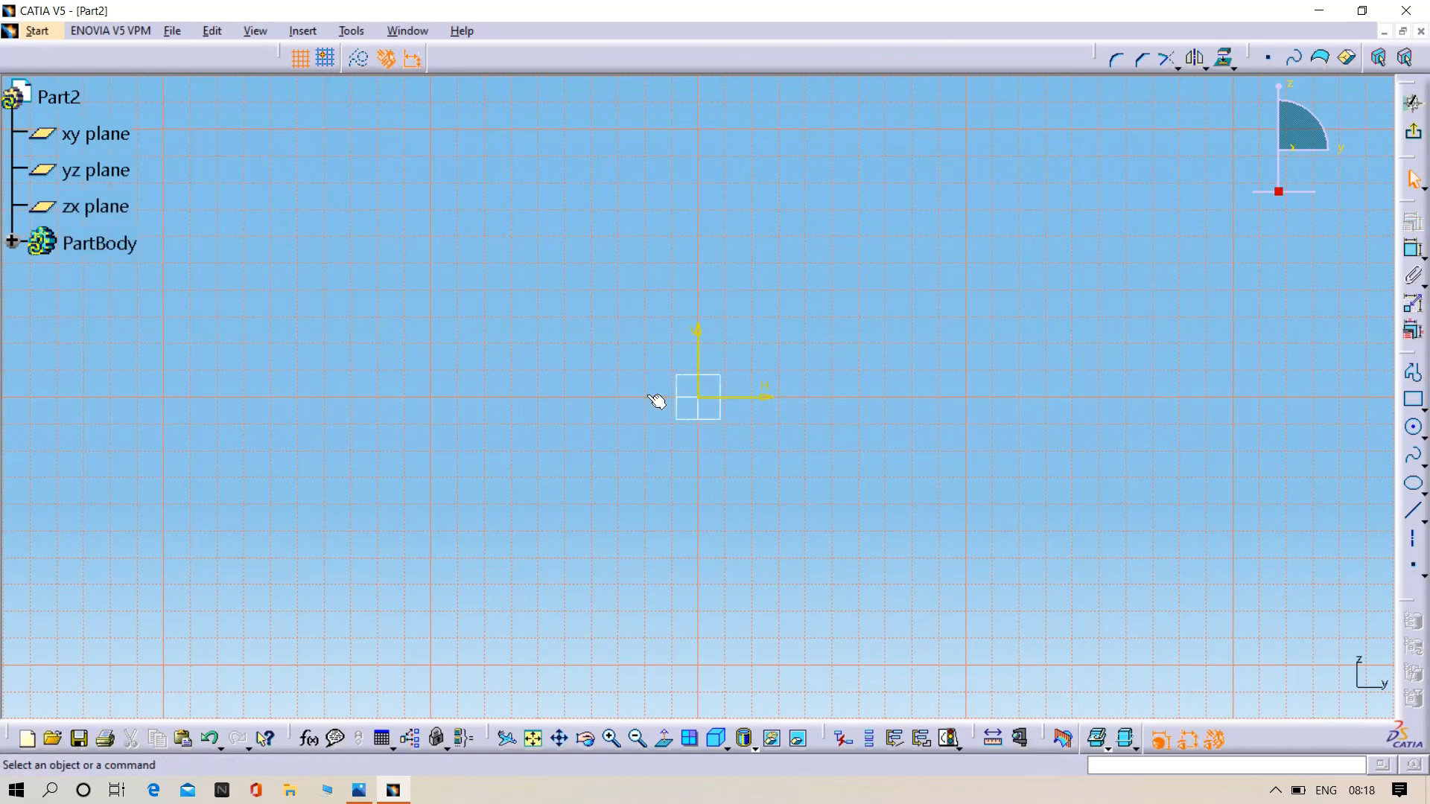
left_click(1413, 372)
left_click(646, 396)
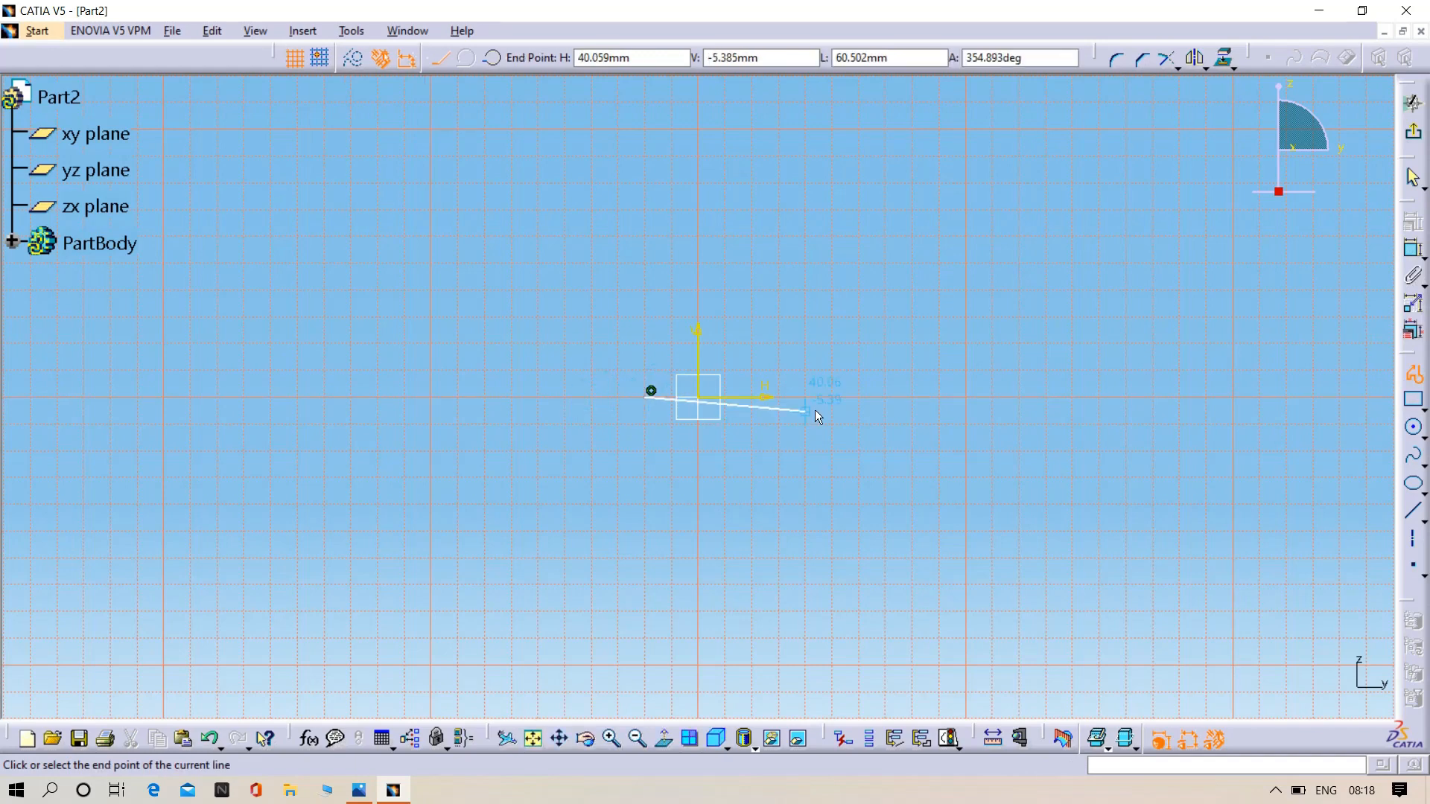
left_click(887, 394)
key("Escape")
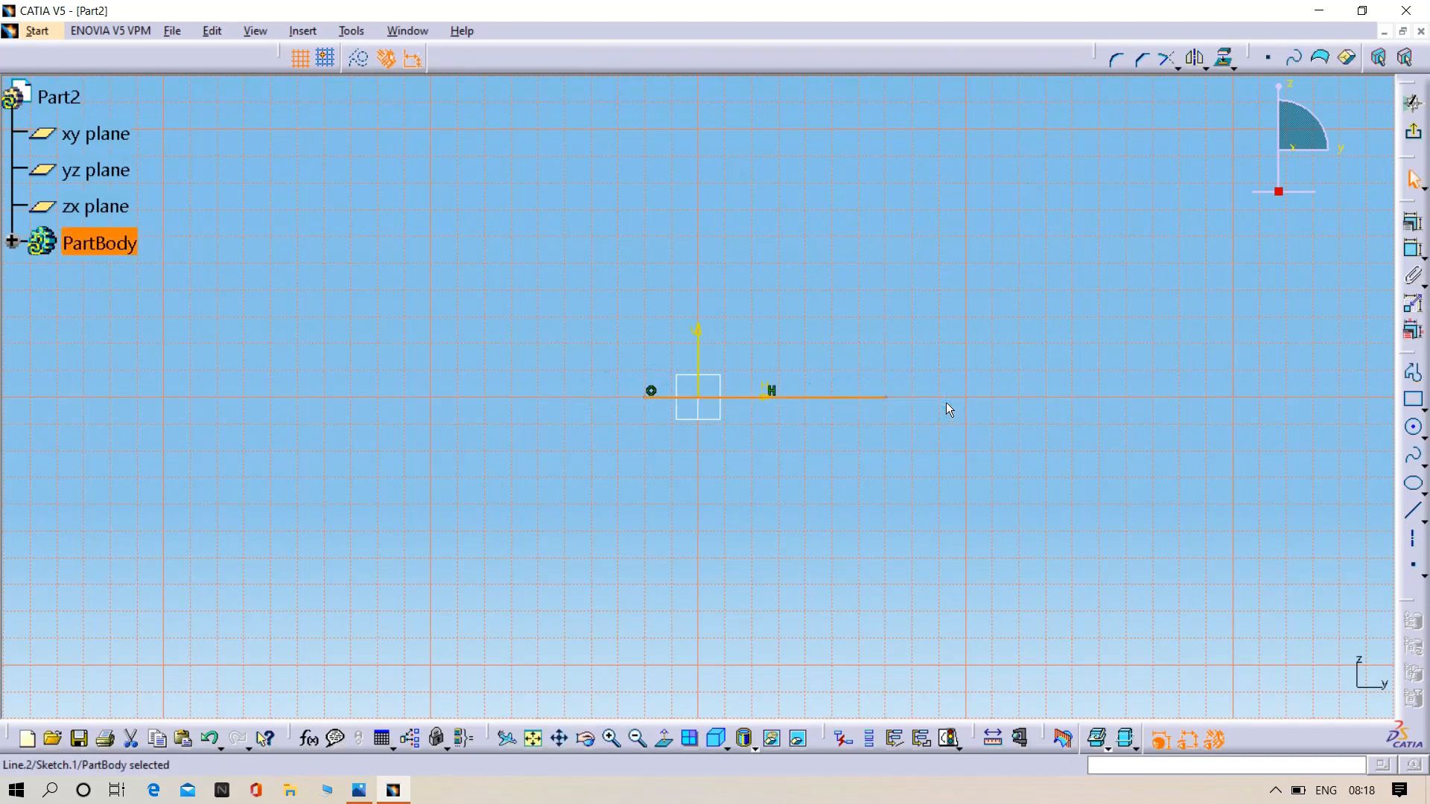
key("ctrl+z")
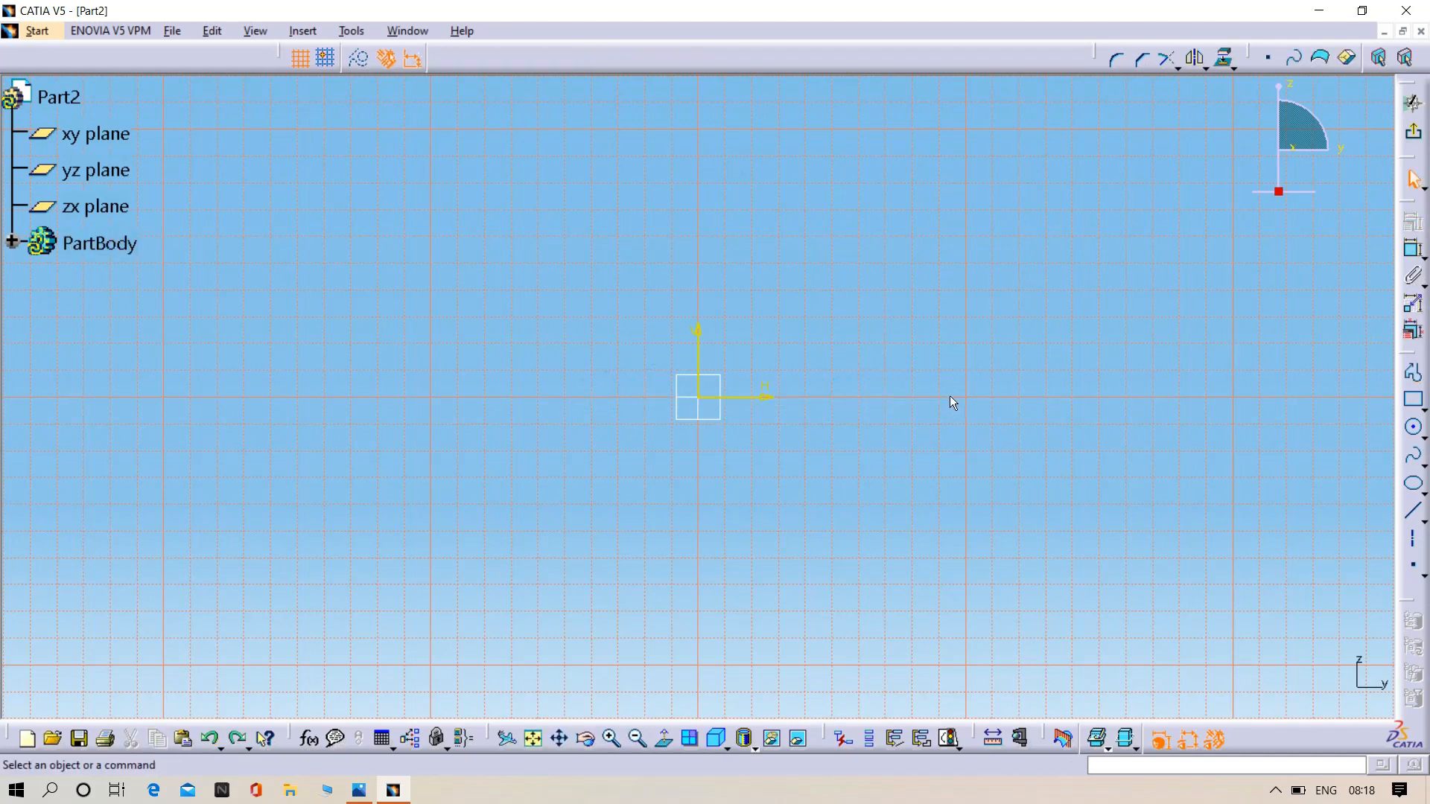
- Draw a horizontal profile line about 77 mm long from the origin along the positive horizontal axis
left_click(1413, 373)
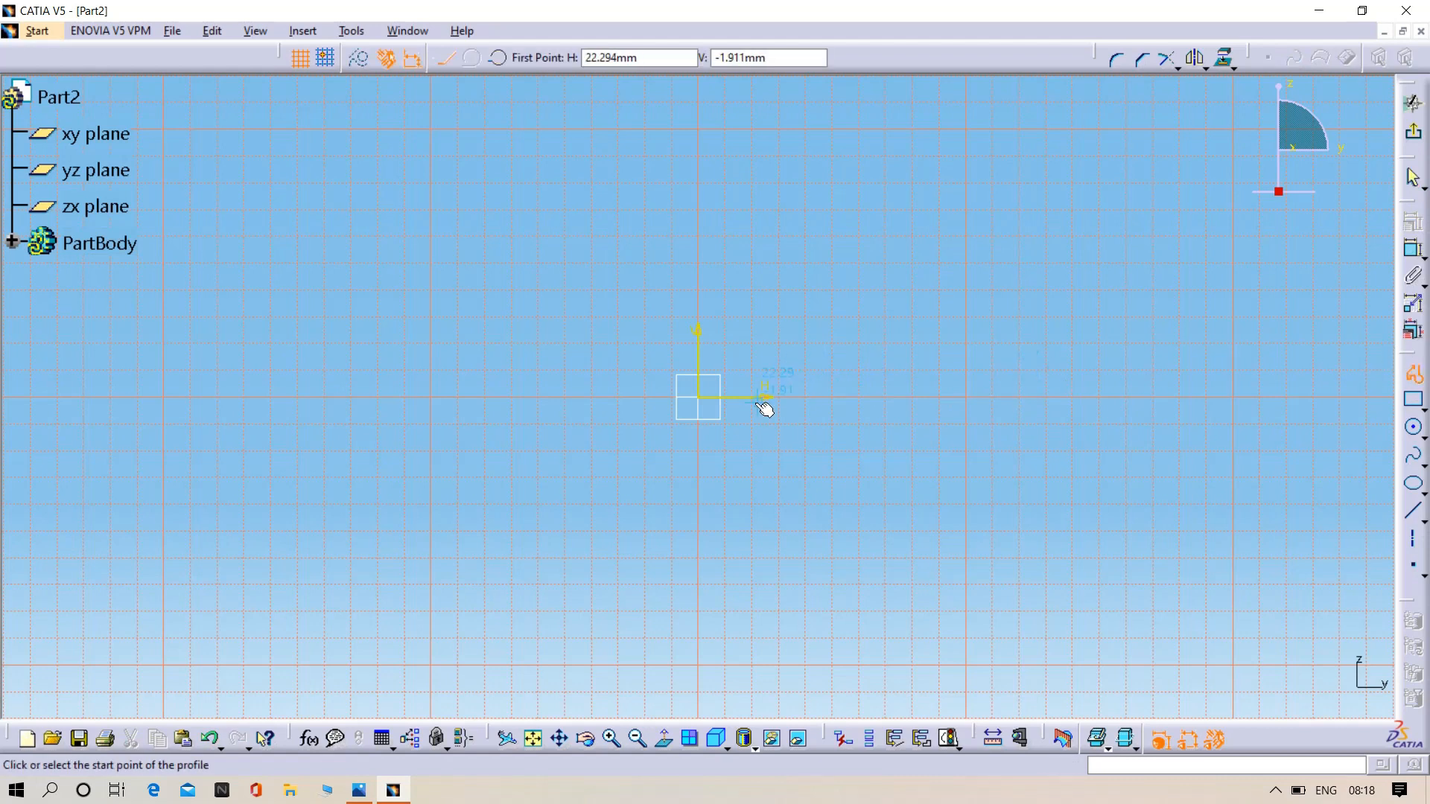
left_click(698, 398)
left_click(904, 397)
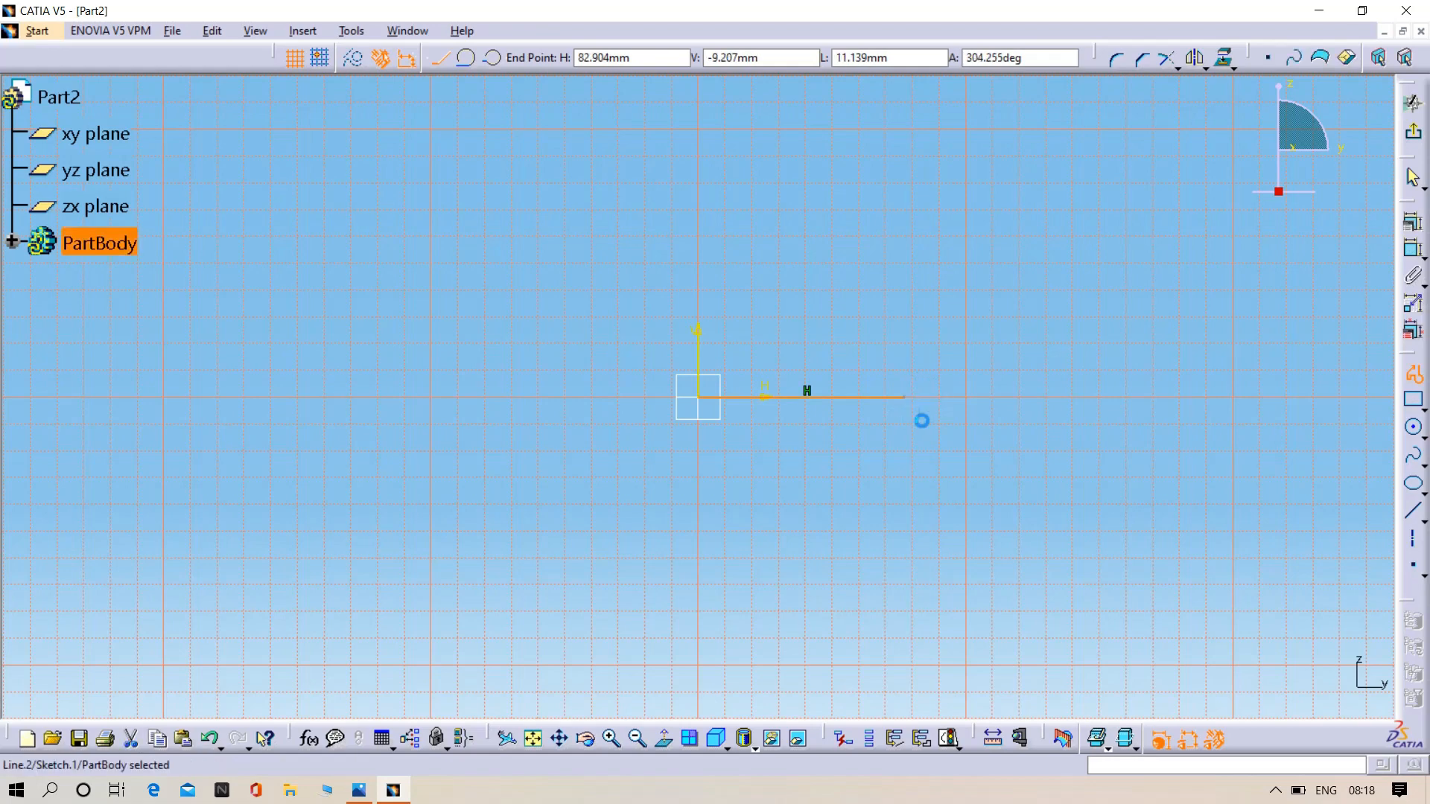
left_click(1422, 185)
- Dimension the horizontal line's length and set it to 92/2 (46 mm)
left_click(1413, 249)
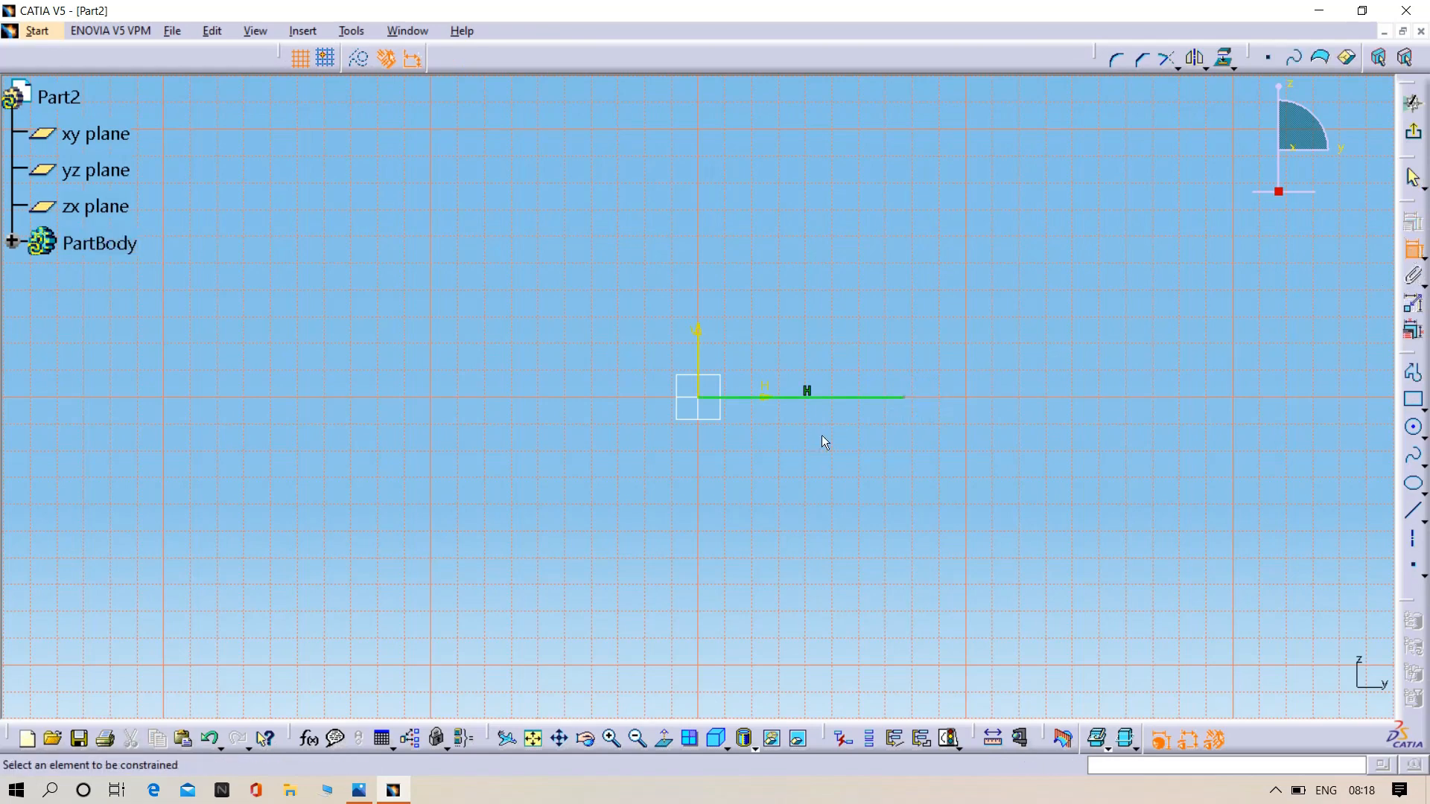
left_click(841, 400)
left_click(844, 452)
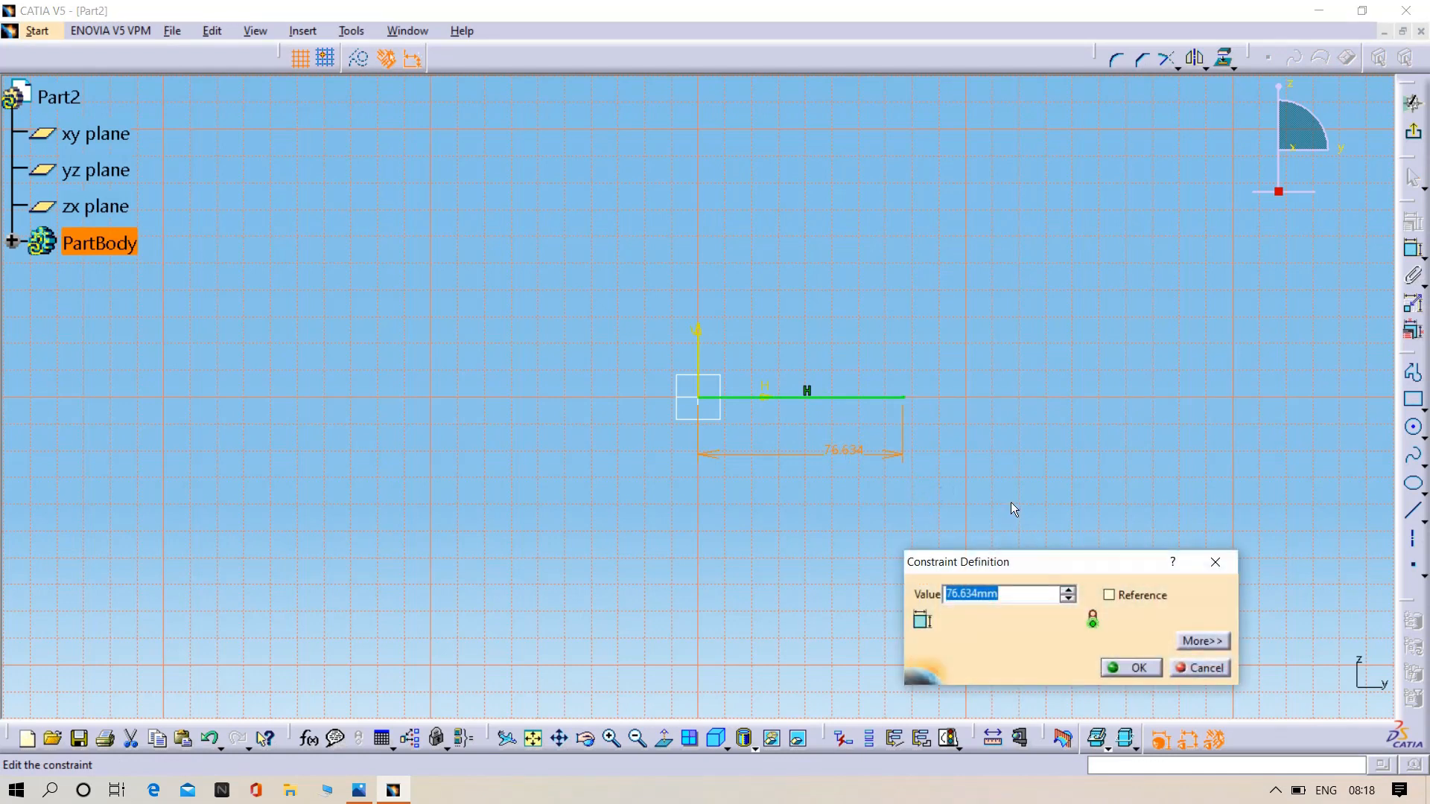
key("BackSpace")
type("92/2")
key("Return")
left_click(802, 620)
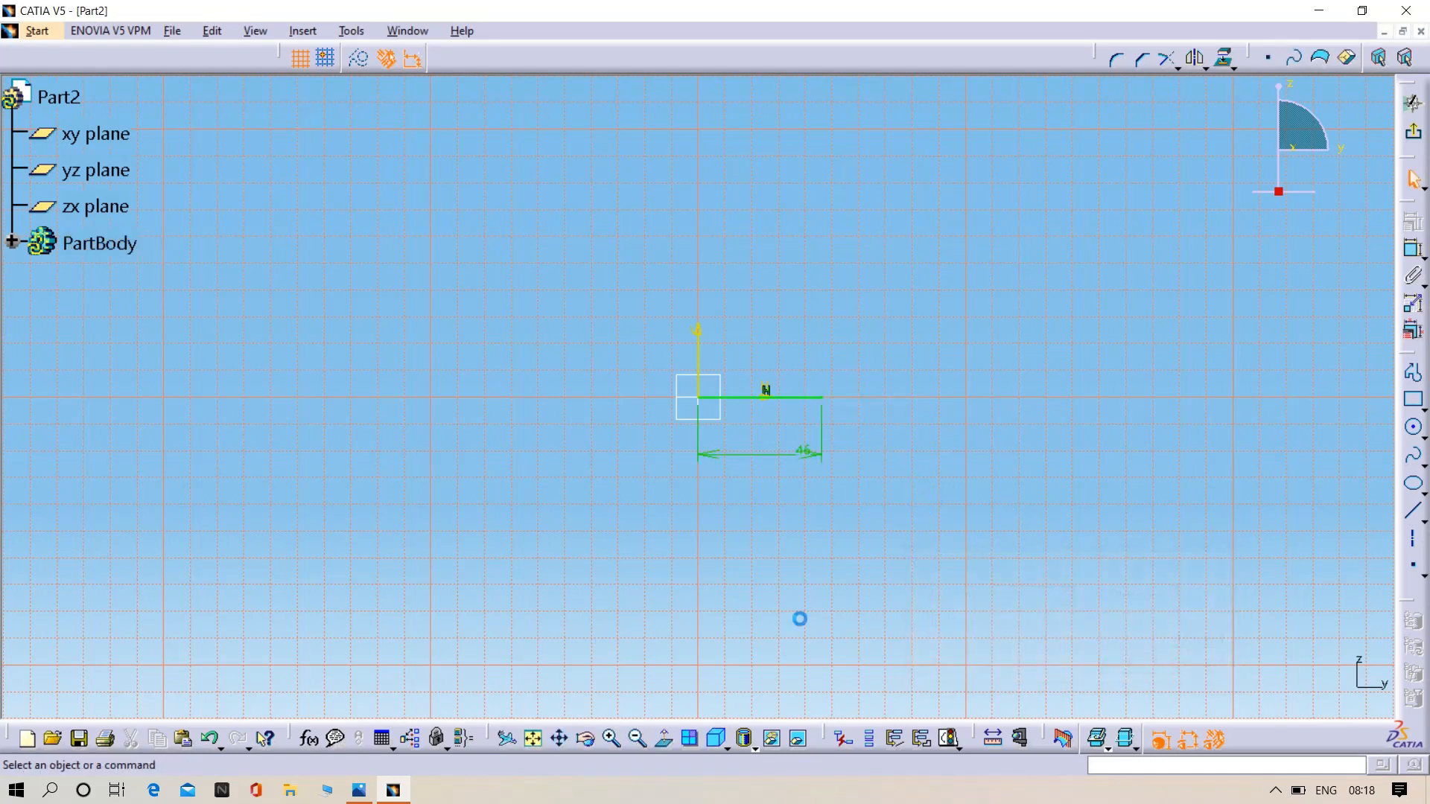
- Draw a short vertical profile line about 4.9 mm long upward from the origin
middle_click_drag(703, 501, 711, 373)
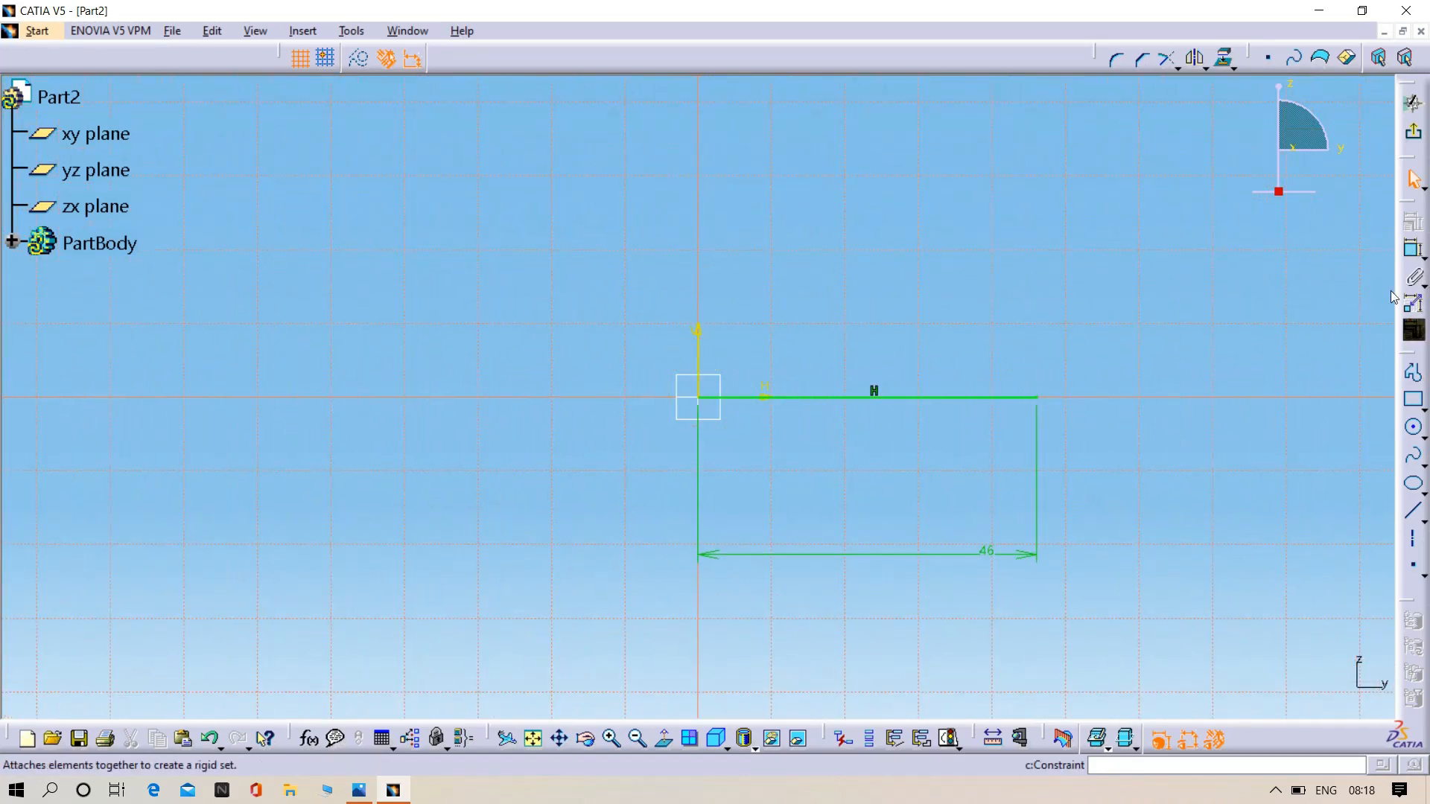
left_click(1413, 372)
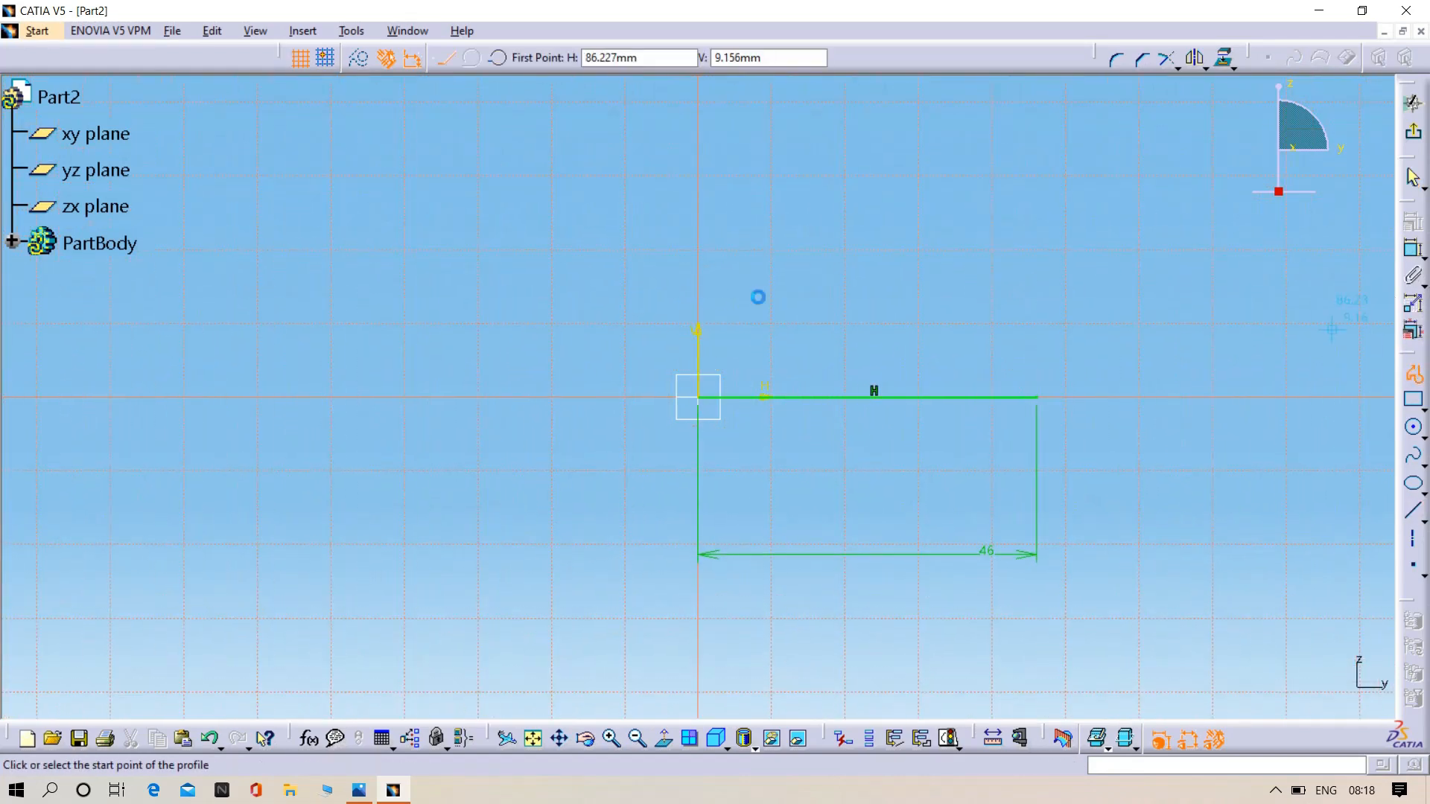
left_click(707, 403)
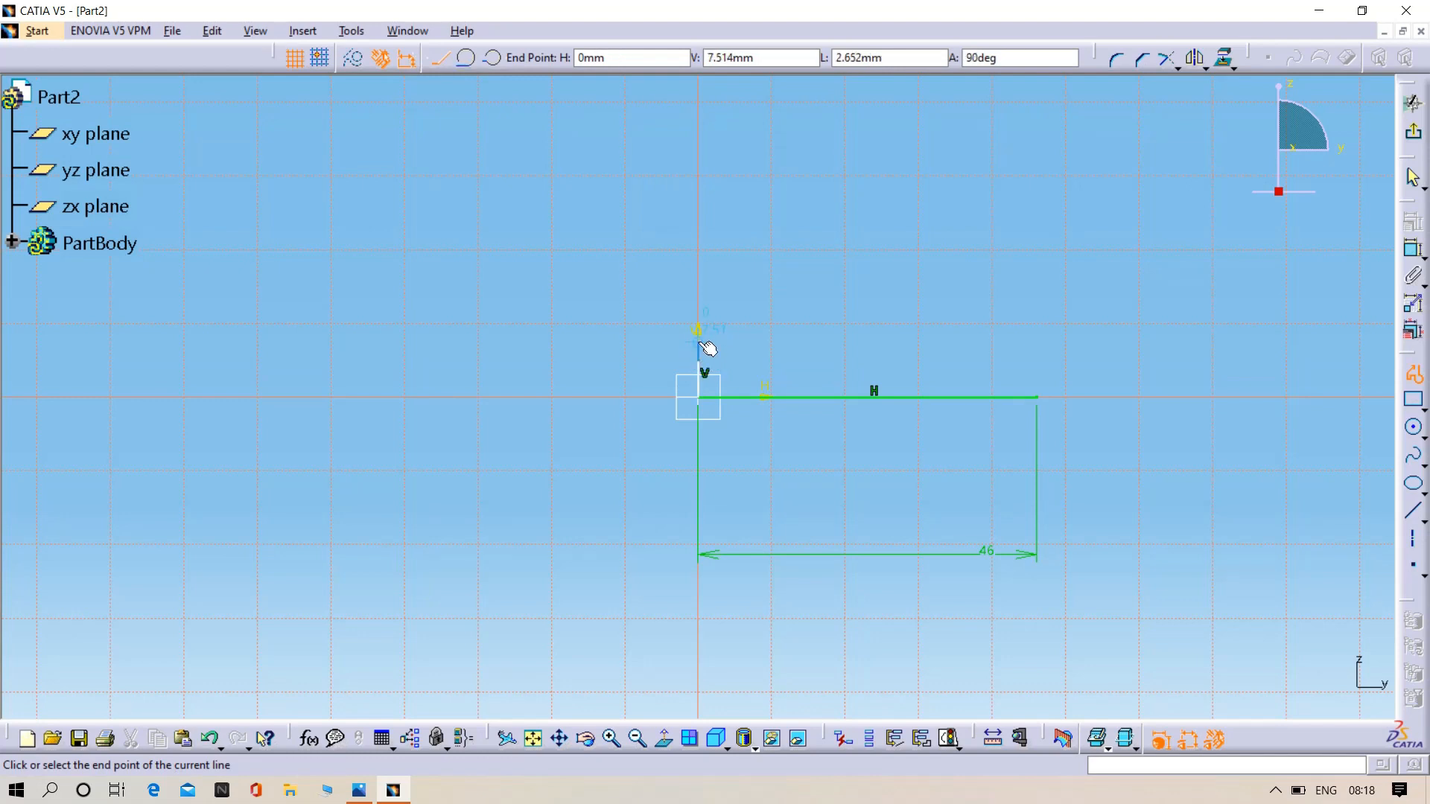
double_click(700, 348)
- Dimension the vertical line's length and set it to 5 mm
left_click(1413, 222)
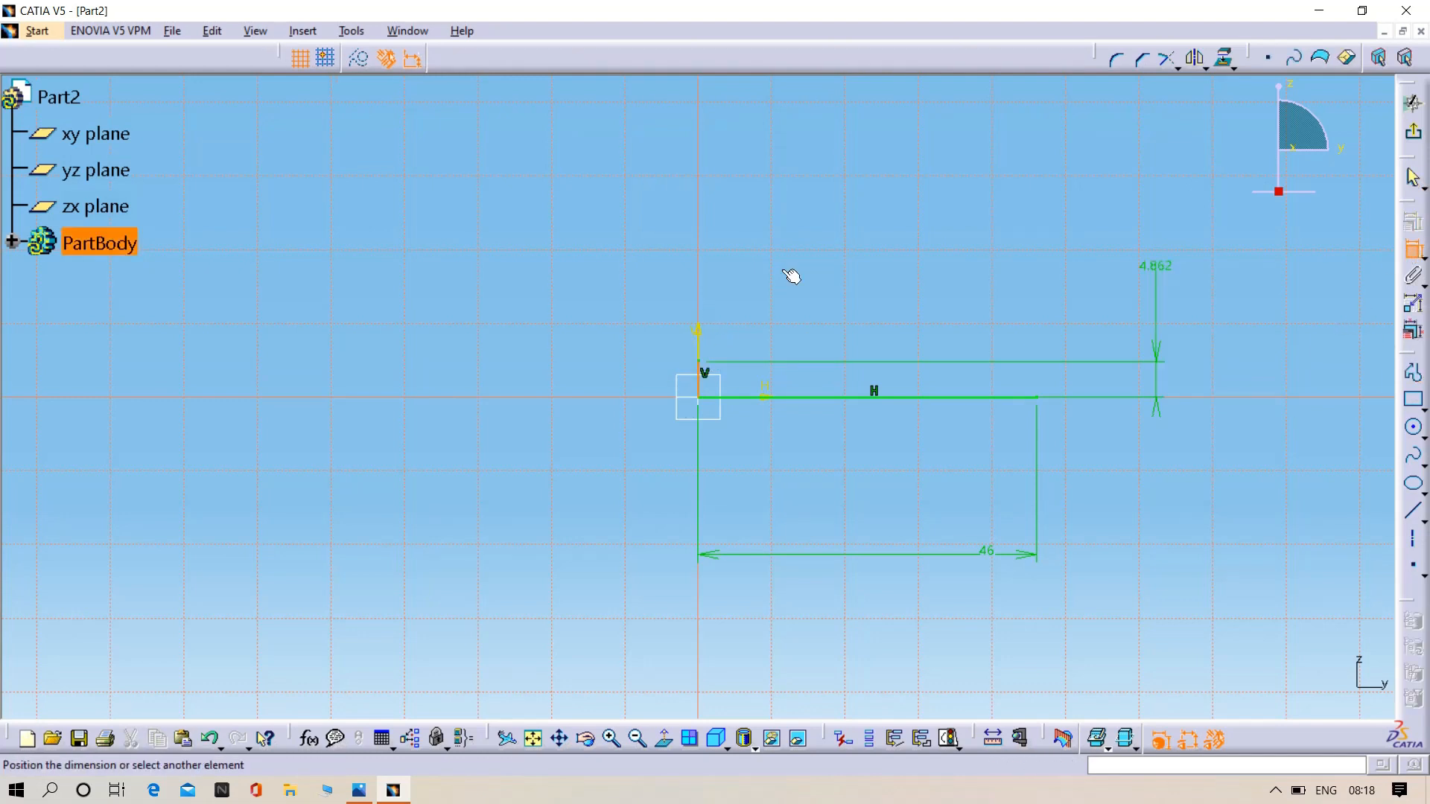
left_click(406, 389)
double_click(407, 389)
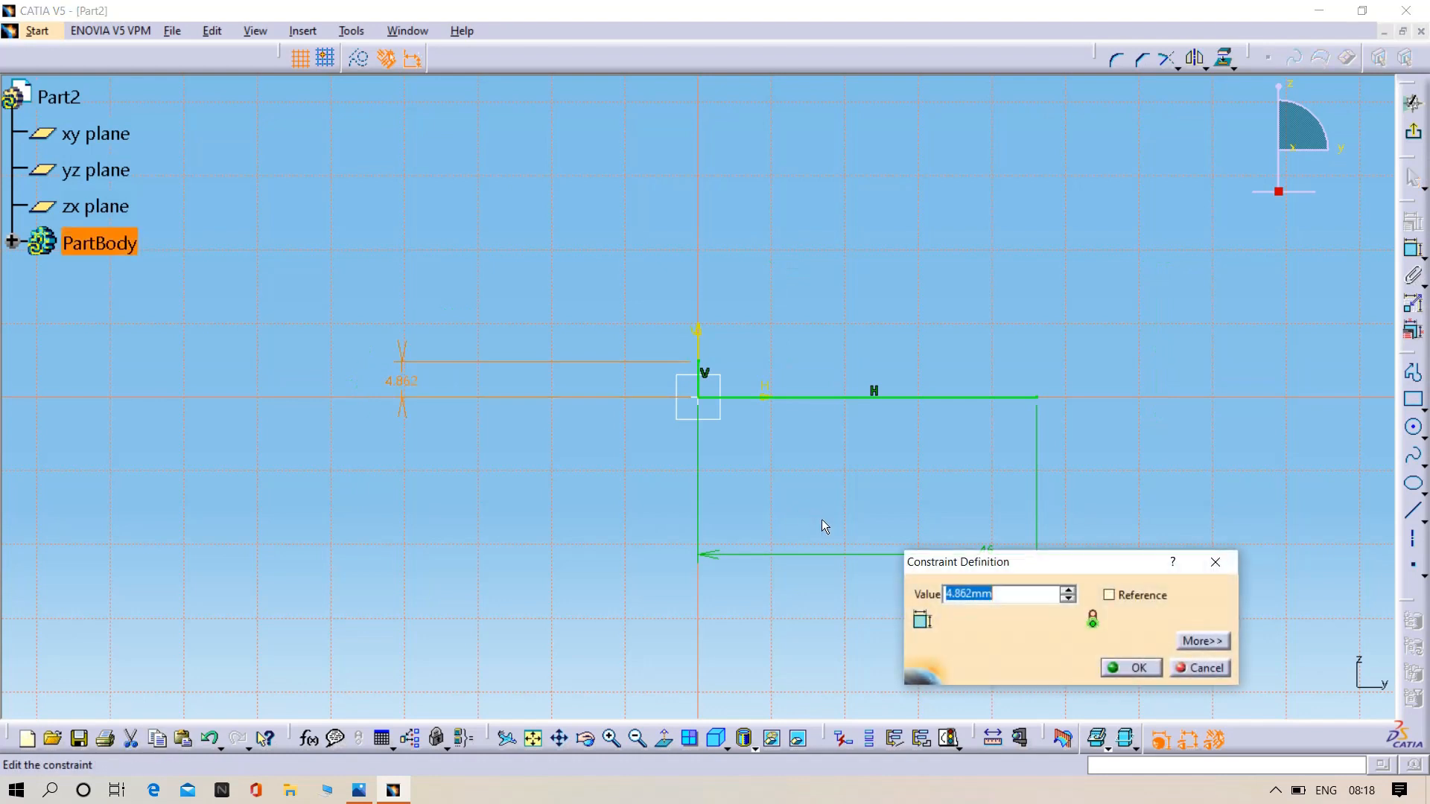
key("BackSpace")
type("5")
key("Return")
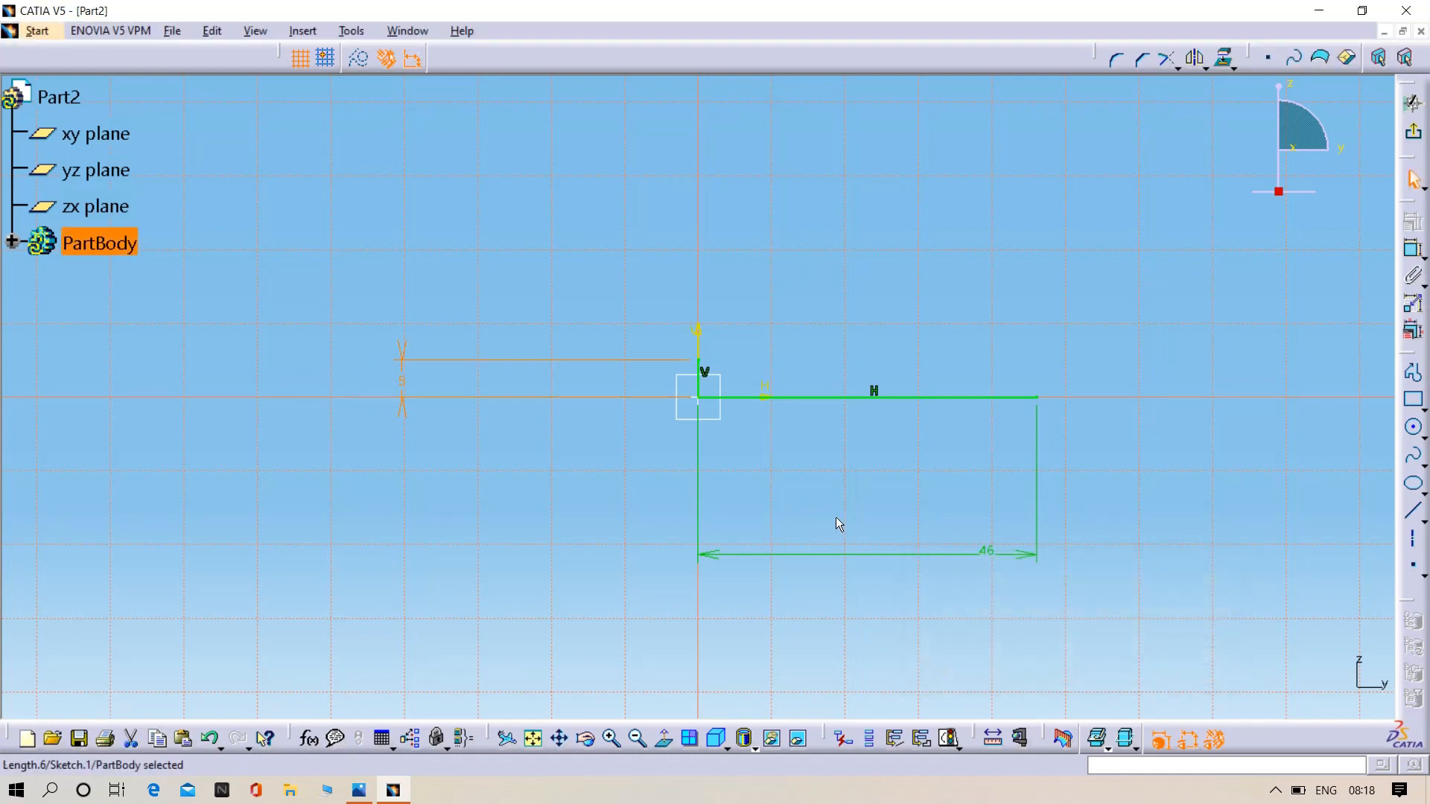
- Continue the profile from the vertical line's upper end with a step about 4.9 mm wide and 2.5 mm high, returning to the vertical axis and ending upward
left_click(1413, 372)
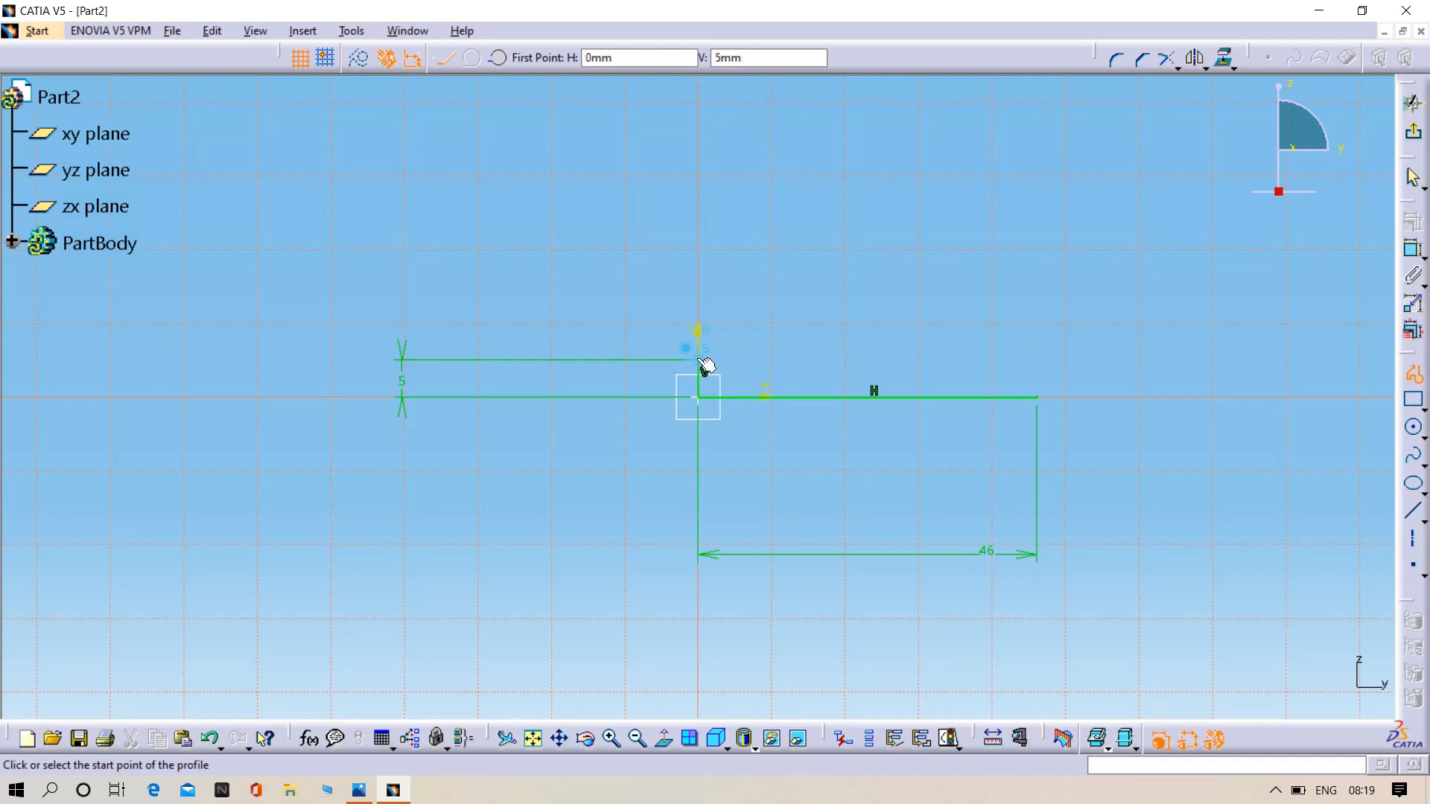
left_click(698, 361)
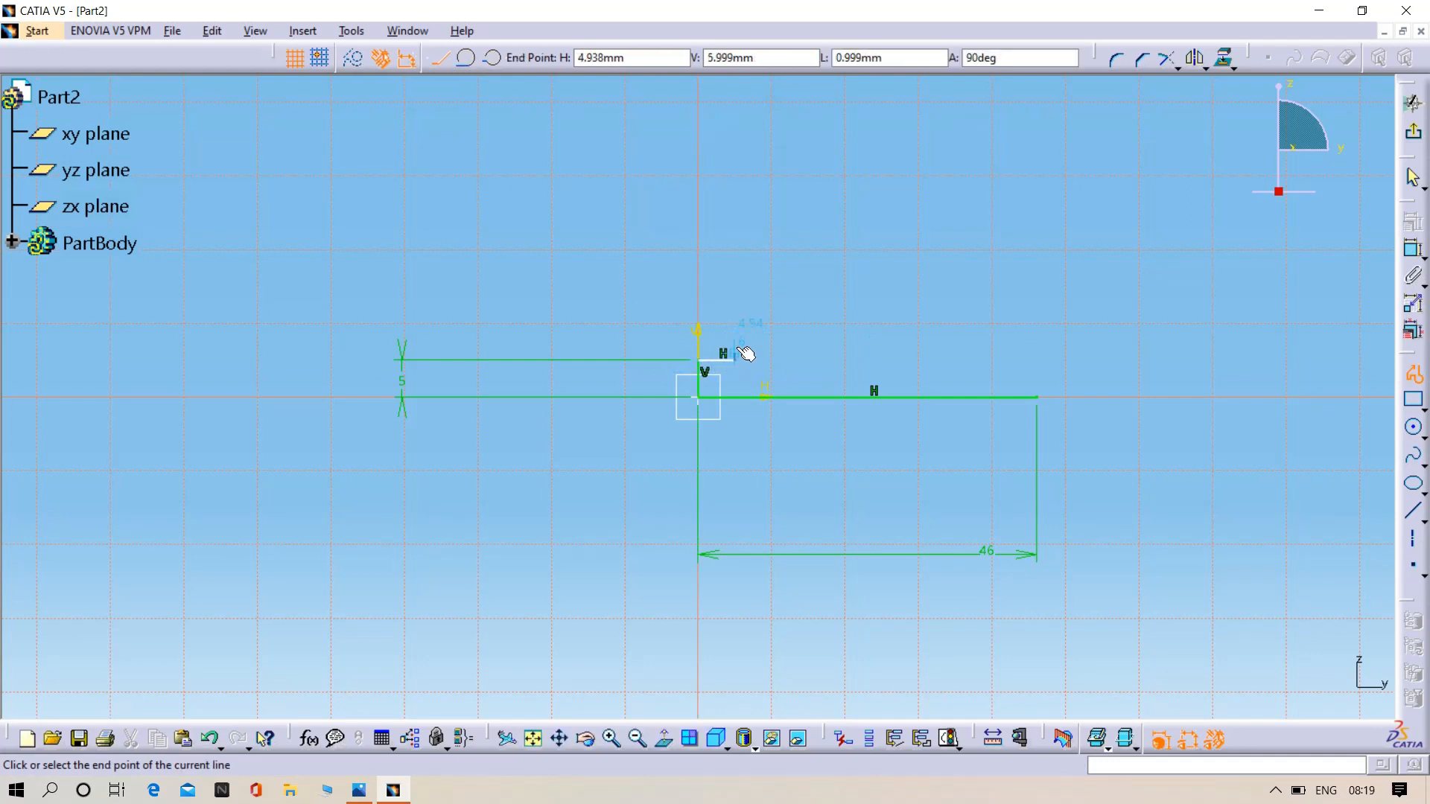
left_click(738, 348)
left_click(699, 344)
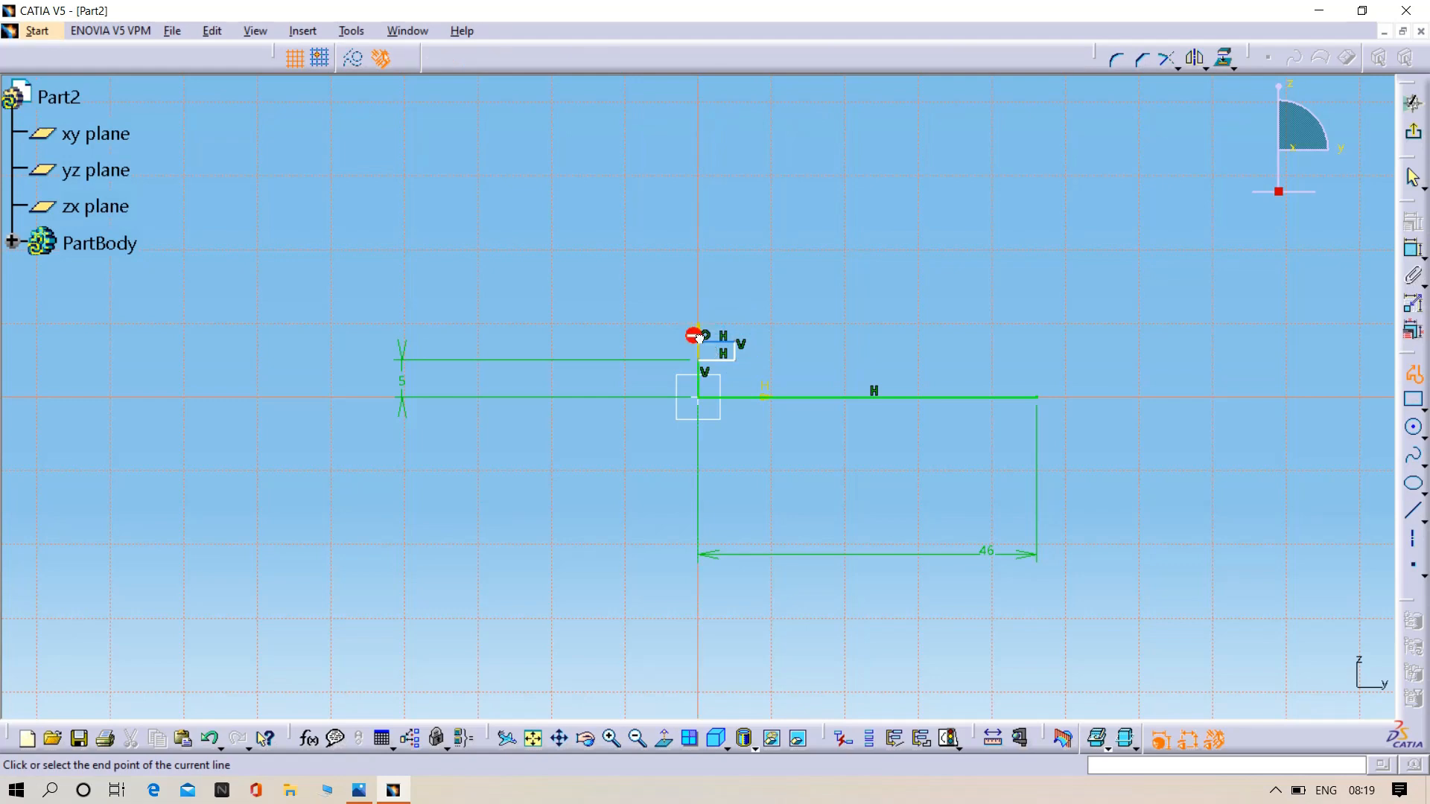
double_click(699, 307)
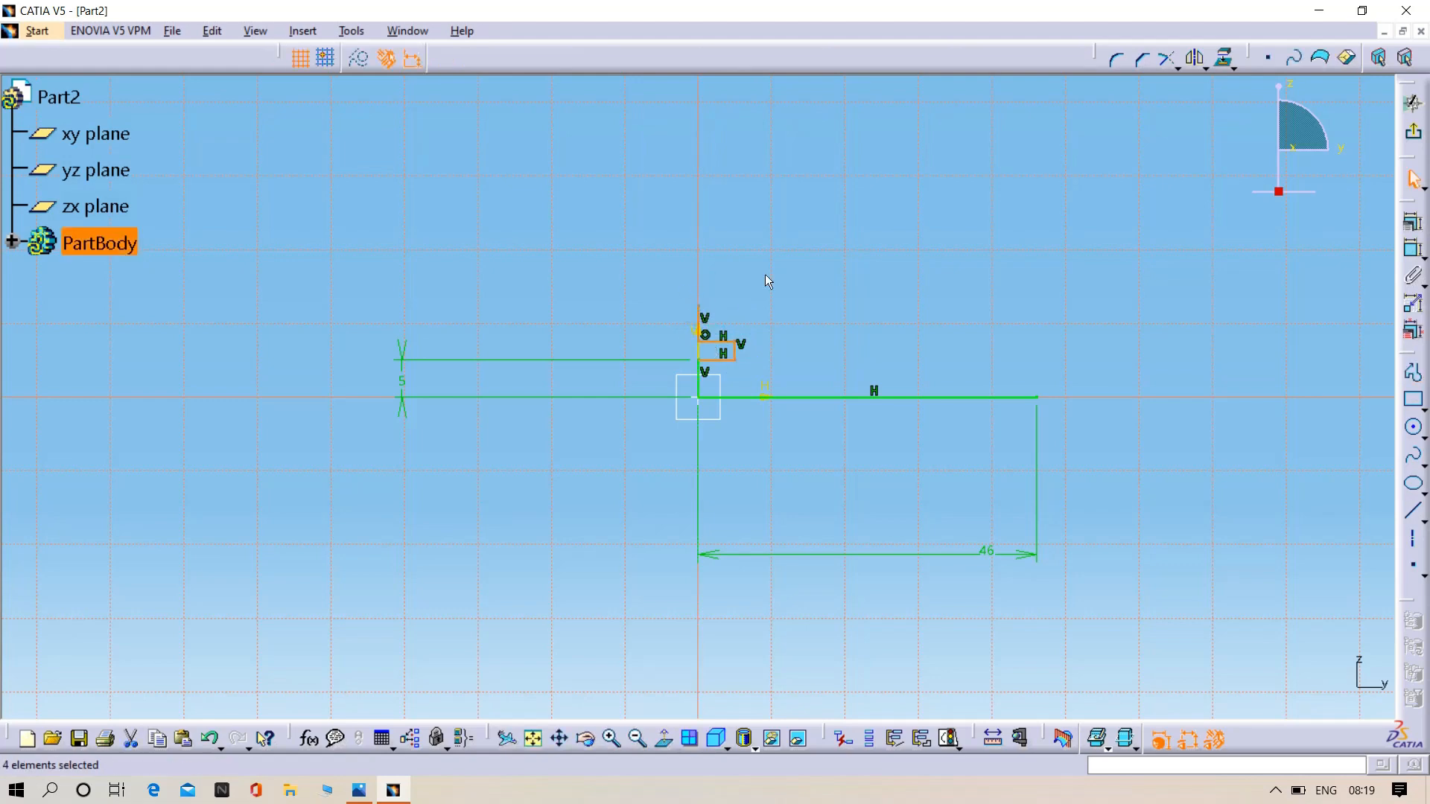
- Dimension the length of the step's lower horizontal line and set it to 7 mm
left_click(711, 474)
mouse_move(759, 457)
middle_mouse_down()
mouse_move(765, 384)
mouse_move(1309, 280)
middle_mouse_up()
left_click(1413, 250)
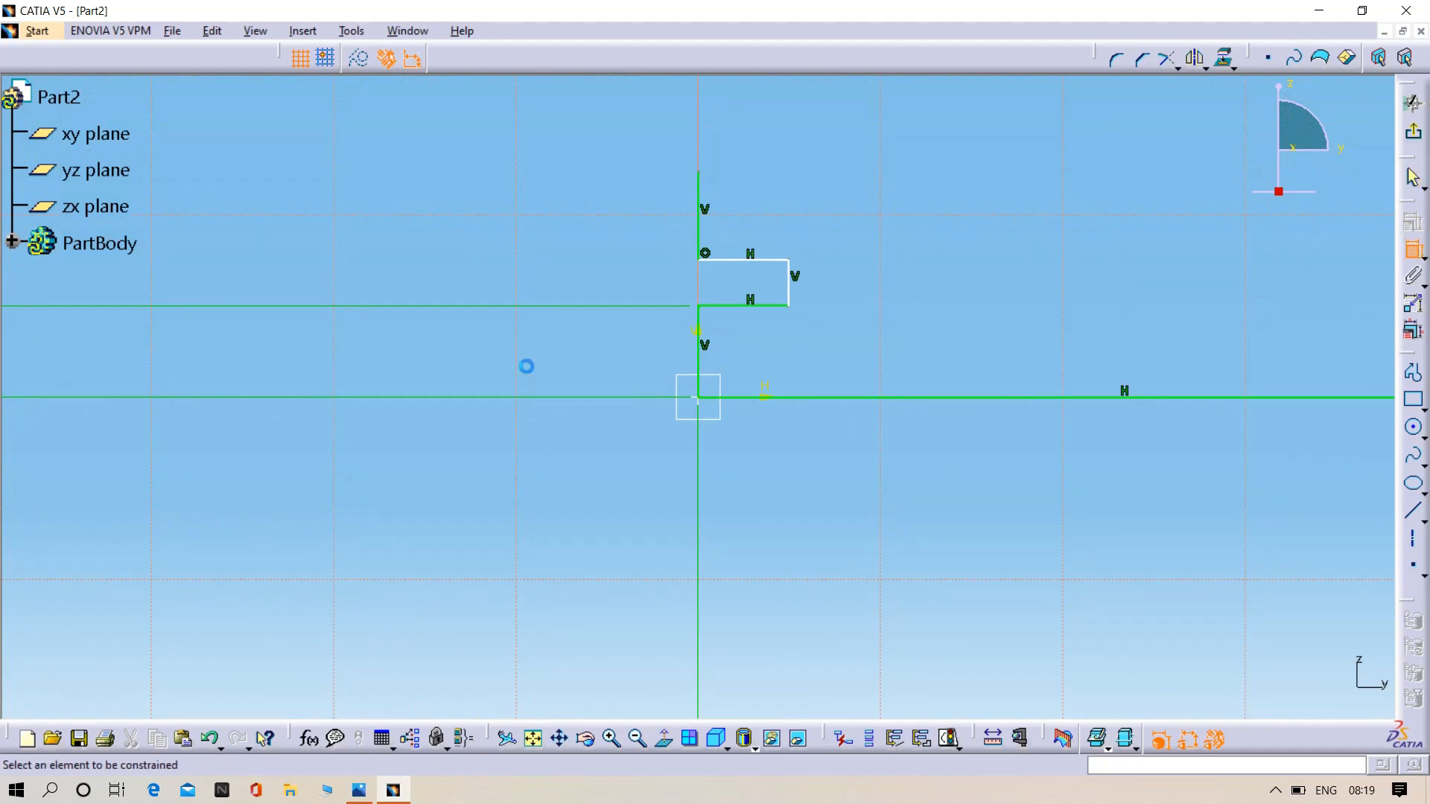
left_click(752, 306)
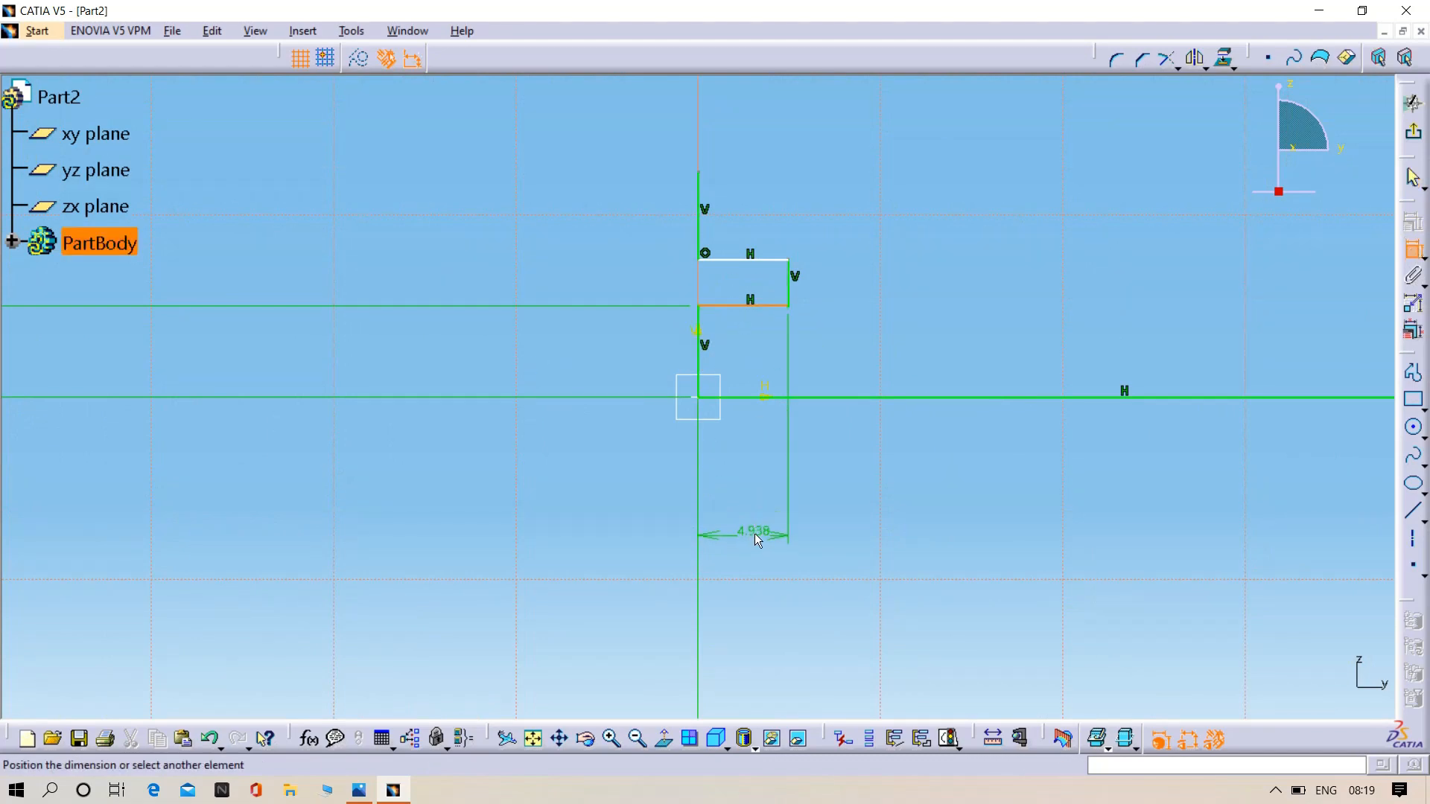
left_click(756, 536)
double_click(756, 538)
key("BackSpace")
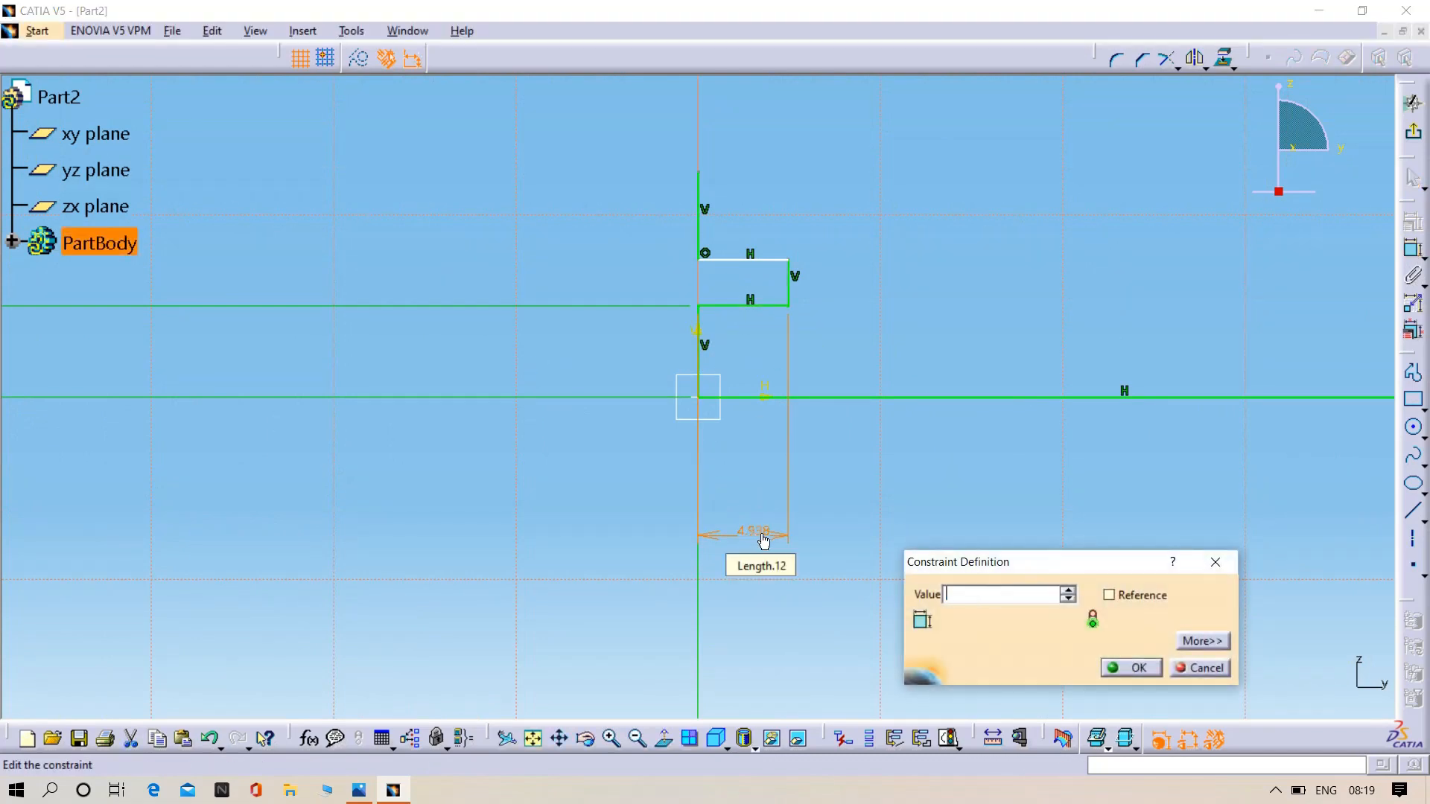
key("Return")
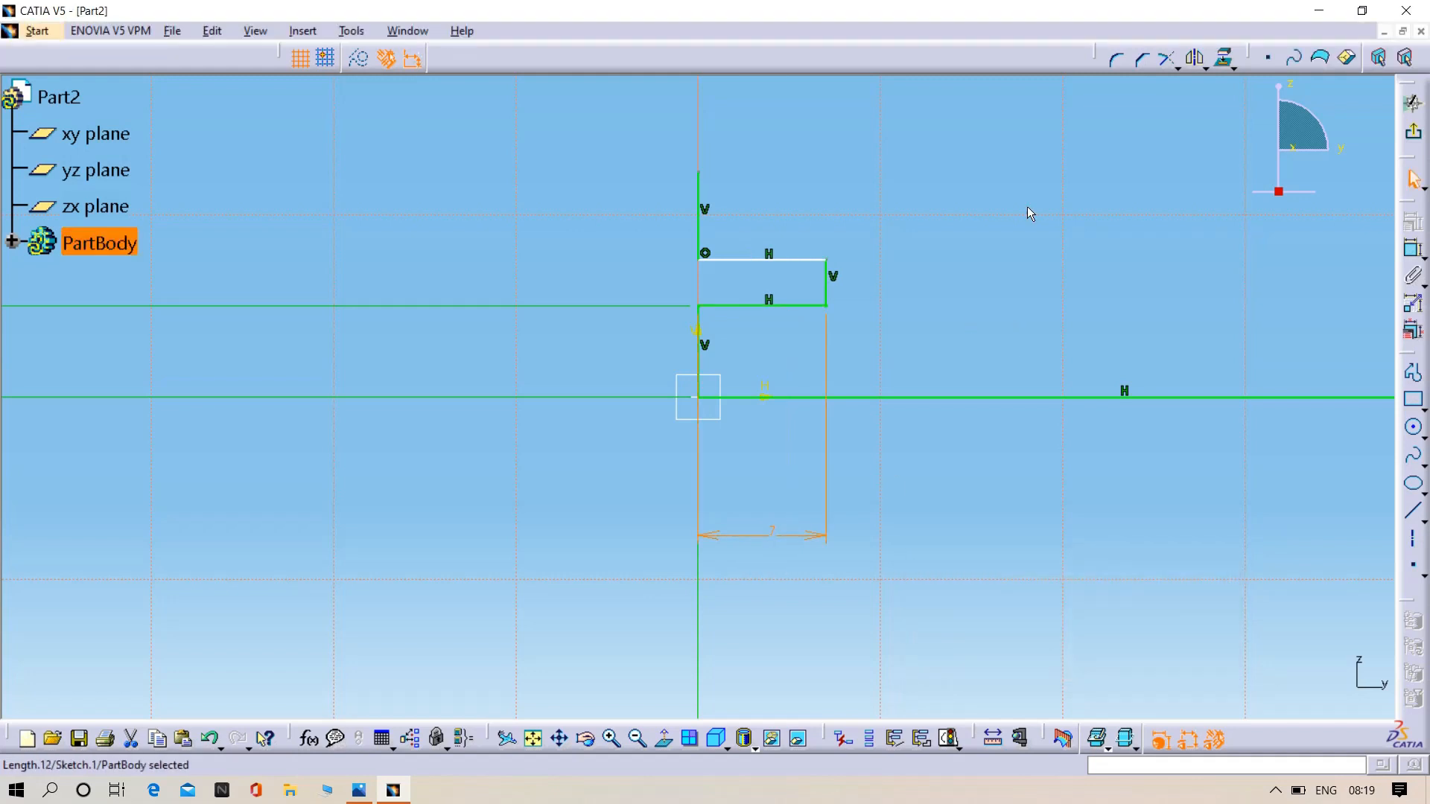
- Dimension the step's short outer vertical edge and set it to 2 mm
left_click(1413, 248)
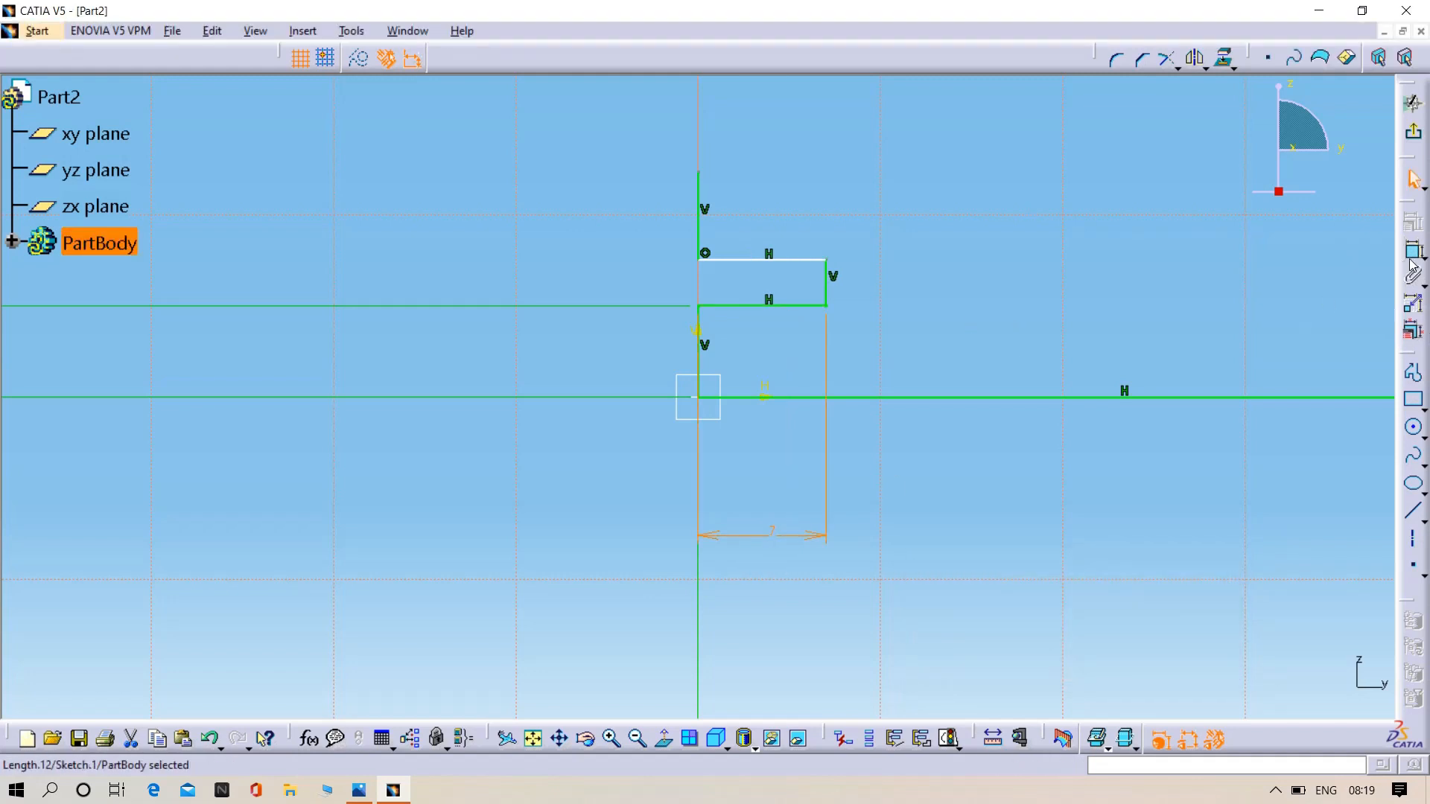
left_click(826, 280)
double_click(895, 282)
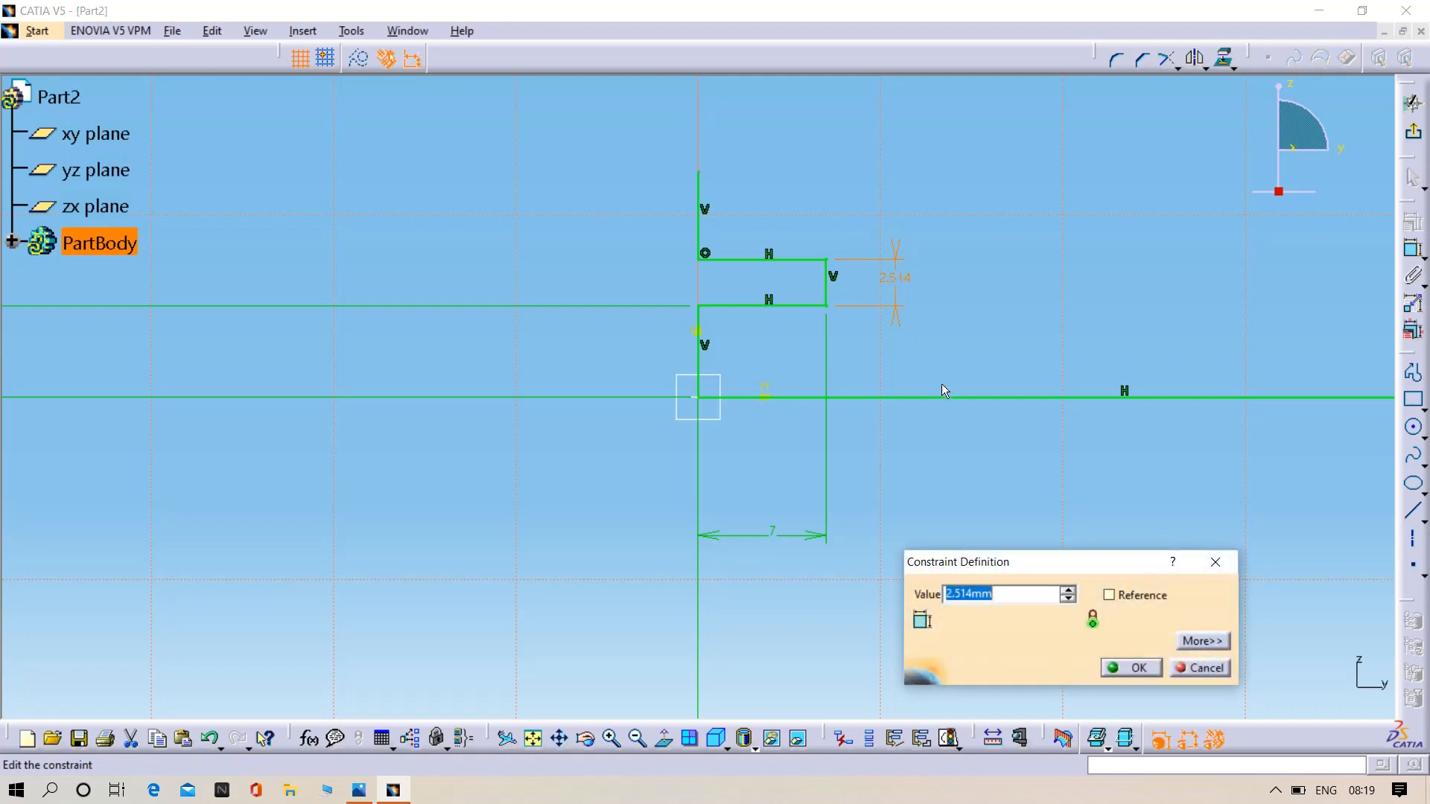
type("2")
key("Return")
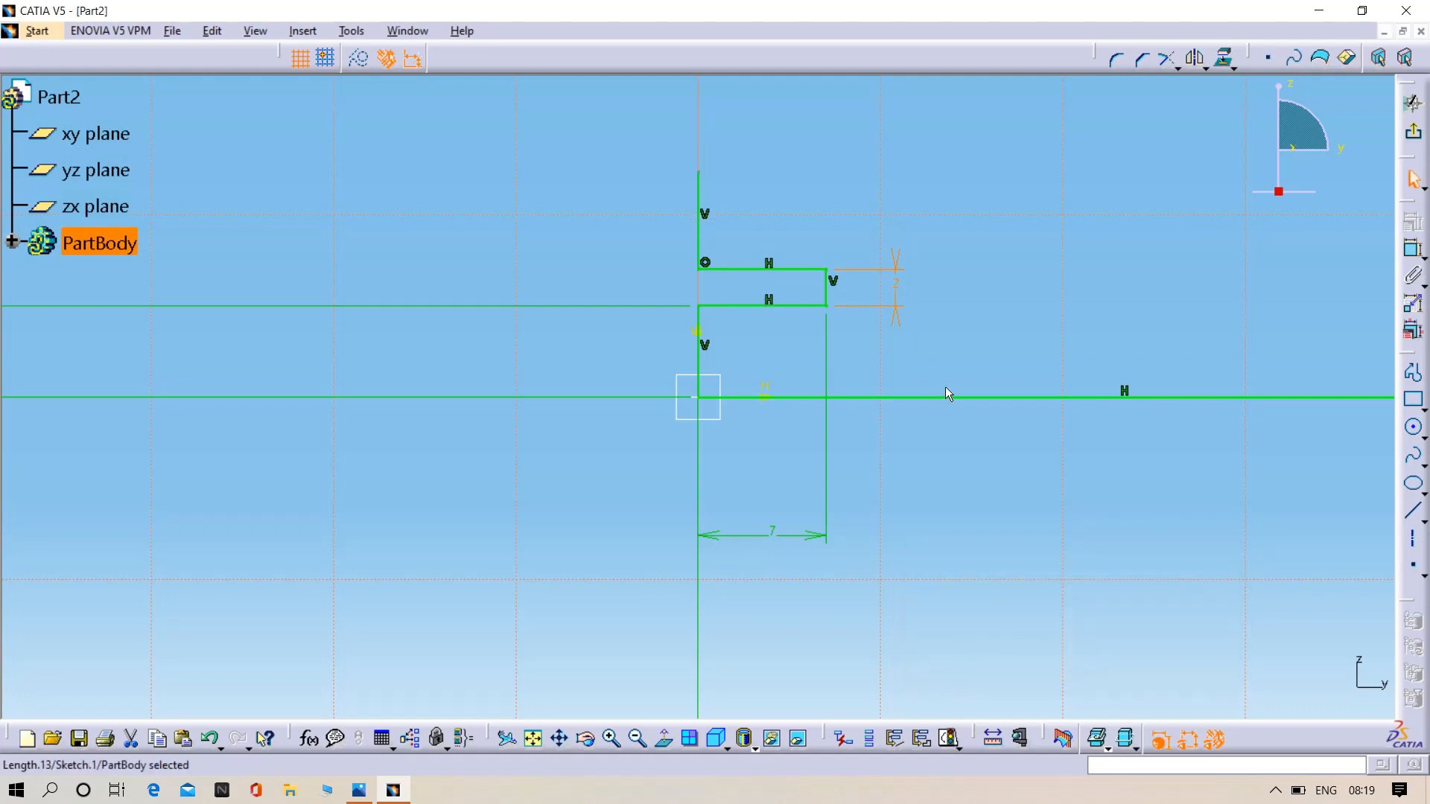
- Consult the piston drawing, then dimension the vertical line above the step and set its length to 38 mm
middle_click_drag(1017, 288, 921, 265)
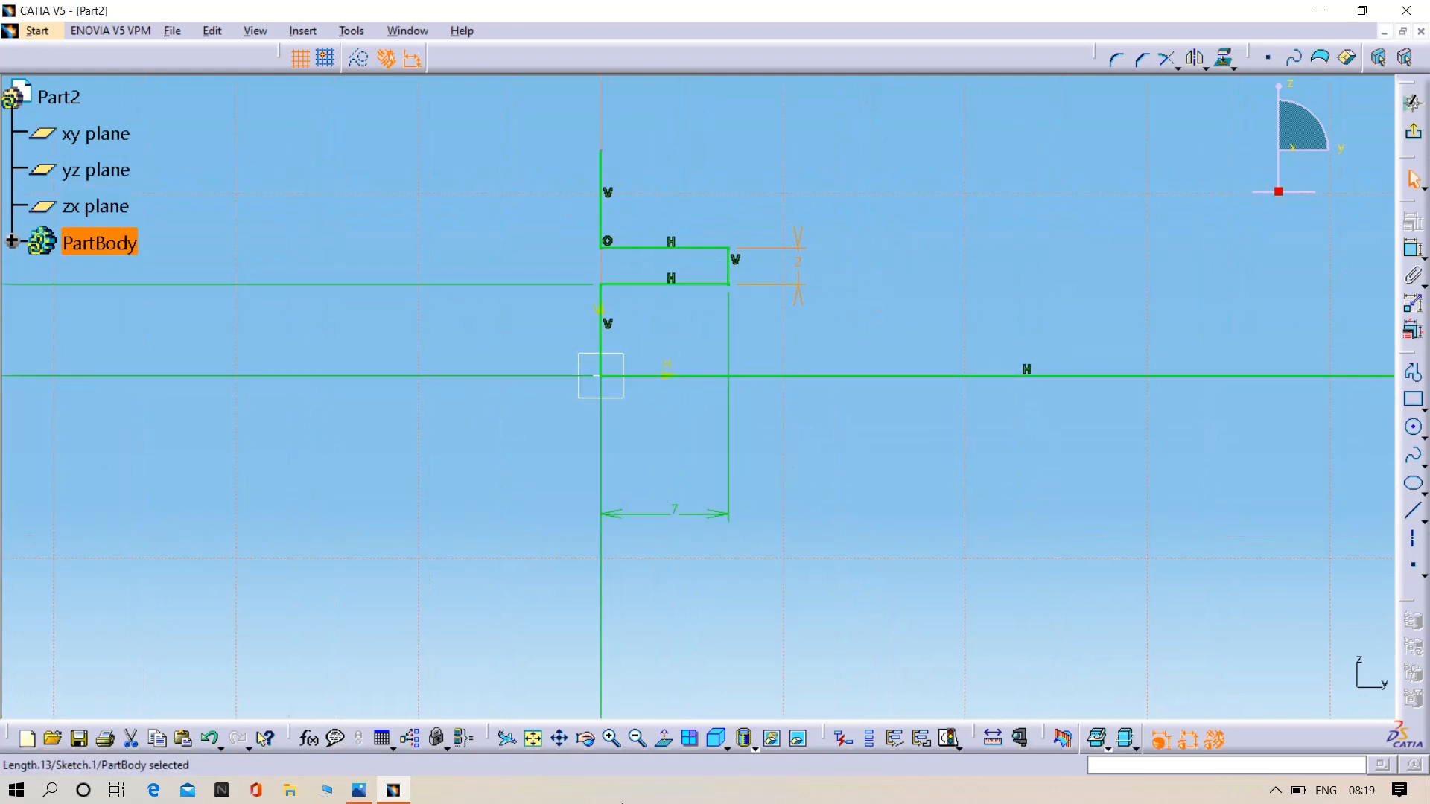
left_click(361, 793)
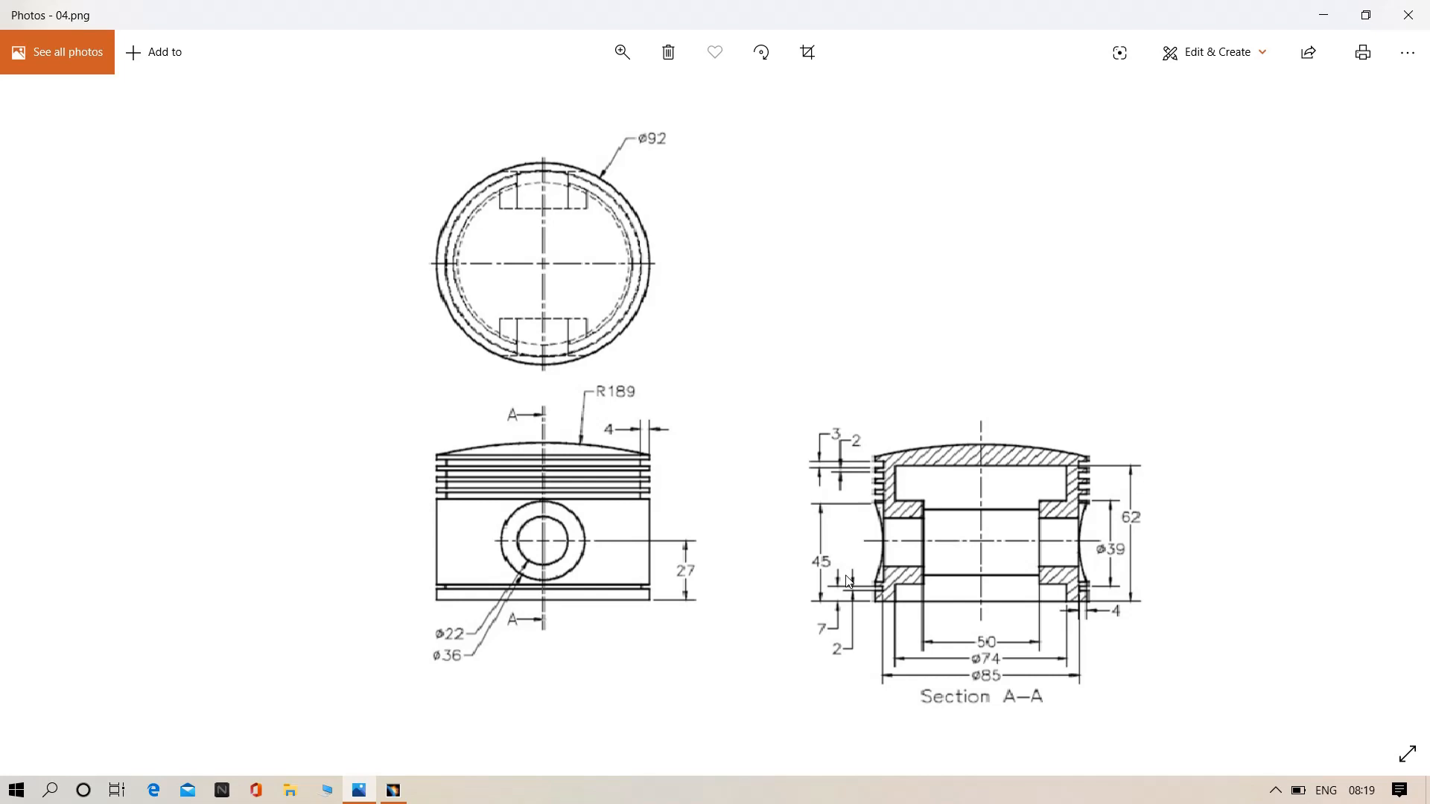
left_click(1323, 15)
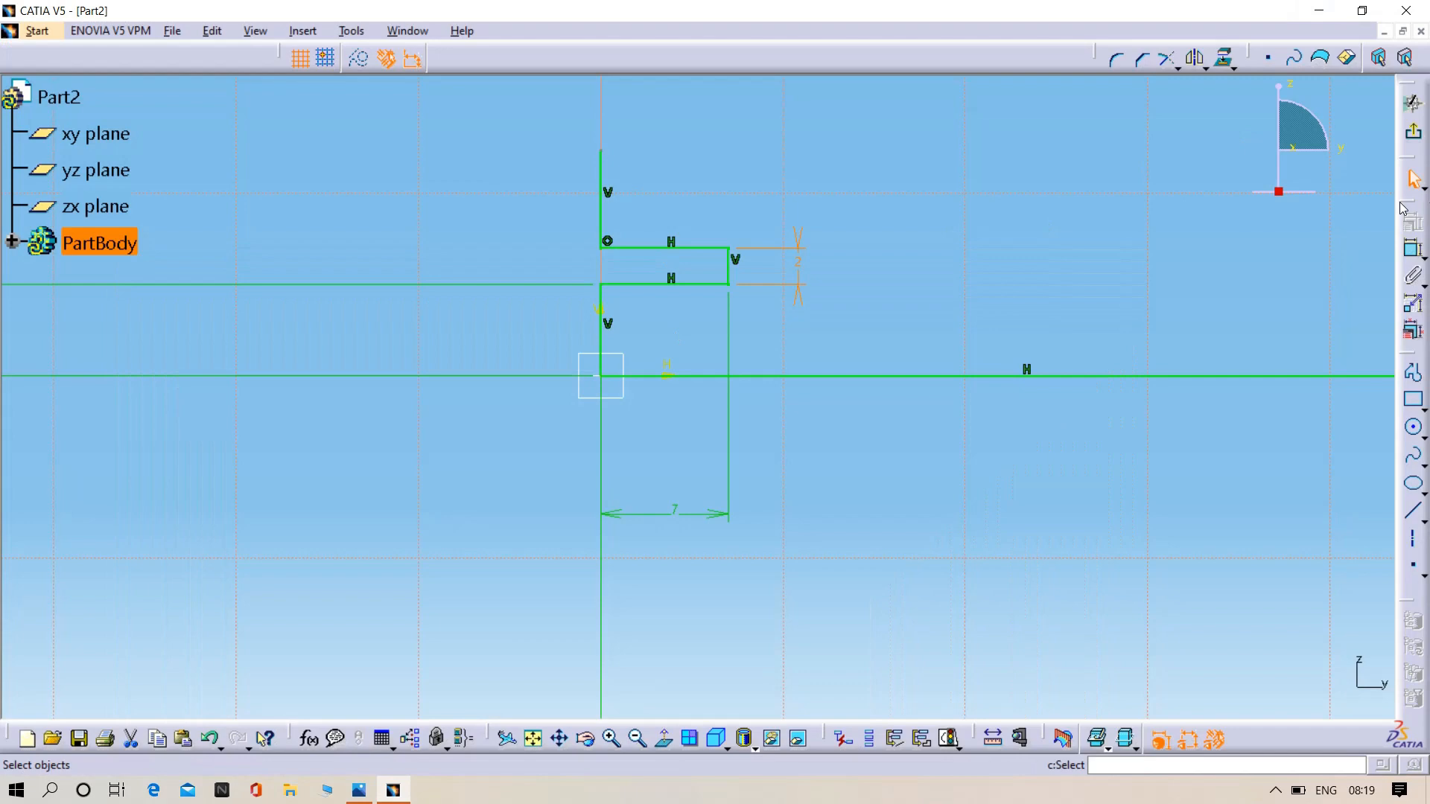
left_click(1412, 250)
left_click(609, 206)
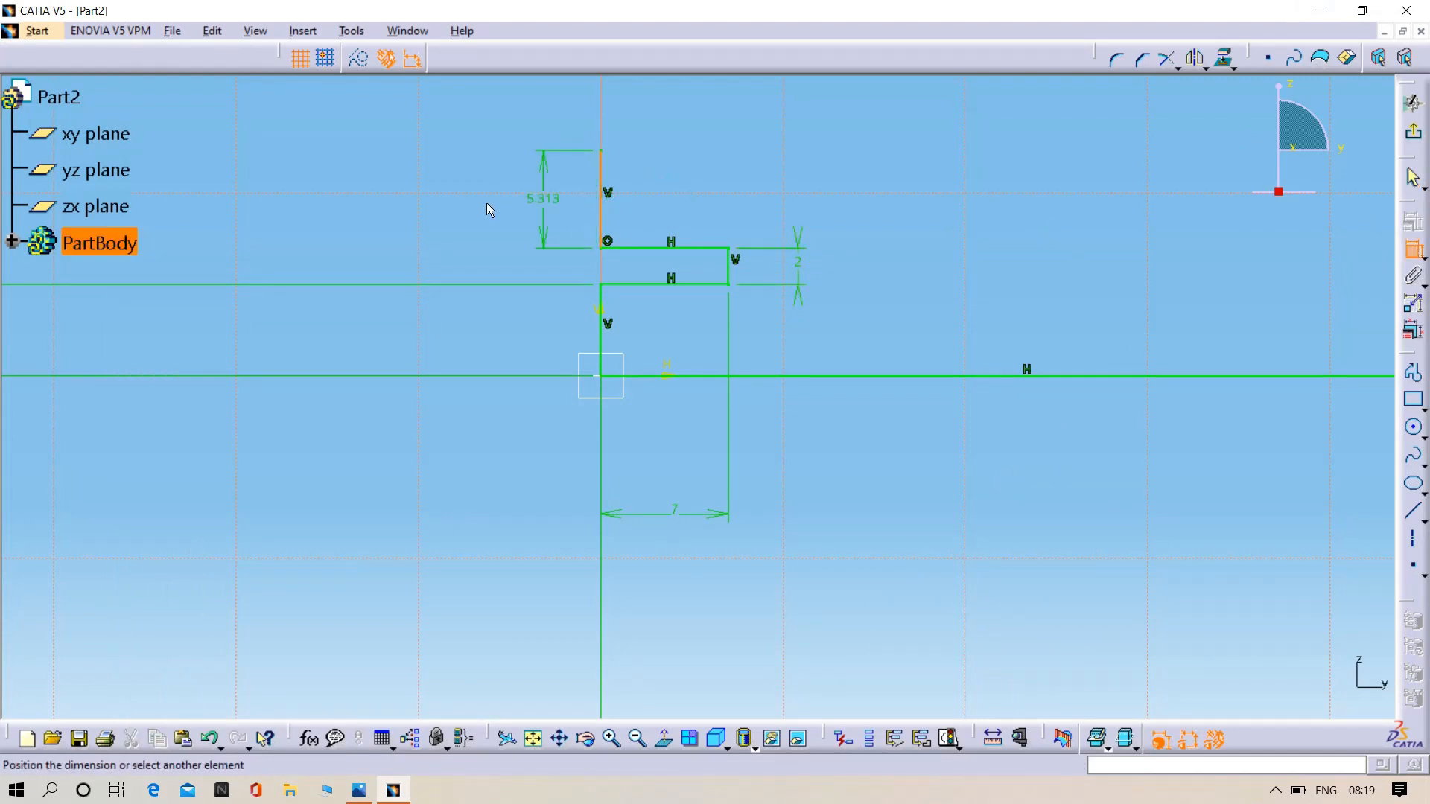
left_click(533, 201)
double_click(533, 201)
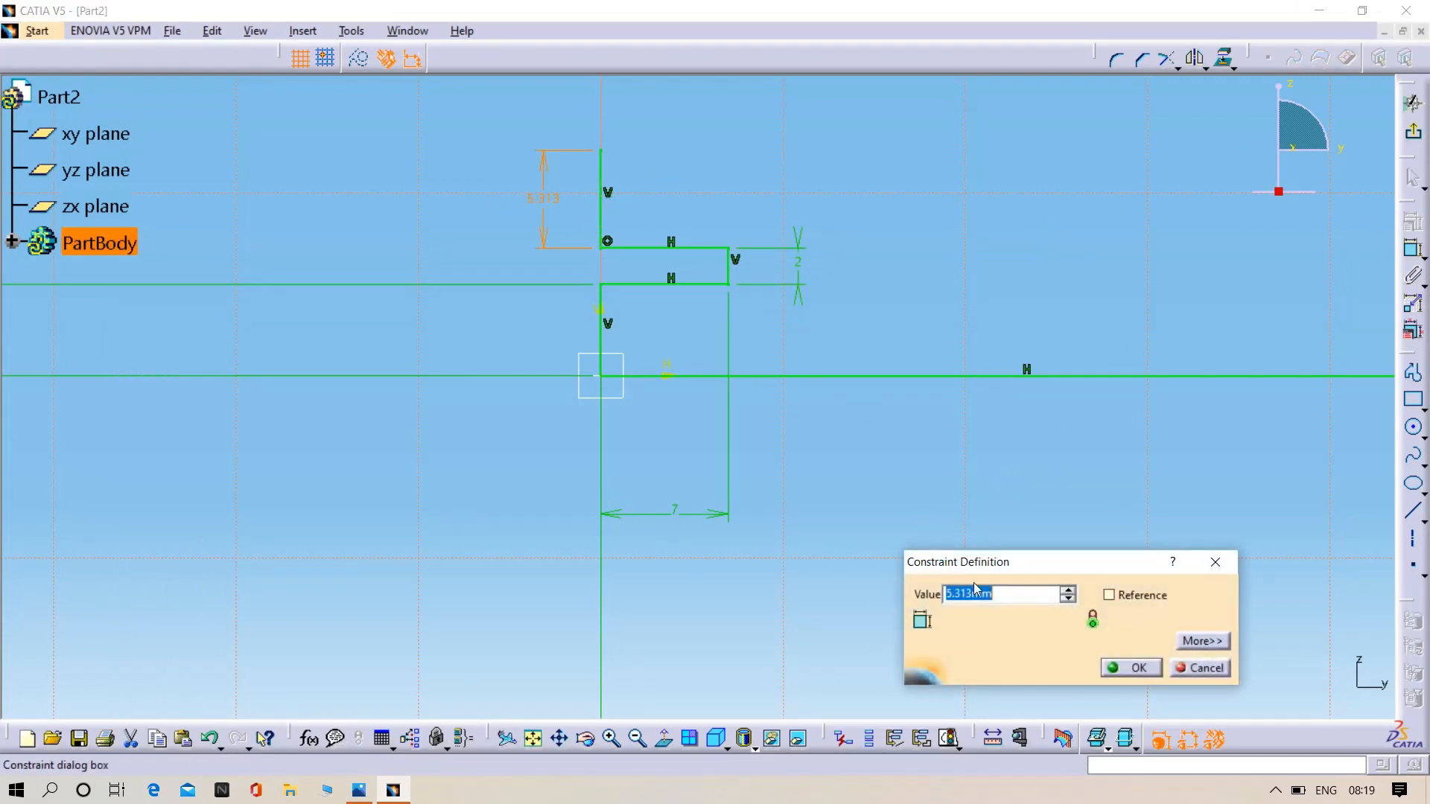
key("BackSpace")
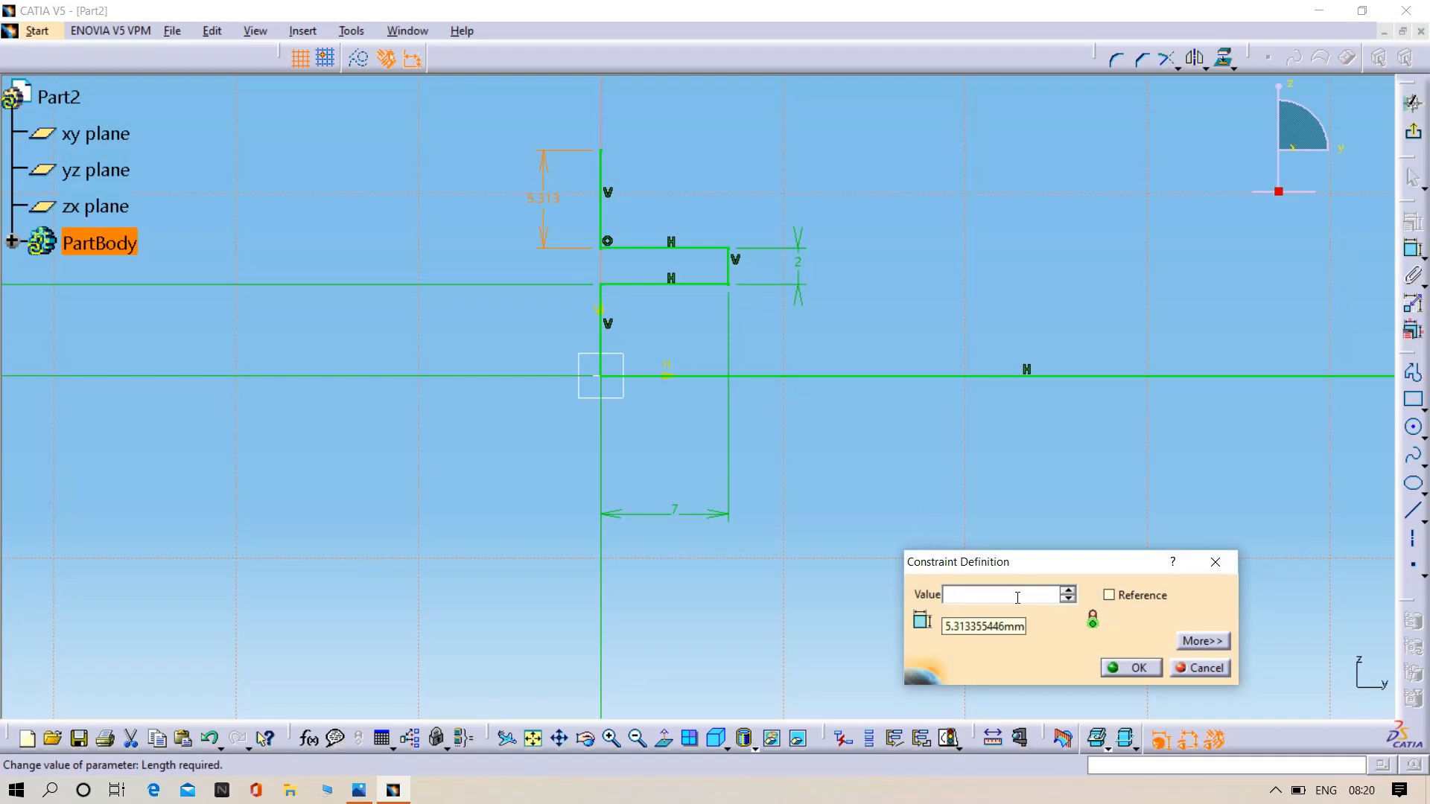
type("30")
key("Return")
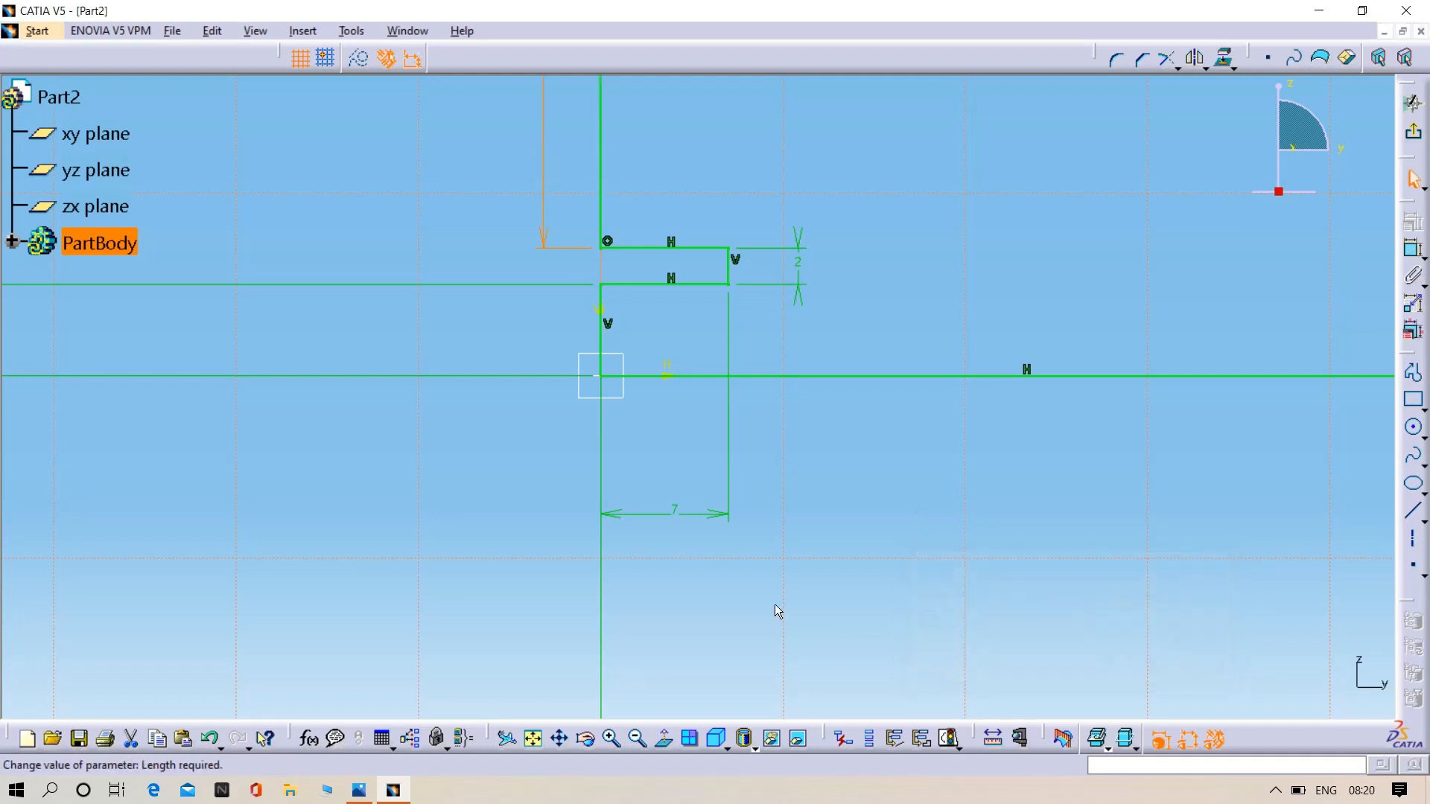
left_click(778, 458)
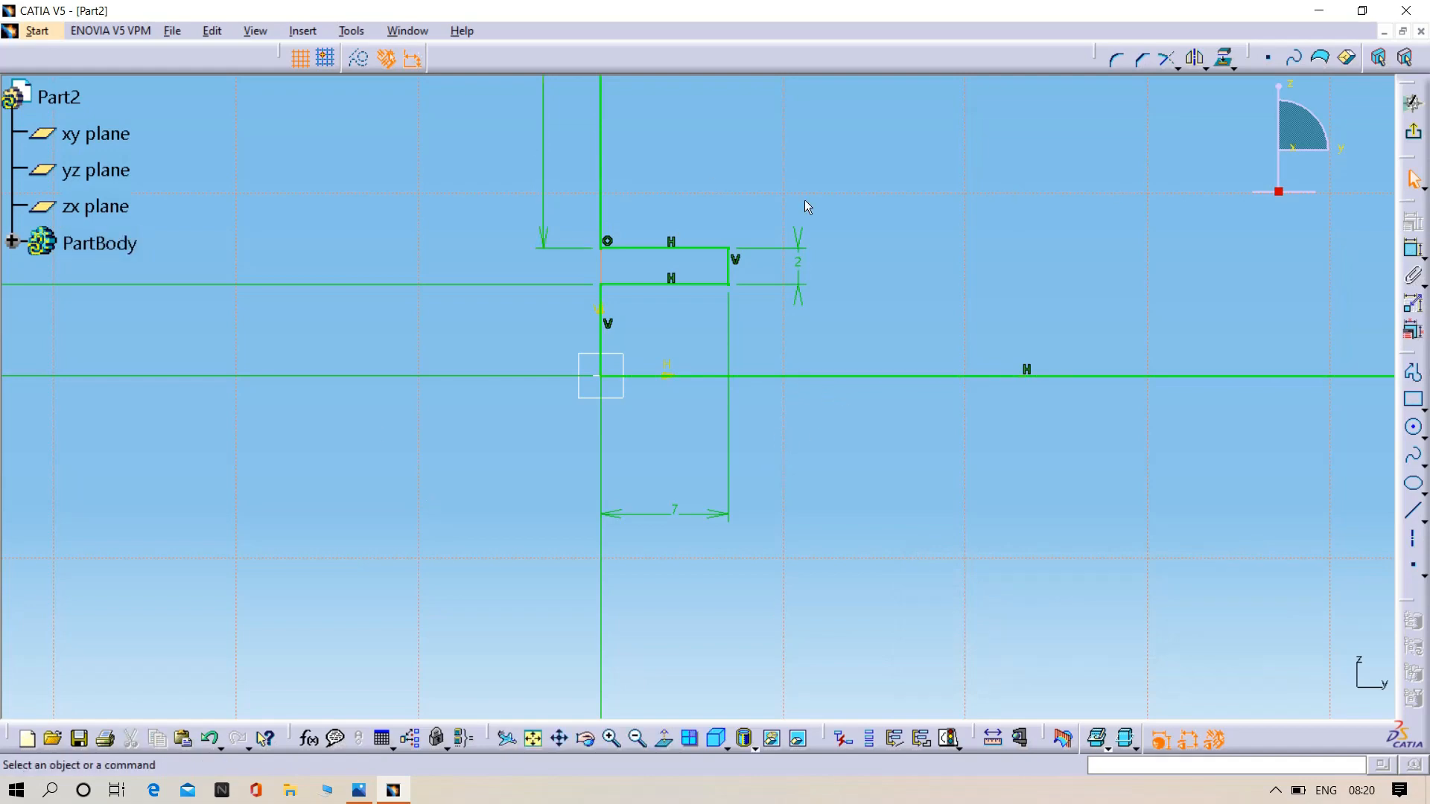
- Try an overall height dimension from the origin to the upper end of the 38 mm line and undo it
middle_click_drag(808, 210, 735, 446)
middle_click_drag(699, 265, 640, 364)
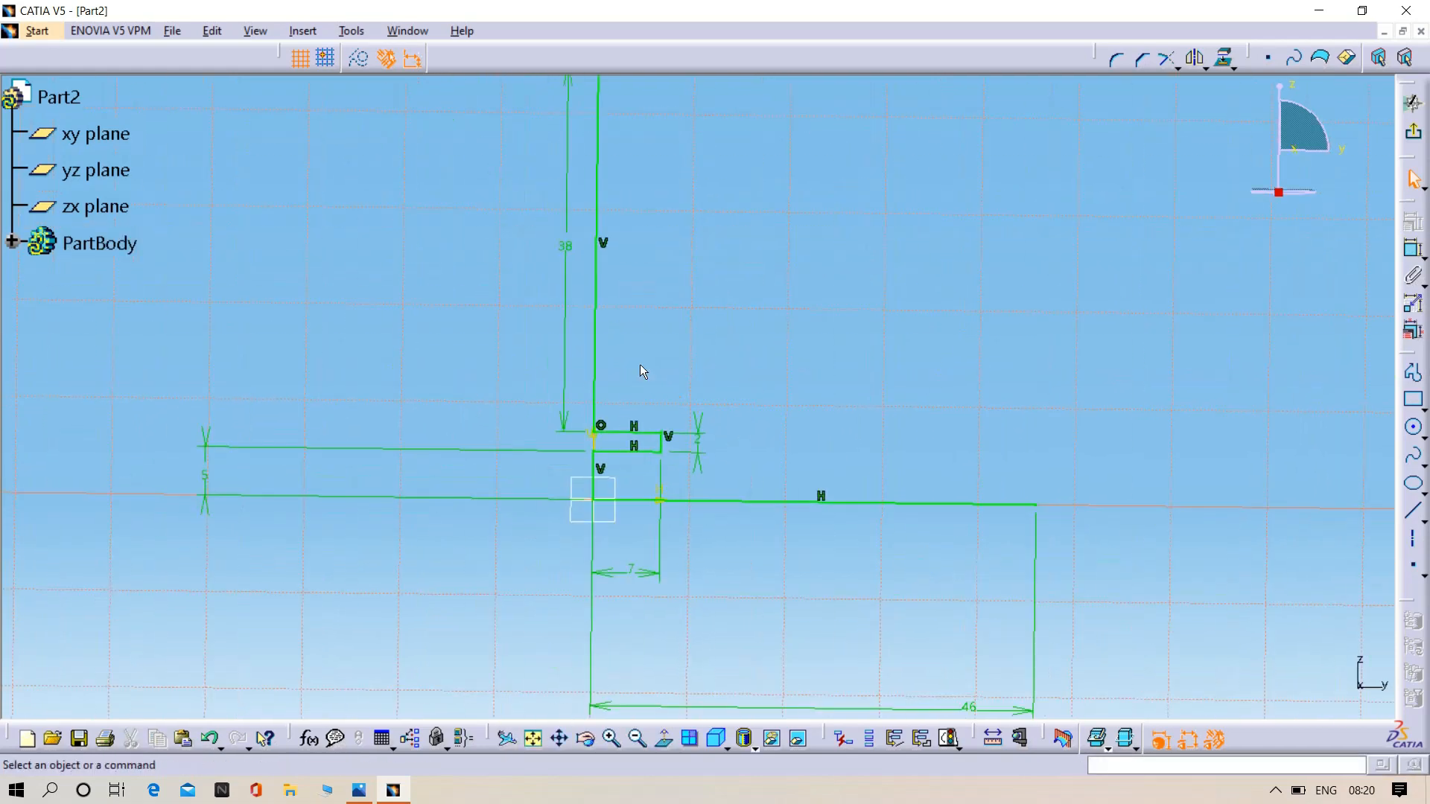
middle_click_drag(737, 237, 698, 329)
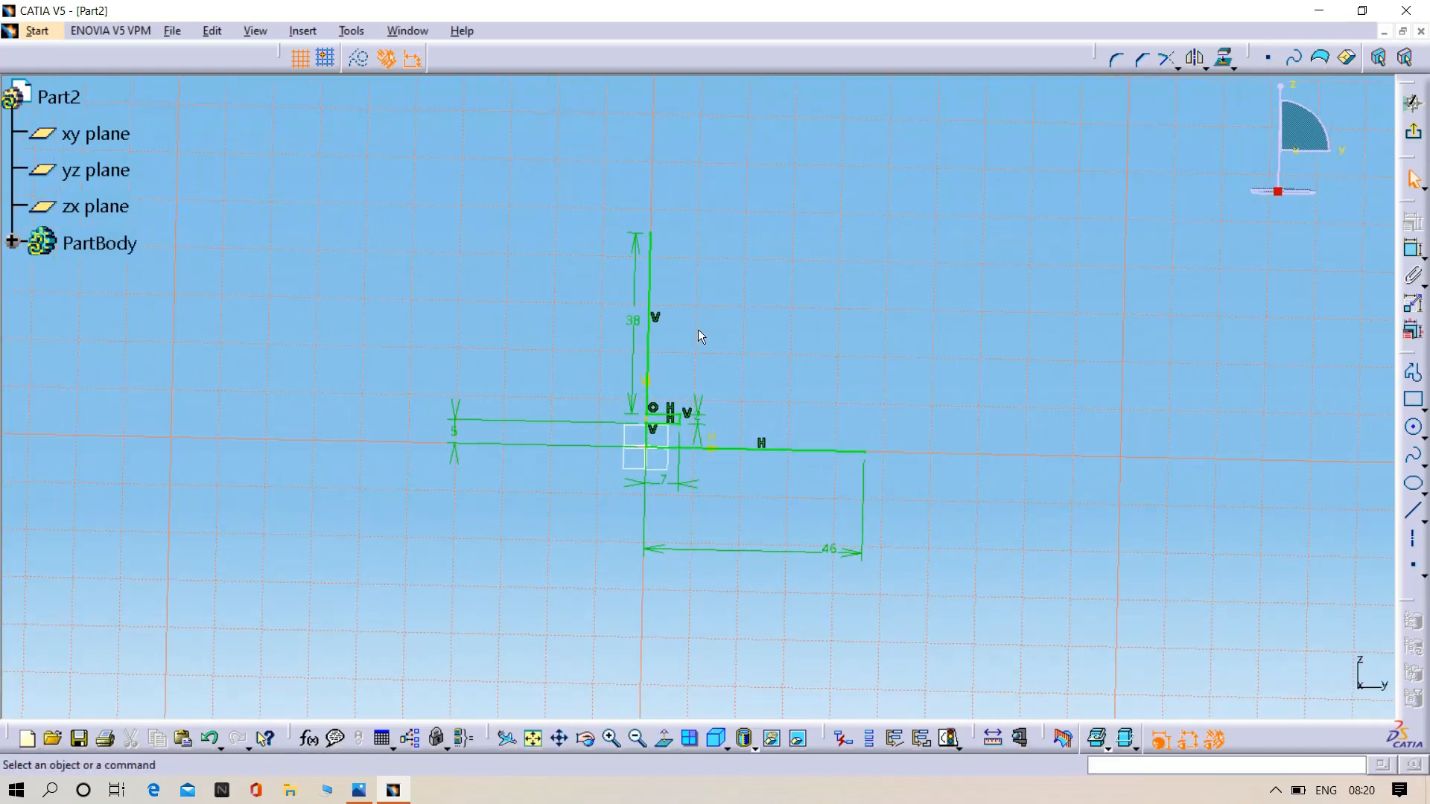
left_click(659, 740)
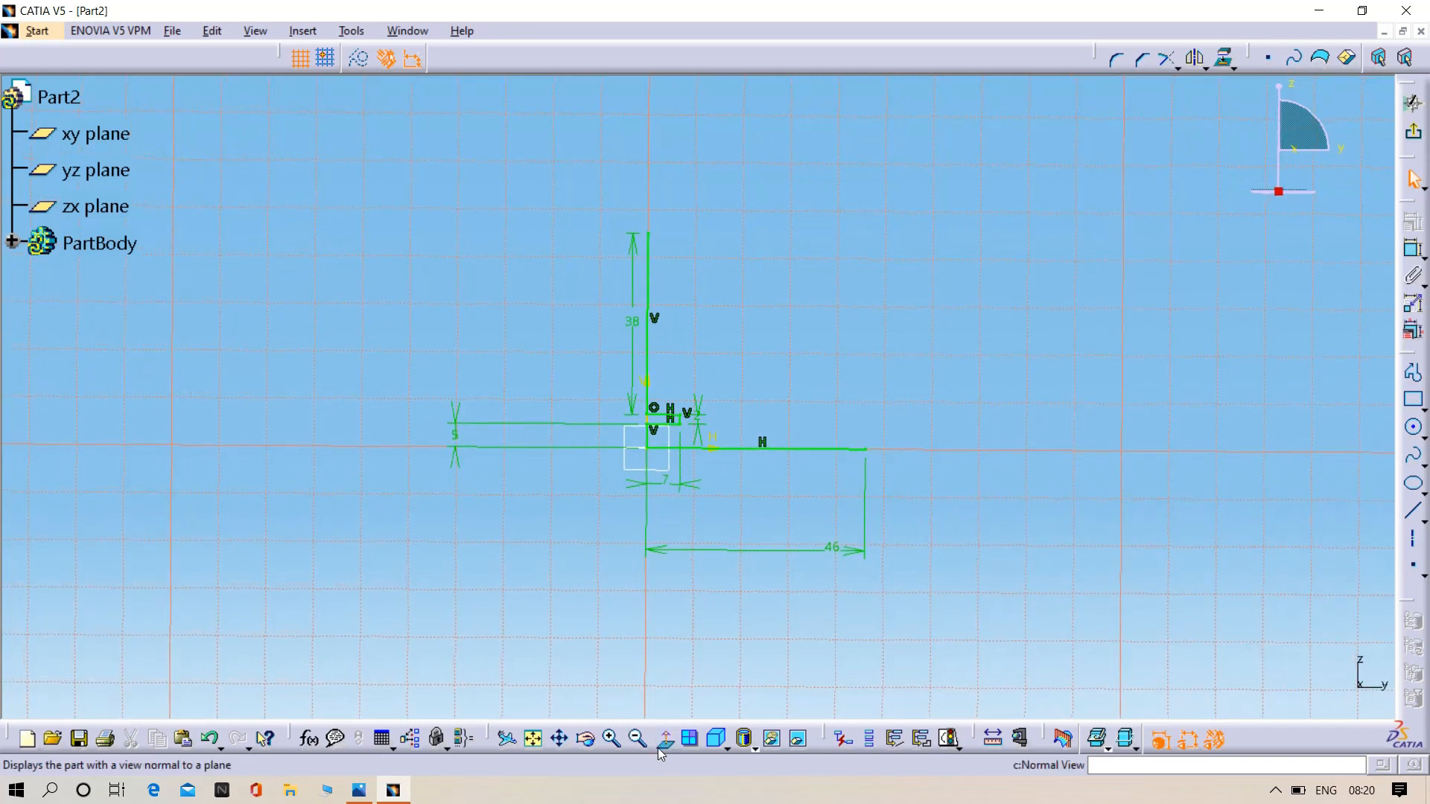
left_click(1413, 249)
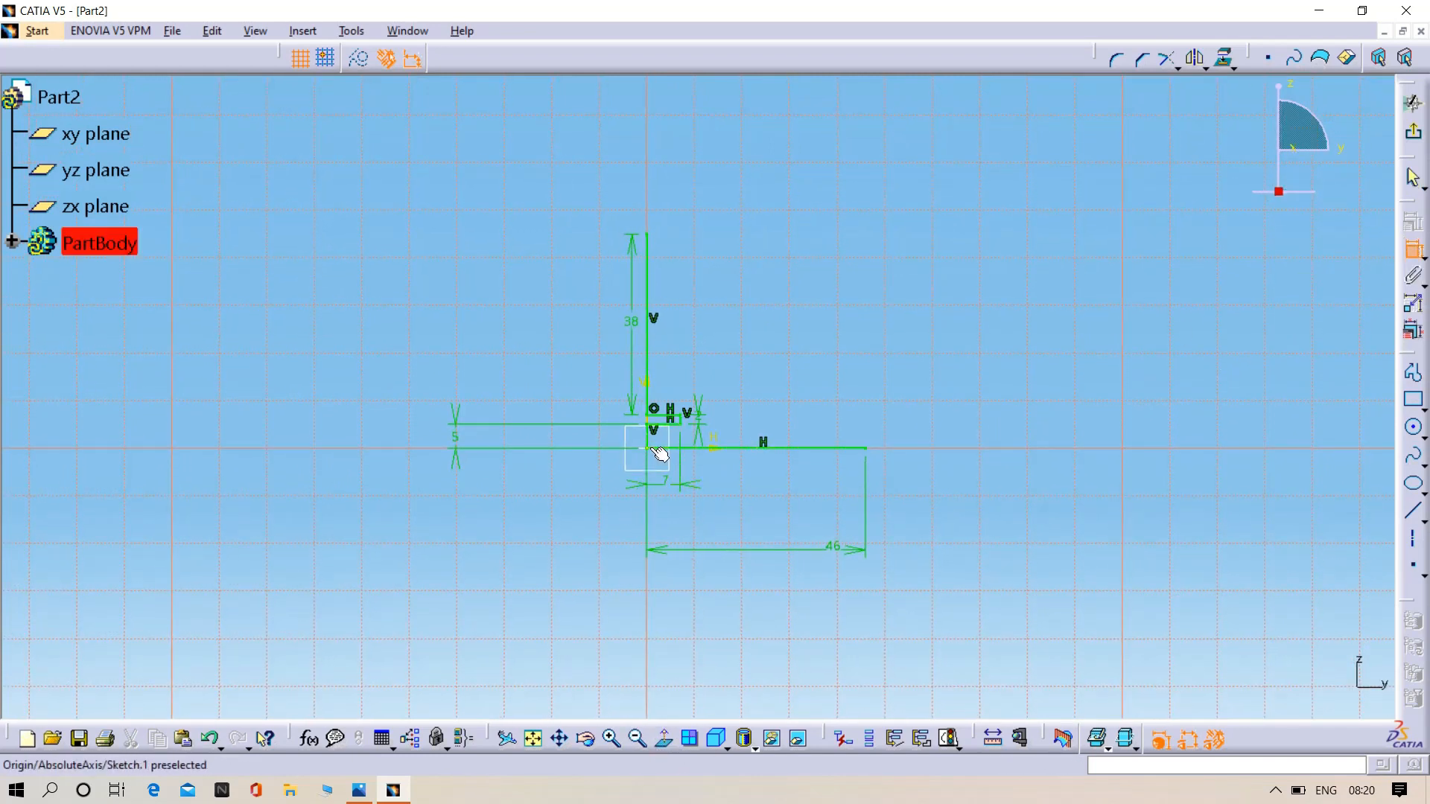
left_click(648, 239)
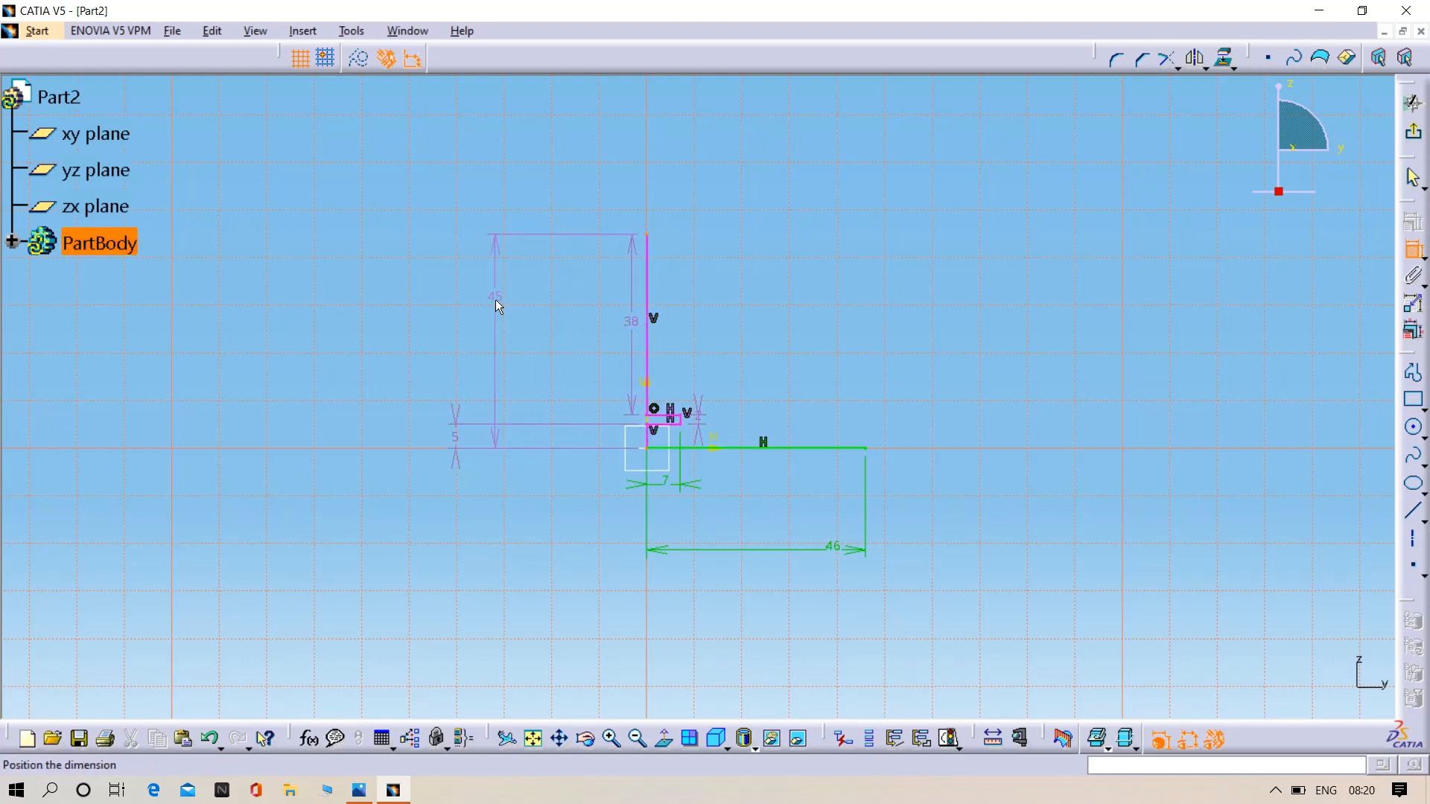
left_click(488, 321)
key("ctrl+z")
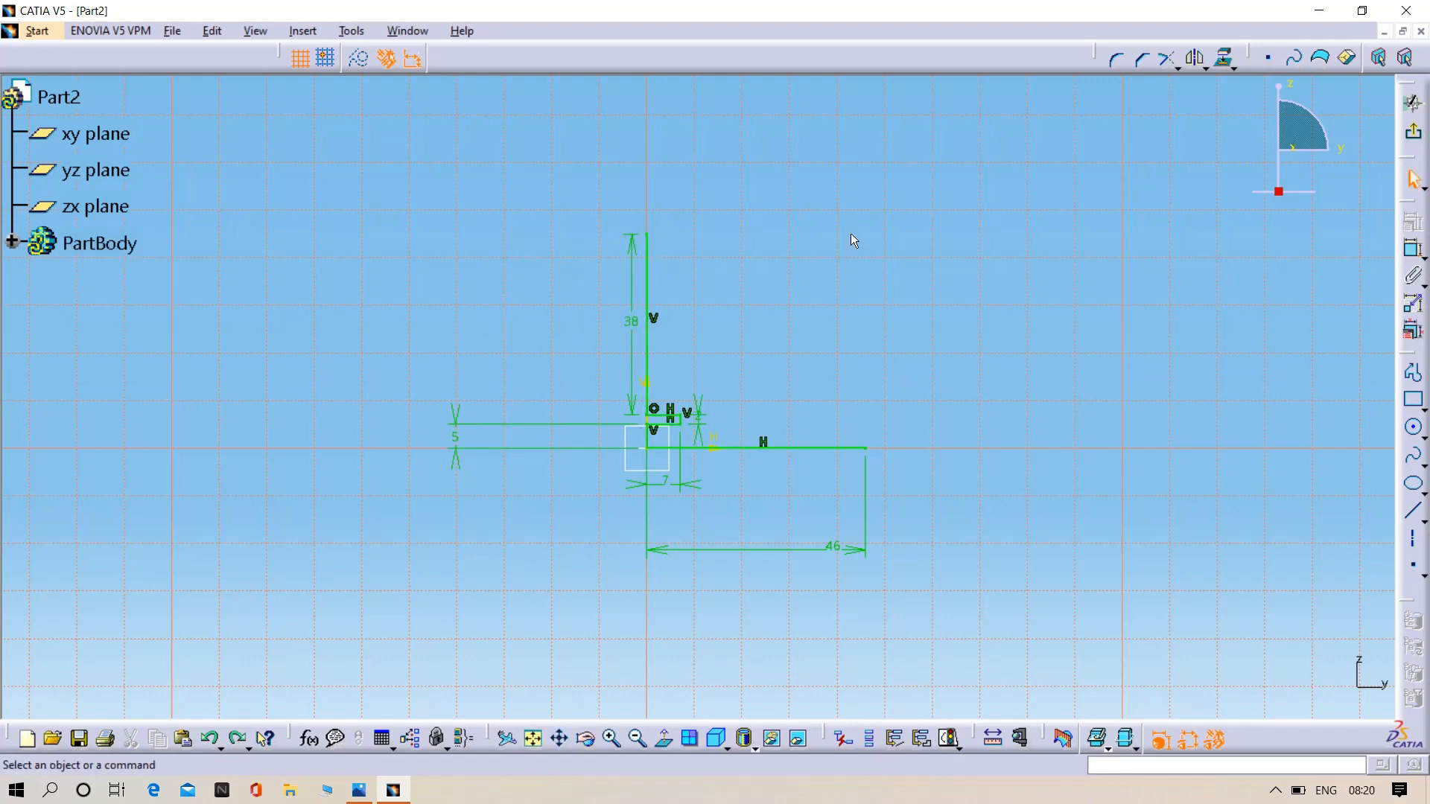
- Review the ring groove dimensions in the piston reference drawing 04.png and return to the sketch
mouse_move(701, 276)
middle_mouse_down()
mouse_move(682, 284)
mouse_move(662, 387)
middle_mouse_up()
left_click(675, 308)
left_click(359, 790)
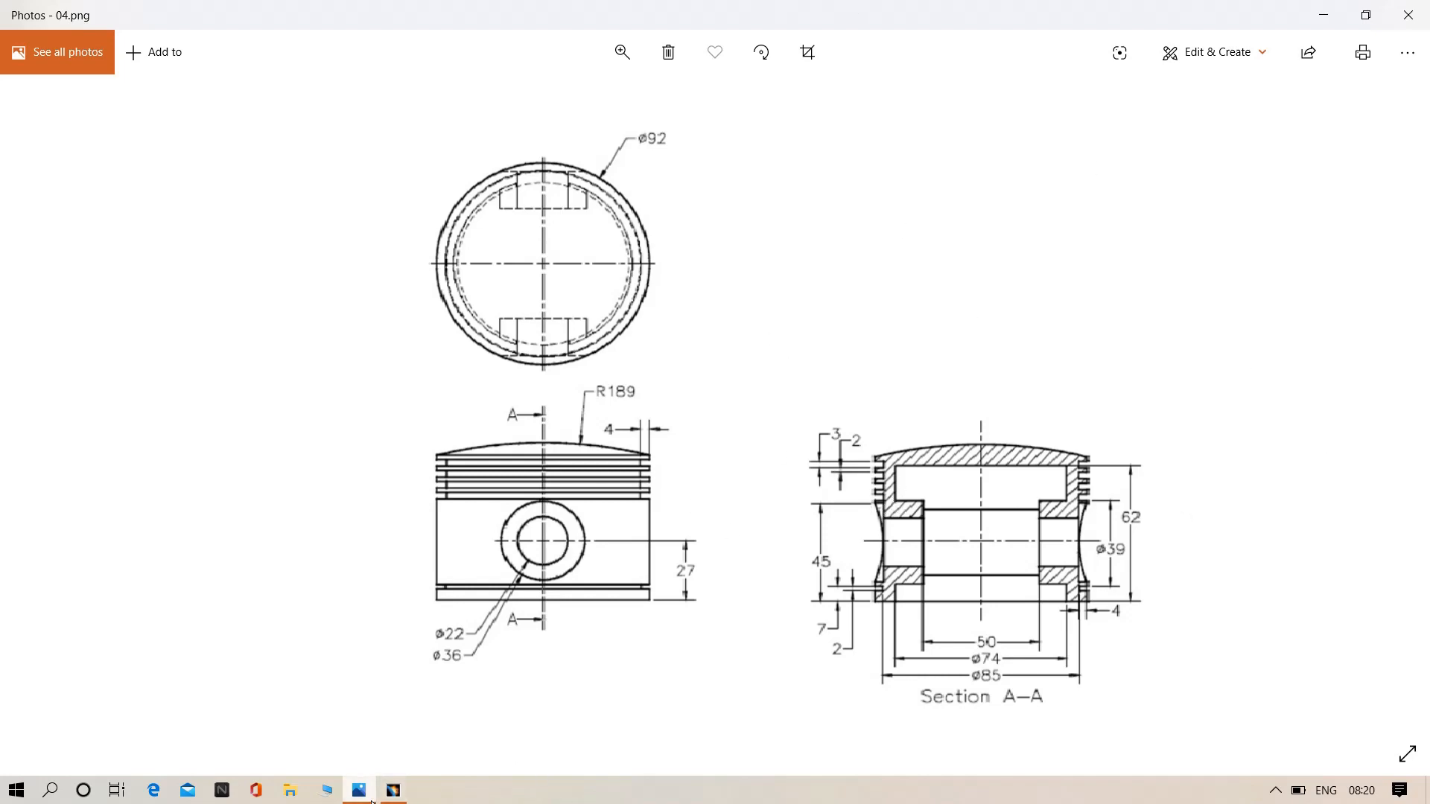
left_click(408, 789)
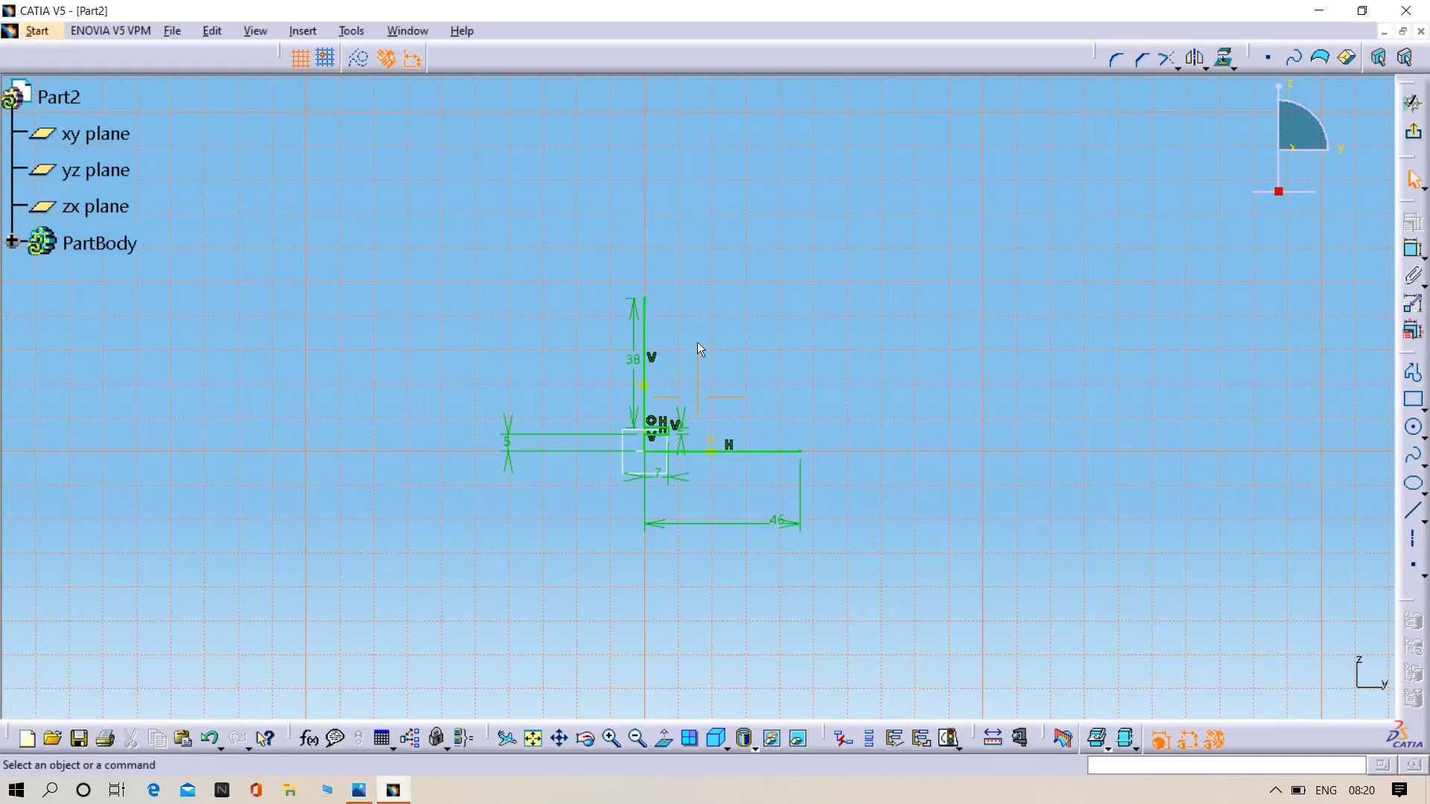
mouse_move(697, 342)
middle_mouse_down("ctrl")
mouse_move(698, 268)
mouse_move(744, 215)
middle_mouse_up("ctrl")
middle_click_drag(790, 243, 783, 358)
left_click(1414, 376)
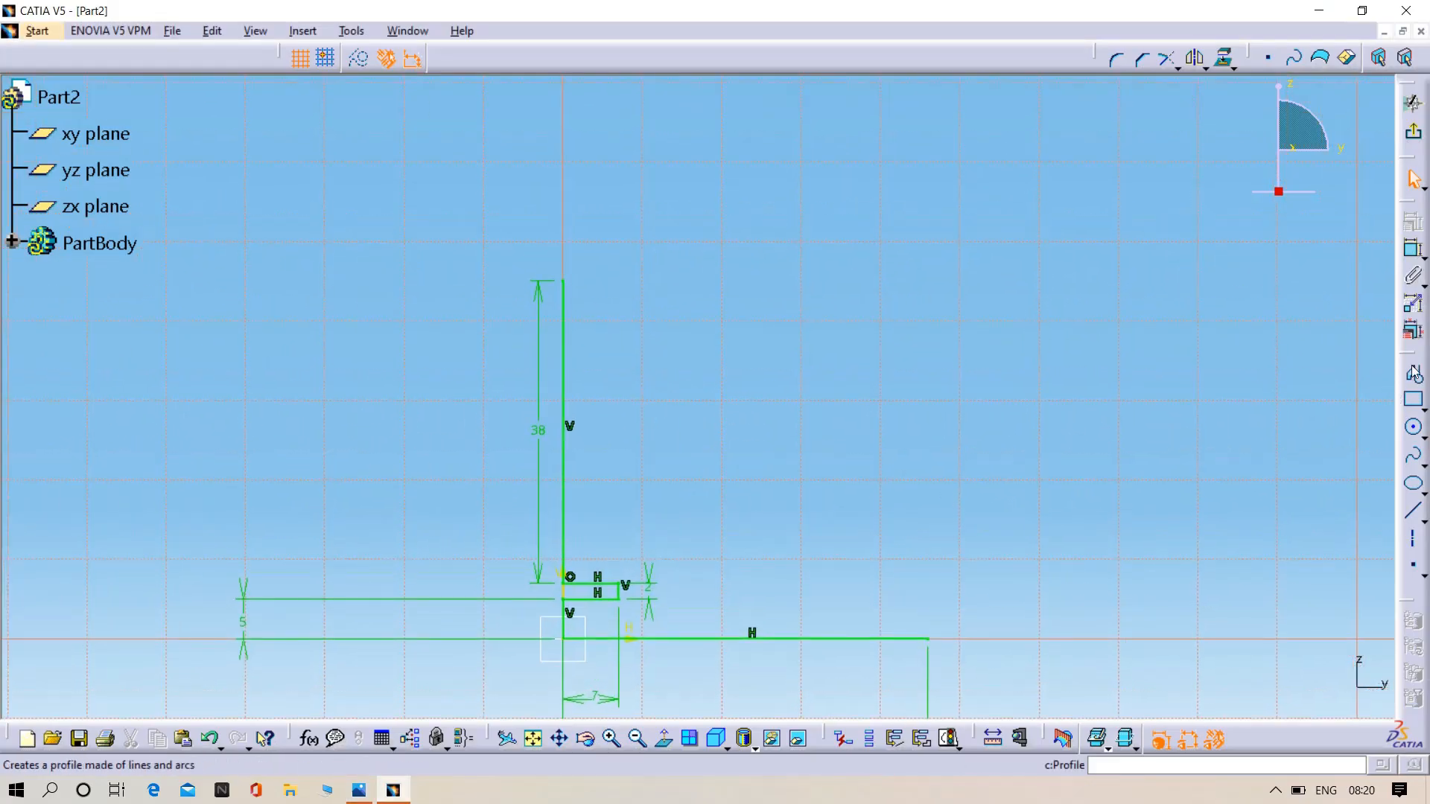
left_click(571, 282)
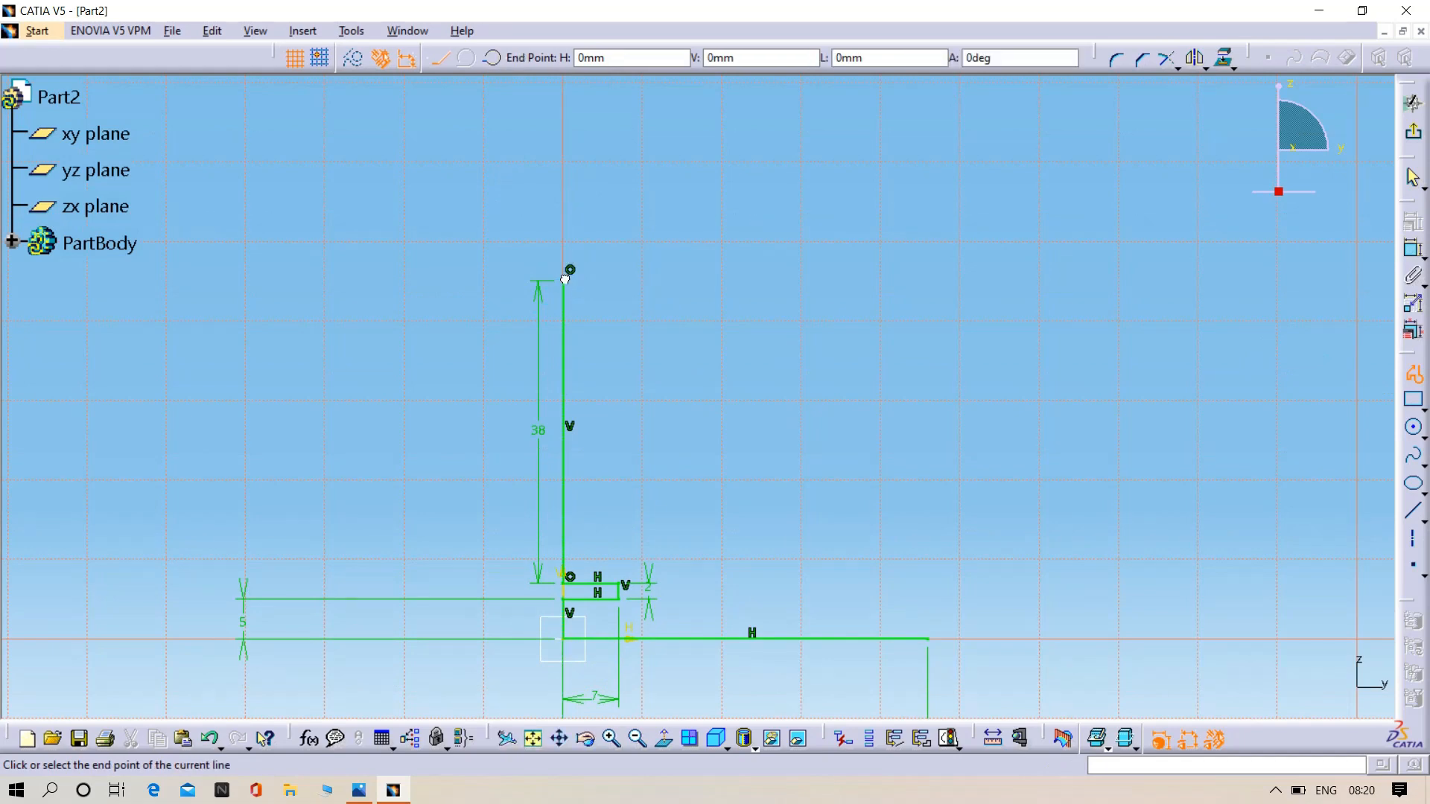
key("Escape")
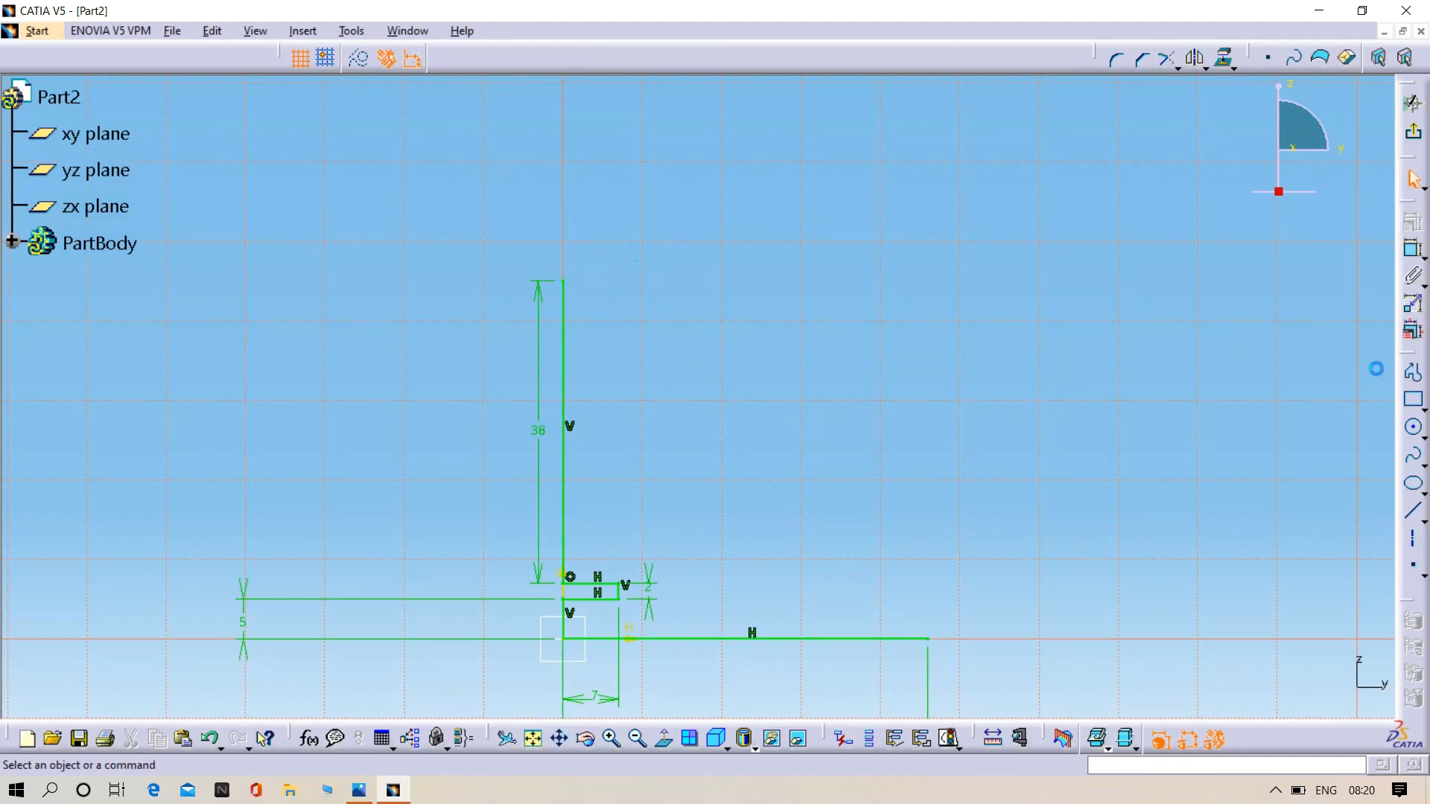
- Draw a groove about 6.1 mm wide and 2.2 mm high from the 38 mm line's upper end, ending with a short vertical line on the axis
left_click(1414, 376)
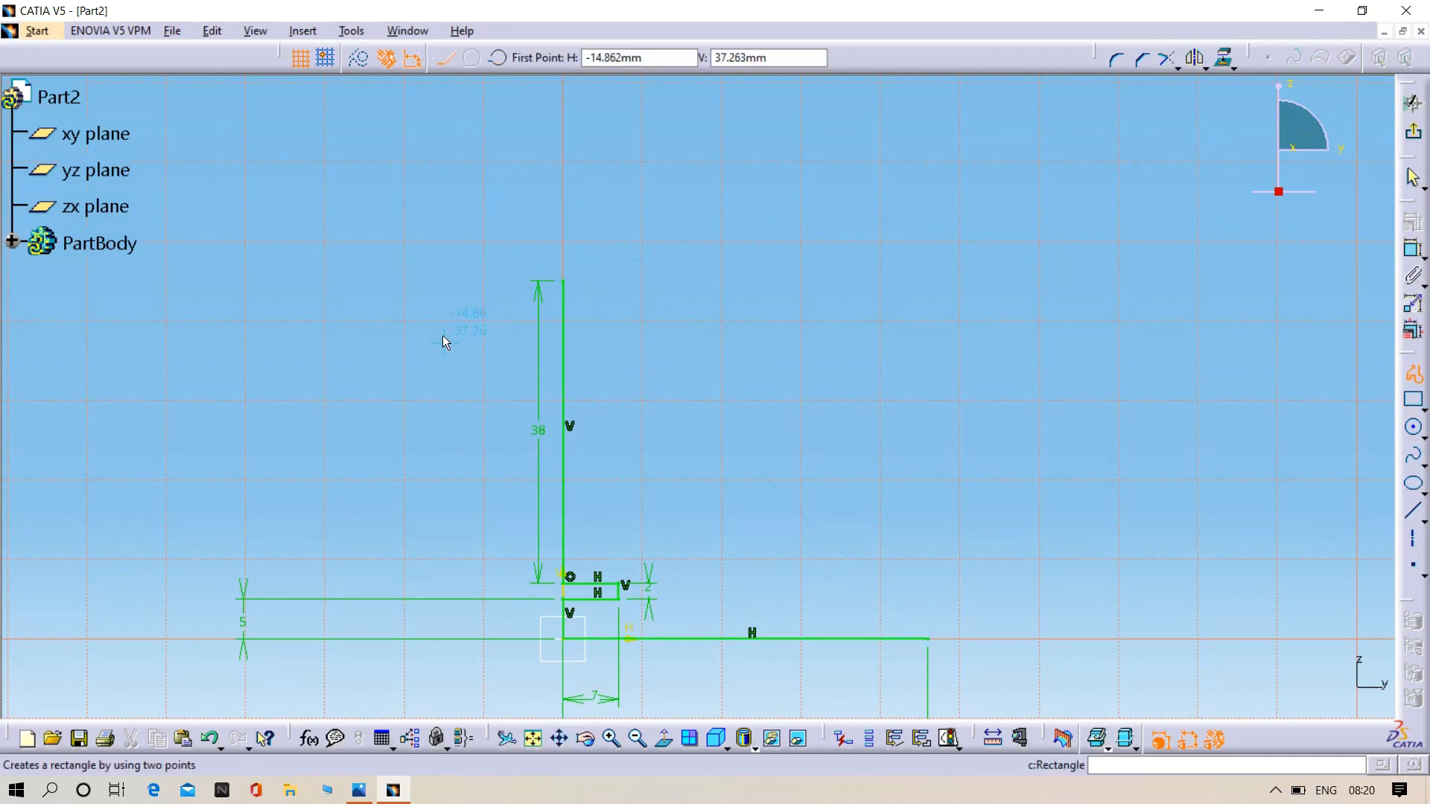
left_click(566, 283)
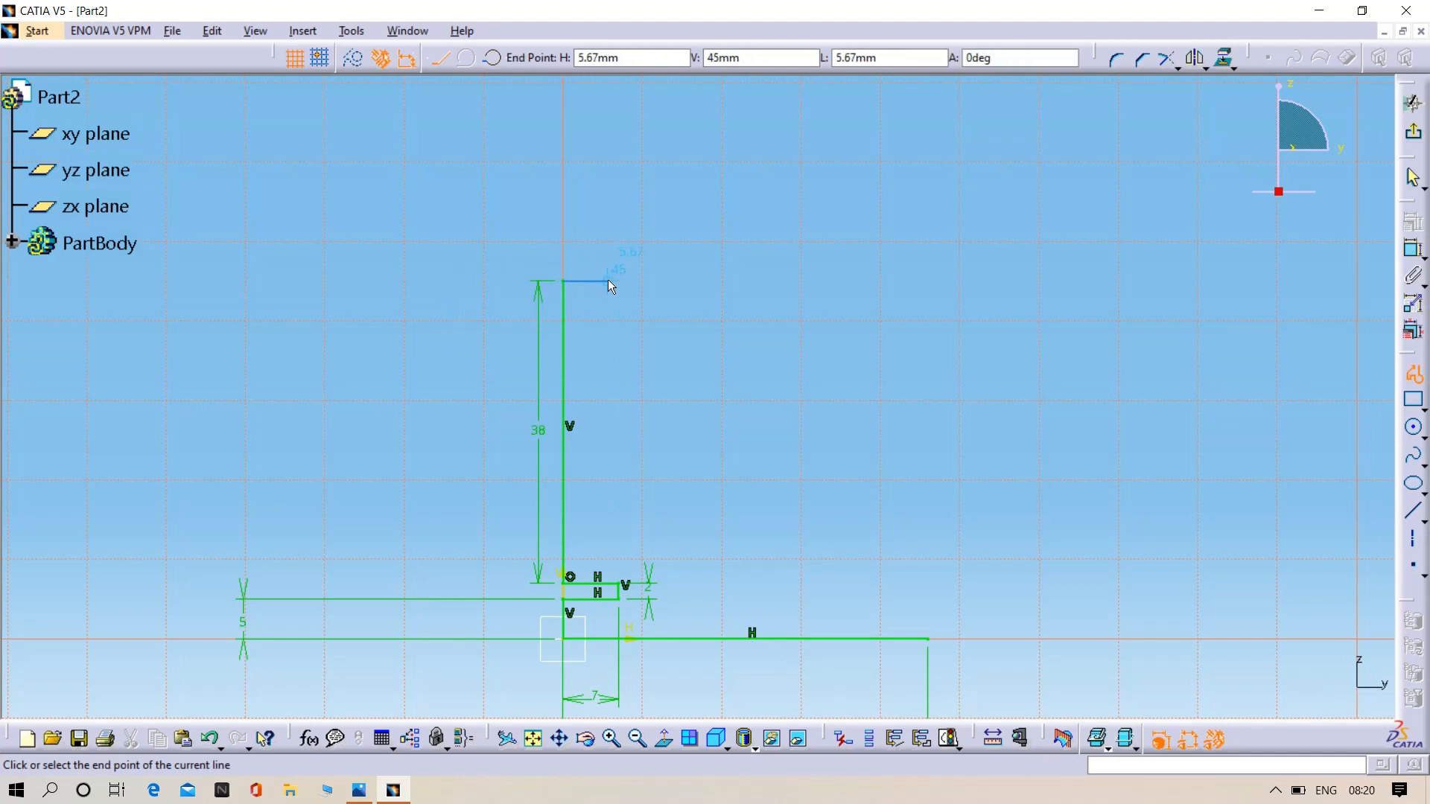
left_click(612, 281)
left_click(612, 262)
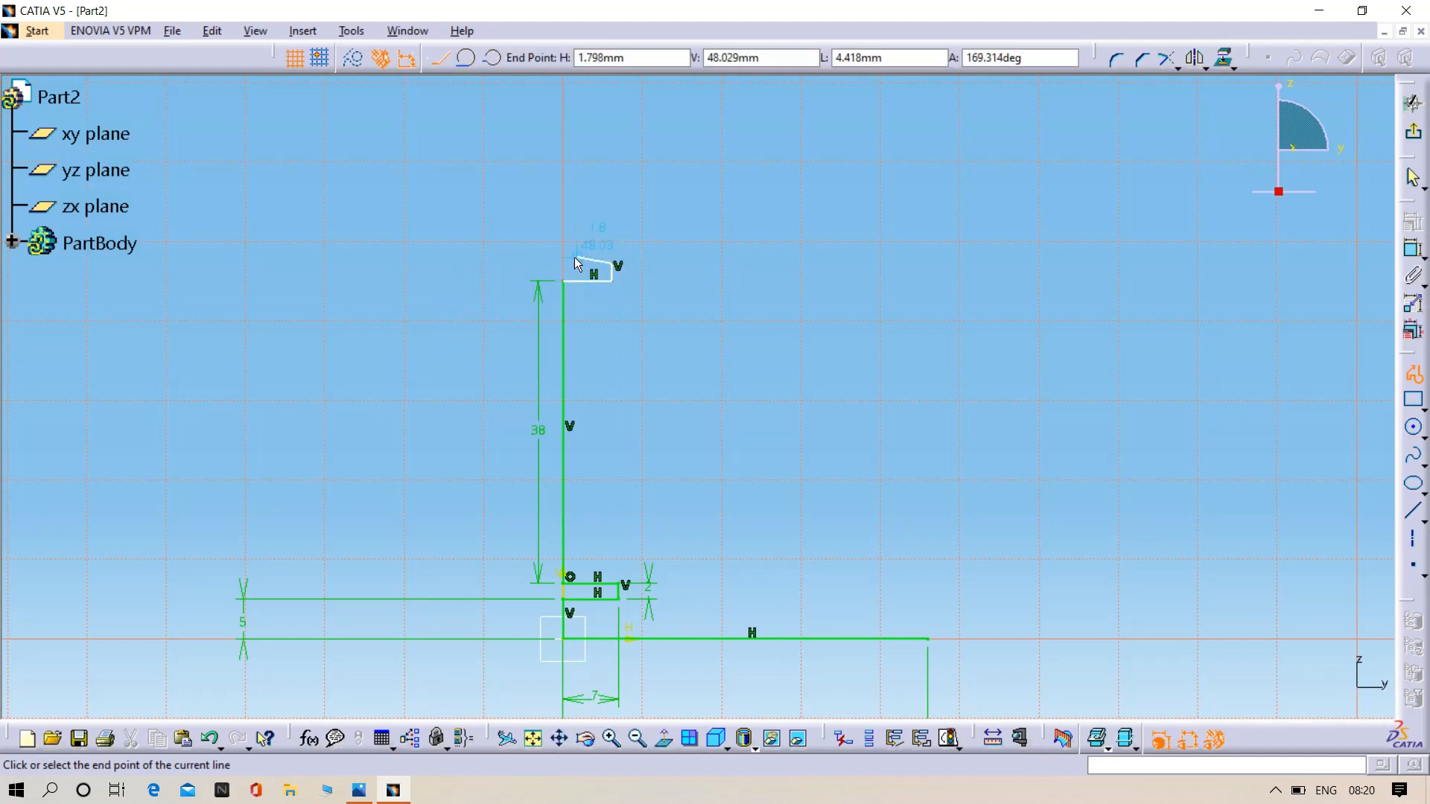
left_click(561, 262)
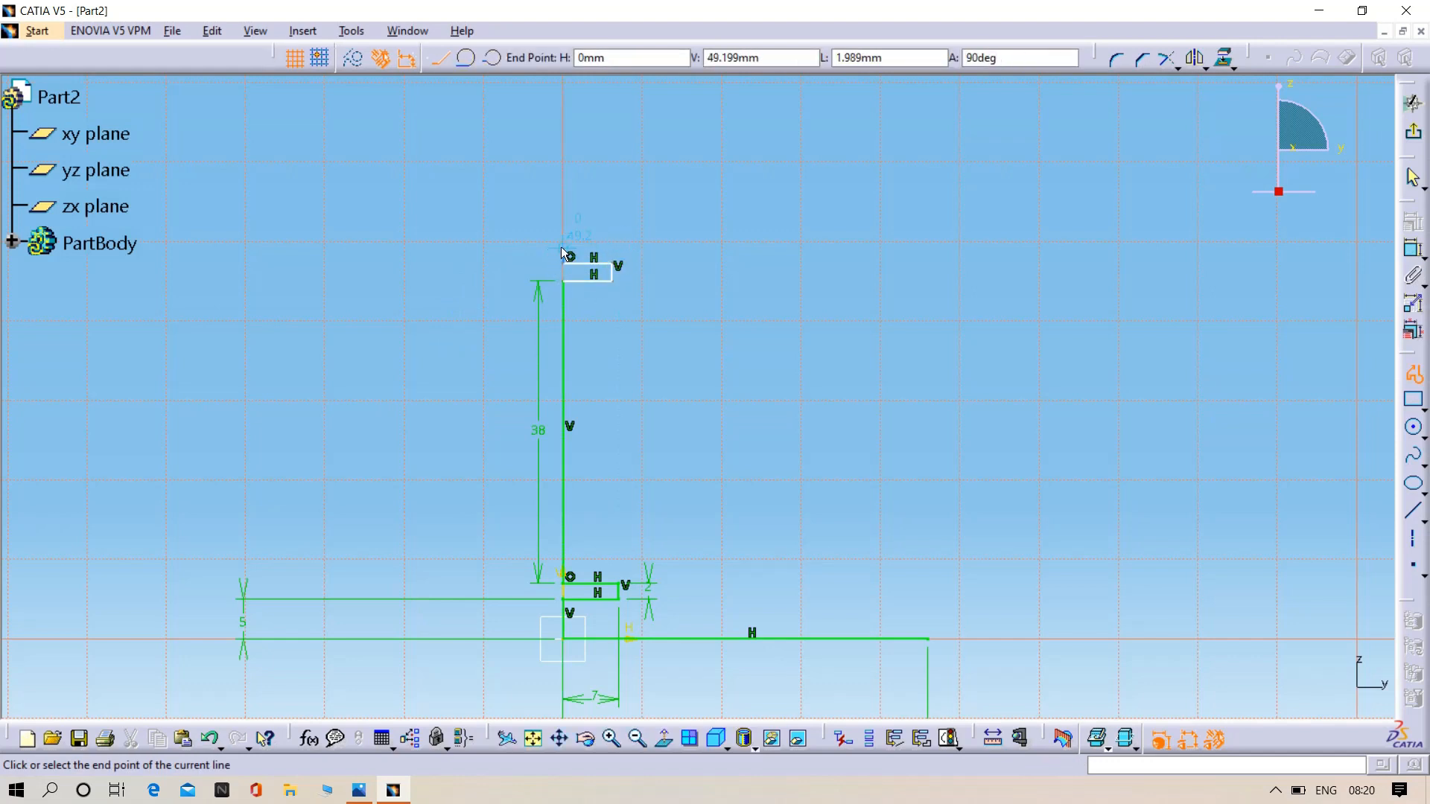
left_click(560, 242)
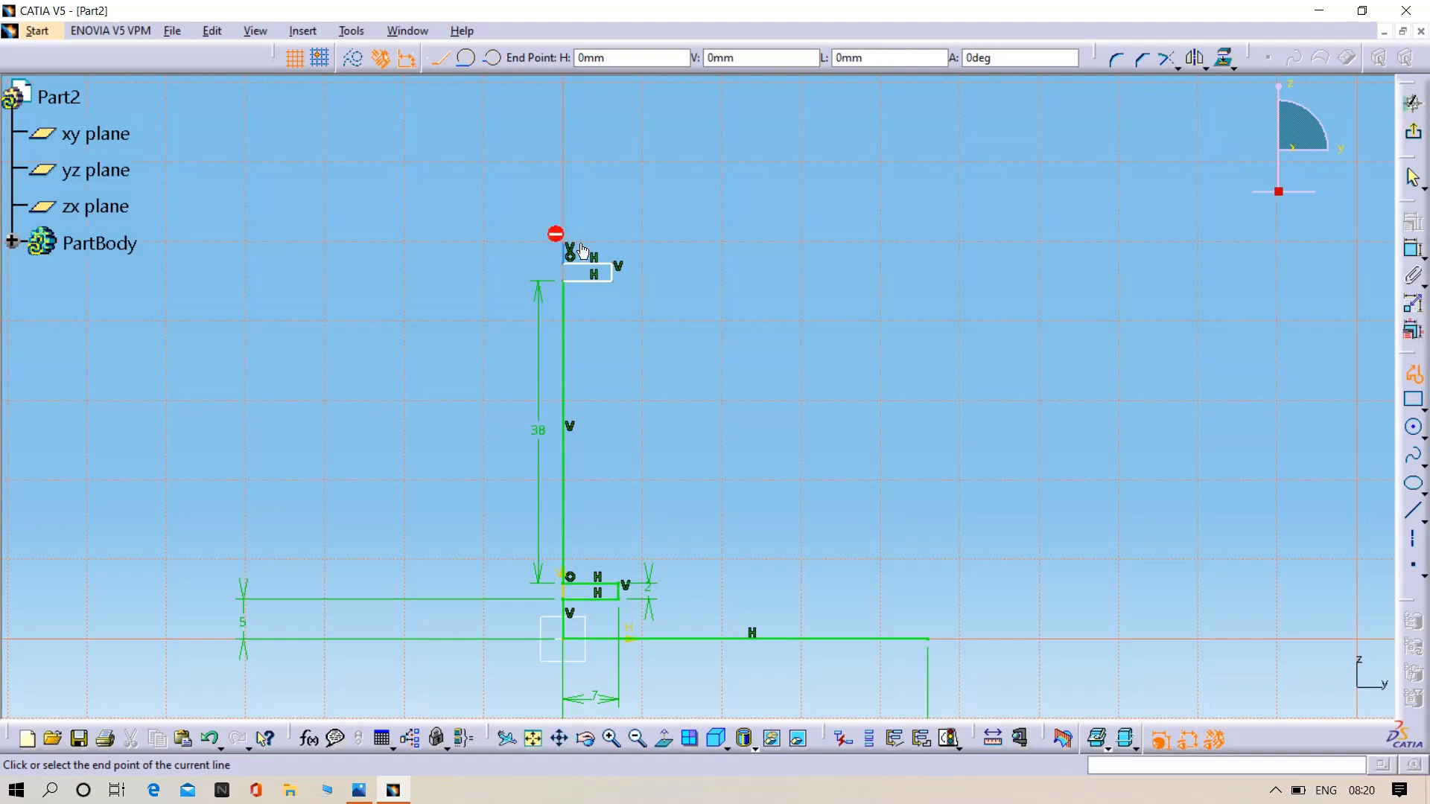
- Continue the profile upward with two more grooves about 6.1 mm wide, a vertical line on the axis and a top horizontal line about 7.7 mm long
left_click(613, 243)
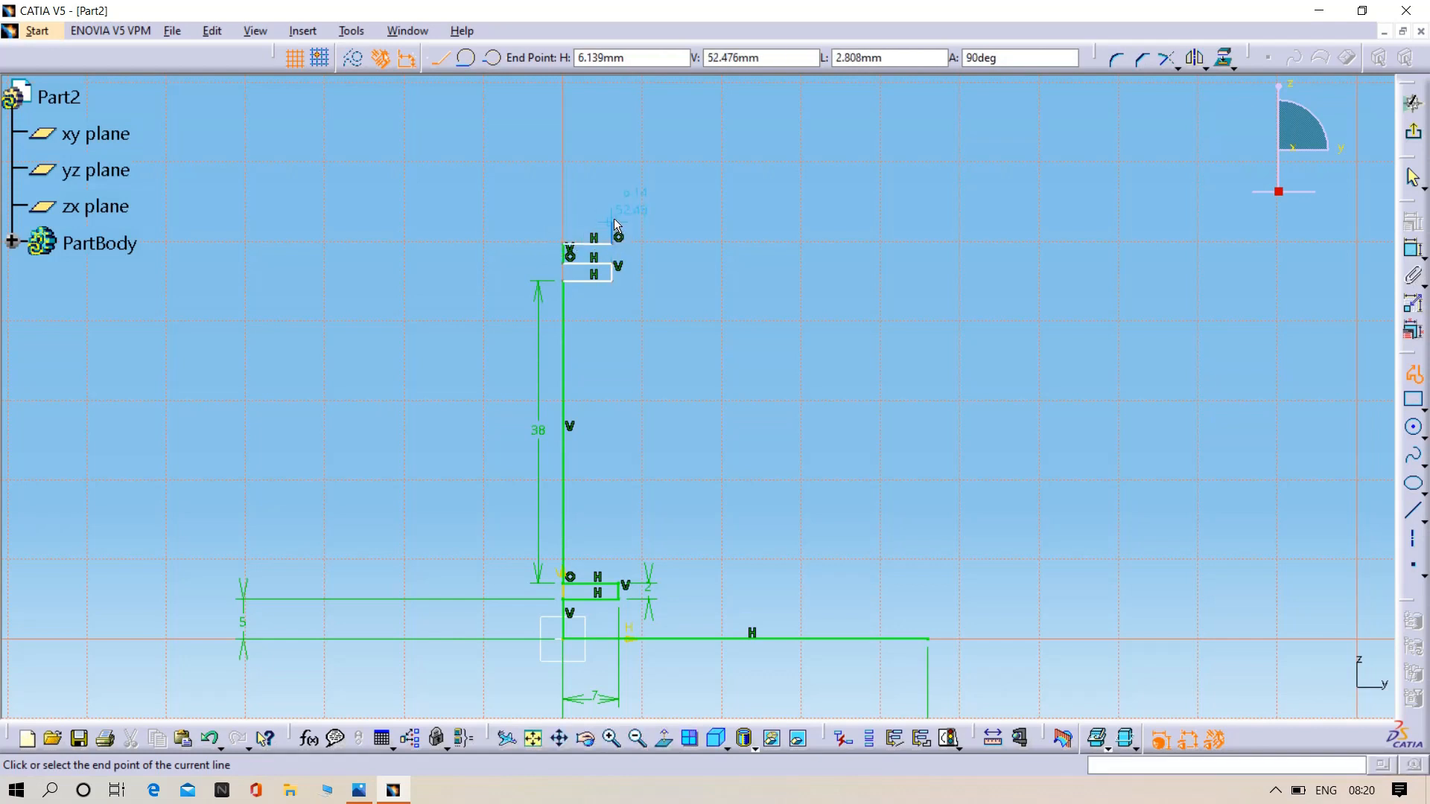
left_click(612, 221)
left_click(563, 221)
left_click(562, 194)
left_click(614, 194)
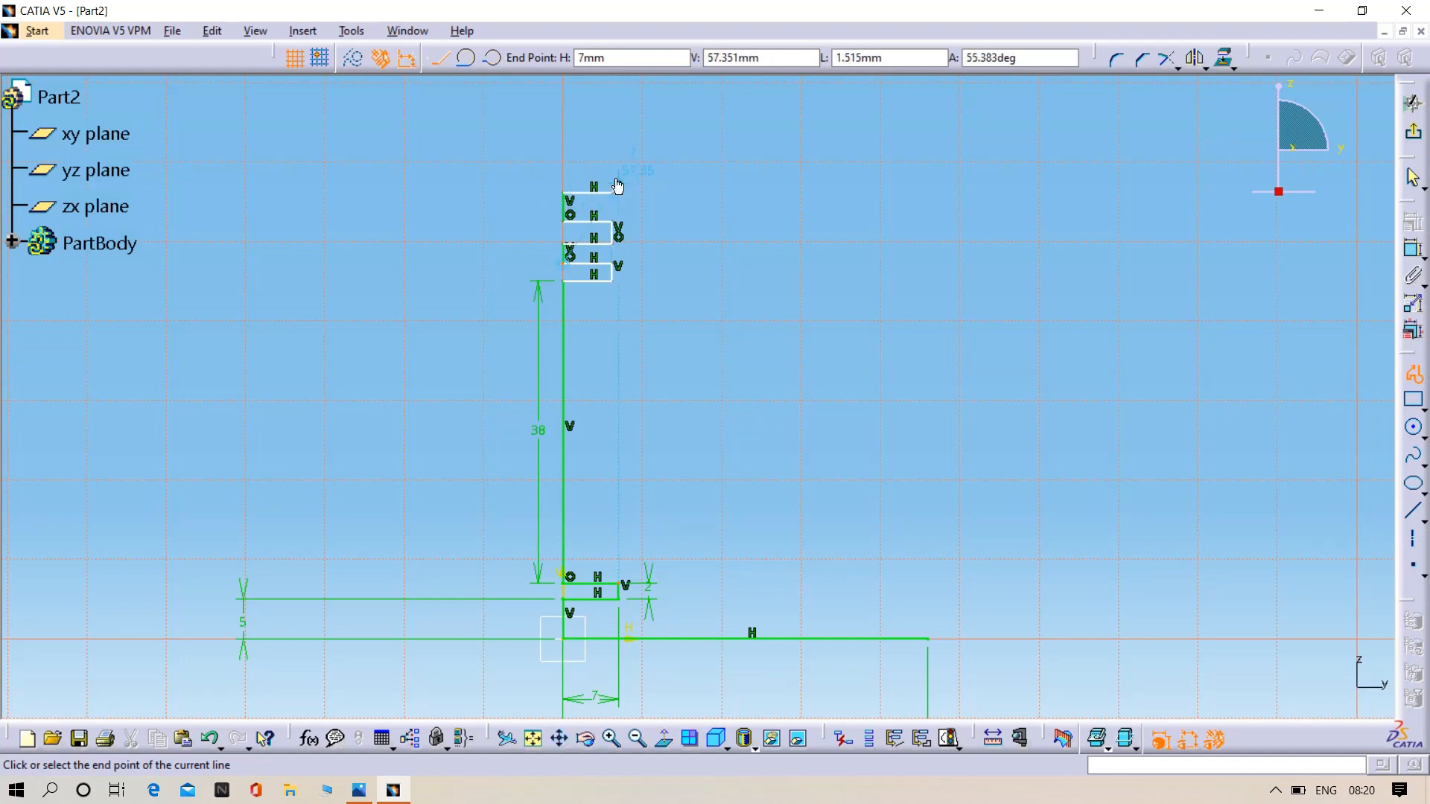
left_click(613, 166)
left_click(563, 166)
left_click(560, 132)
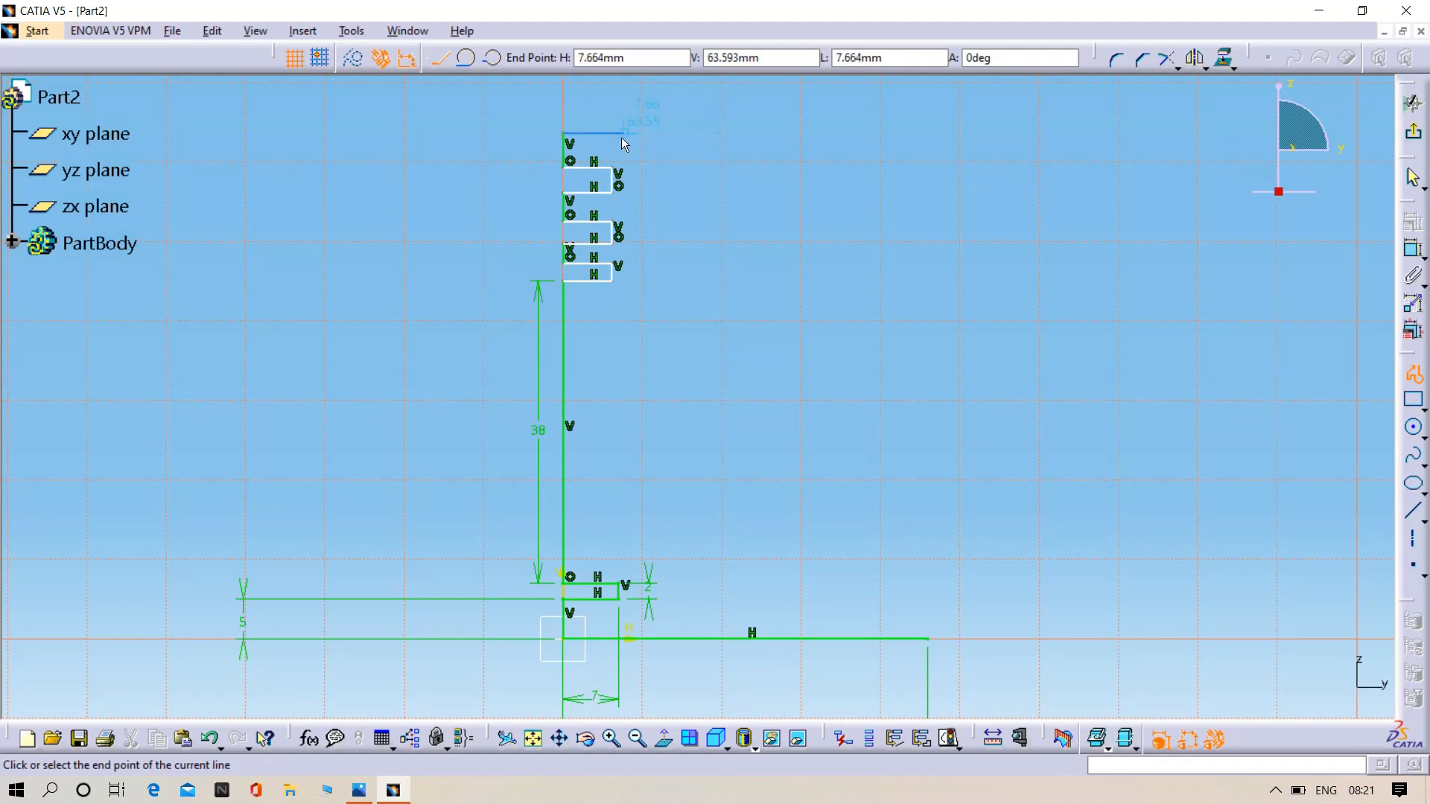
left_click(622, 134)
key("Escape")
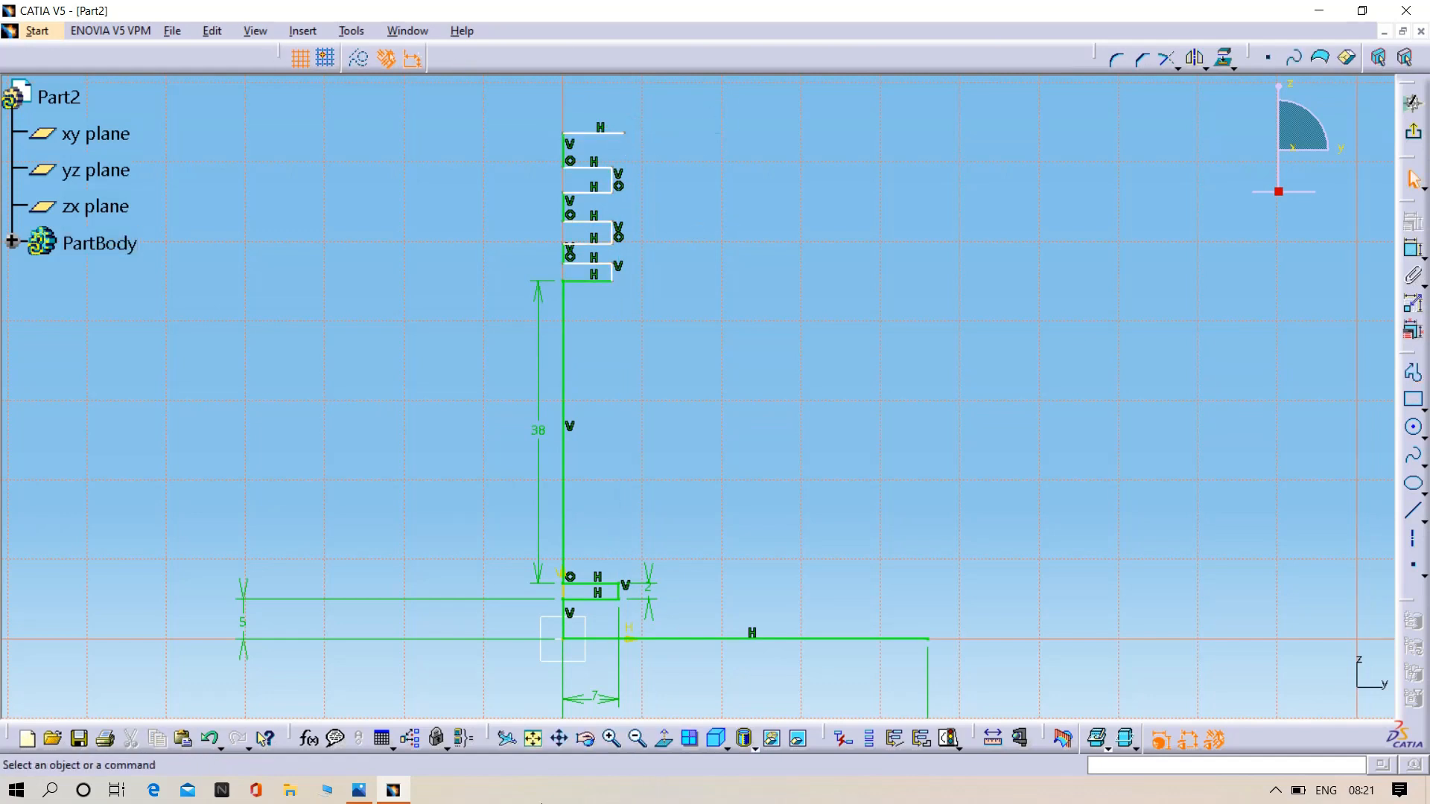
- Check the piston drawing again and delete the topmost horizontal line of the profile
left_click(359, 790)
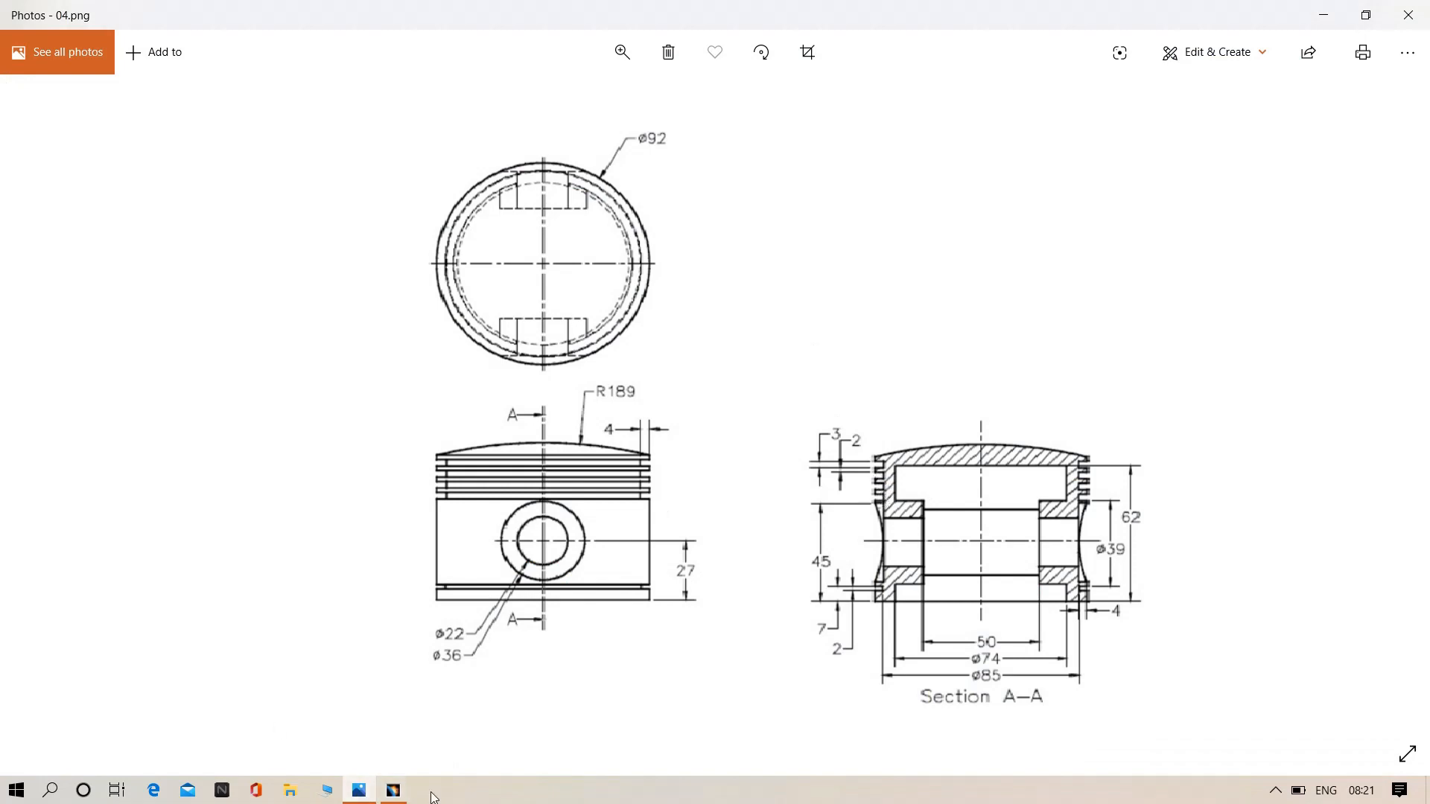
left_click(393, 790)
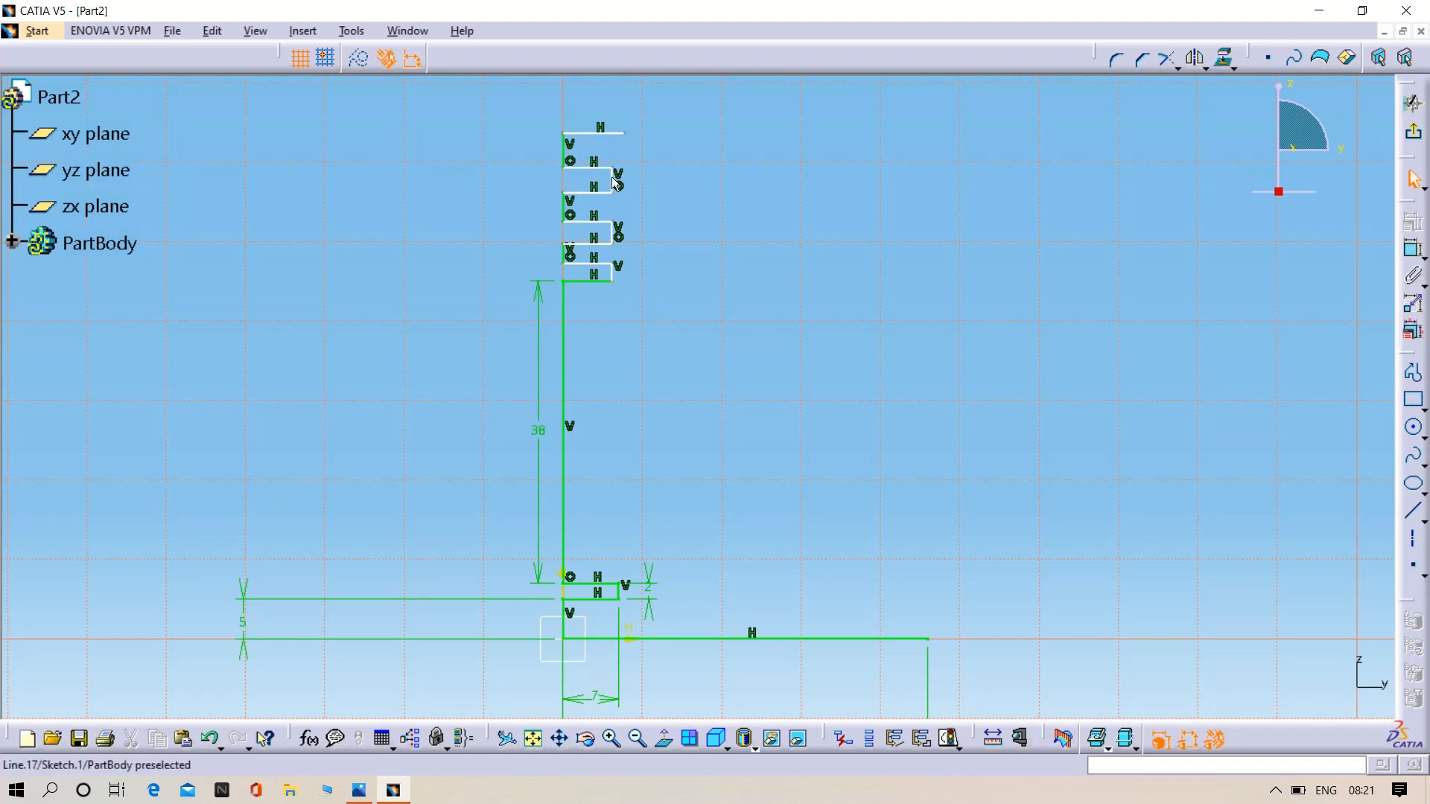
left_click(596, 132)
key("Delete")
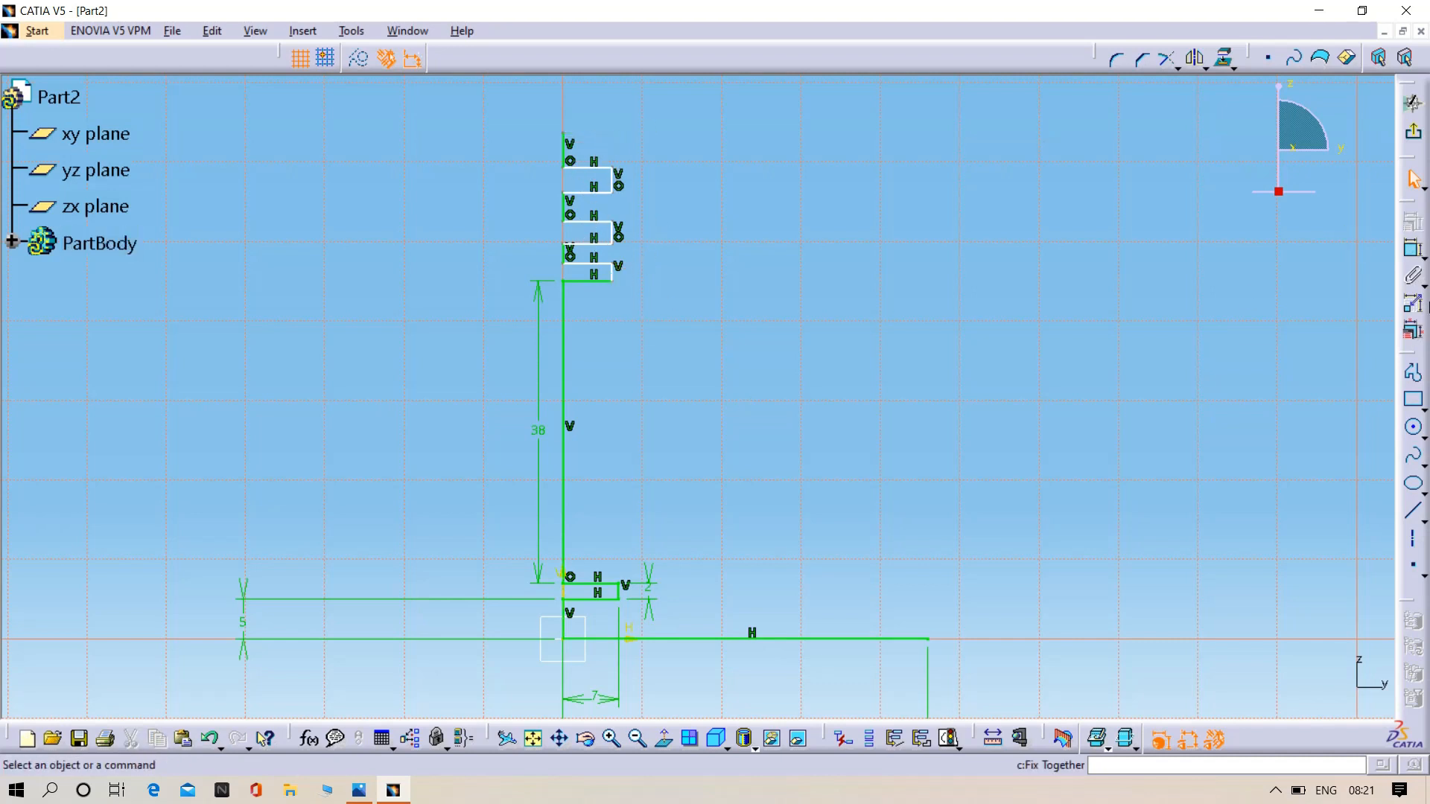
- Draw a fourth groove about 6.1 mm wide and 3.3 mm high, continuing with a vertical line on the axis and a wider top horizontal line
left_click(1412, 373)
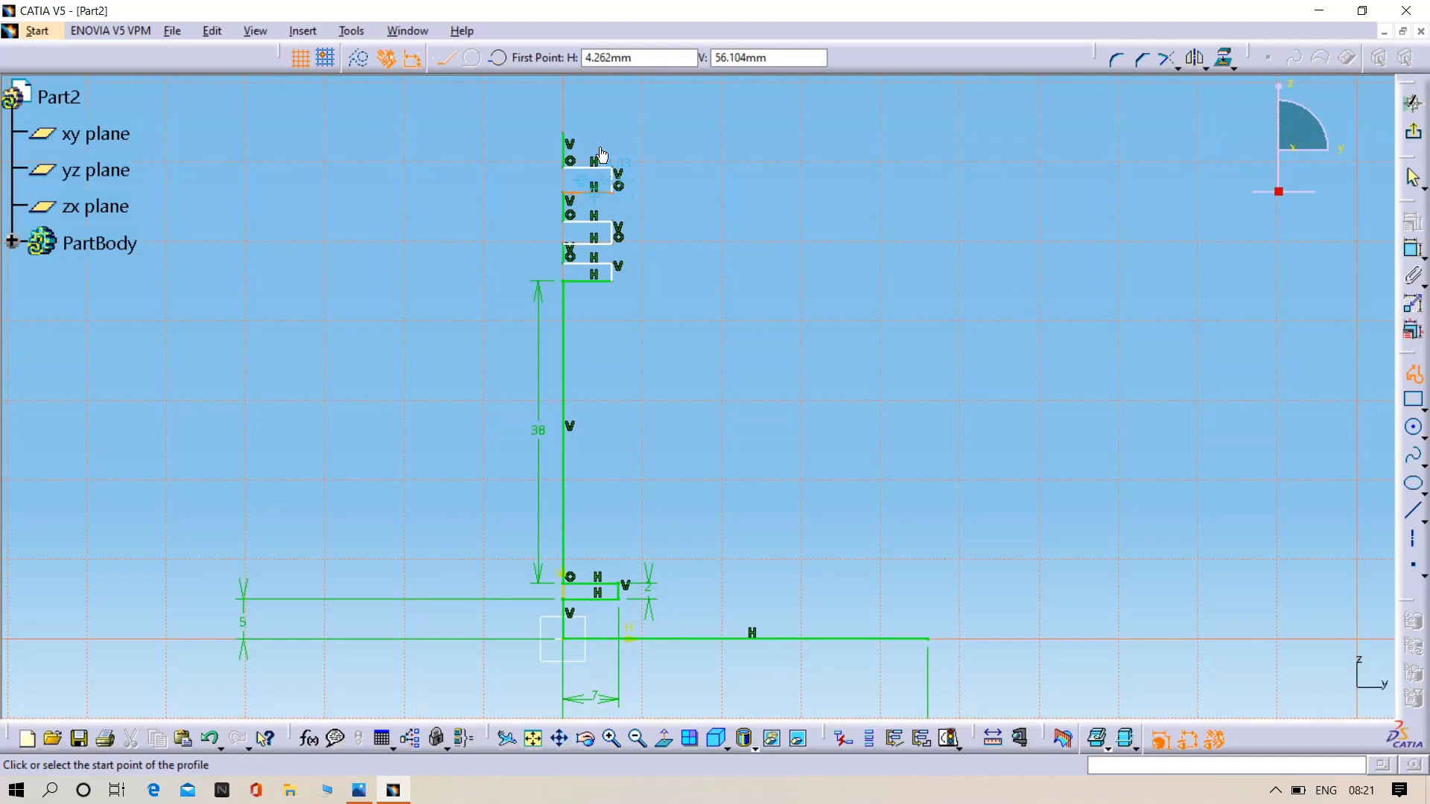
left_click(566, 135)
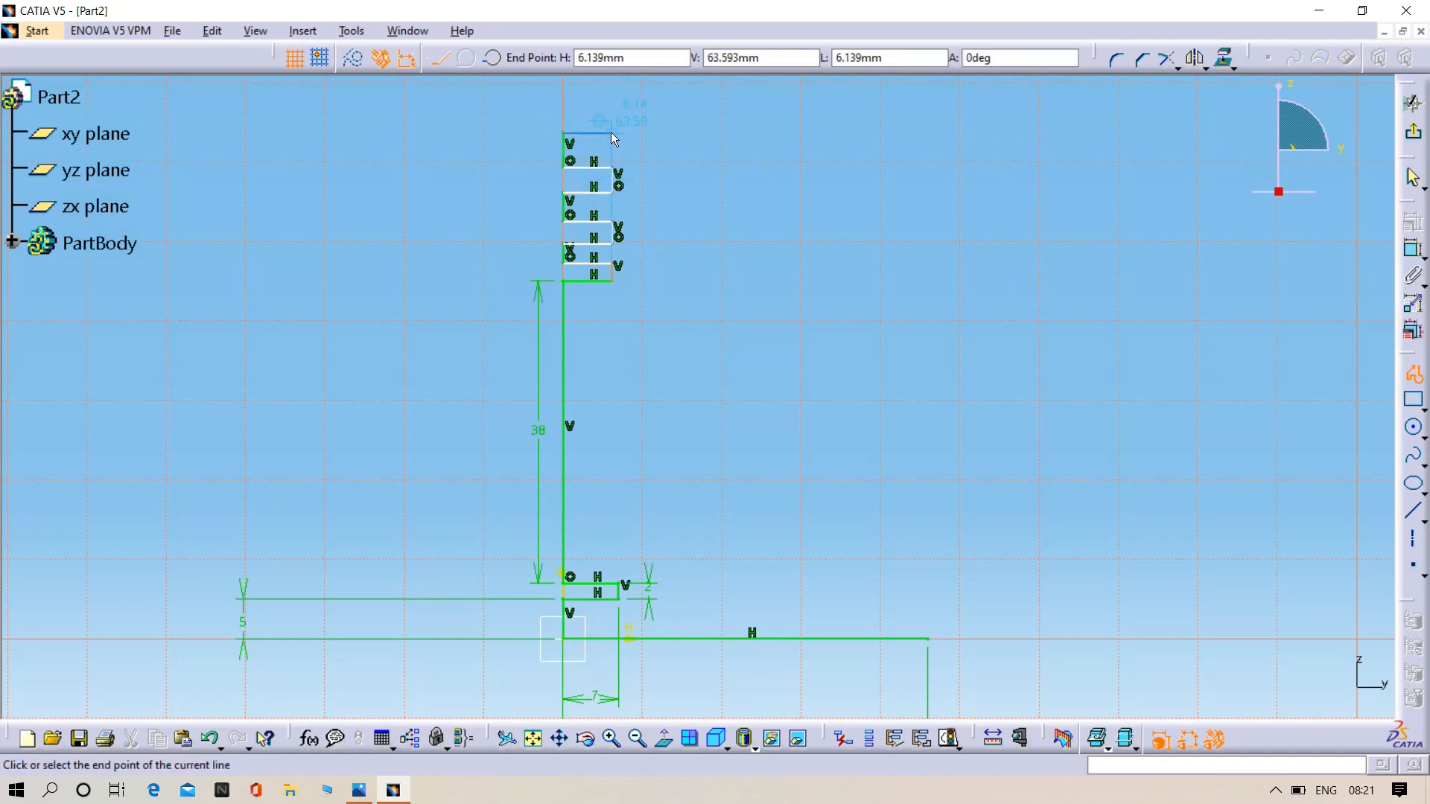
left_click(610, 132)
left_click(610, 106)
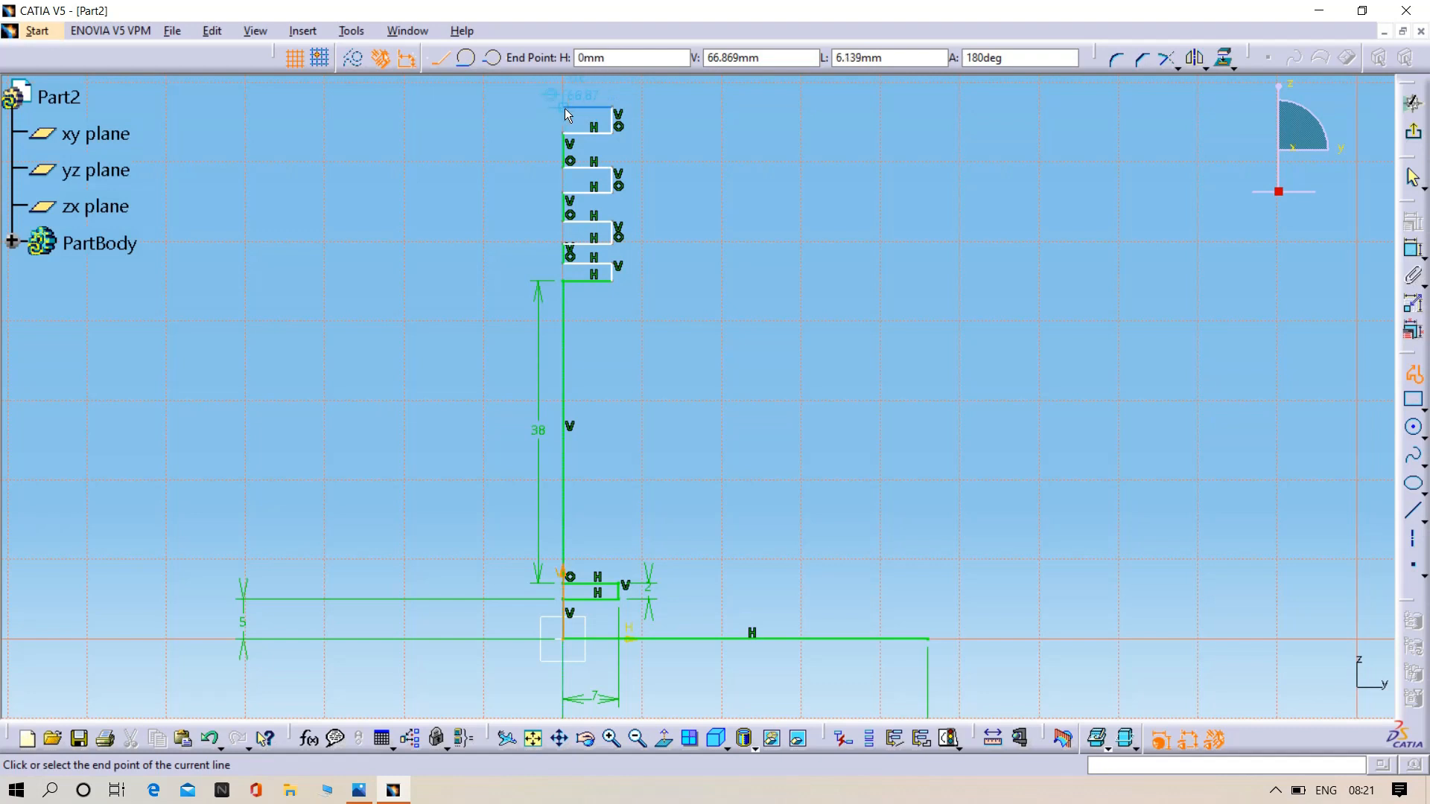
left_click(564, 108)
middle_click_drag(565, 80, 566, 153)
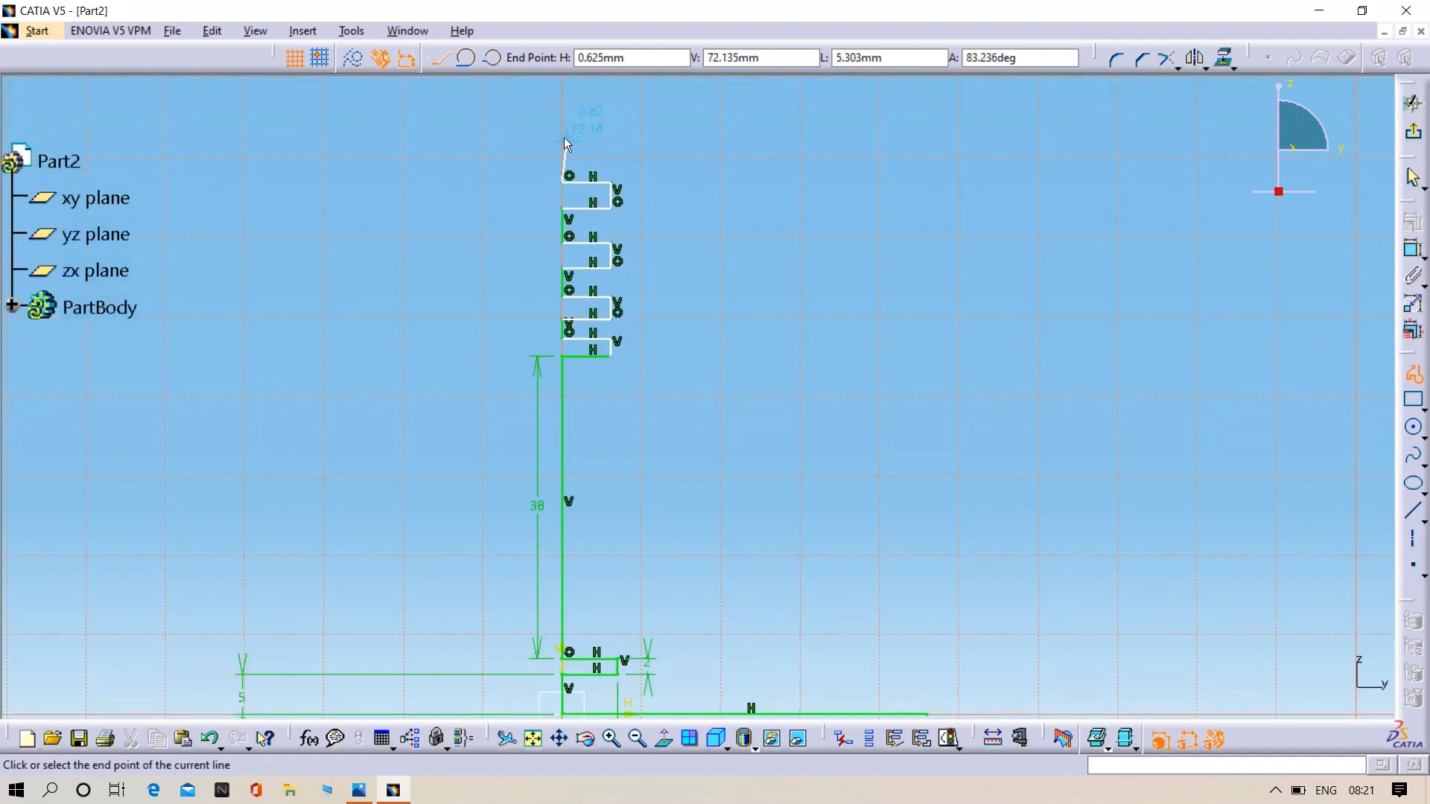
left_click(562, 137)
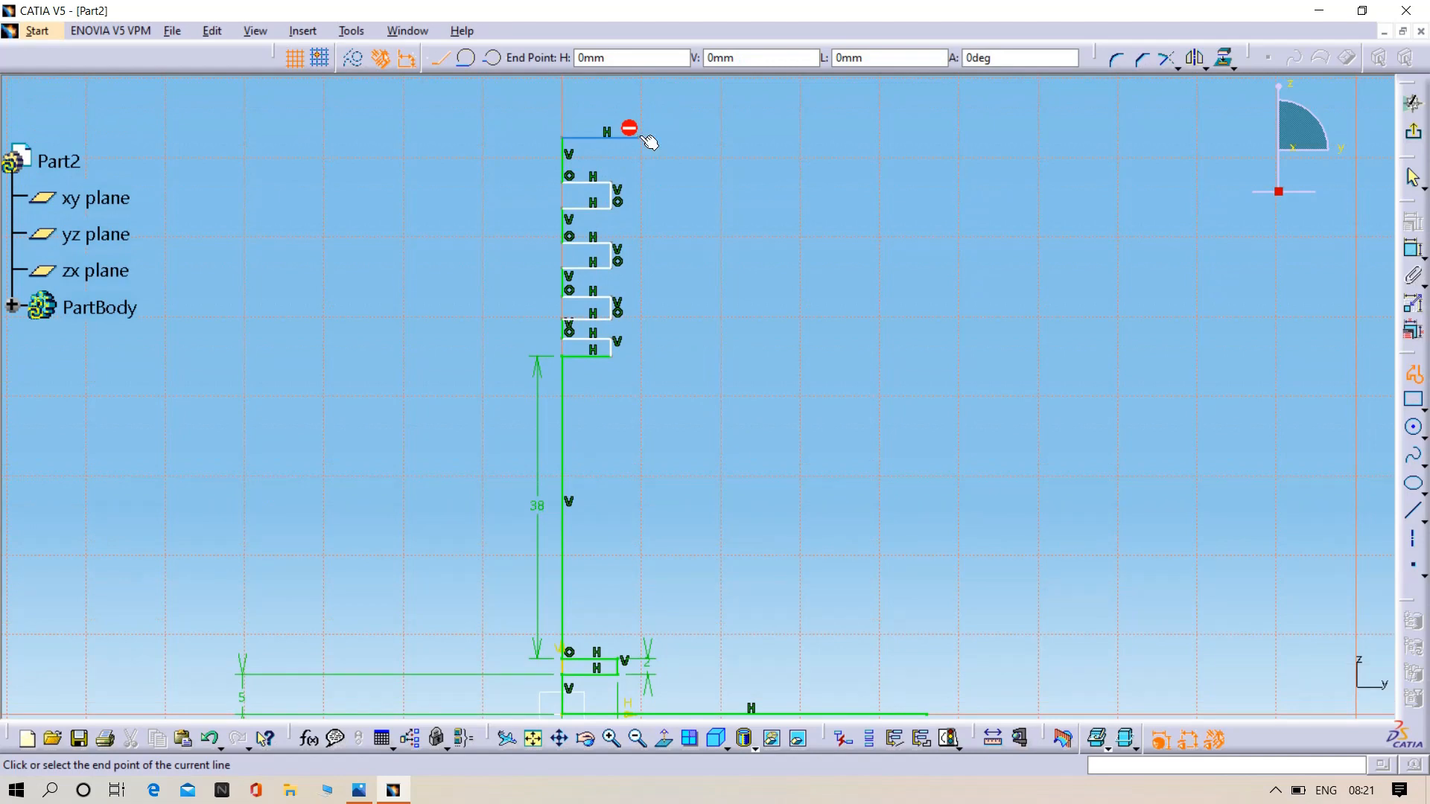
double_click(639, 137)
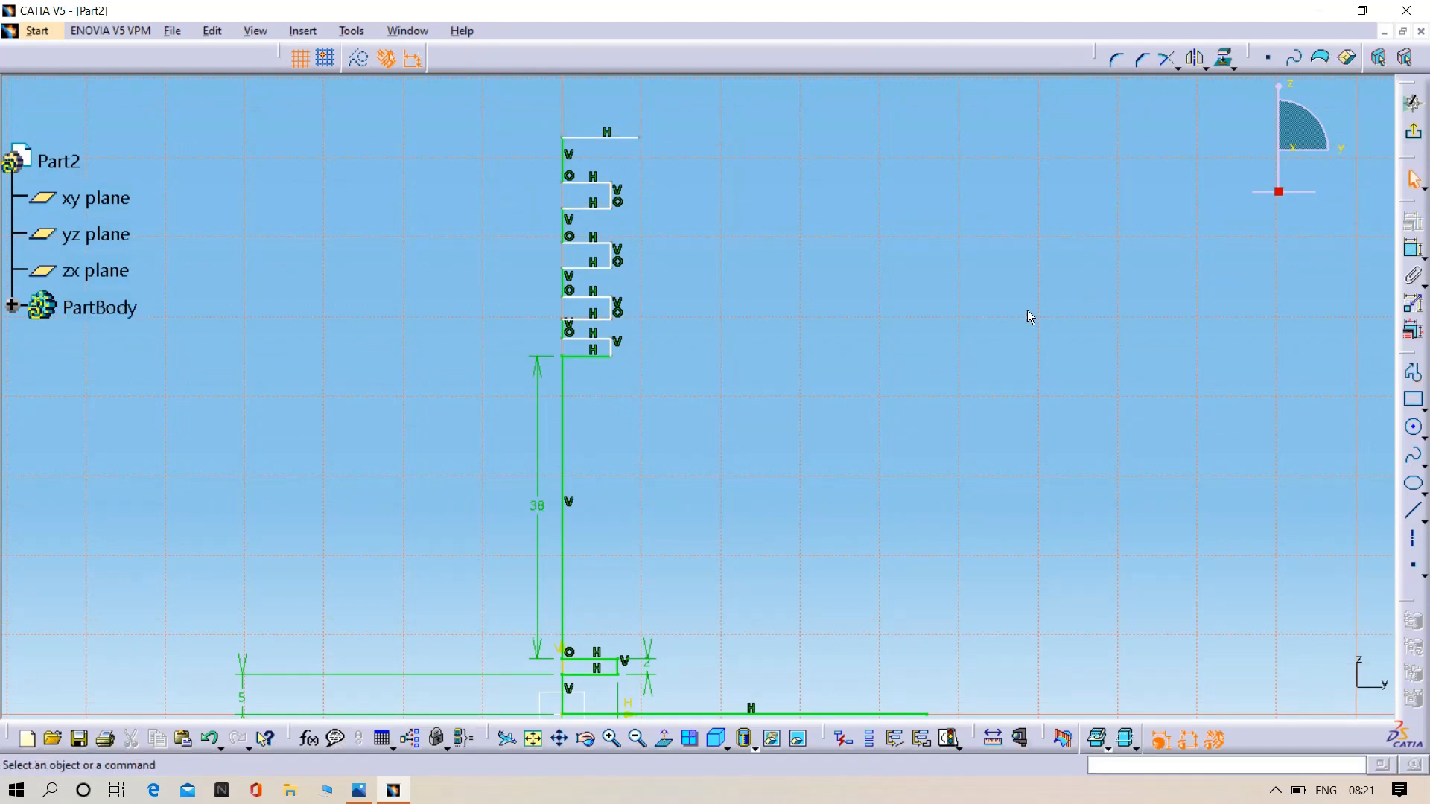
- Dimension the lower horizontal line of the groove directly above the 38 mm line and set its width to 7 mm
left_click(1413, 248)
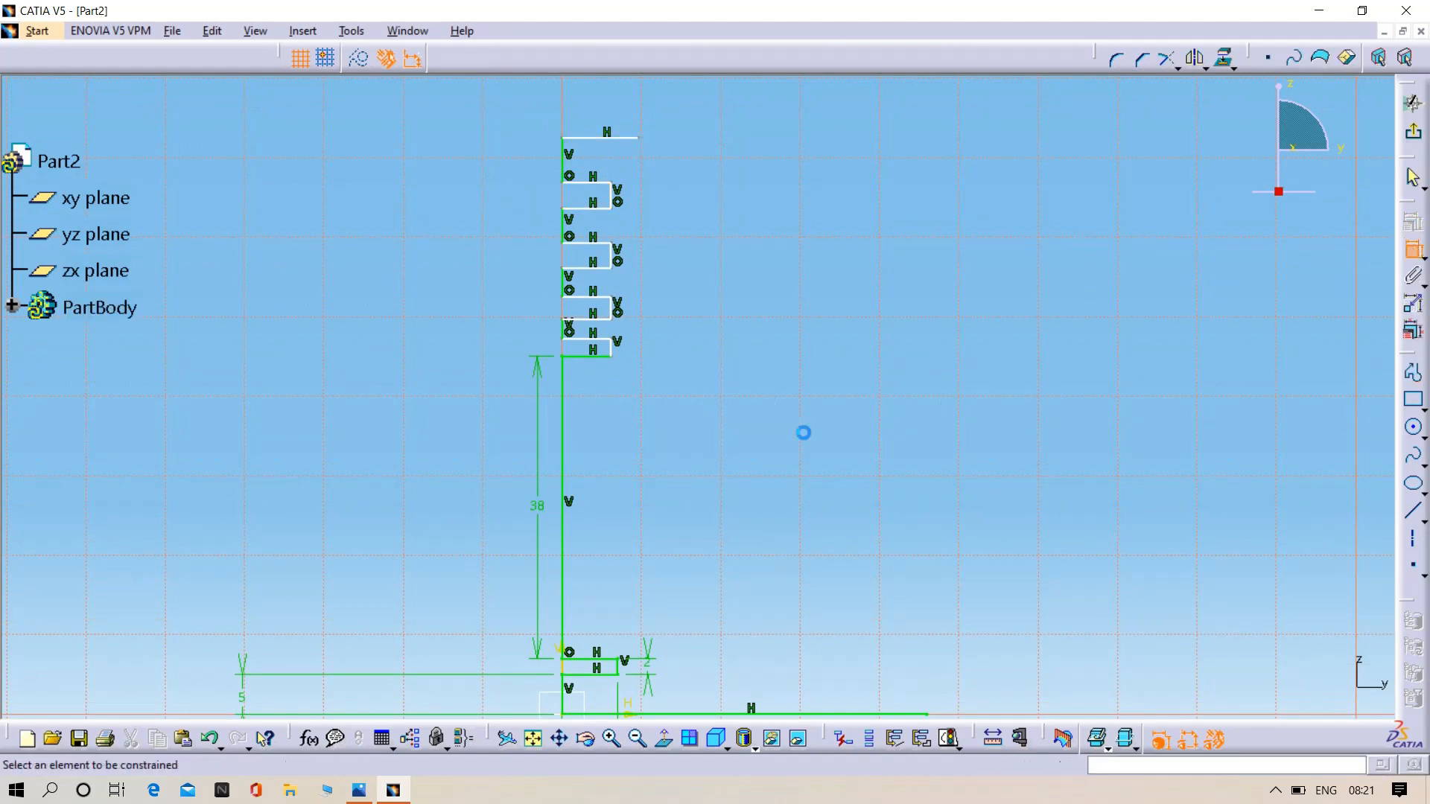
left_click(588, 355)
left_click(597, 395)
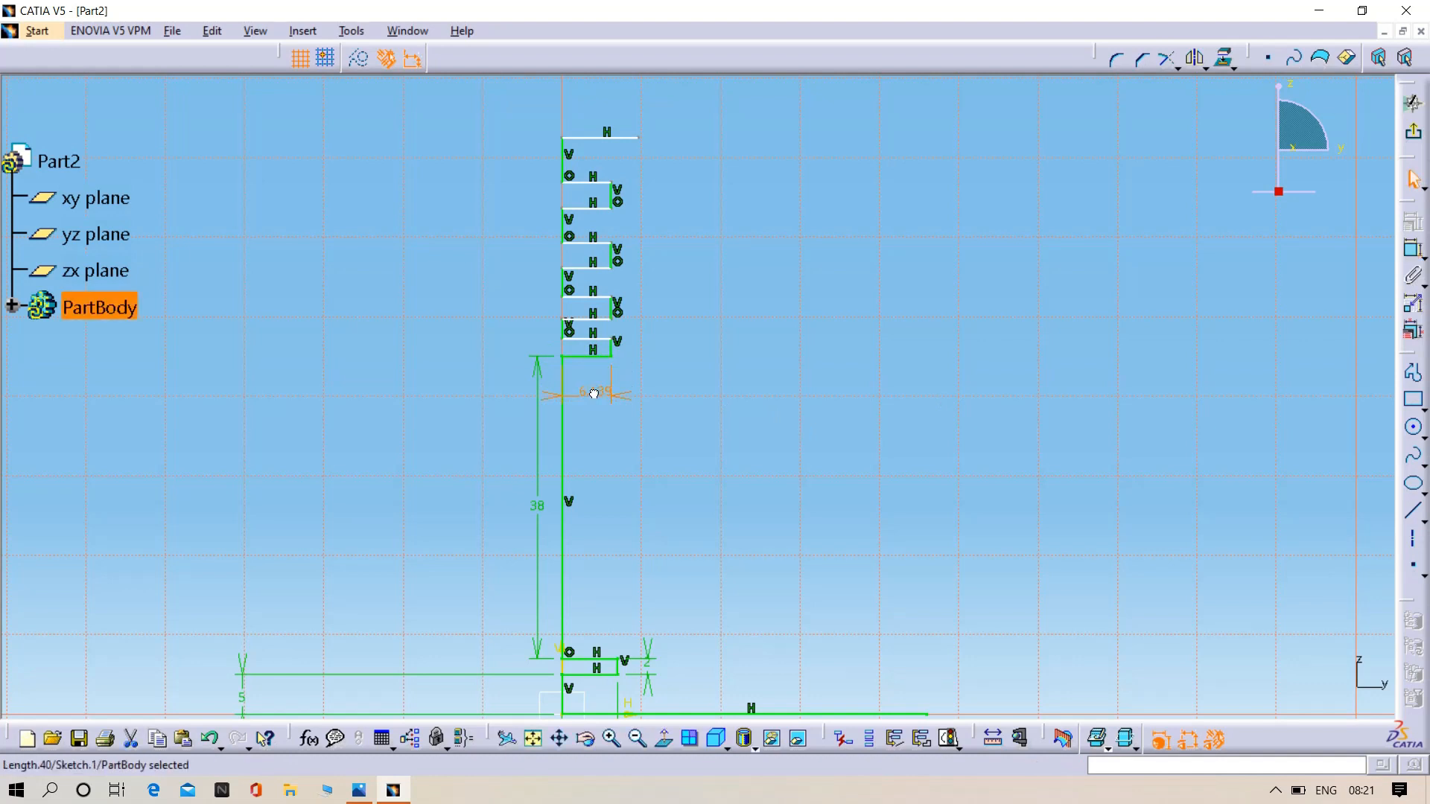
double_click(593, 394)
key("BackSpace")
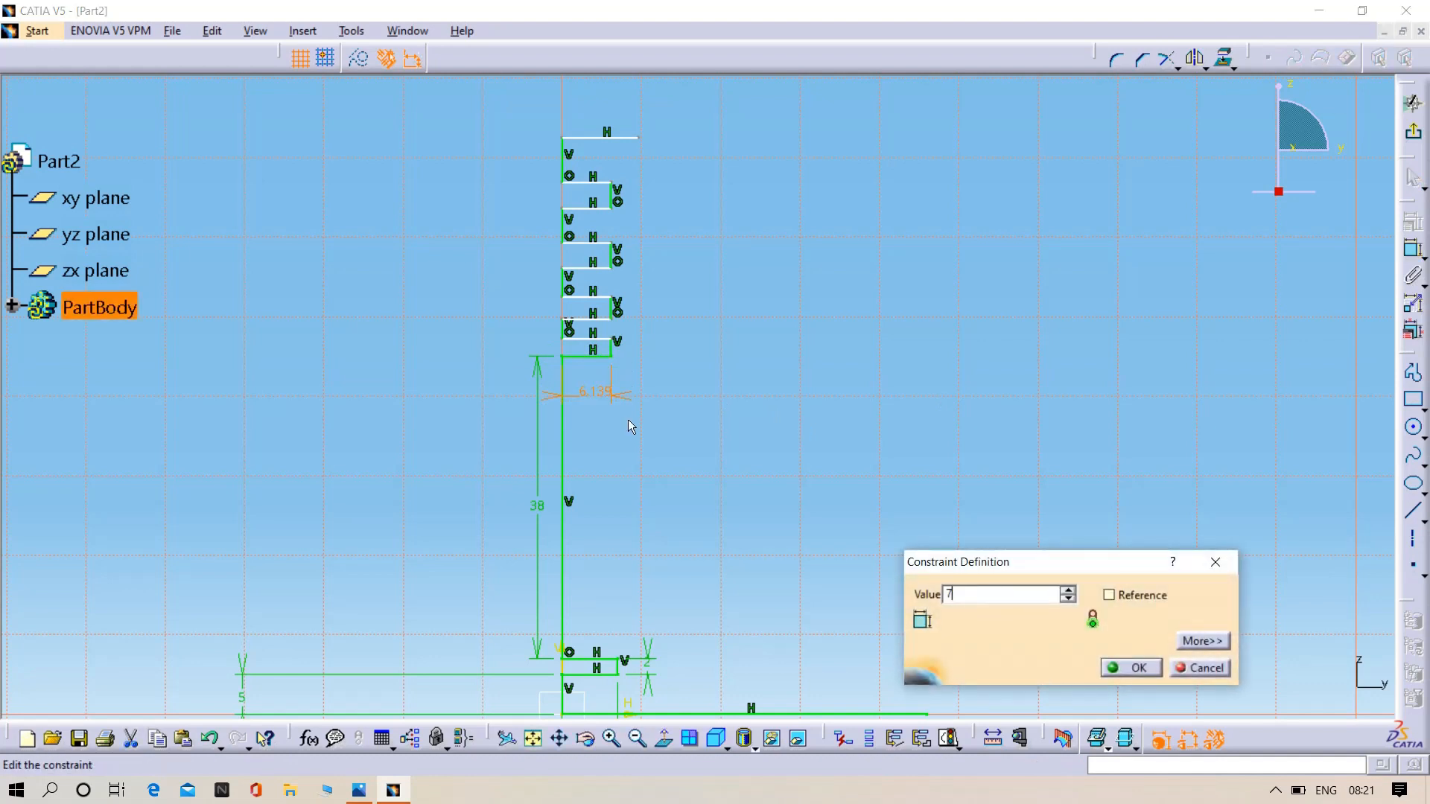
type("7")
key("Return")
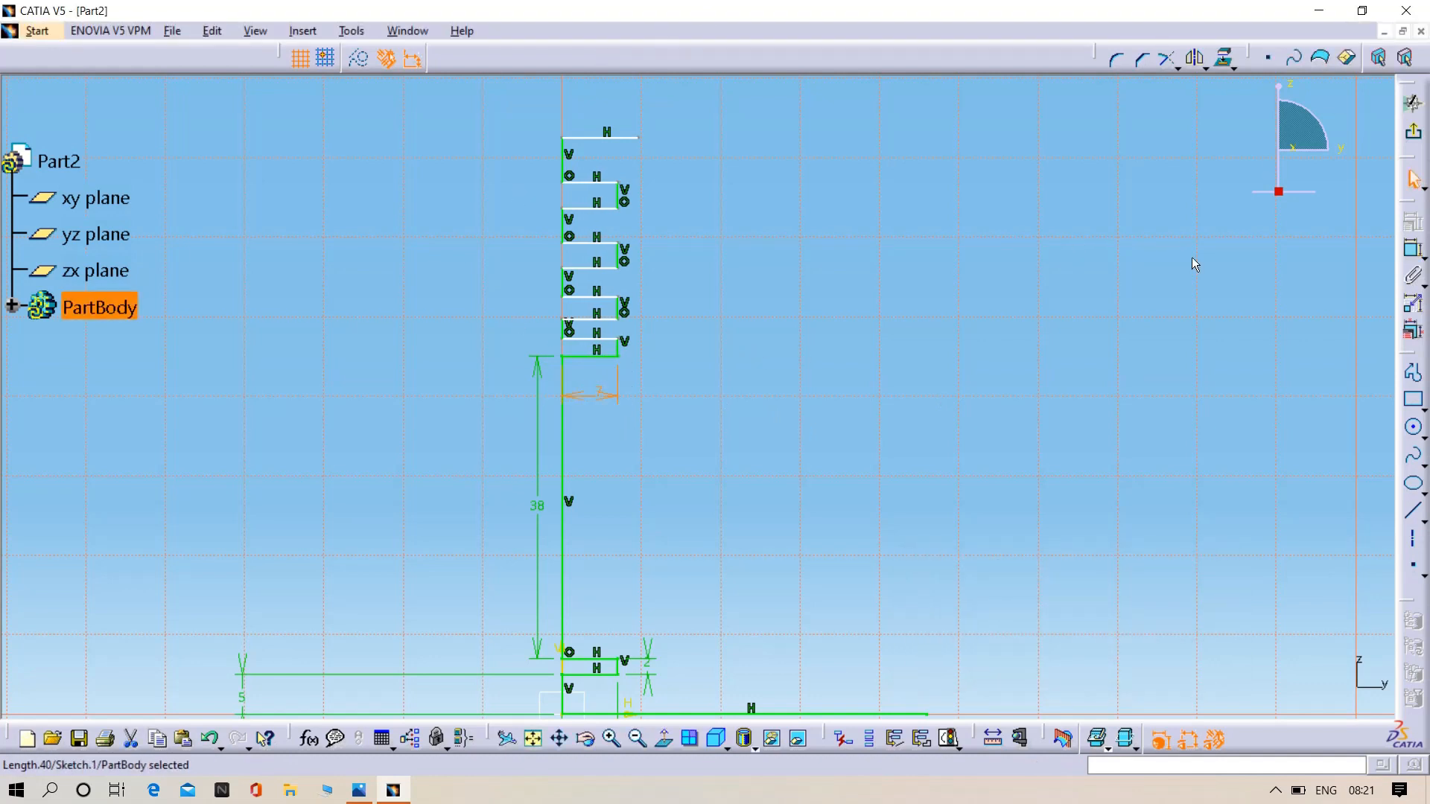
- Dimension the height of the groove directly above the 38 mm line and set it to 2 mm
left_click(1412, 249)
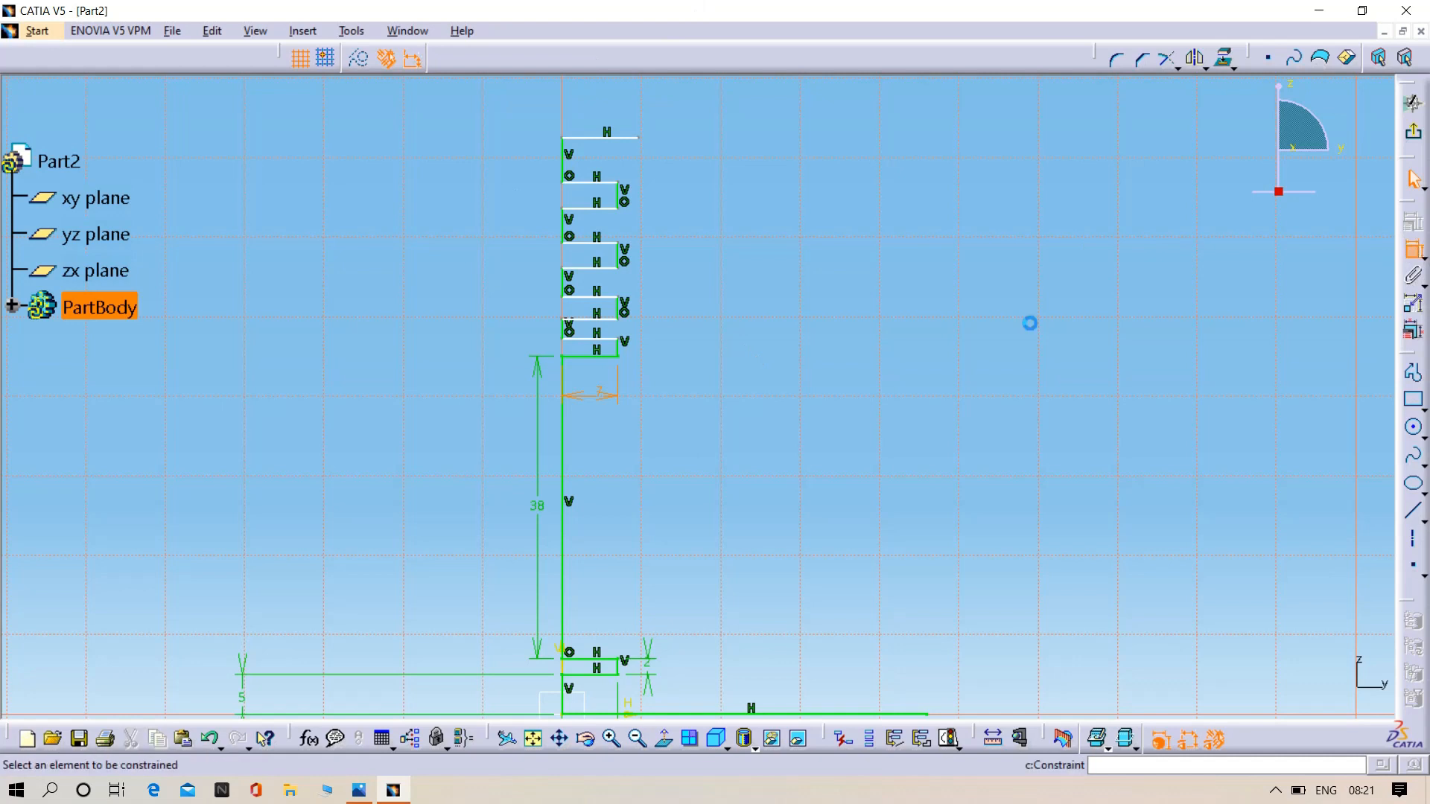
left_click(619, 348)
left_click(654, 354)
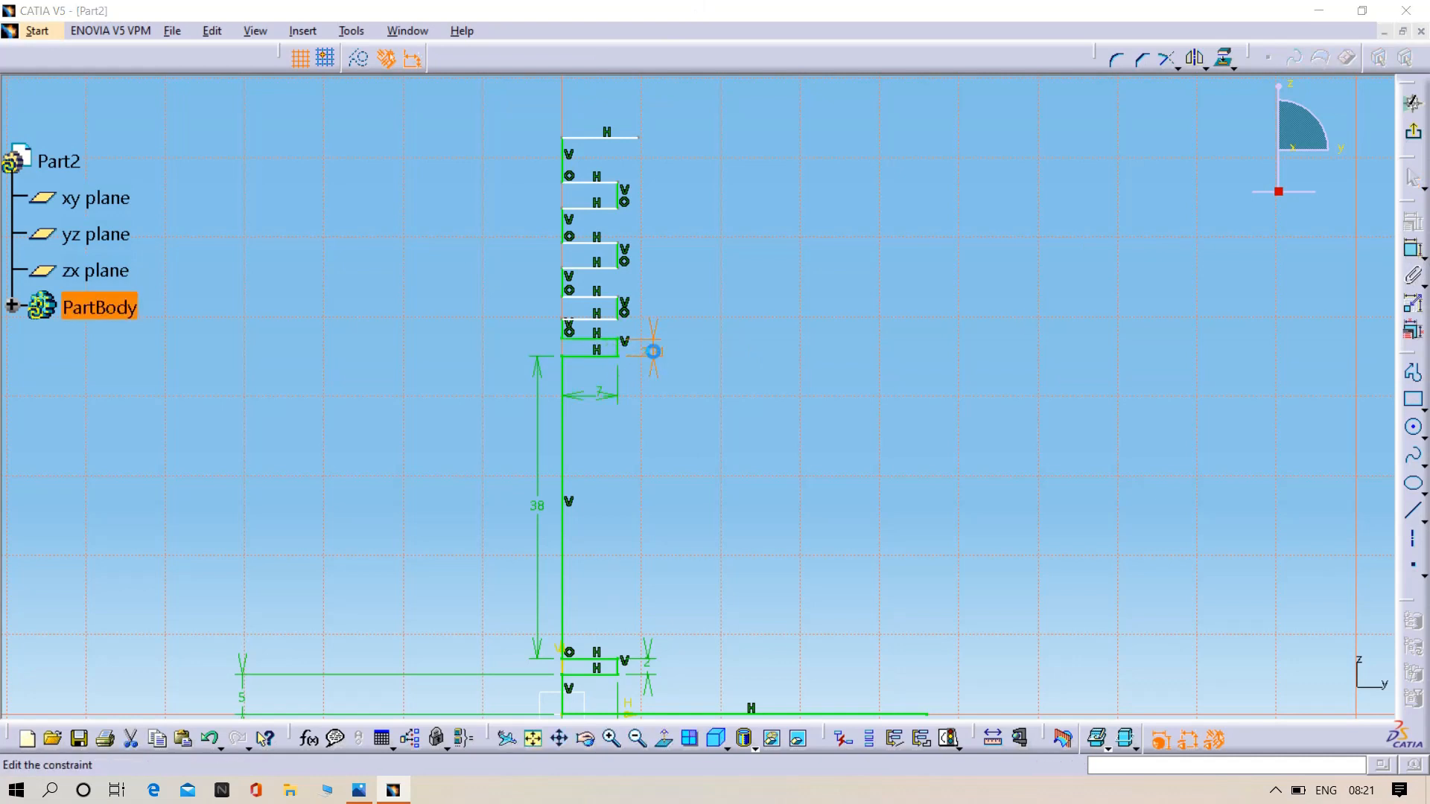
double_click(653, 351)
type("2")
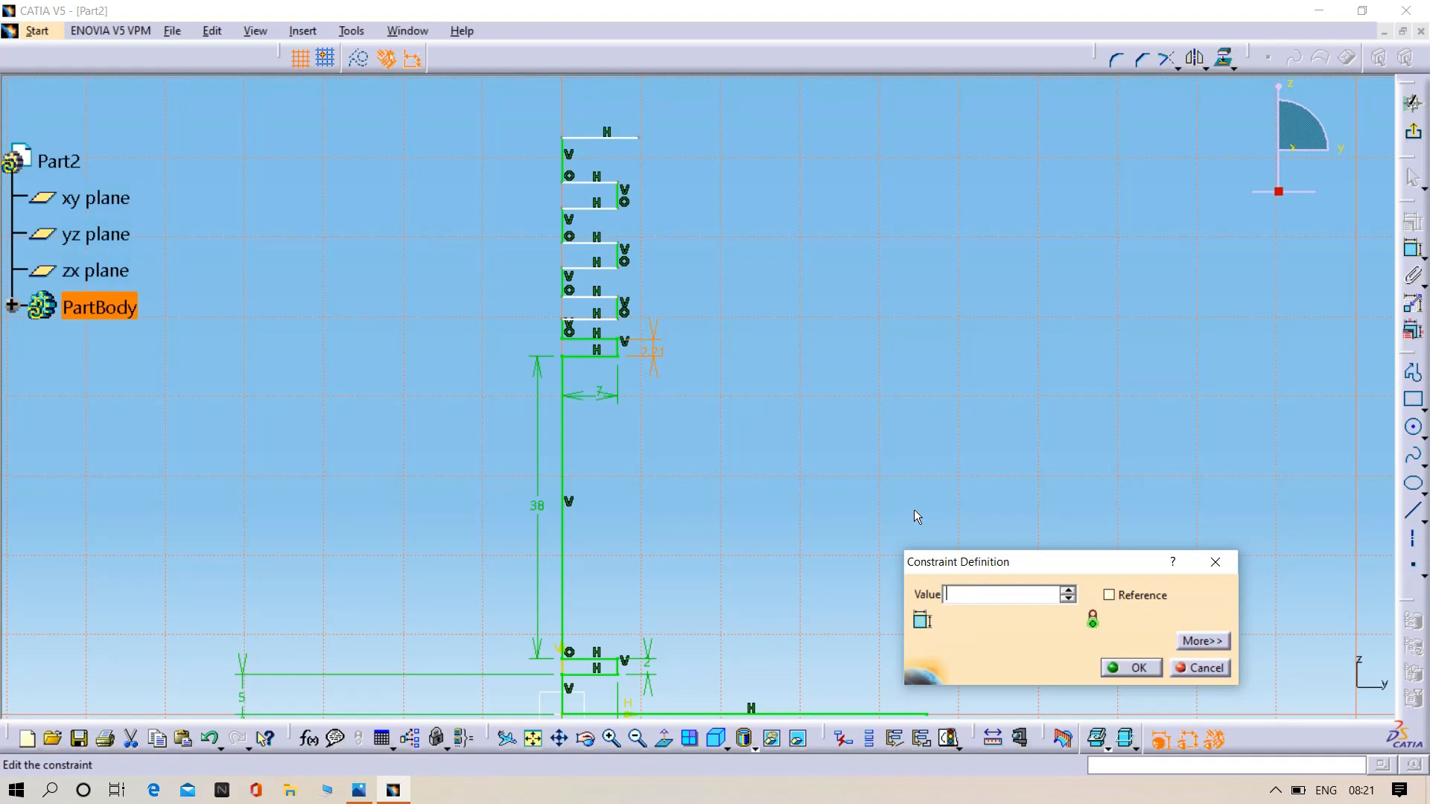
key("Return")
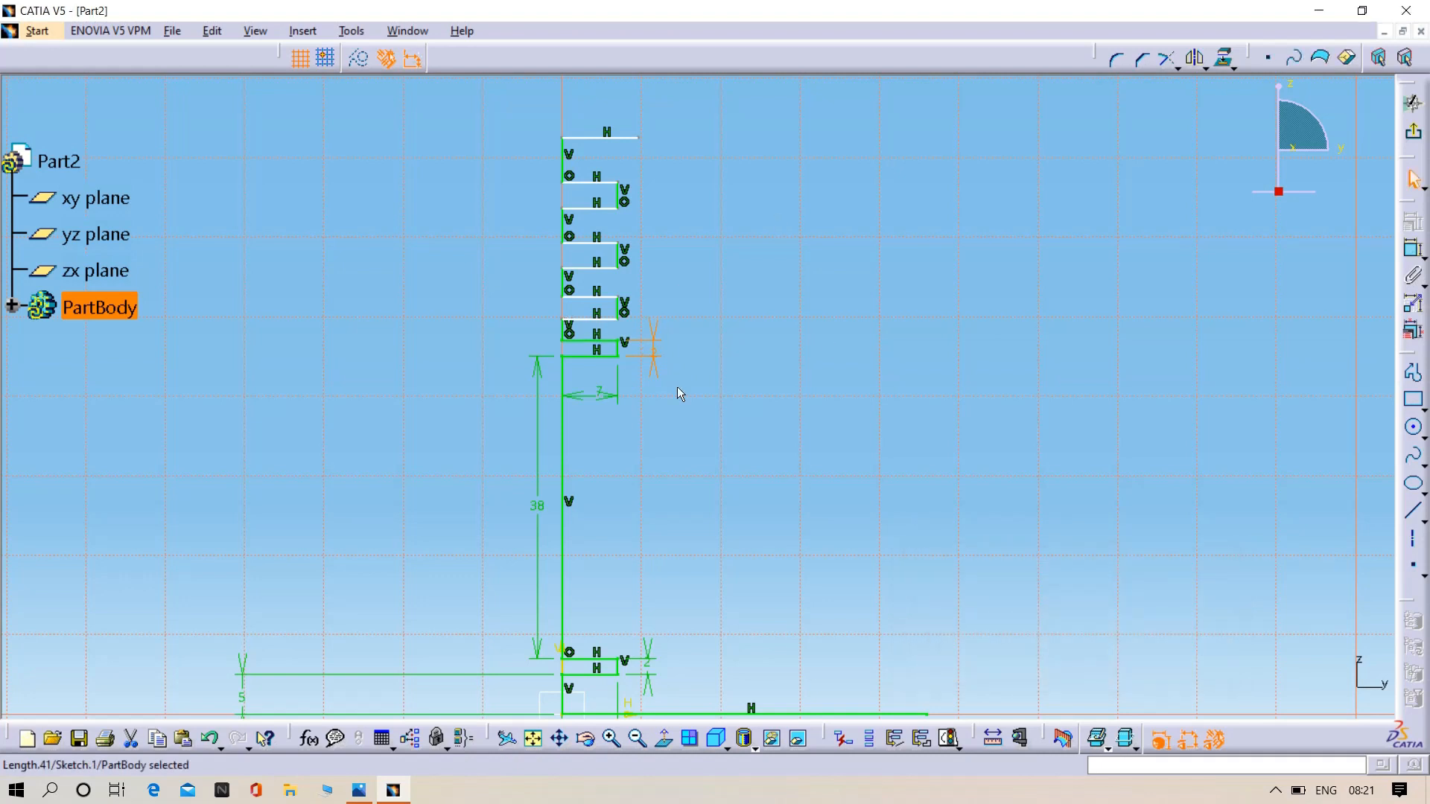
- Add a second height dimension between the same groove's two horizontal lines and delete the duplicate
left_click(1412, 248)
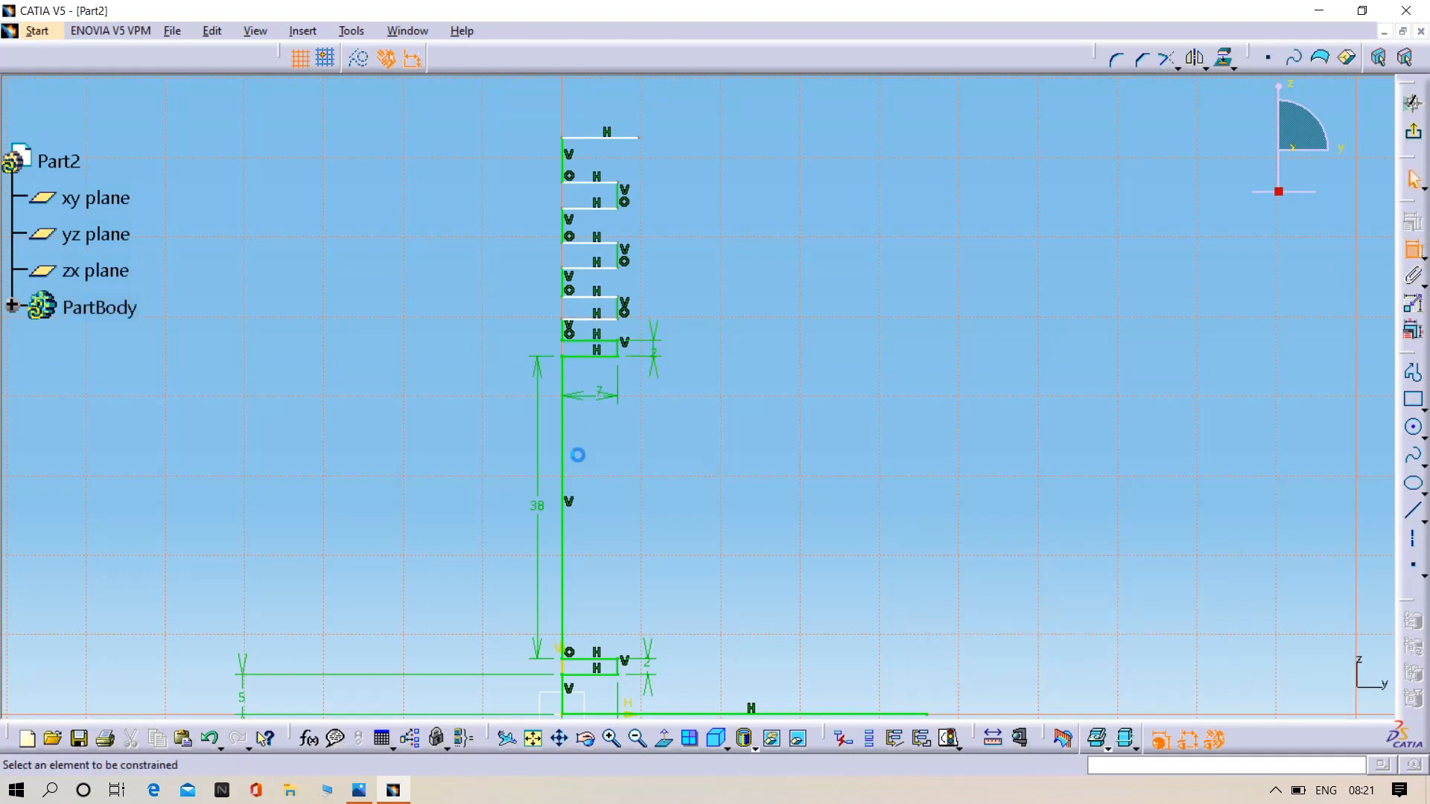
left_click(590, 354)
left_click(593, 341)
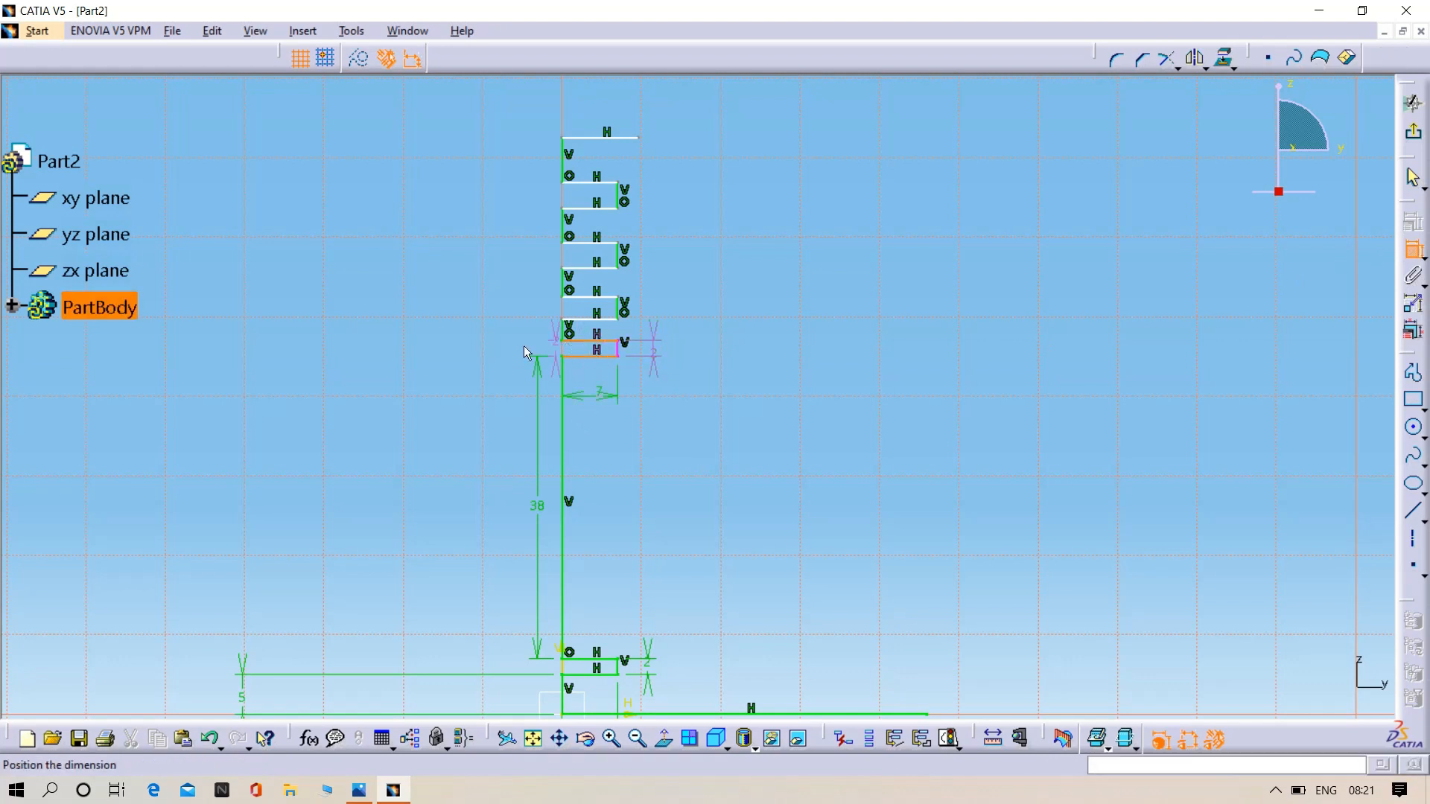
left_click(462, 355)
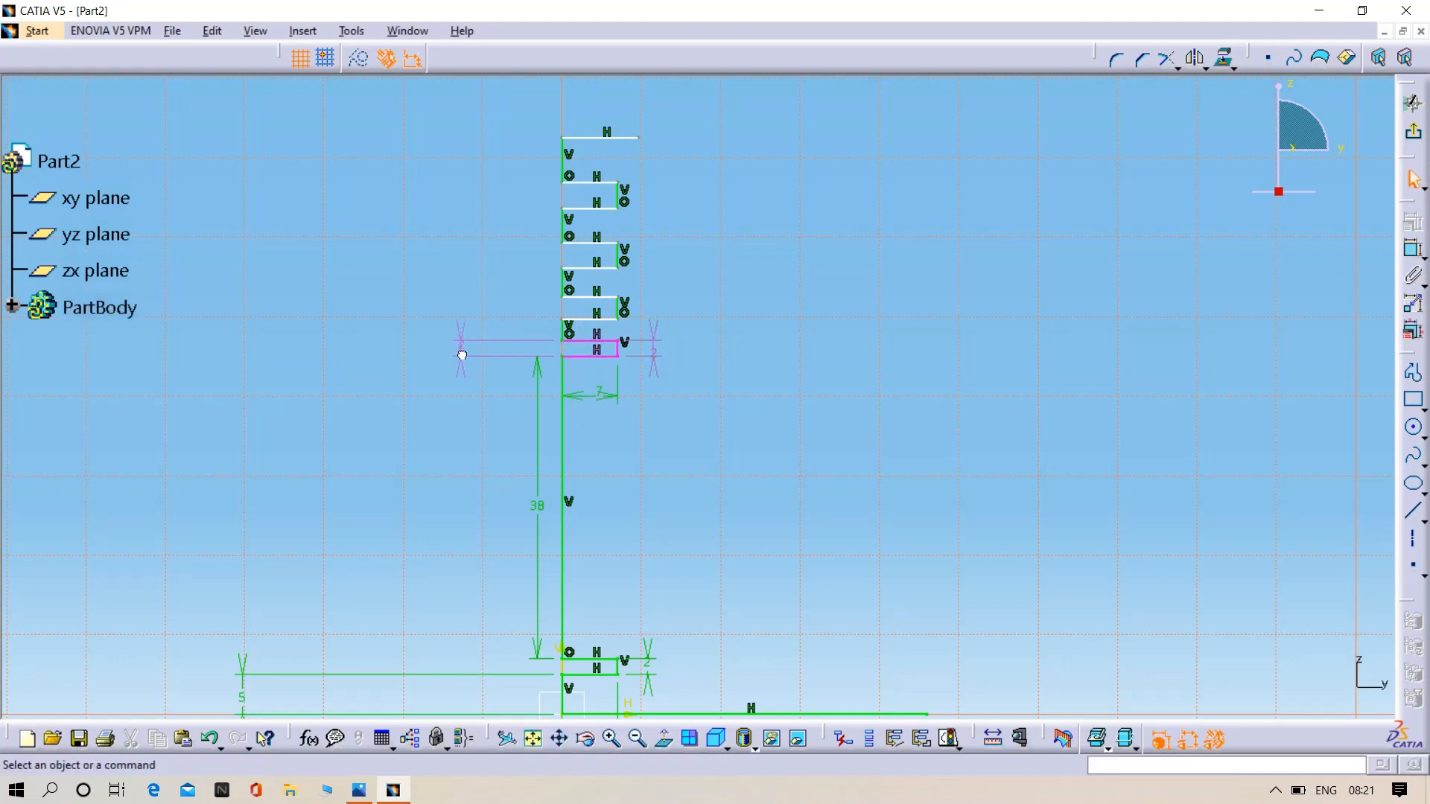
left_click(648, 354)
left_click(649, 347)
left_click(463, 351)
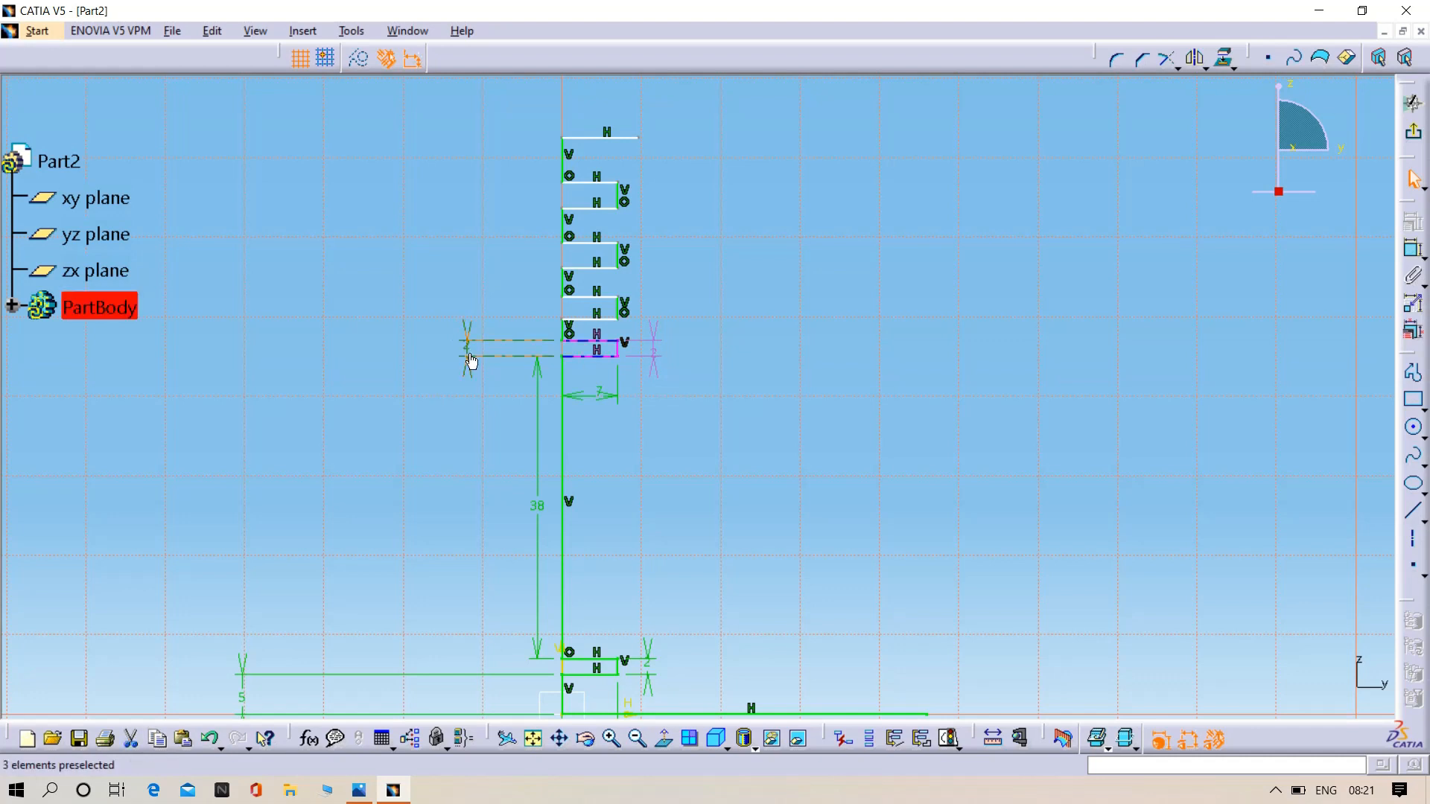
right_click(469, 355)
left_click(521, 603)
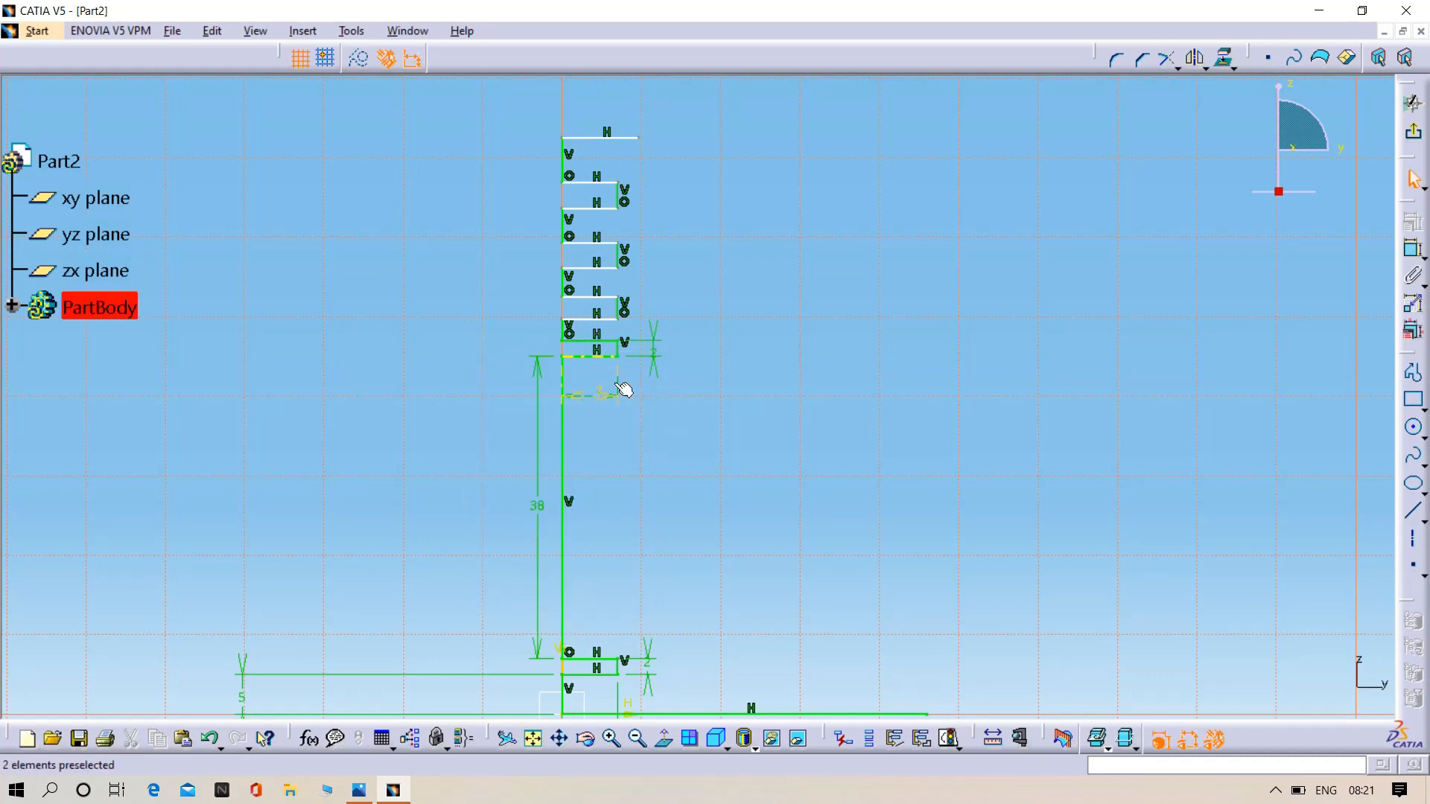
- Set the height dimension of the groove directly above the 38 mm line to 3 mm
left_click(658, 352)
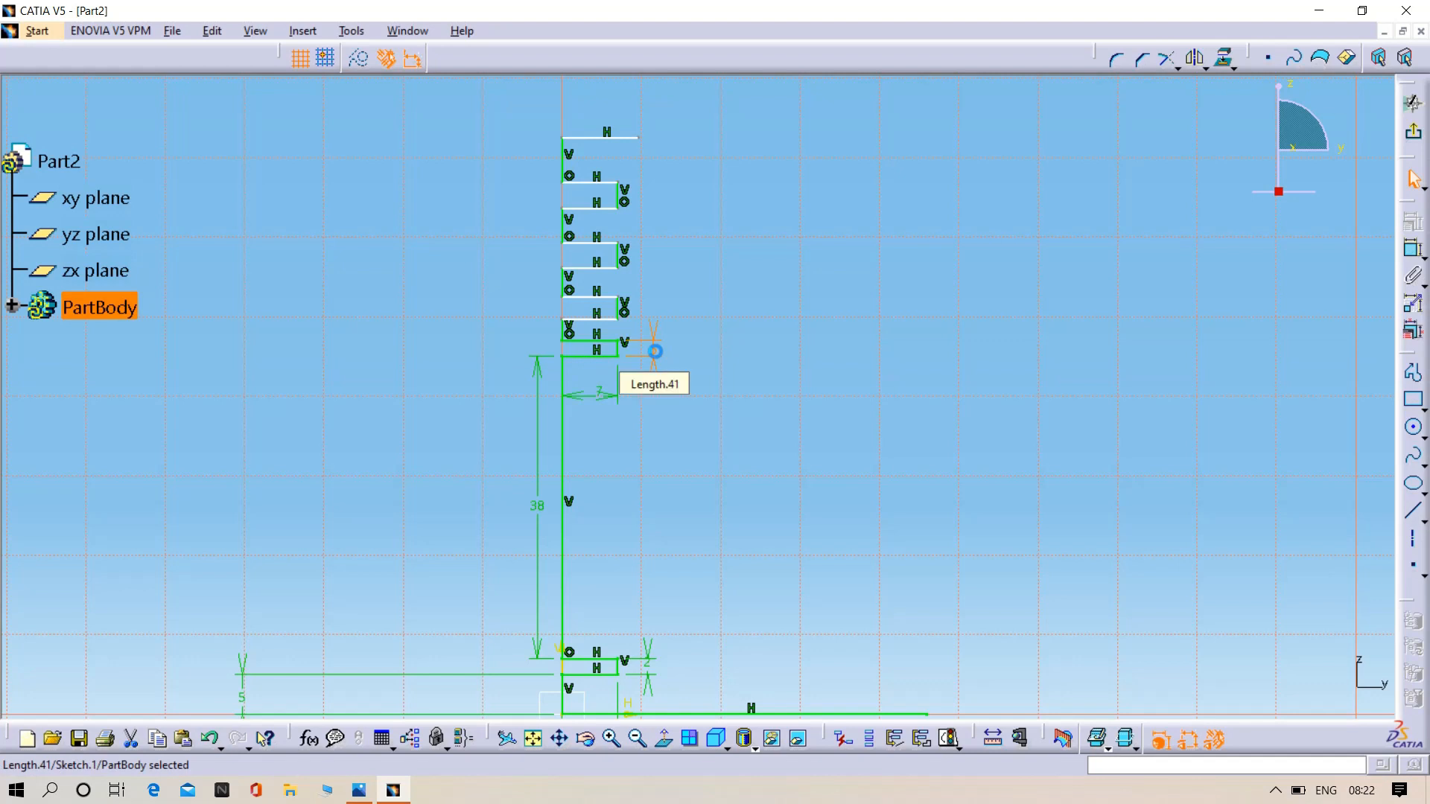
double_click(655, 349)
key("BackSpace")
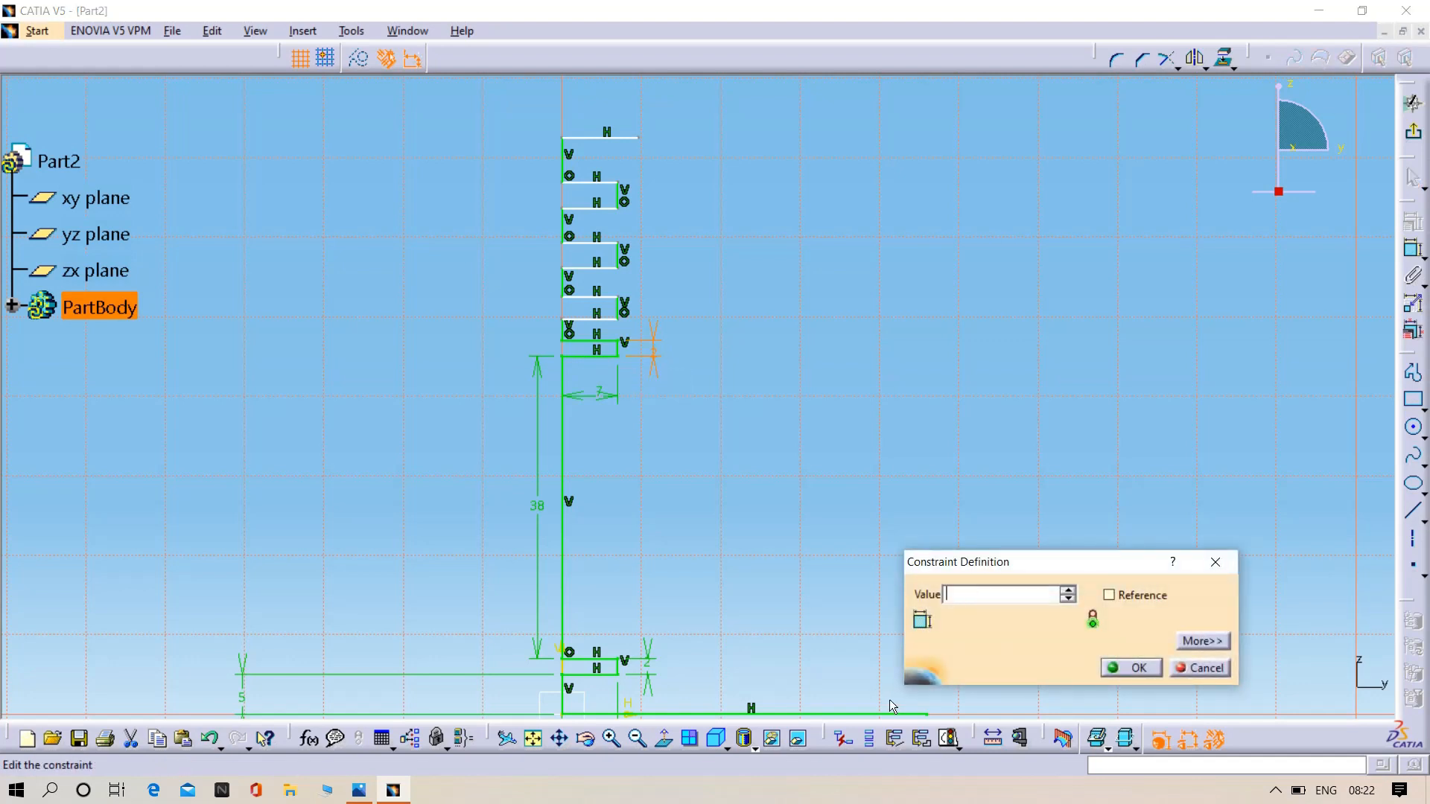
type("3")
key("Return")
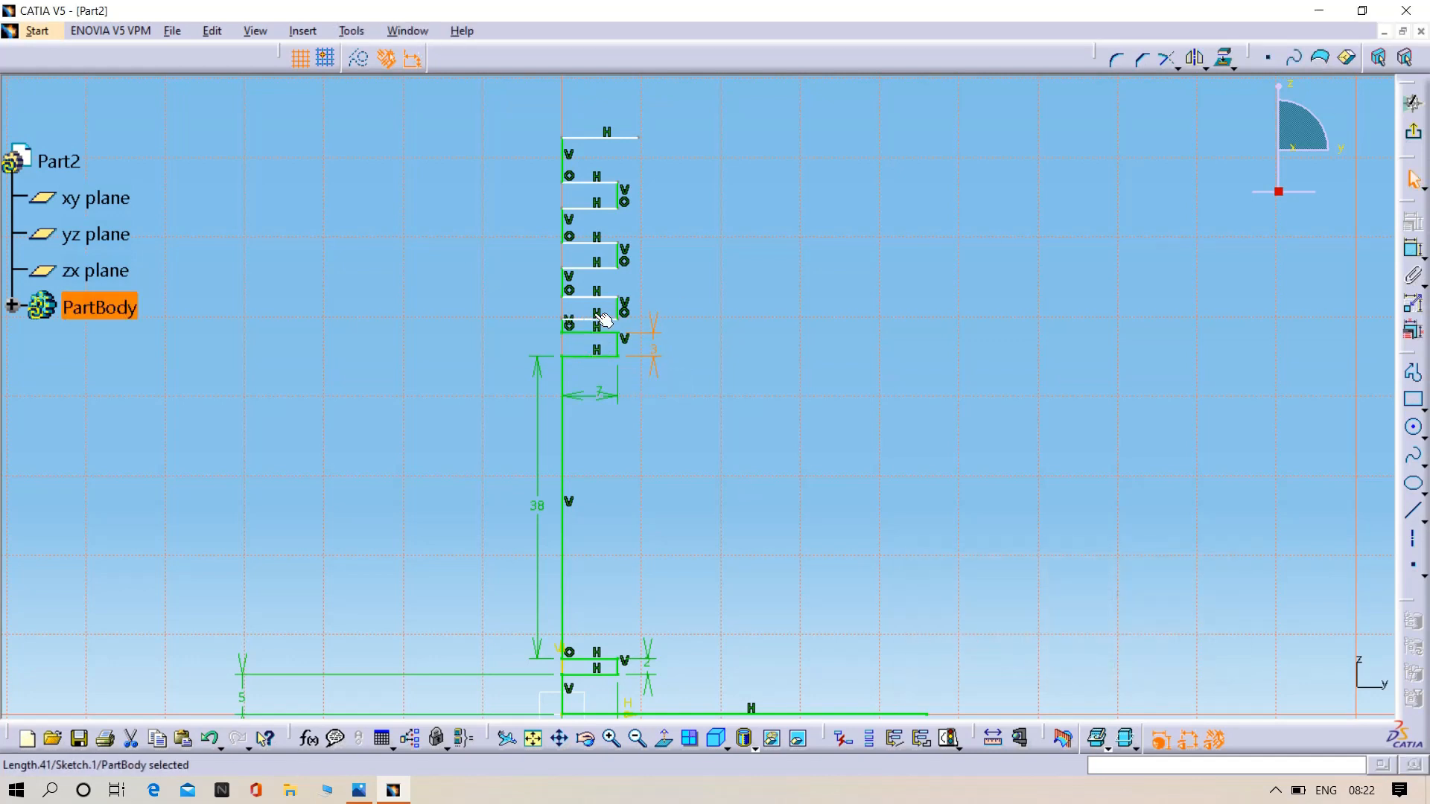
- Dimension the short vertical line on the axis above that groove and set its length to 2 mm
left_click(1413, 249)
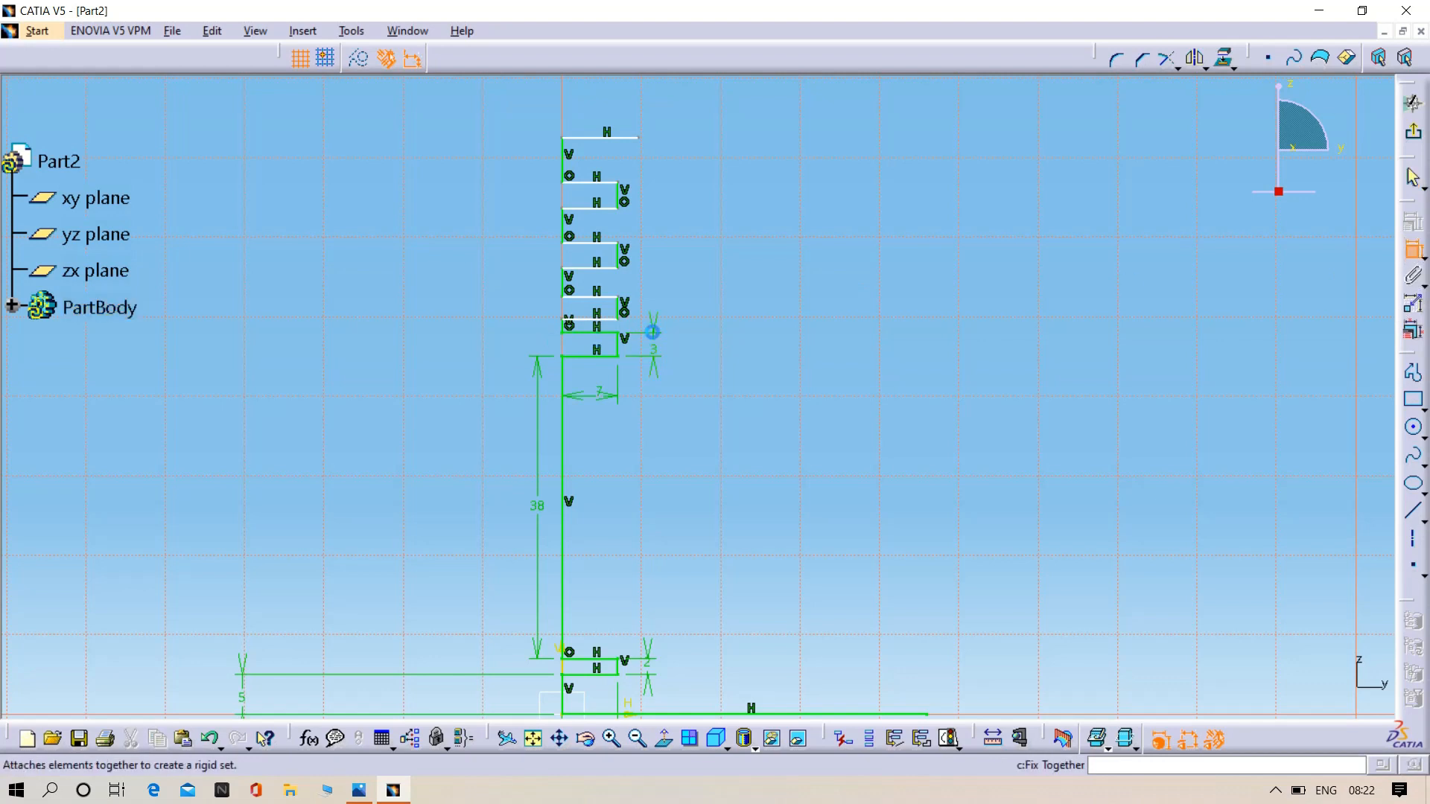
left_click(564, 329)
left_click(457, 332)
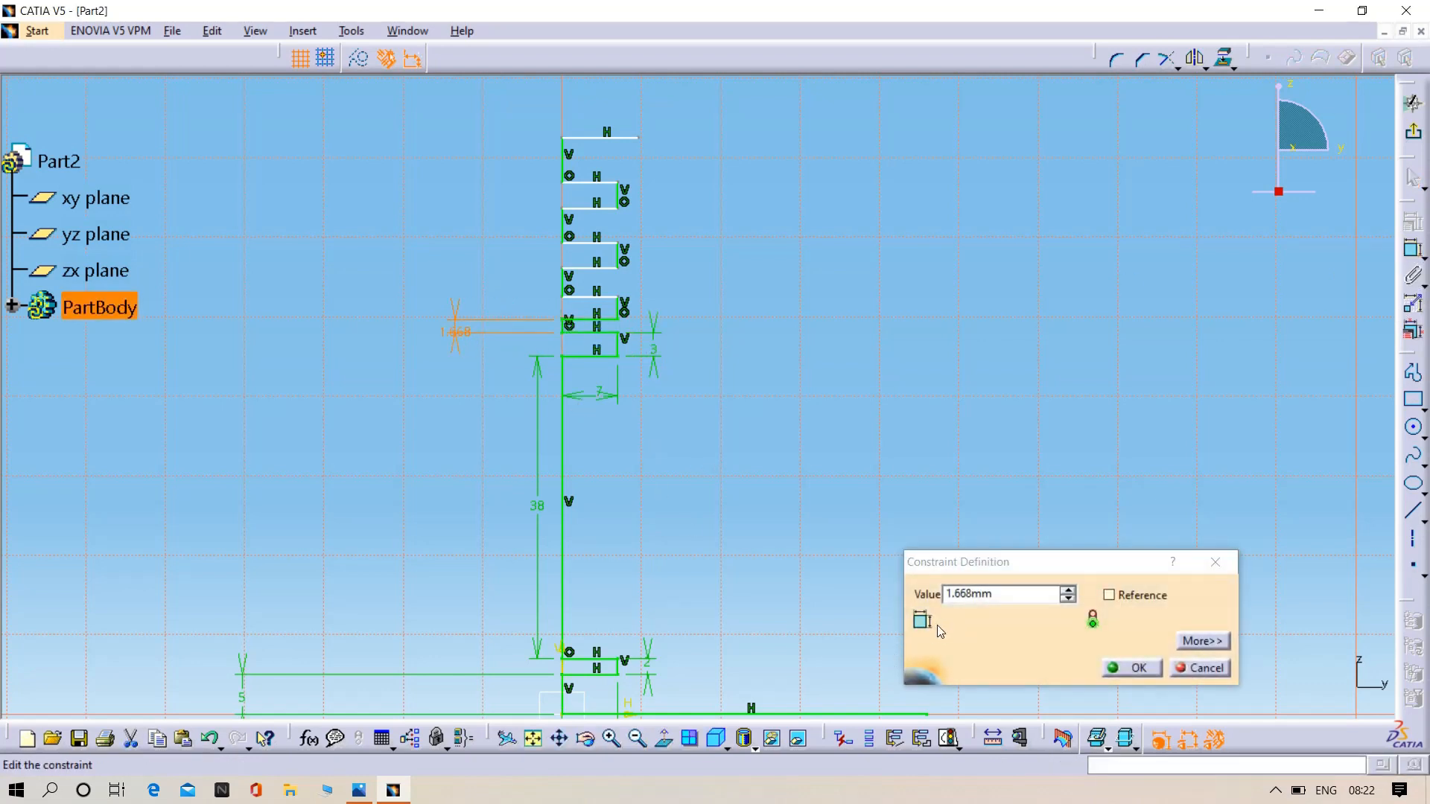
key("BackSpace")
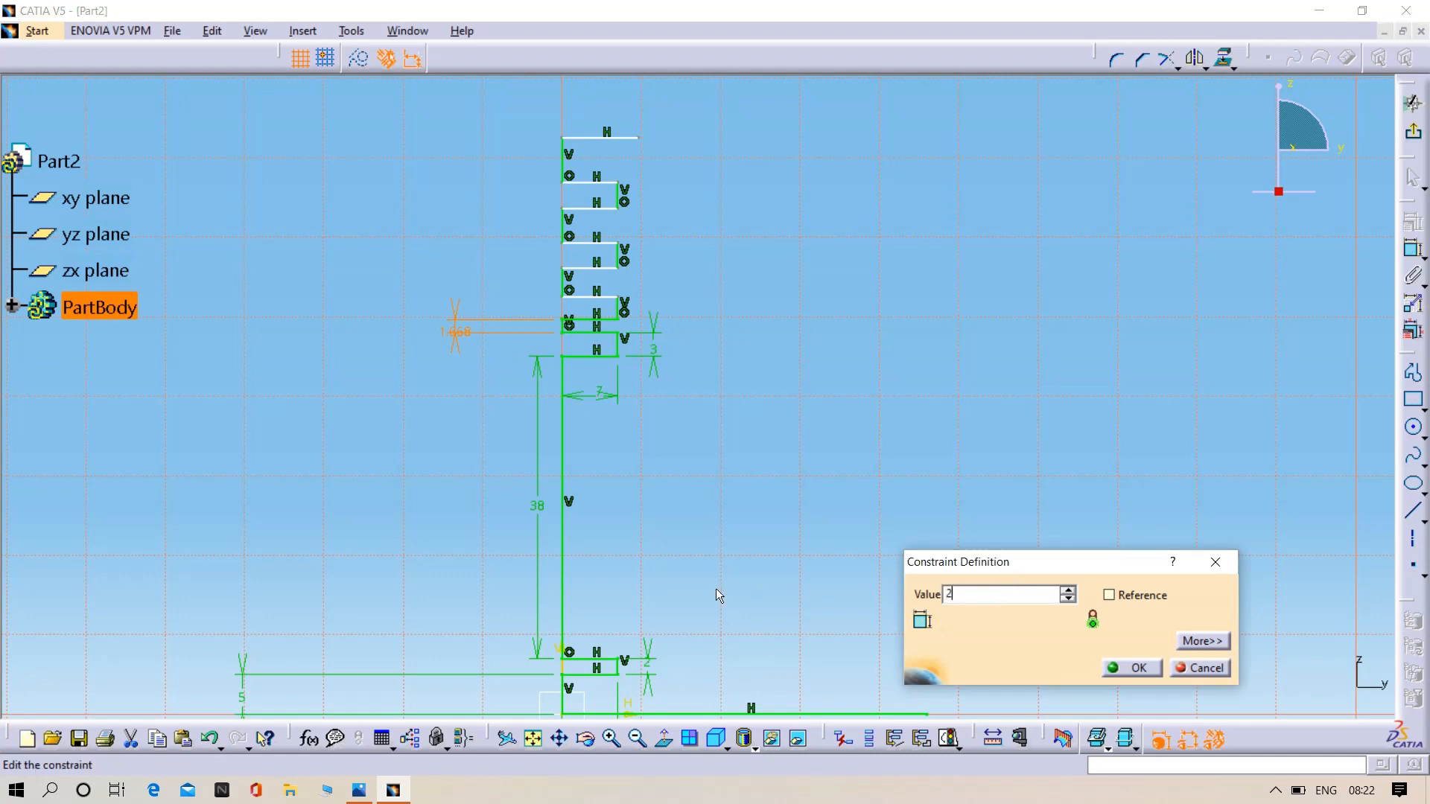
type("2")
key("Return")
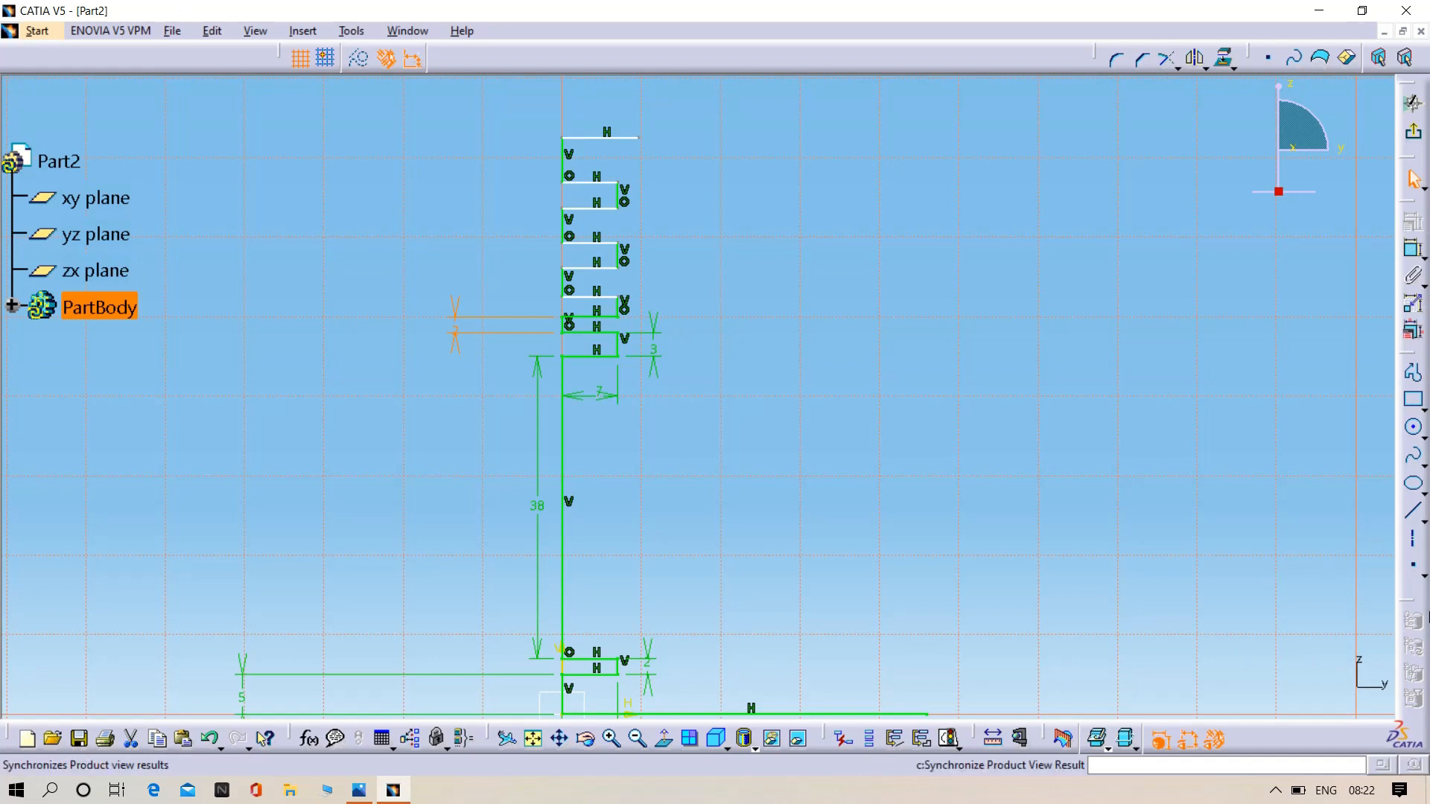
- Dimension the height of the second groove above the 38 mm line and set it to 3 mm
left_click(1412, 249)
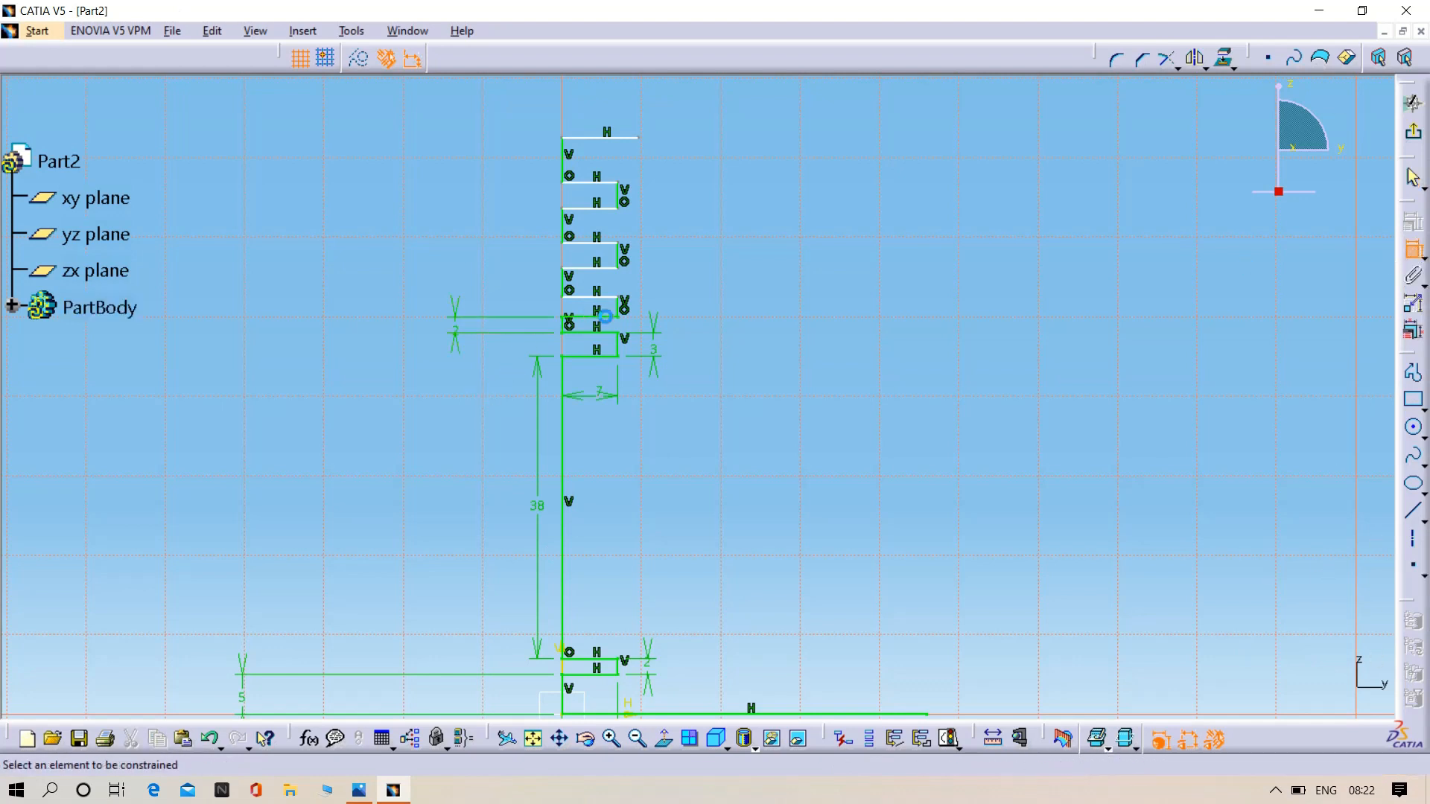
left_click(627, 309)
left_click(713, 310)
double_click(714, 310)
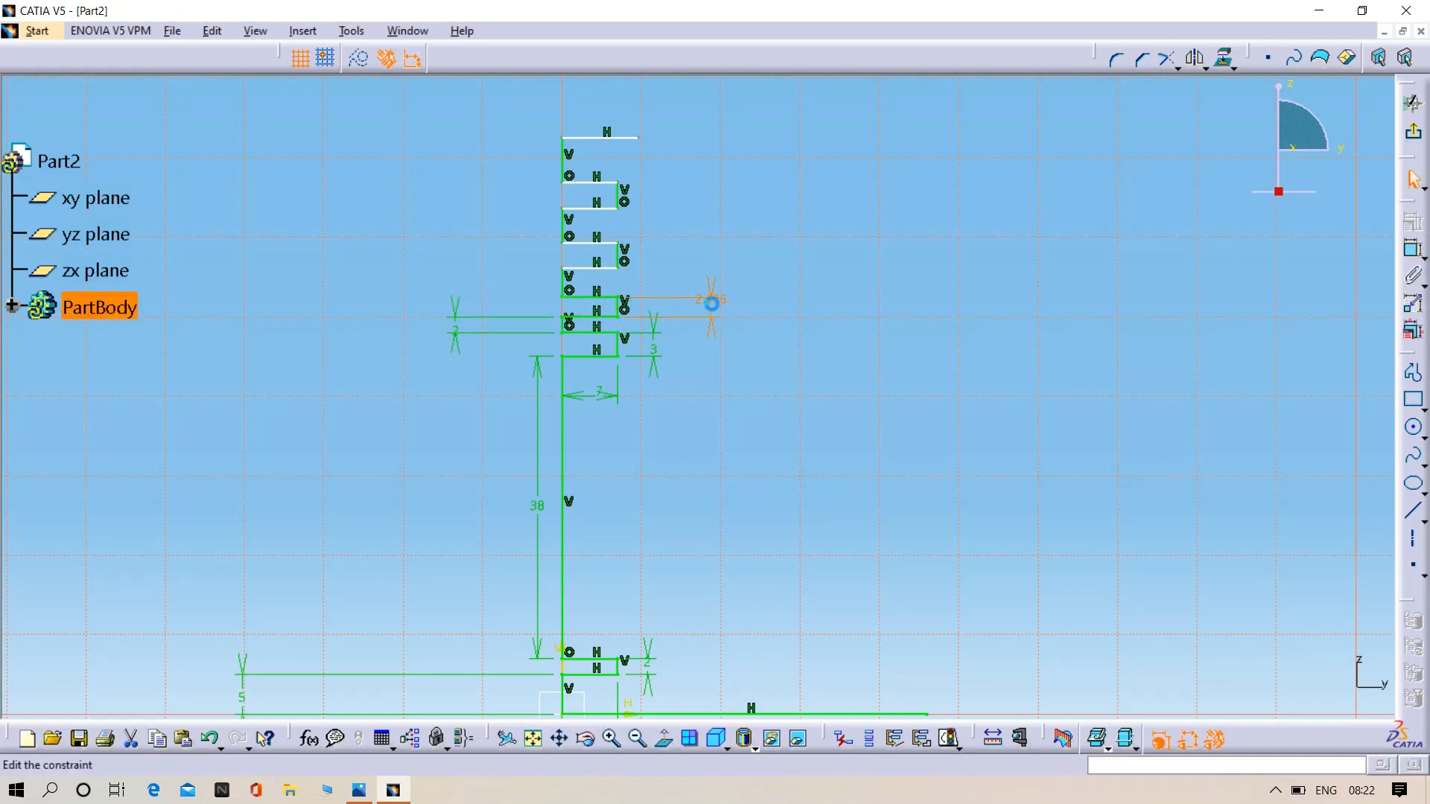
key("BackSpace")
type("3mm")
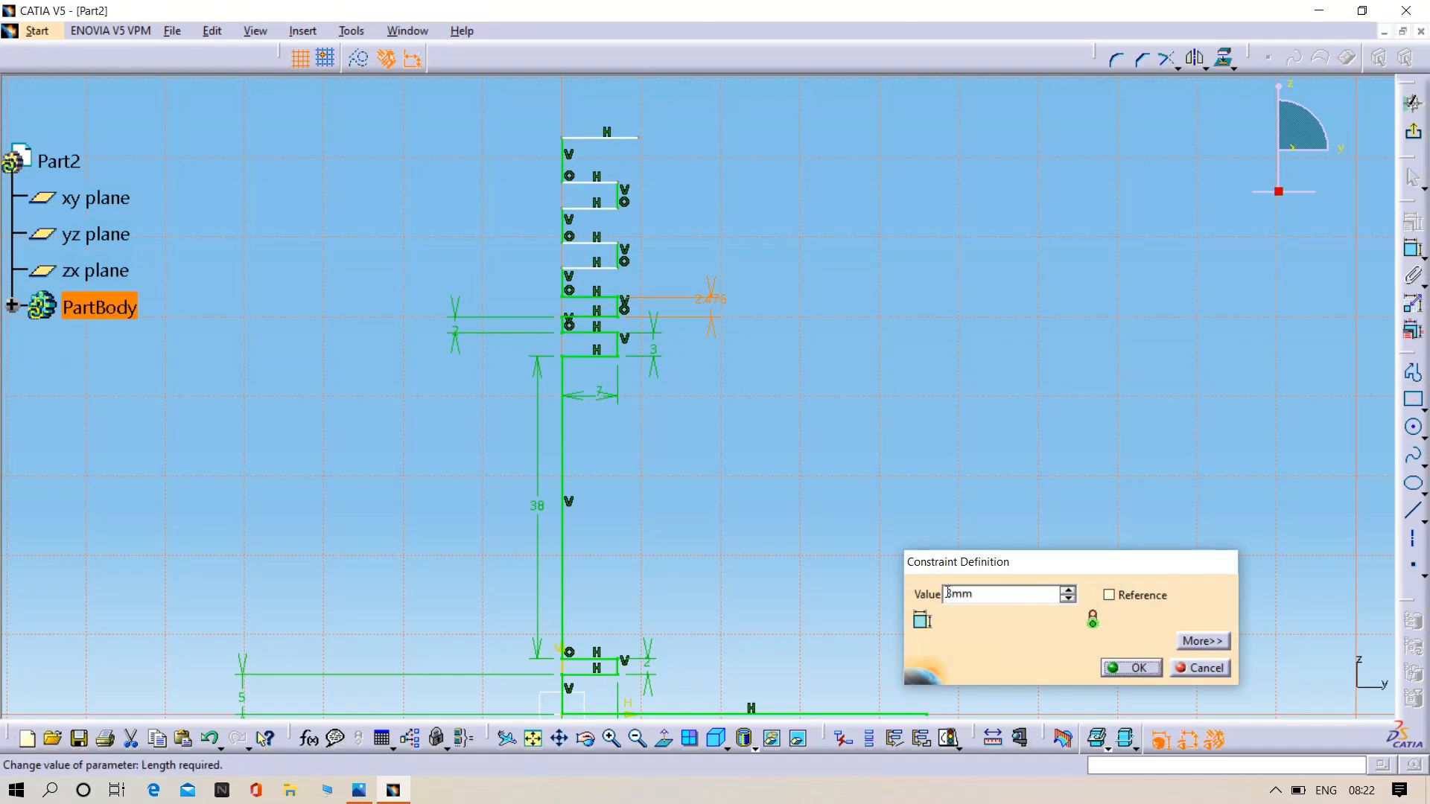
key("Return")
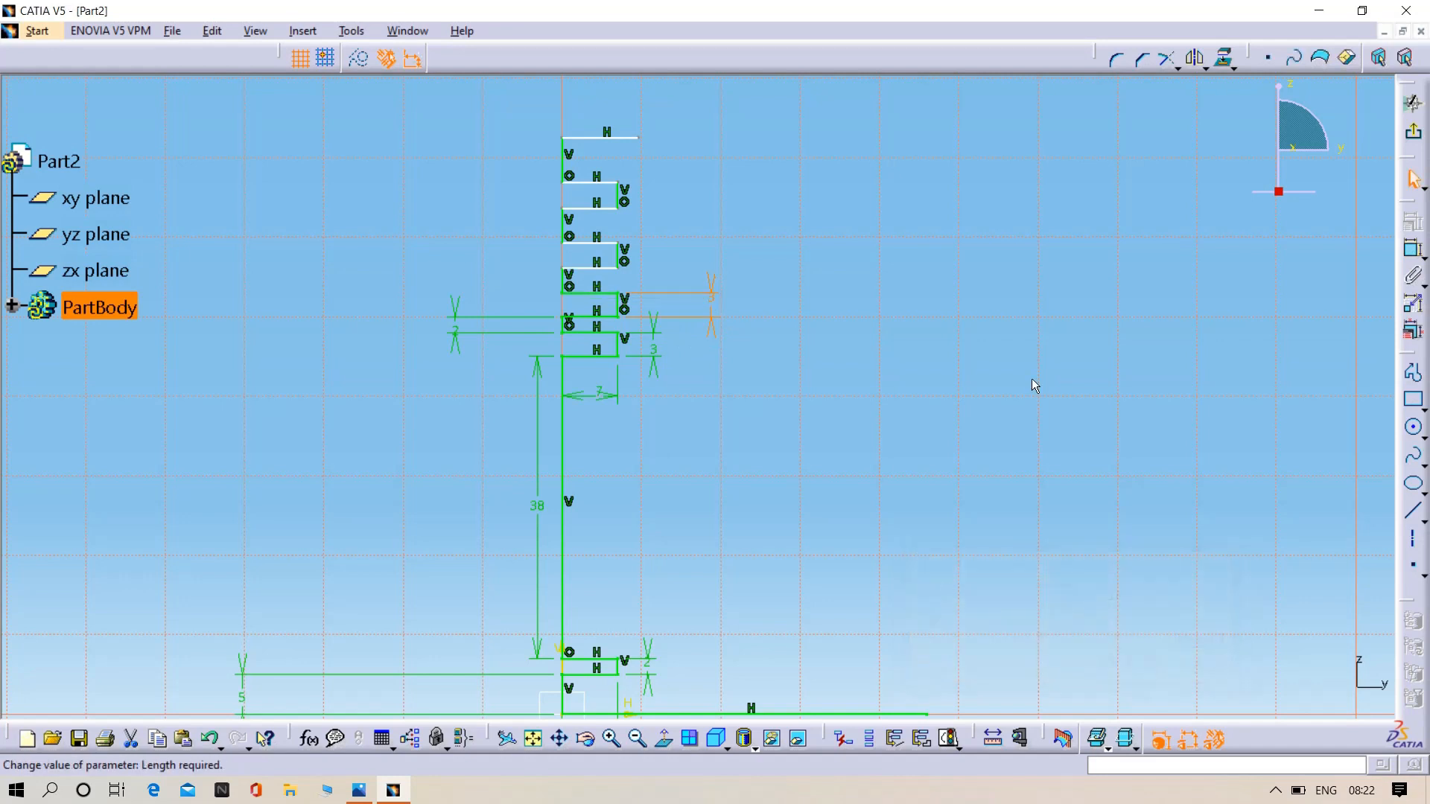
- Dimension the vertical axis line between the second and third upper grooves and set its length to 2 mm
left_click(1413, 252)
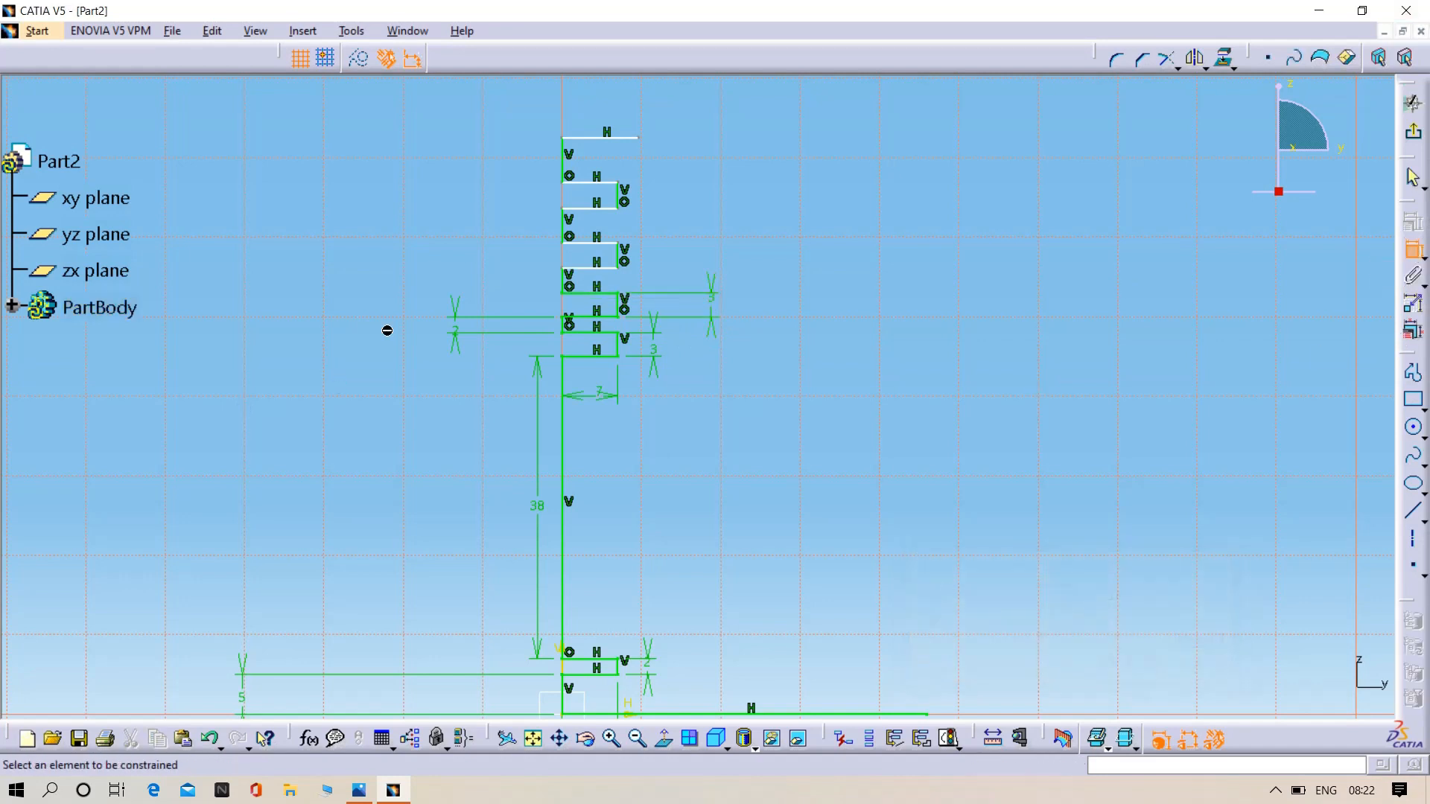
left_click(565, 279)
double_click(493, 277)
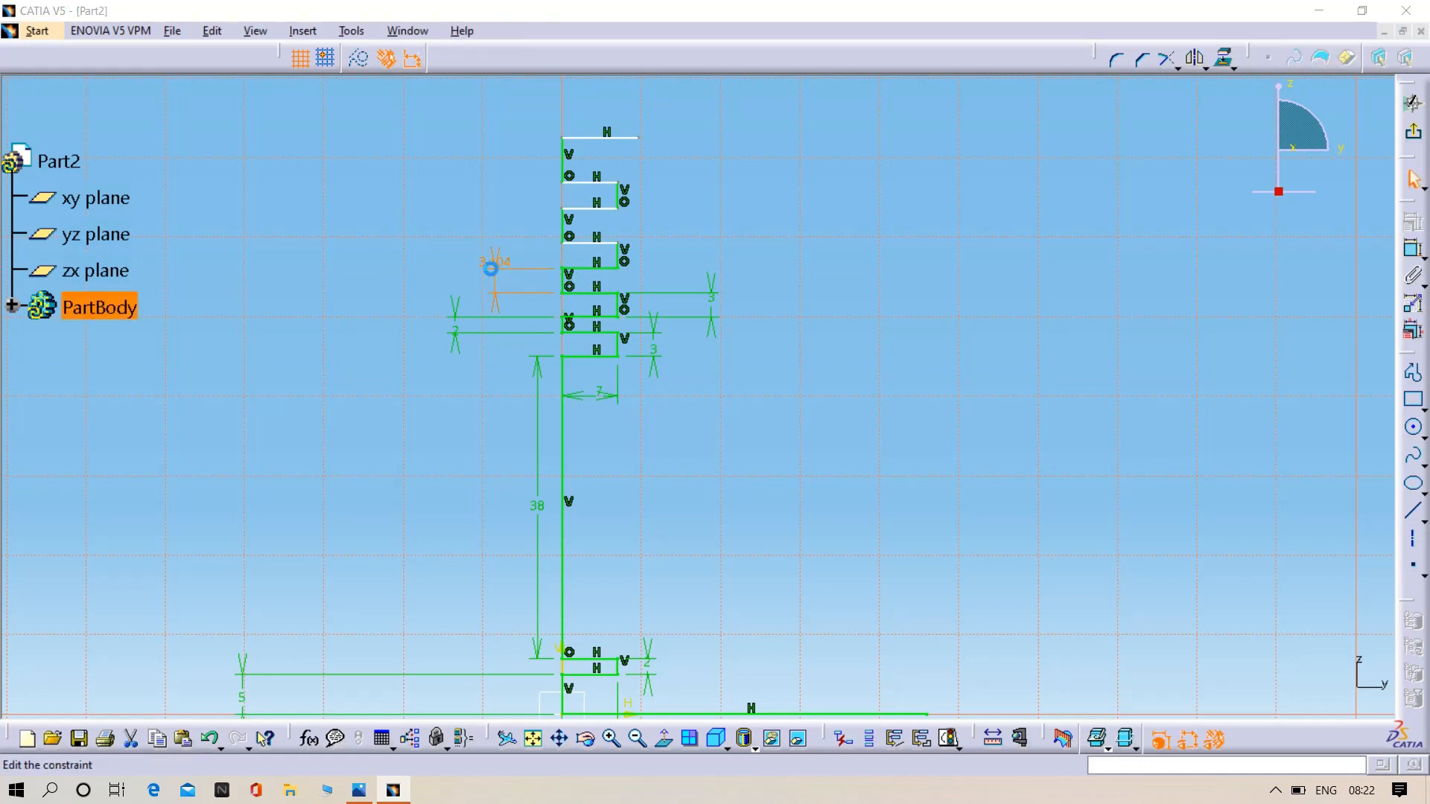
key("BackSpace")
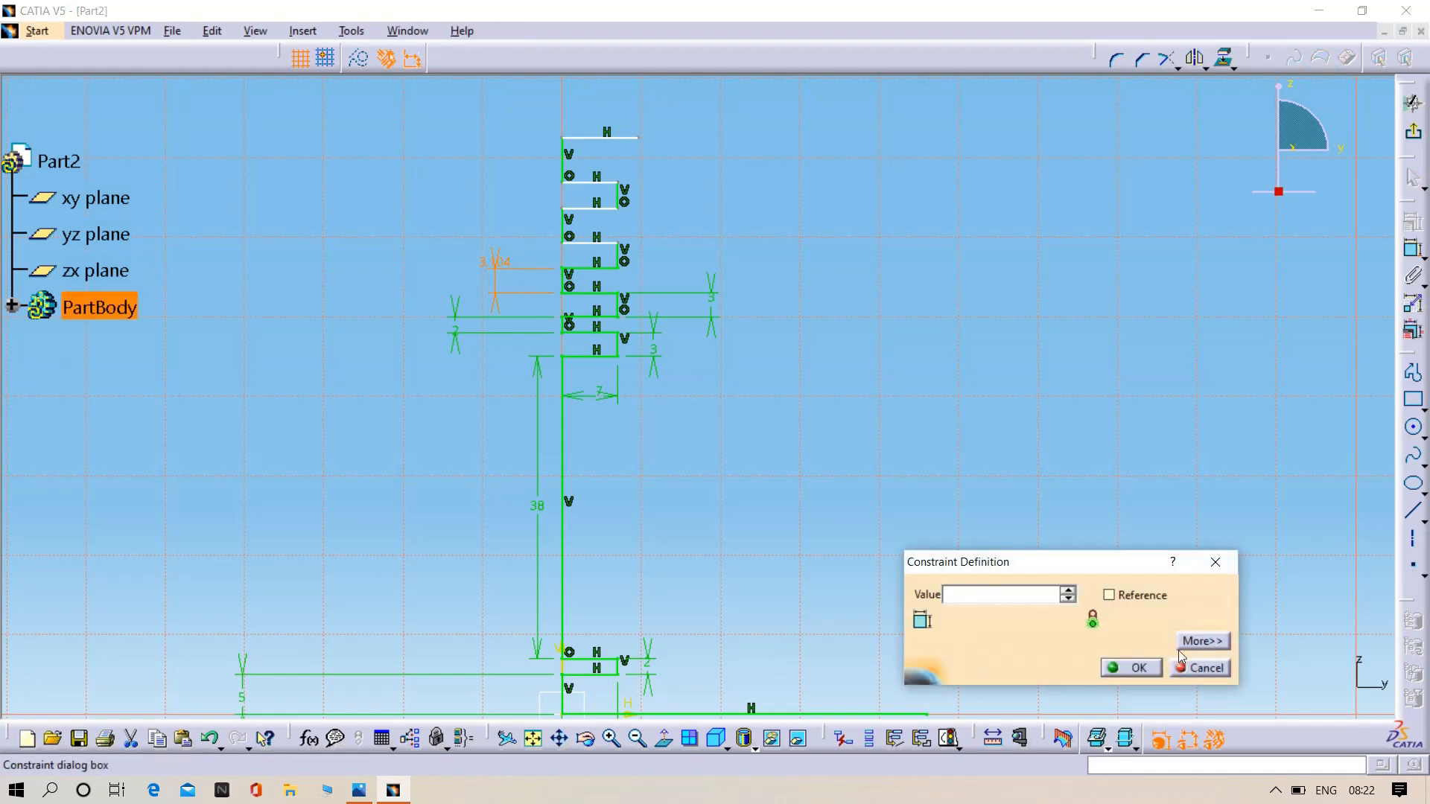
type("2mm")
key("Return")
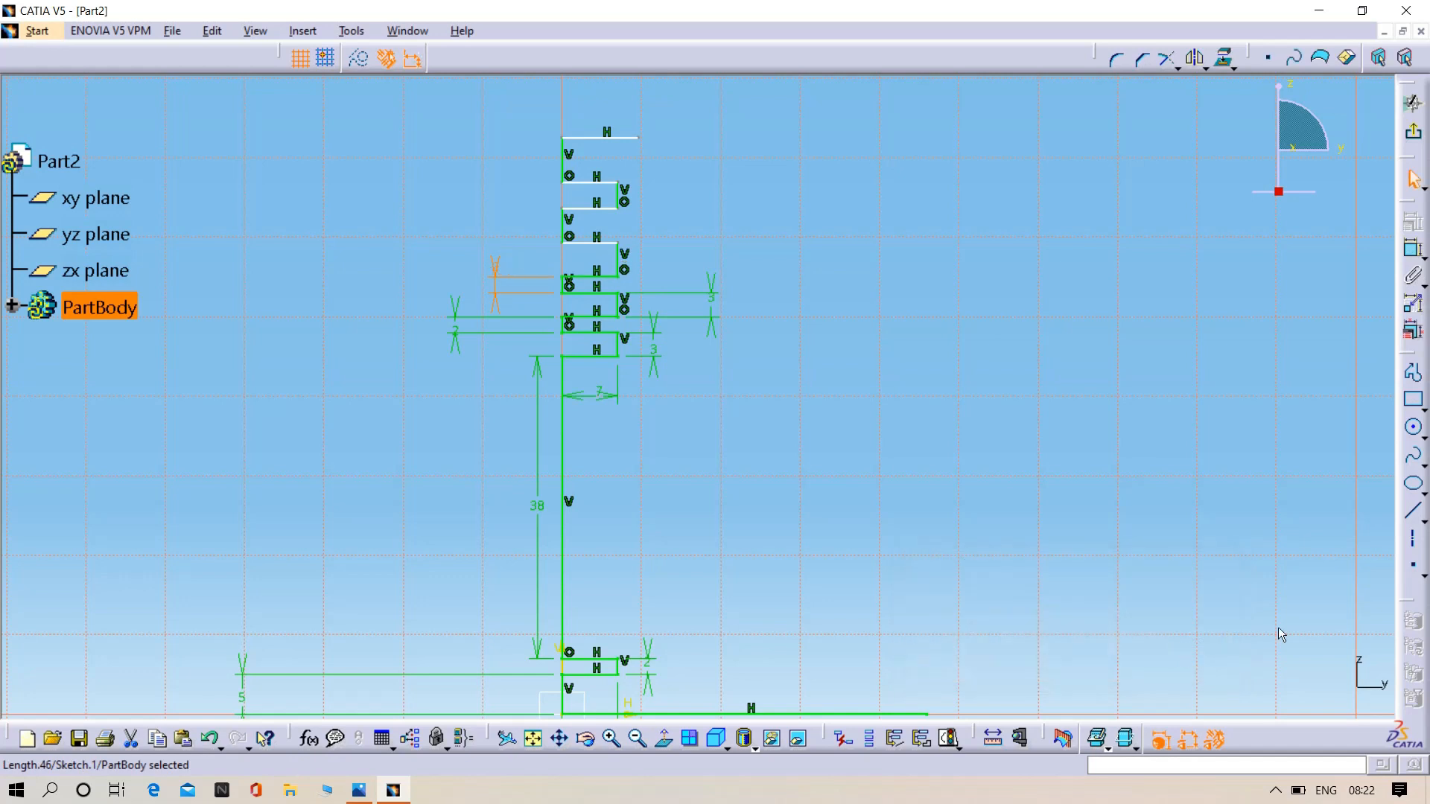
- Dimension the height of the third groove above the 38 mm line and set it to 3 mm
left_click(1413, 250)
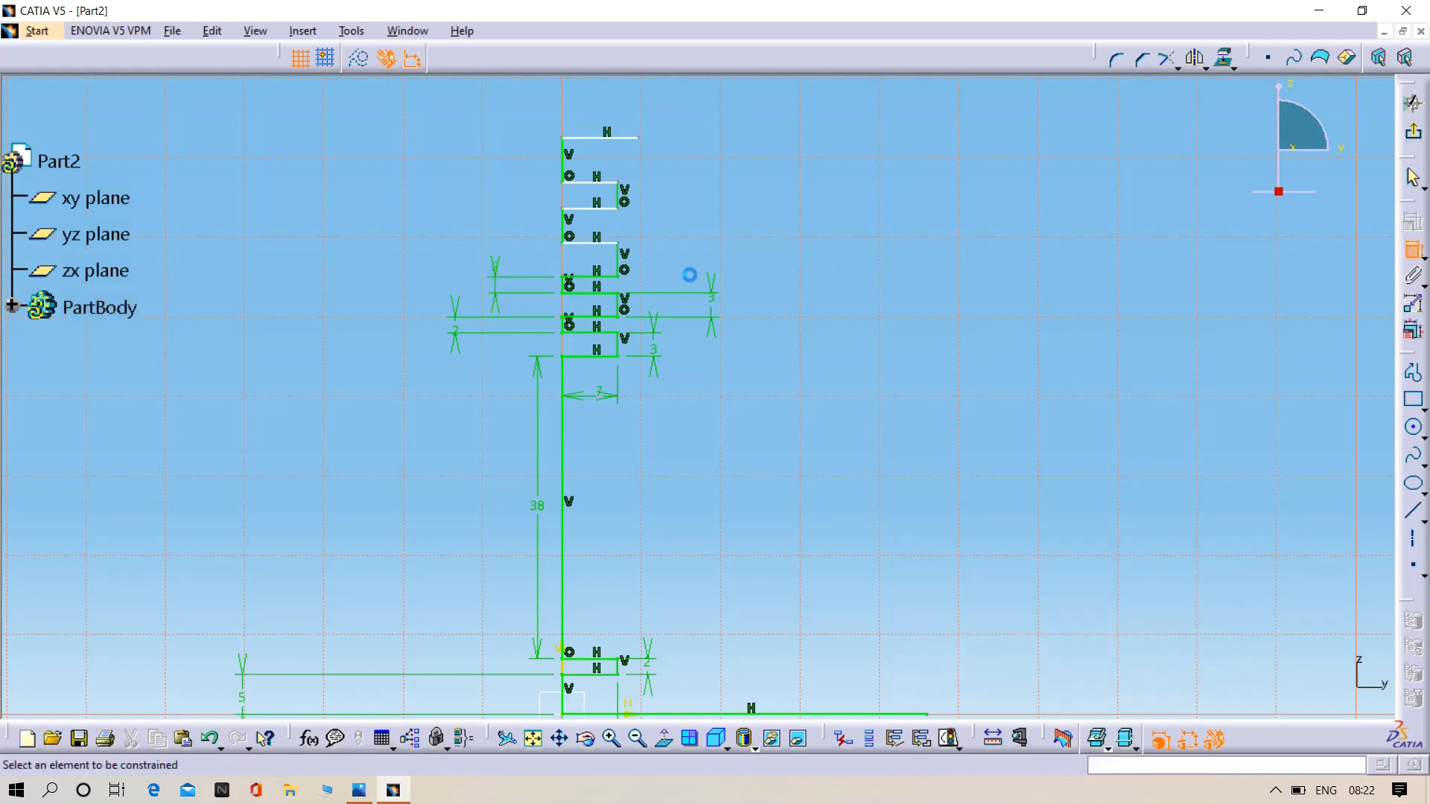
left_click(628, 270)
left_click(707, 257)
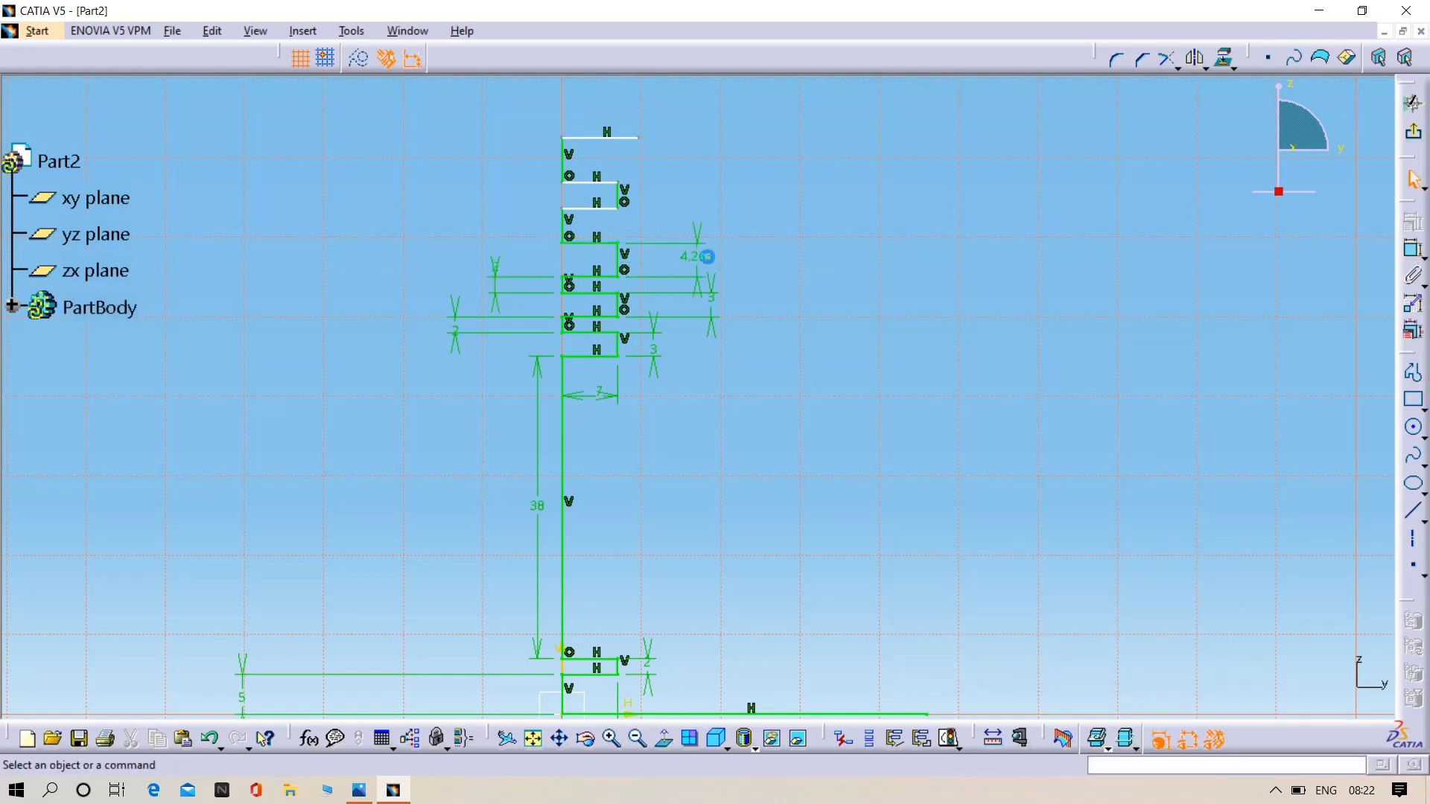
double_click(709, 264)
key("BackSpace")
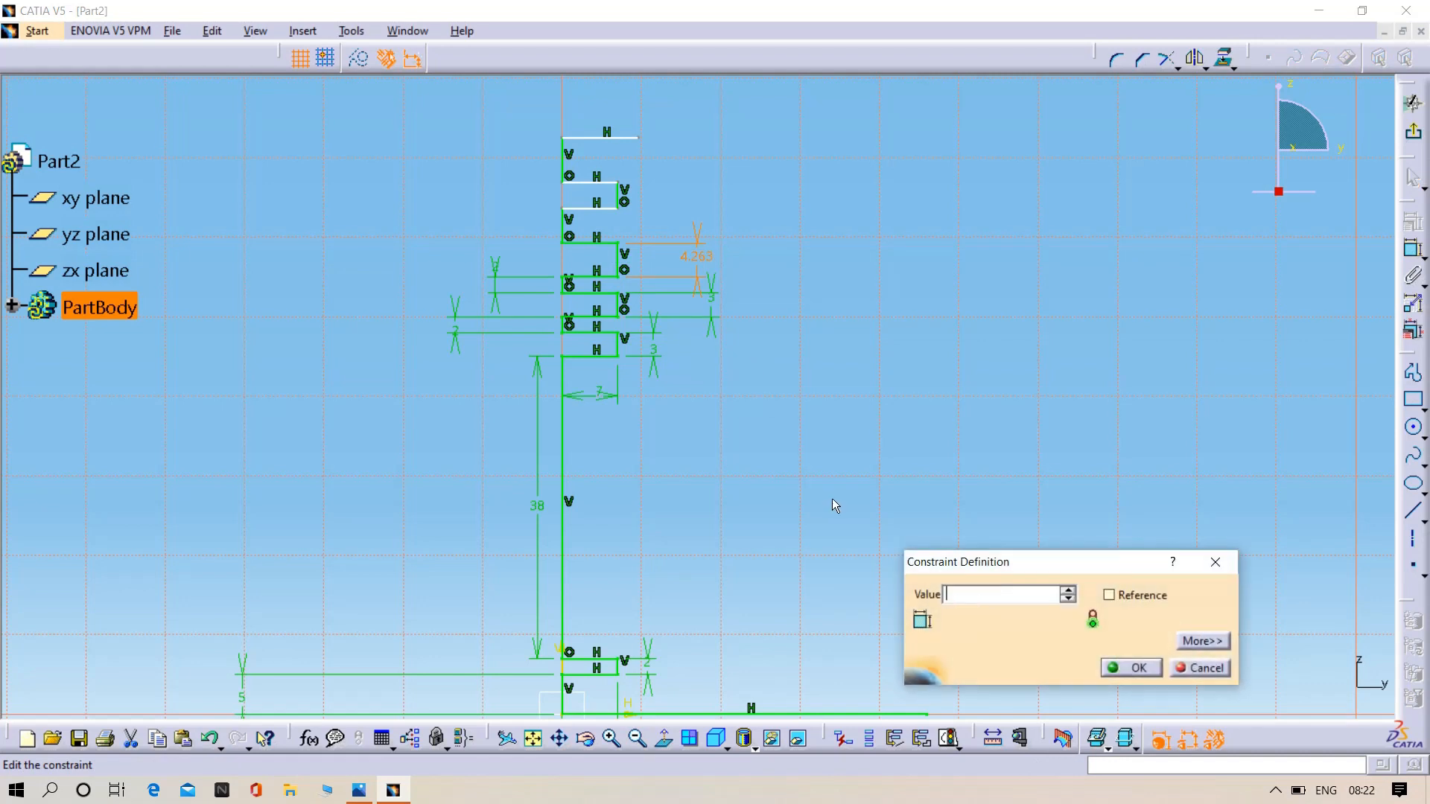
type("3")
key("Return")
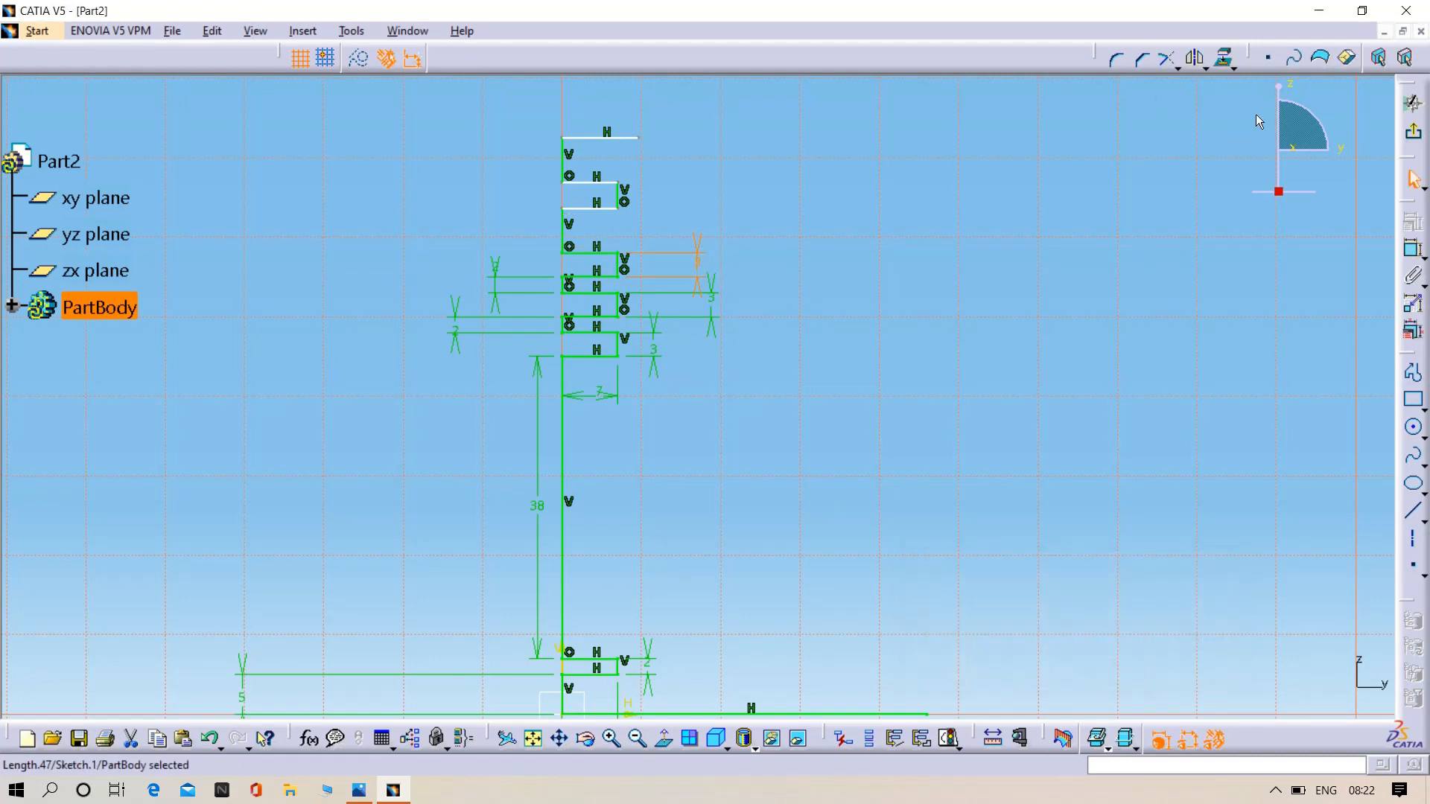
- Dimension the vertical axis line between the third and fourth upper grooves and set its length to 2 mm
left_click(1413, 250)
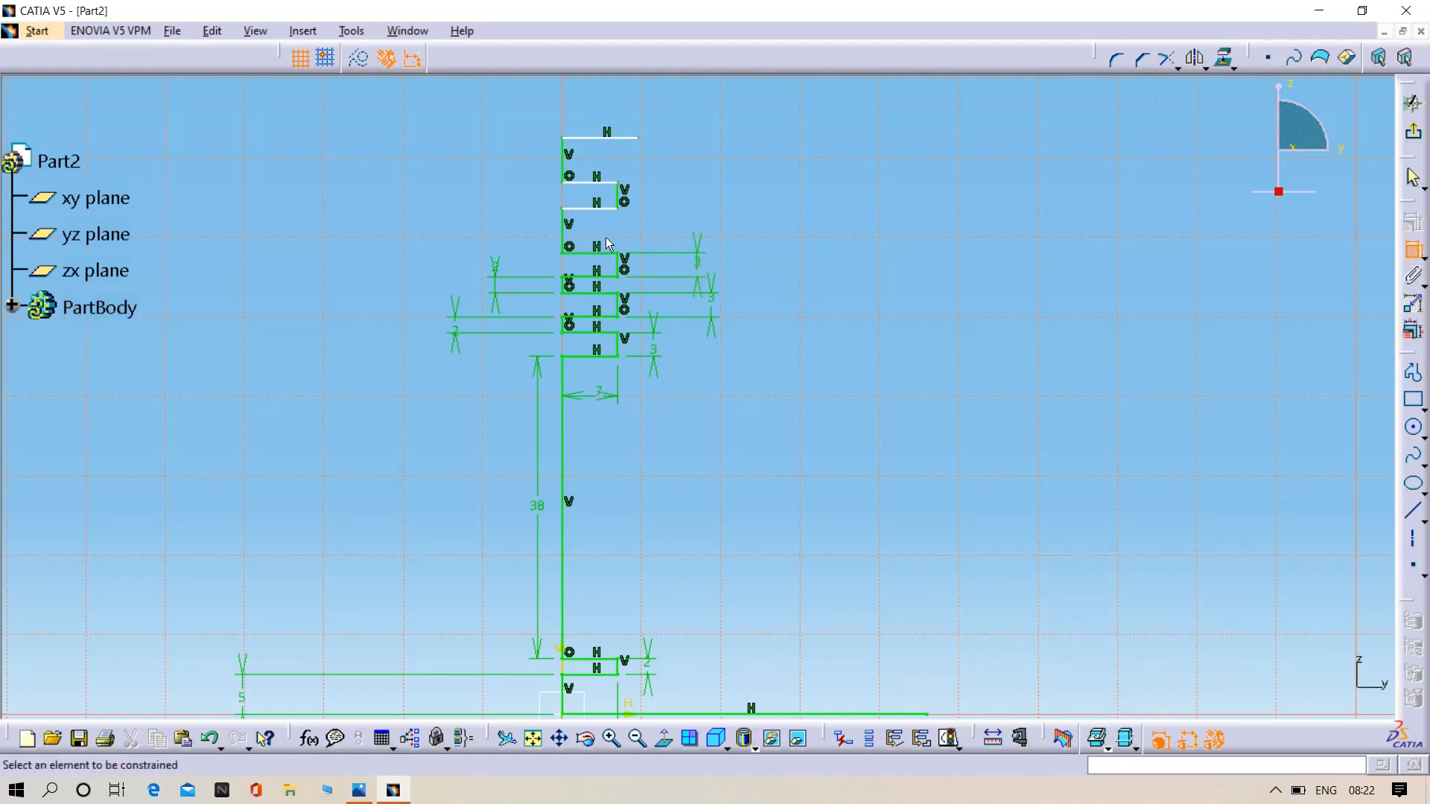
left_click(560, 231)
left_click(352, 239)
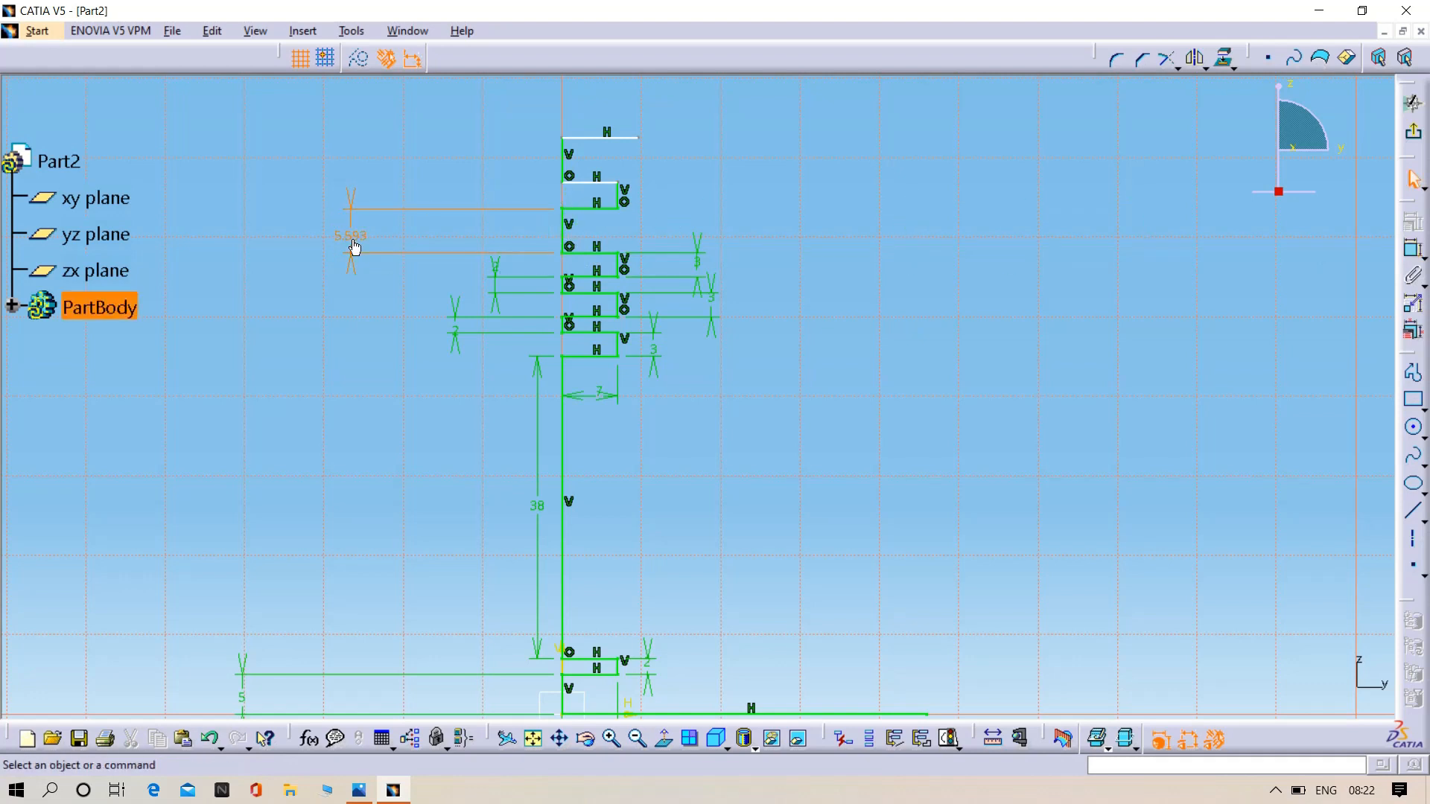
double_click(350, 237)
key("BackSpace")
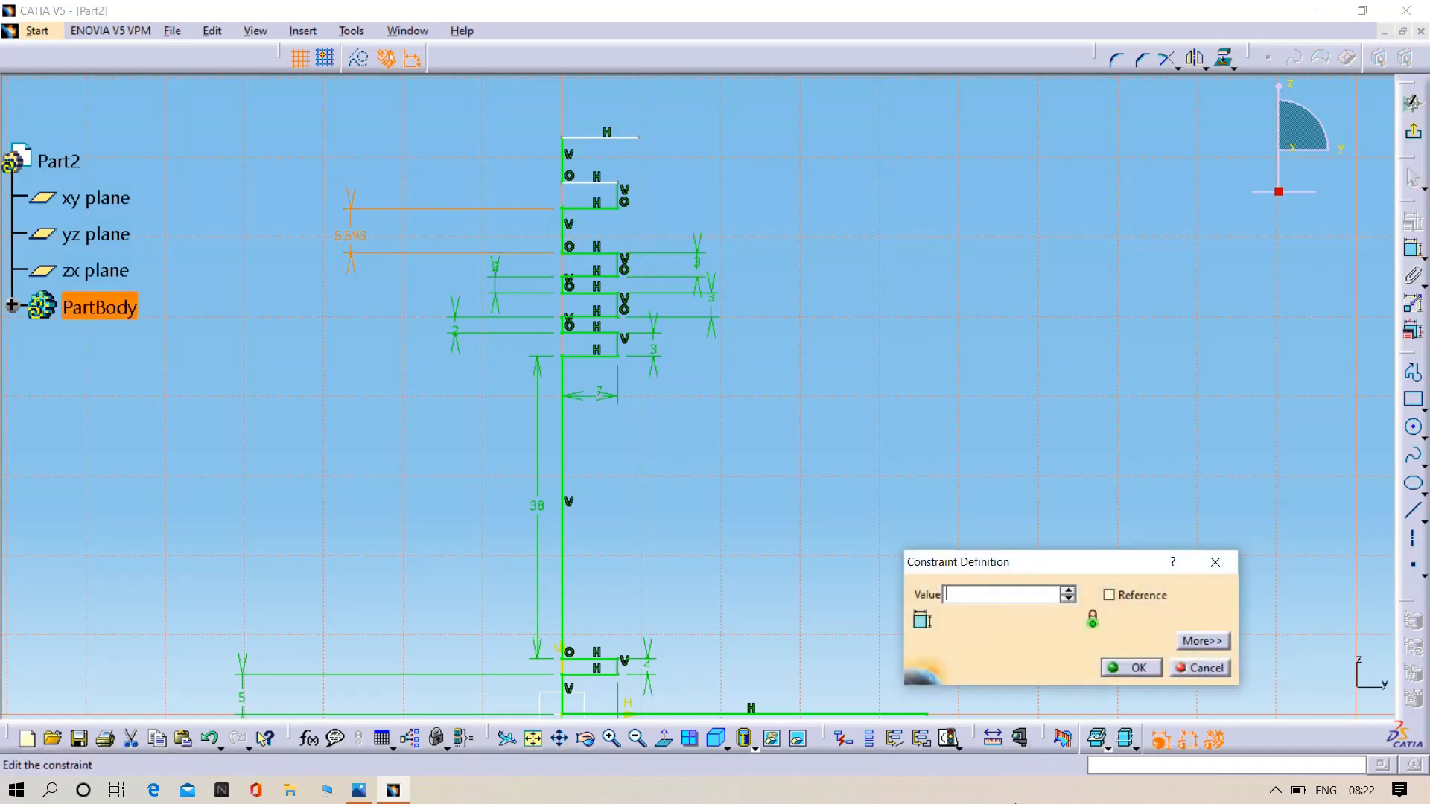
type("2mm")
key("Return")
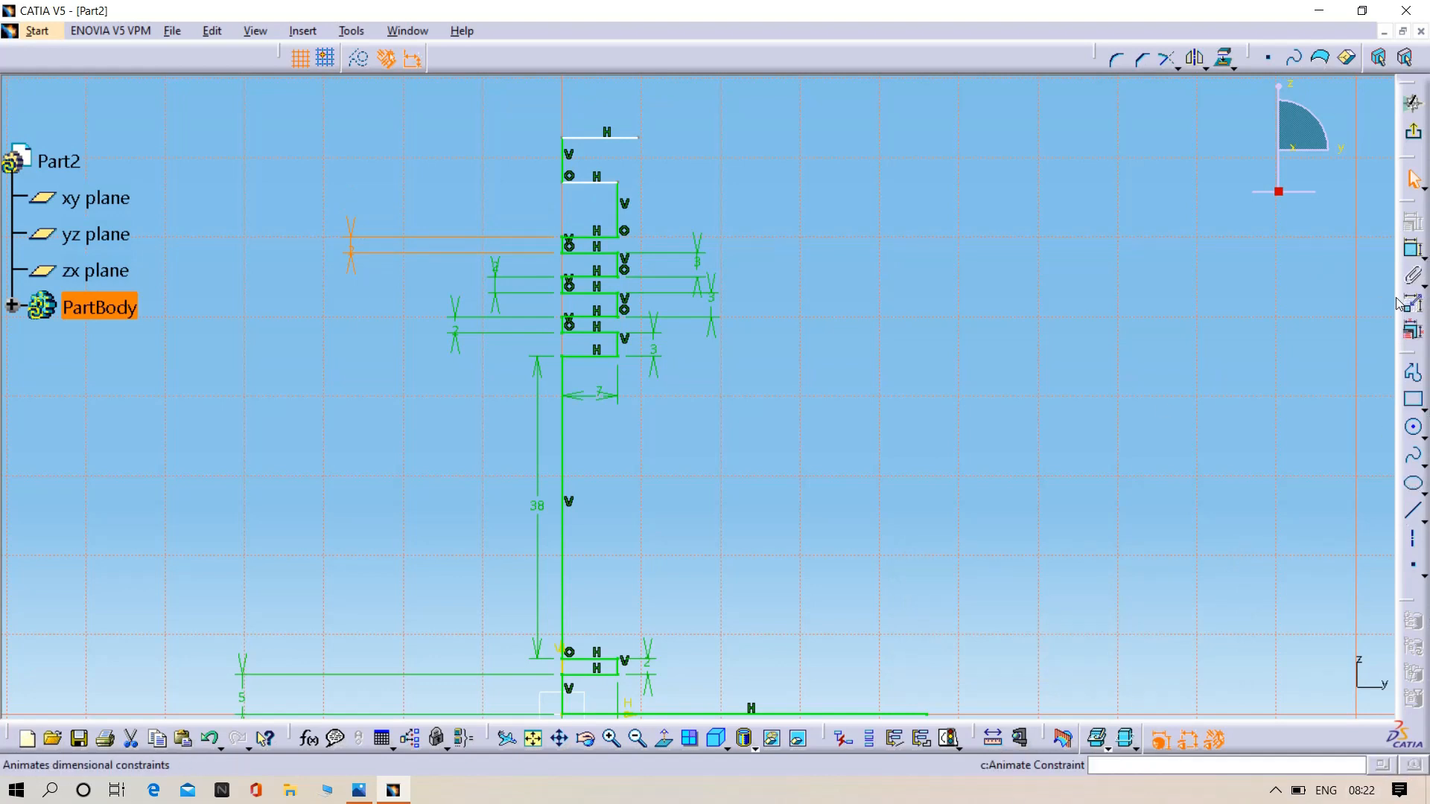
- Dimension the height of the fourth groove above the 38 mm line and set it to 3 mm
left_click(1411, 261)
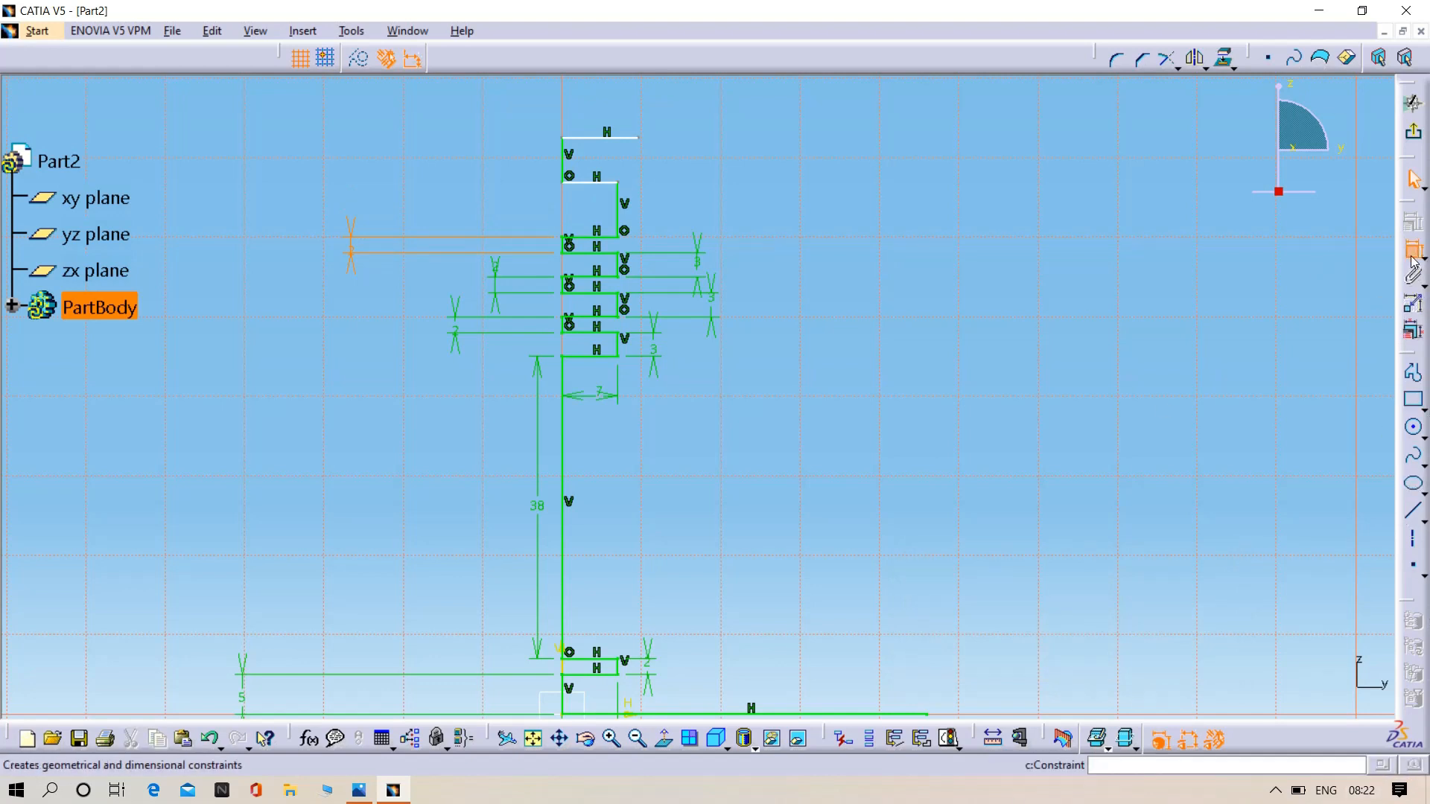
left_click(626, 232)
left_click(663, 211)
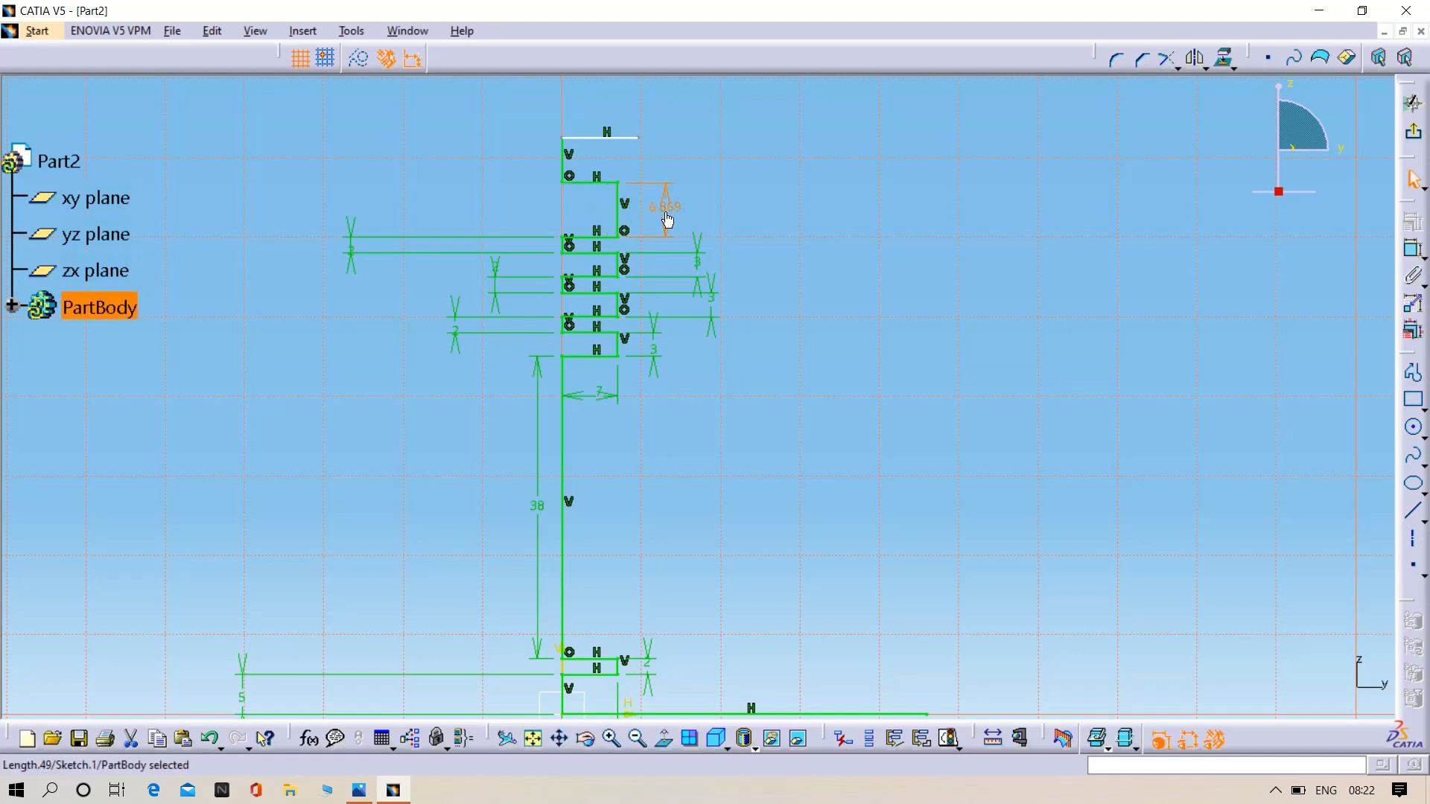
double_click(664, 211)
double_click(1001, 594)
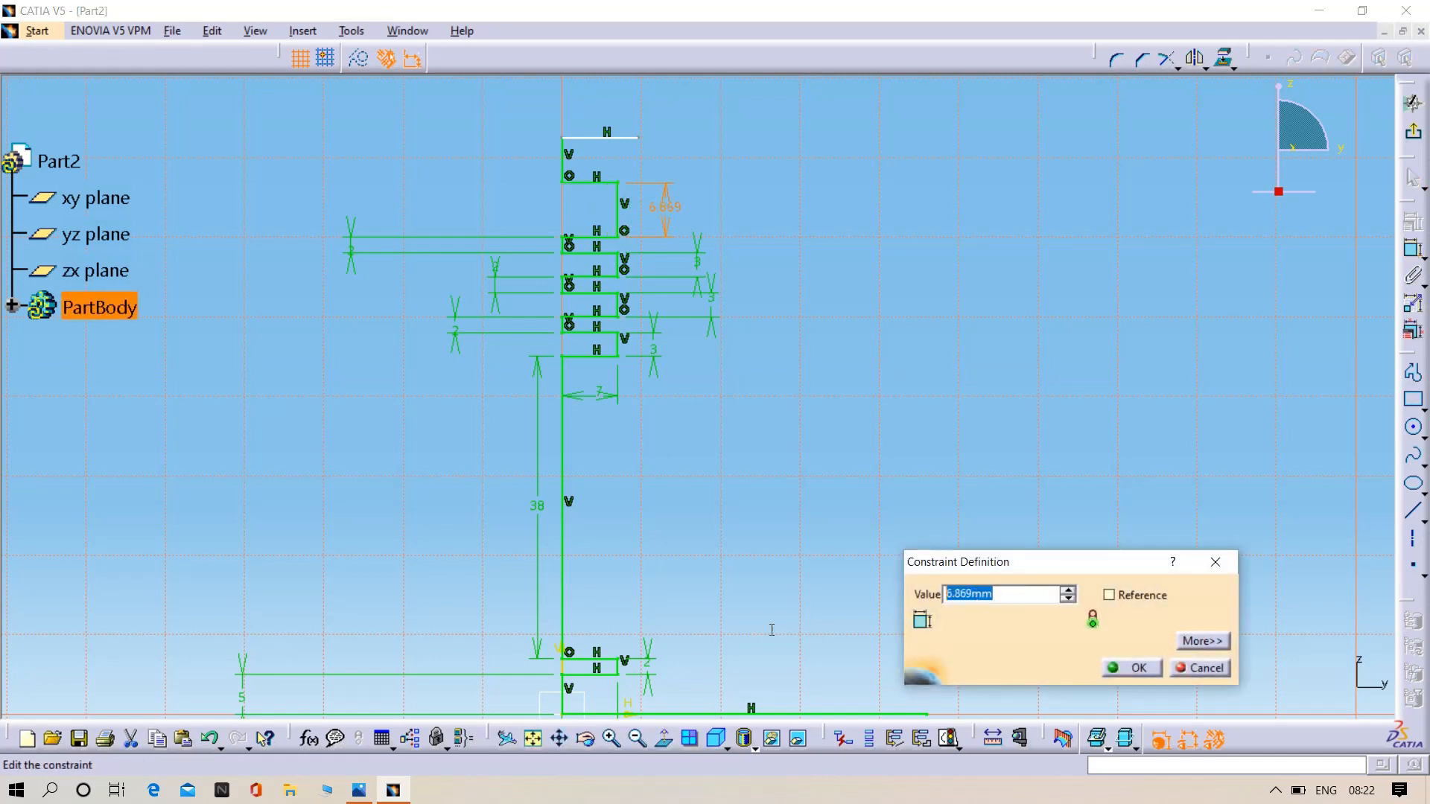
key("BackSpace")
type("3")
key("Return")
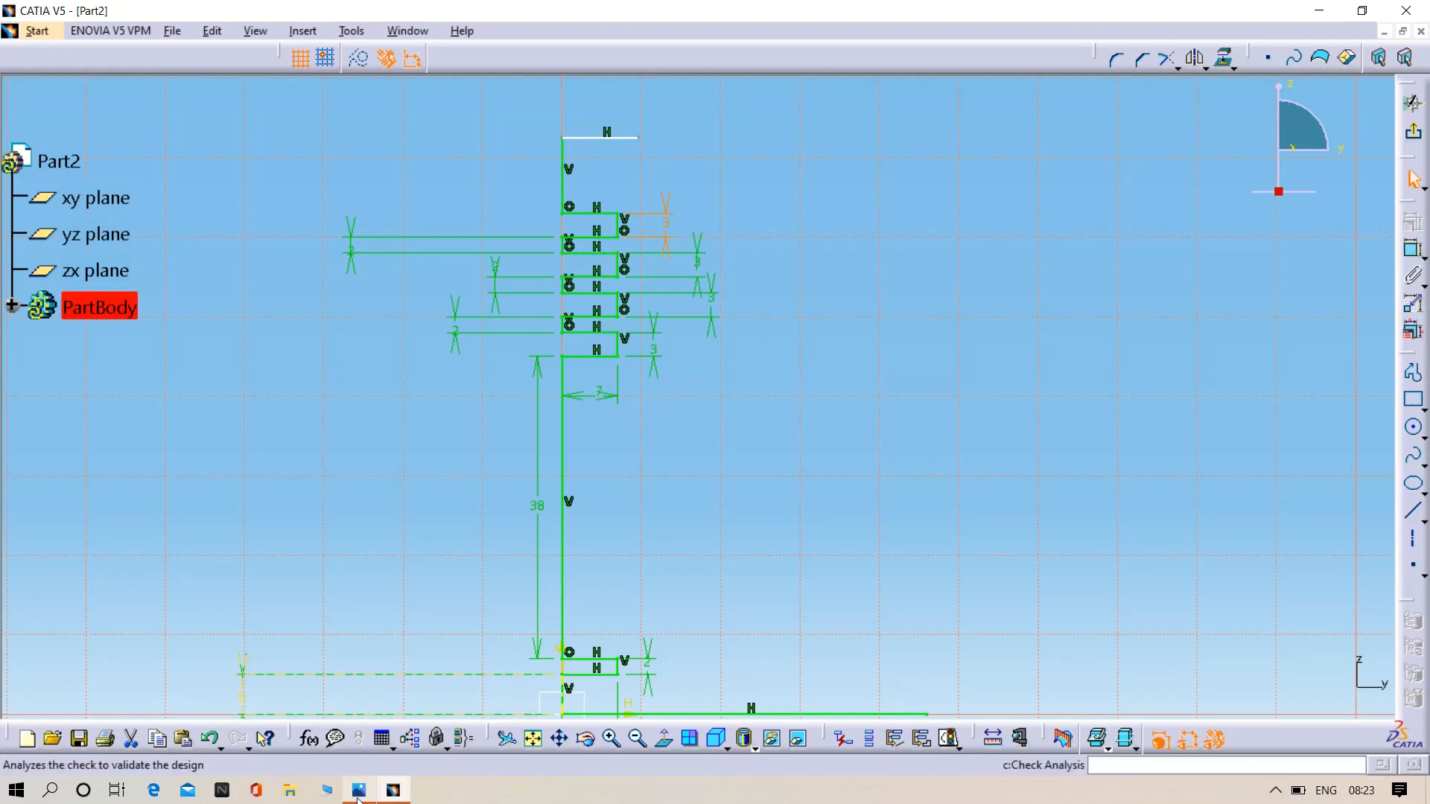
- Dimension the vertical line above the fourth groove, set its length to 2 mm, and delete the horizontal line at its upper end
left_click(358, 791)
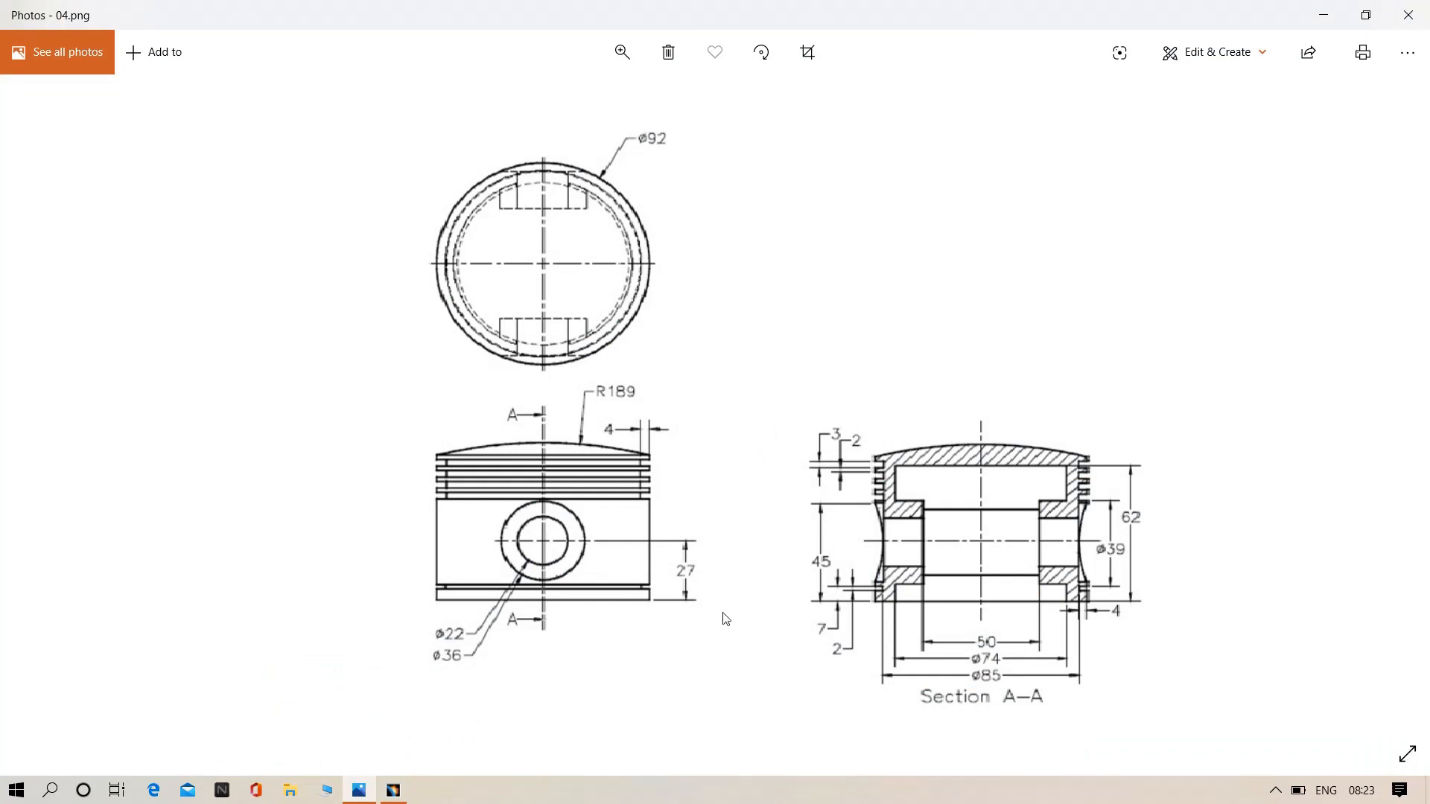
left_click(387, 795)
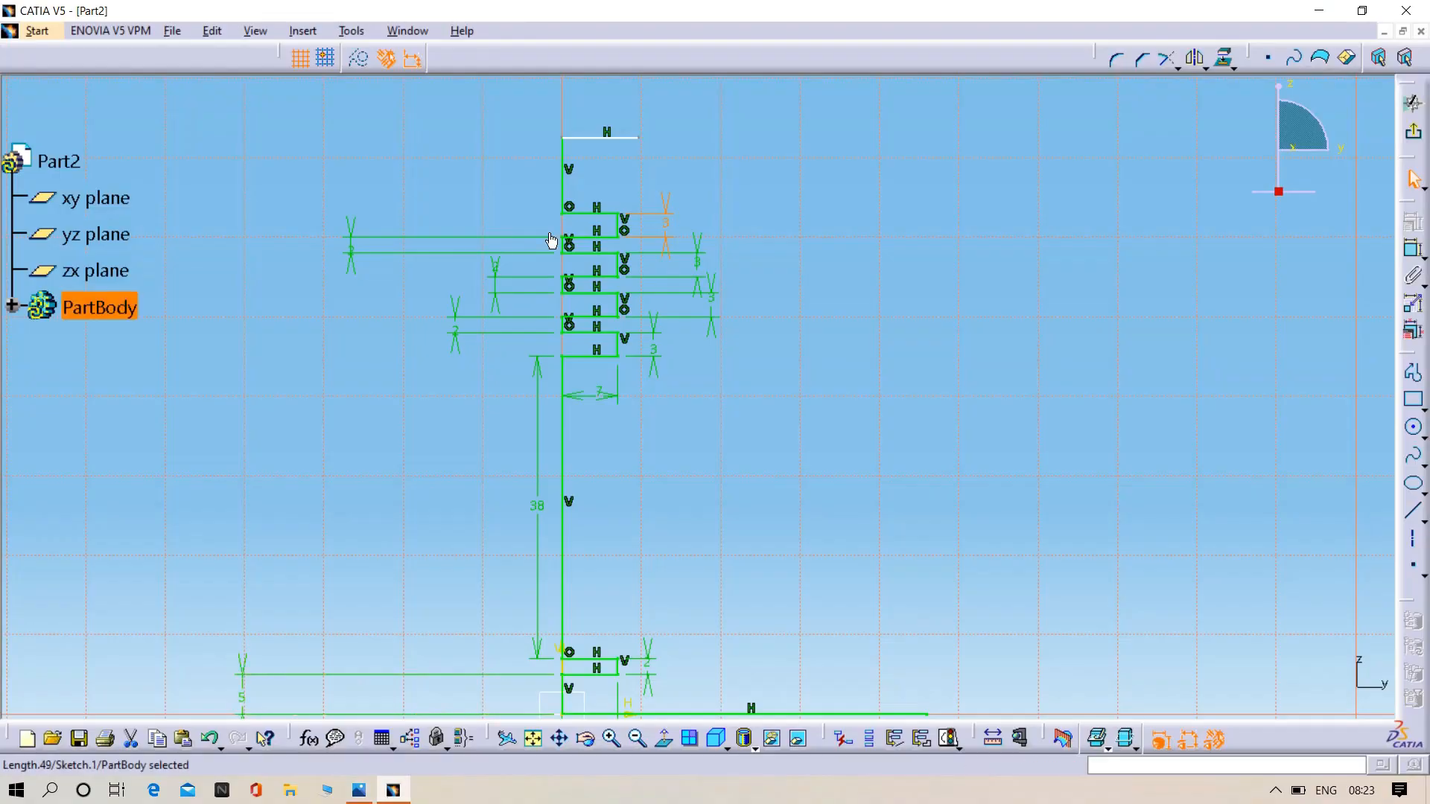
left_click(1411, 253)
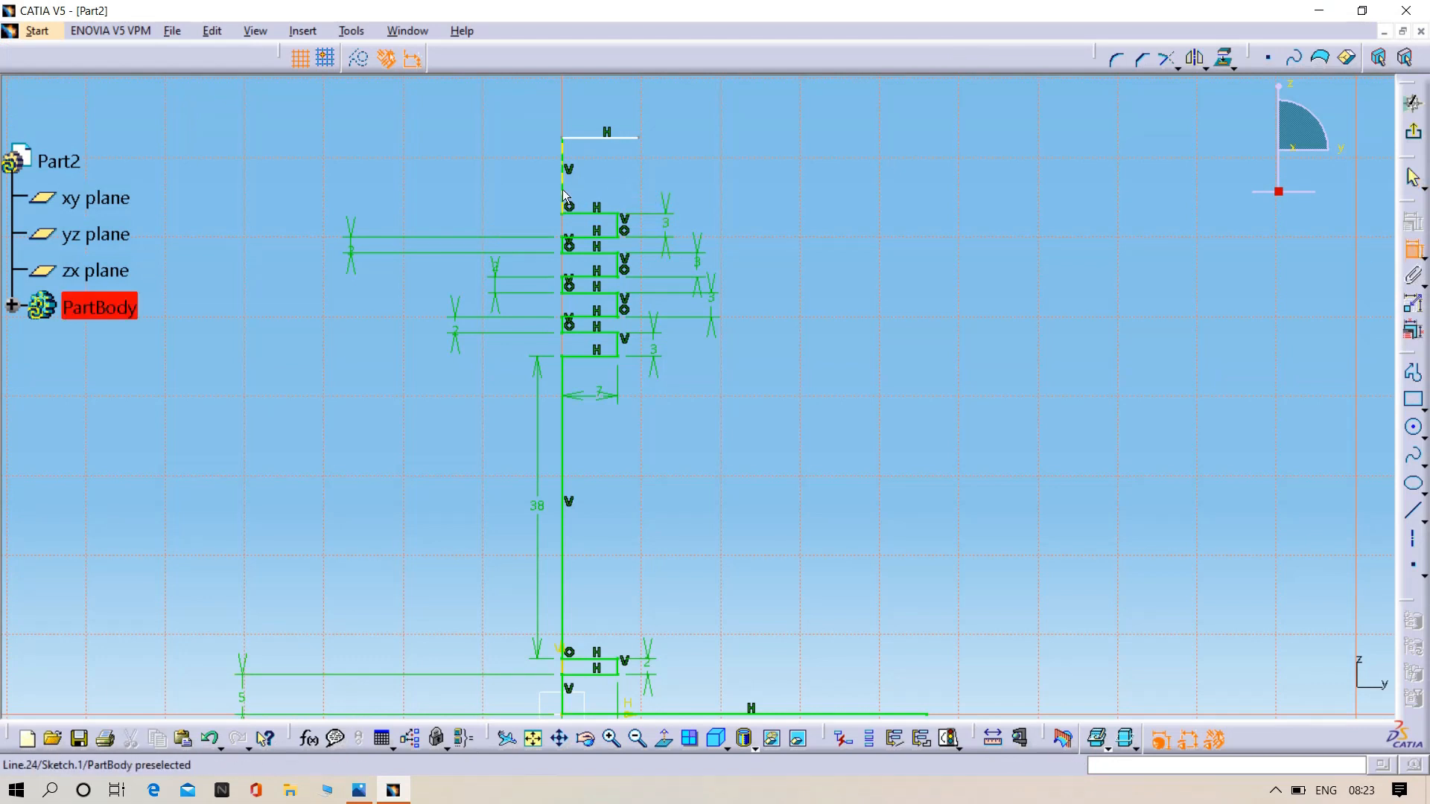
left_click(561, 190)
left_click(500, 176)
double_click(499, 175)
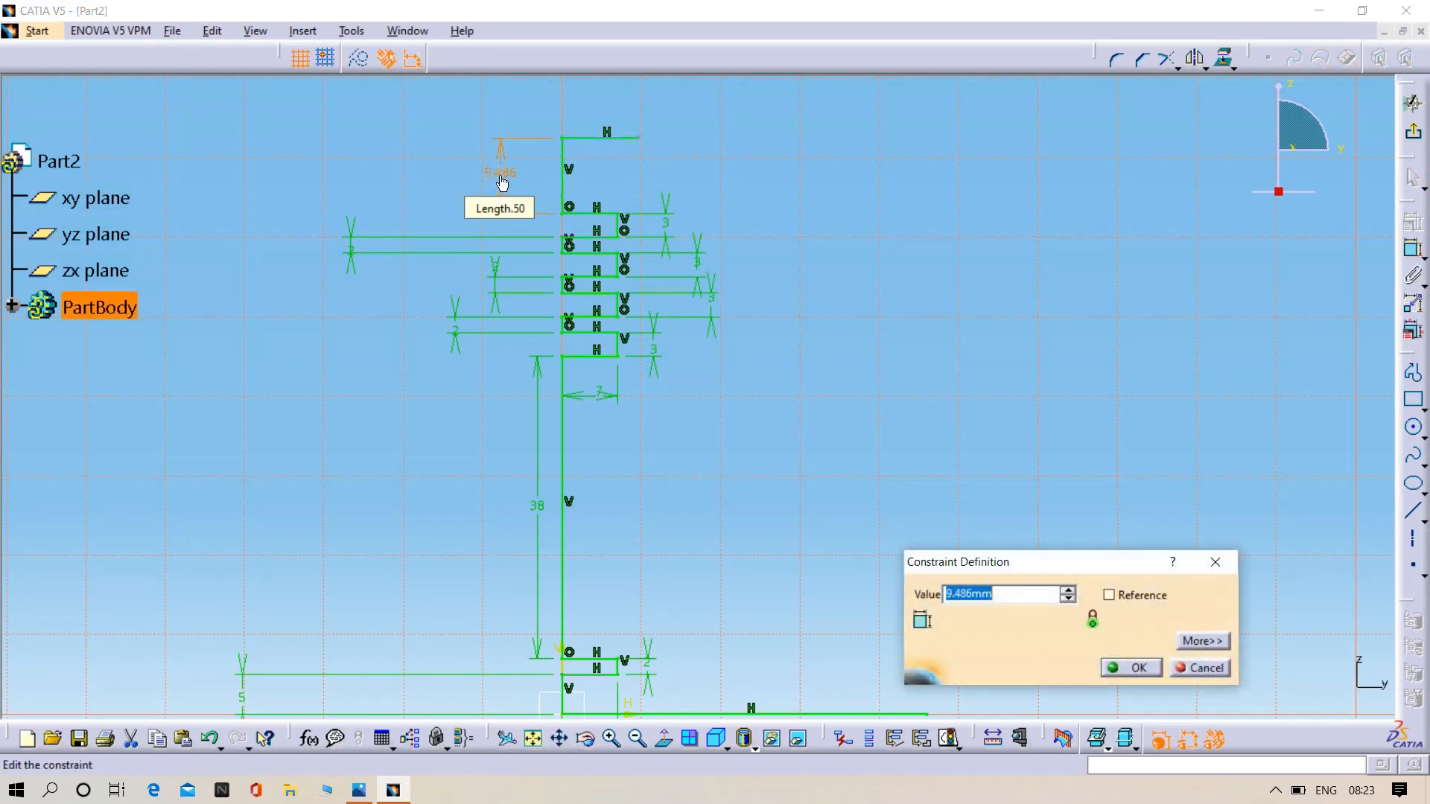
key("BackSpace")
type("2")
key("Return")
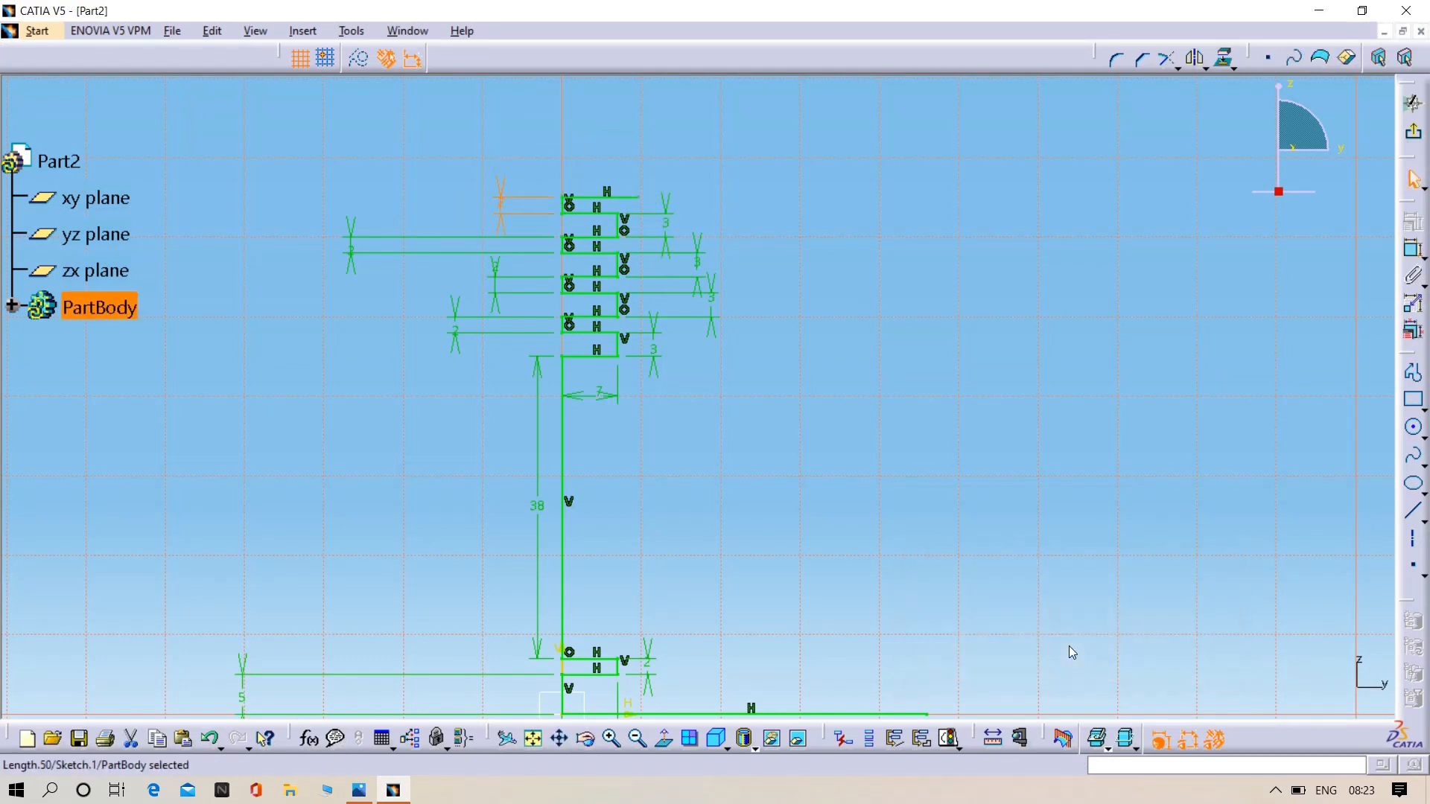
left_click(623, 196)
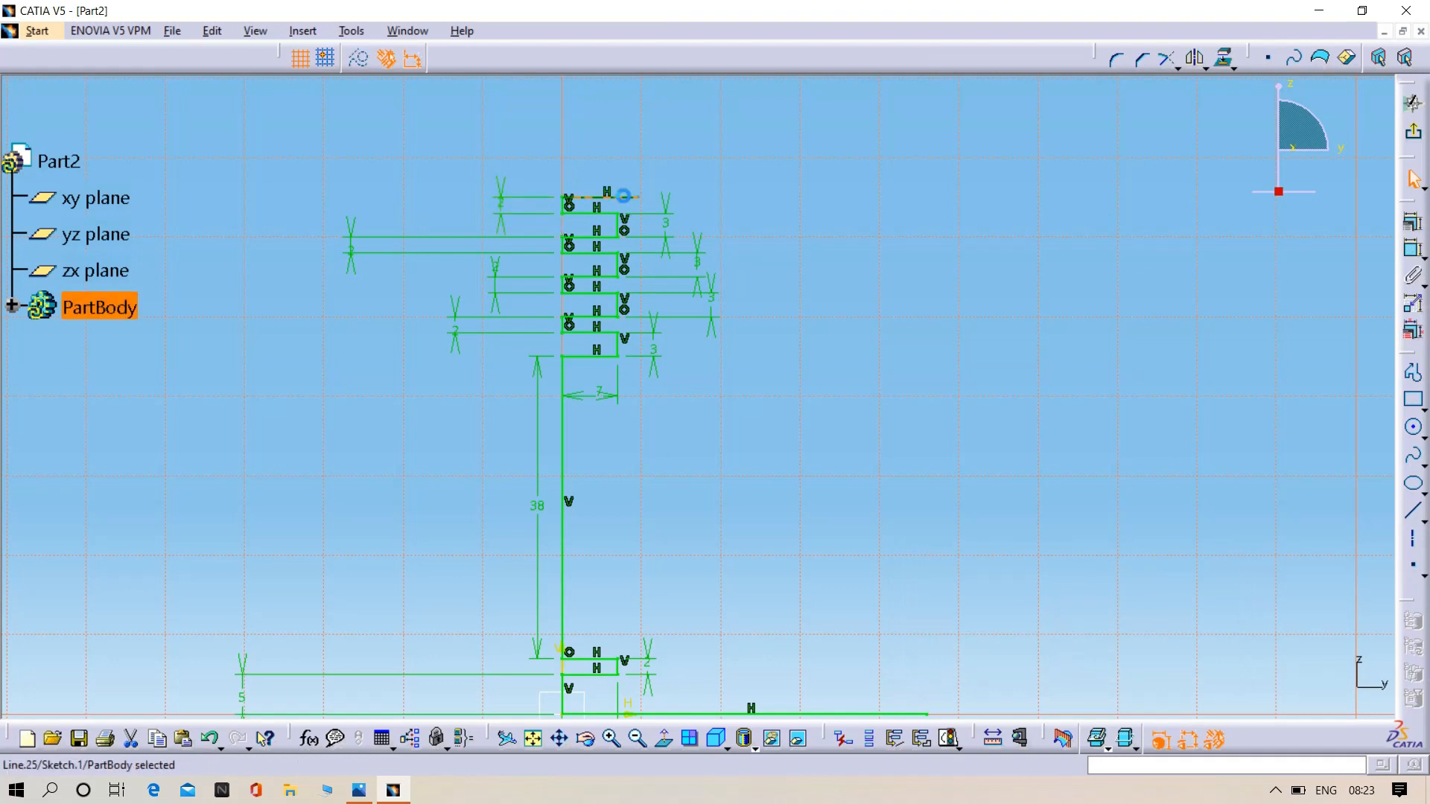
key("Delete")
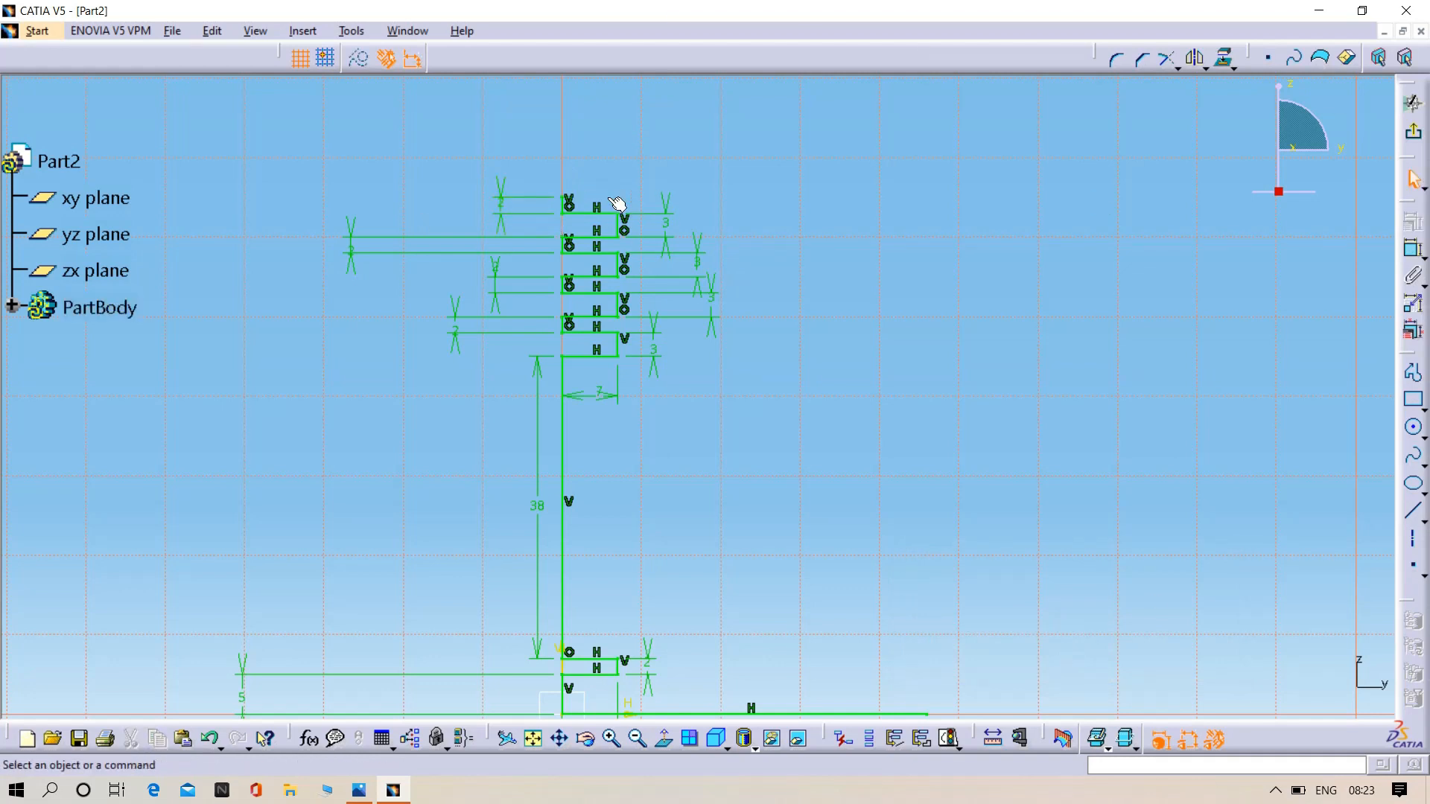
- Draw a vertical line about 65 mm long upward from the free end of the base line, level with the profile's upper end
mouse_move(847, 566)
middle_mouse_down()
mouse_move(718, 444)
mouse_move(670, 481)
middle_mouse_up()
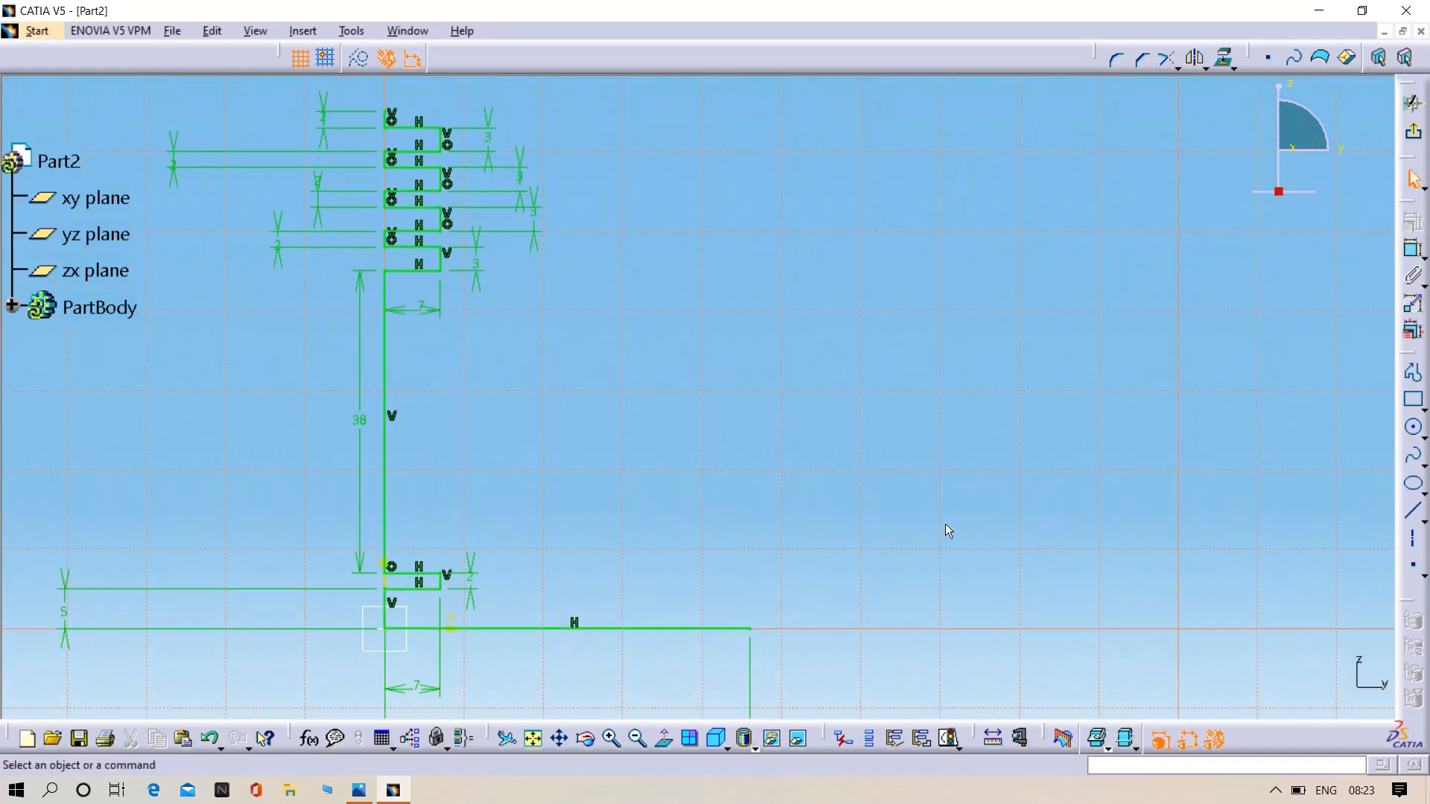
left_click(1412, 372)
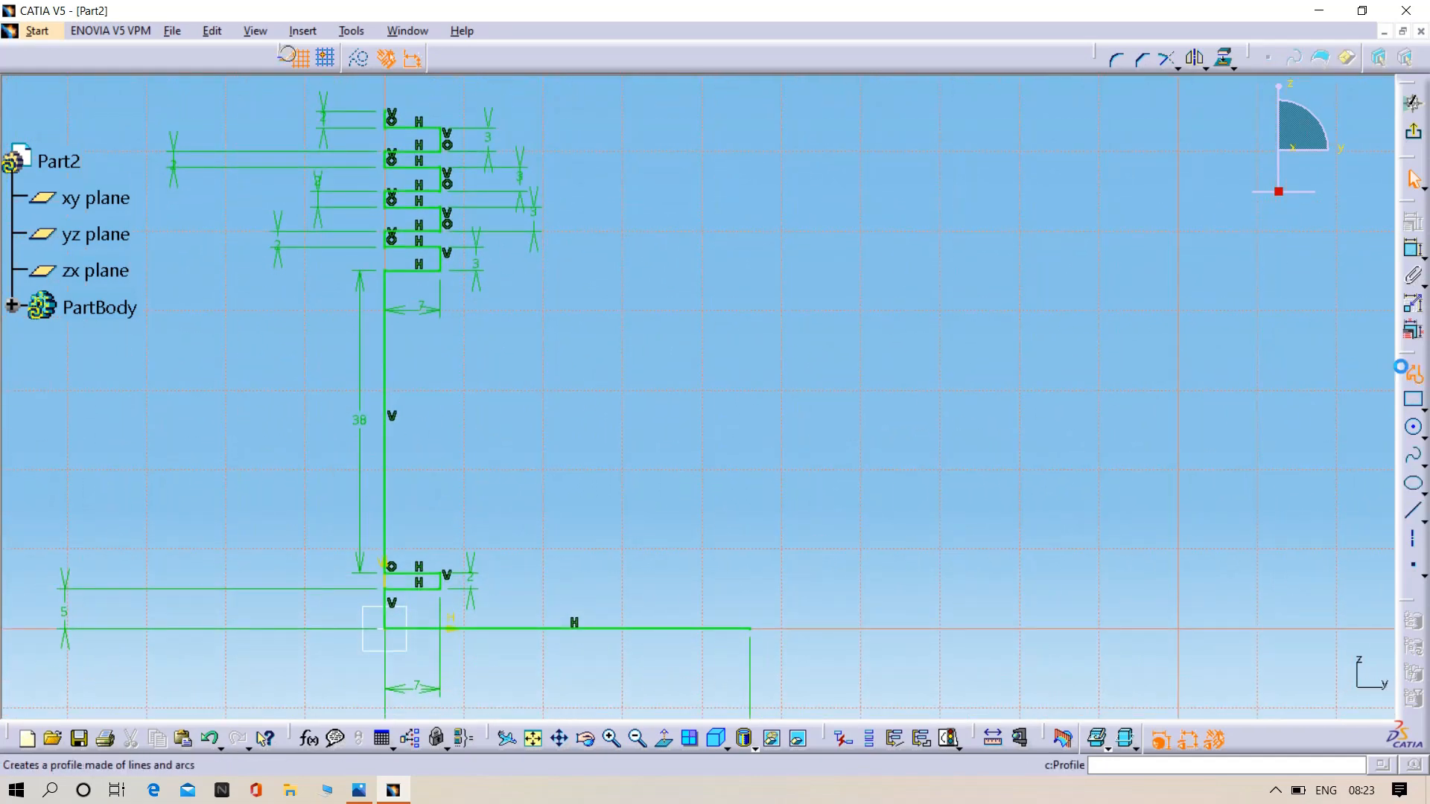
left_click(750, 628)
middle_click_drag(749, 453, 779, 696)
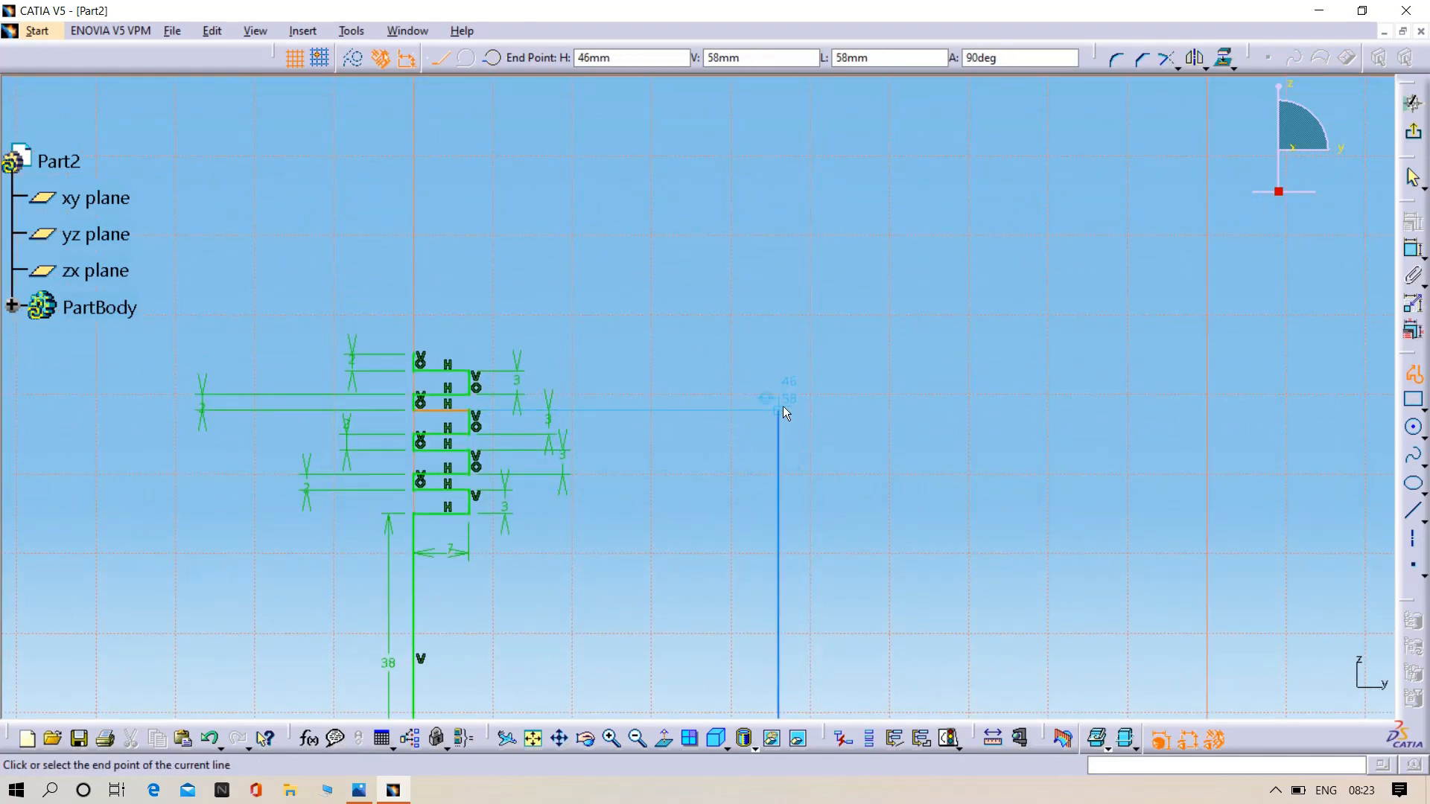
left_click(779, 352)
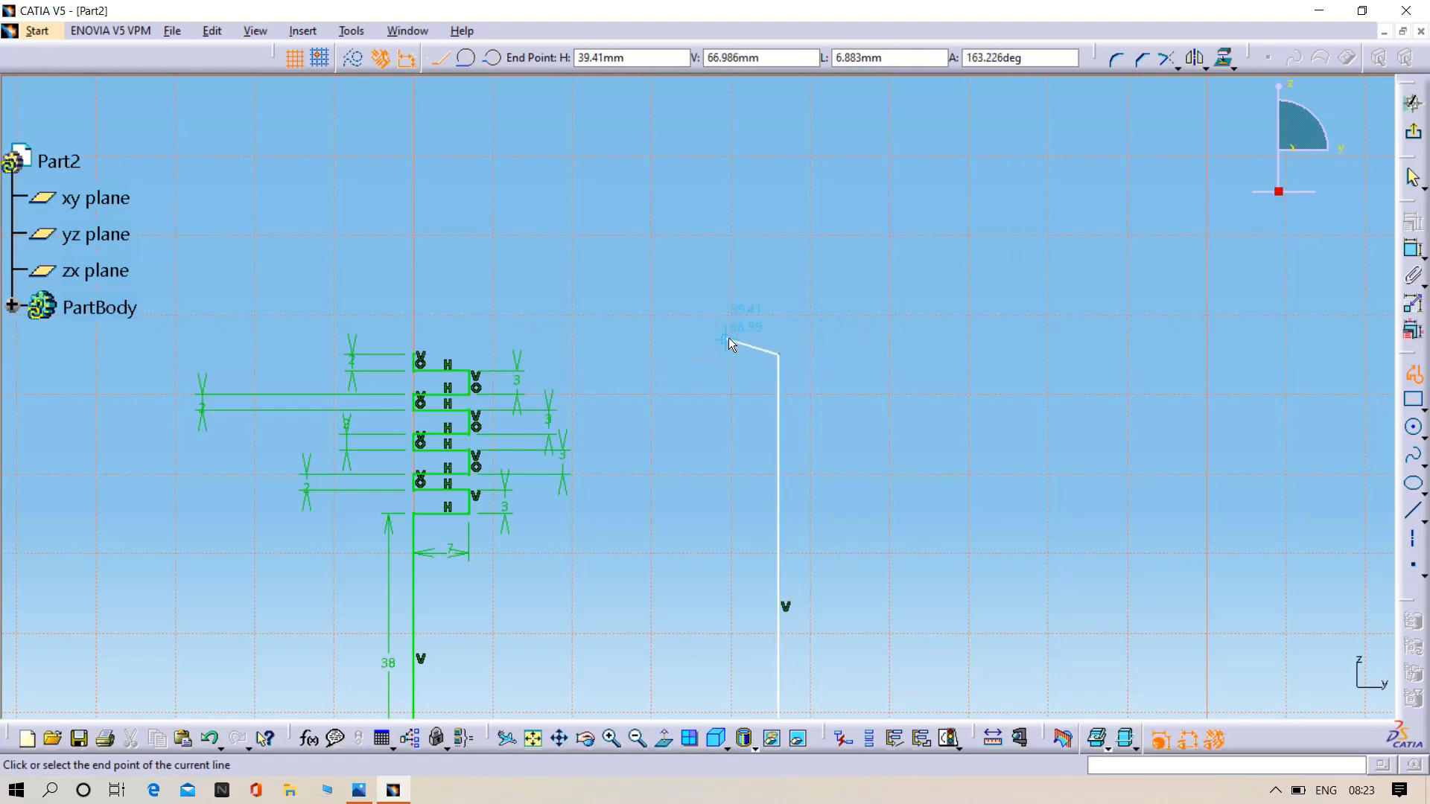
key("Escape")
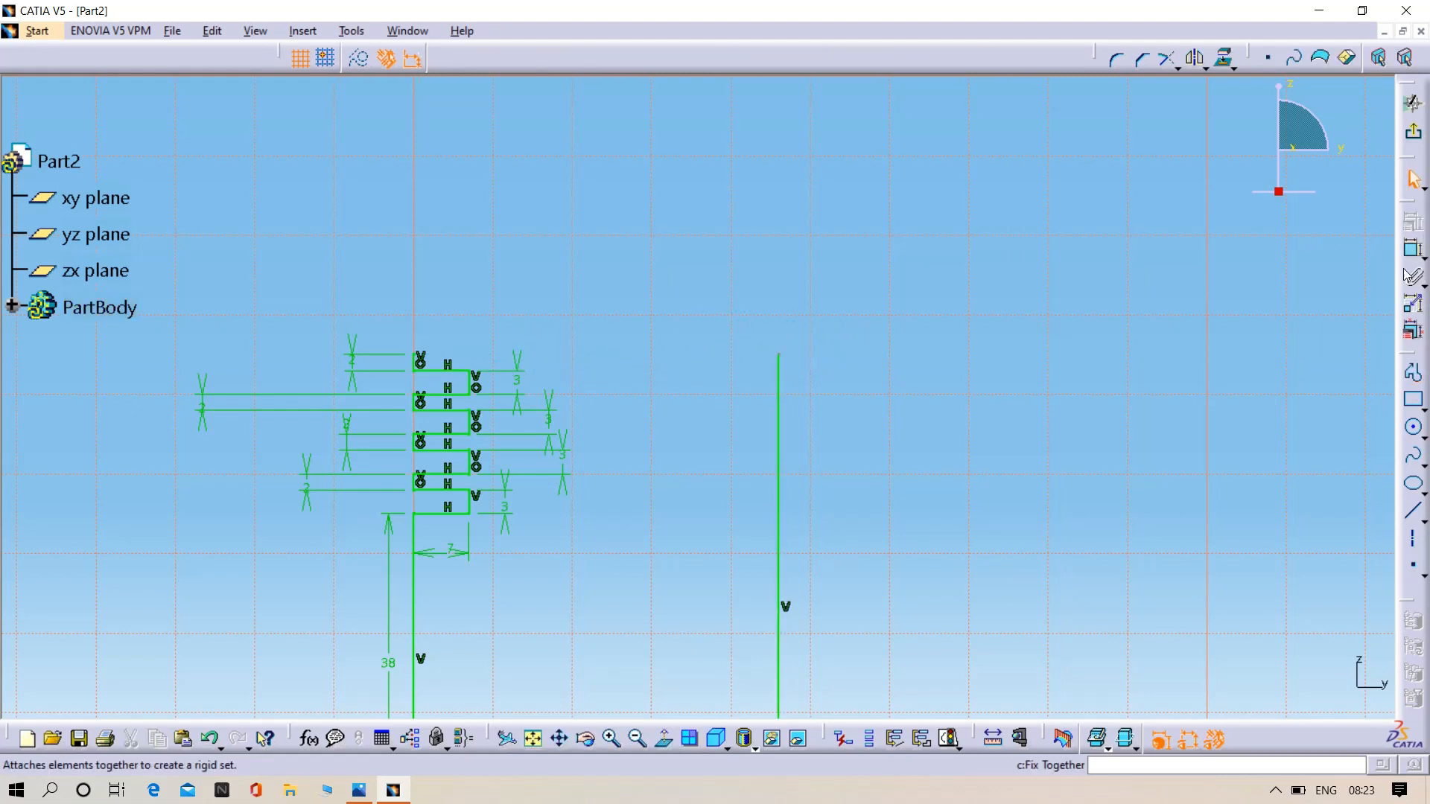
- Dimension the length of the new vertical line, placing the dimension outside the profile
left_click(1412, 250)
left_click(791, 544)
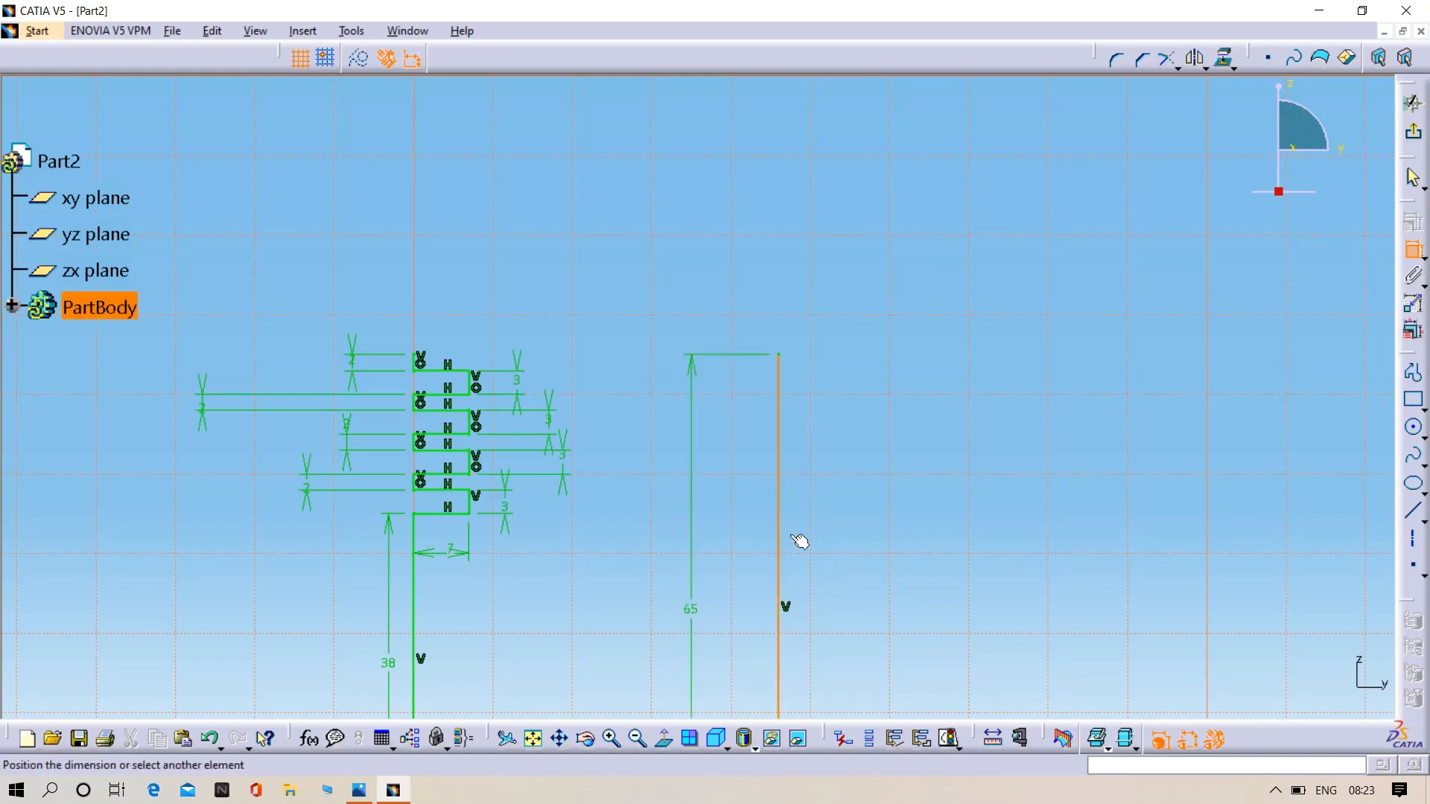
left_click(901, 531)
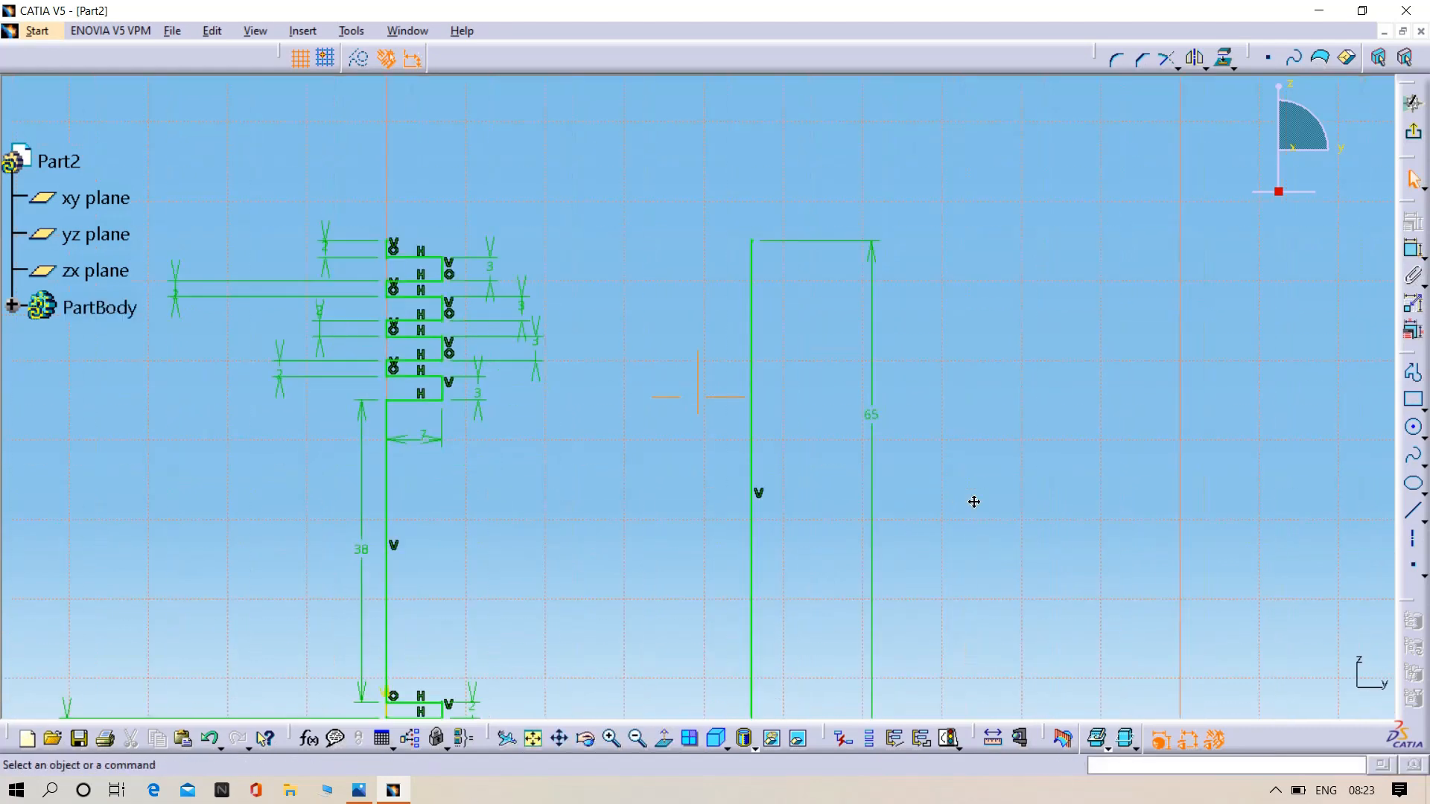
- Check the reference drawing and close the profile's top with a three-point arc of about 107 mm radius between both upper endpoints
left_click(368, 796)
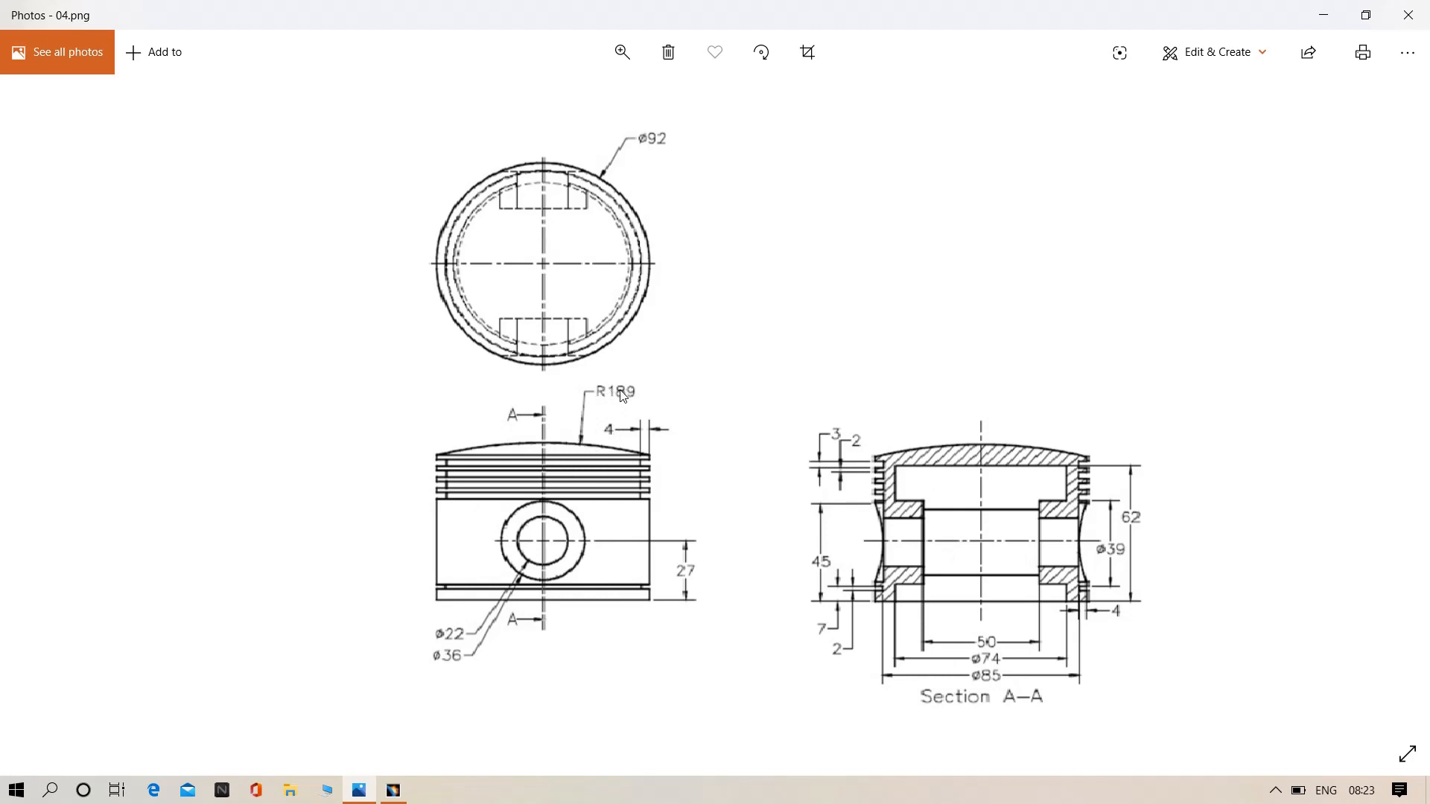
left_click(393, 791)
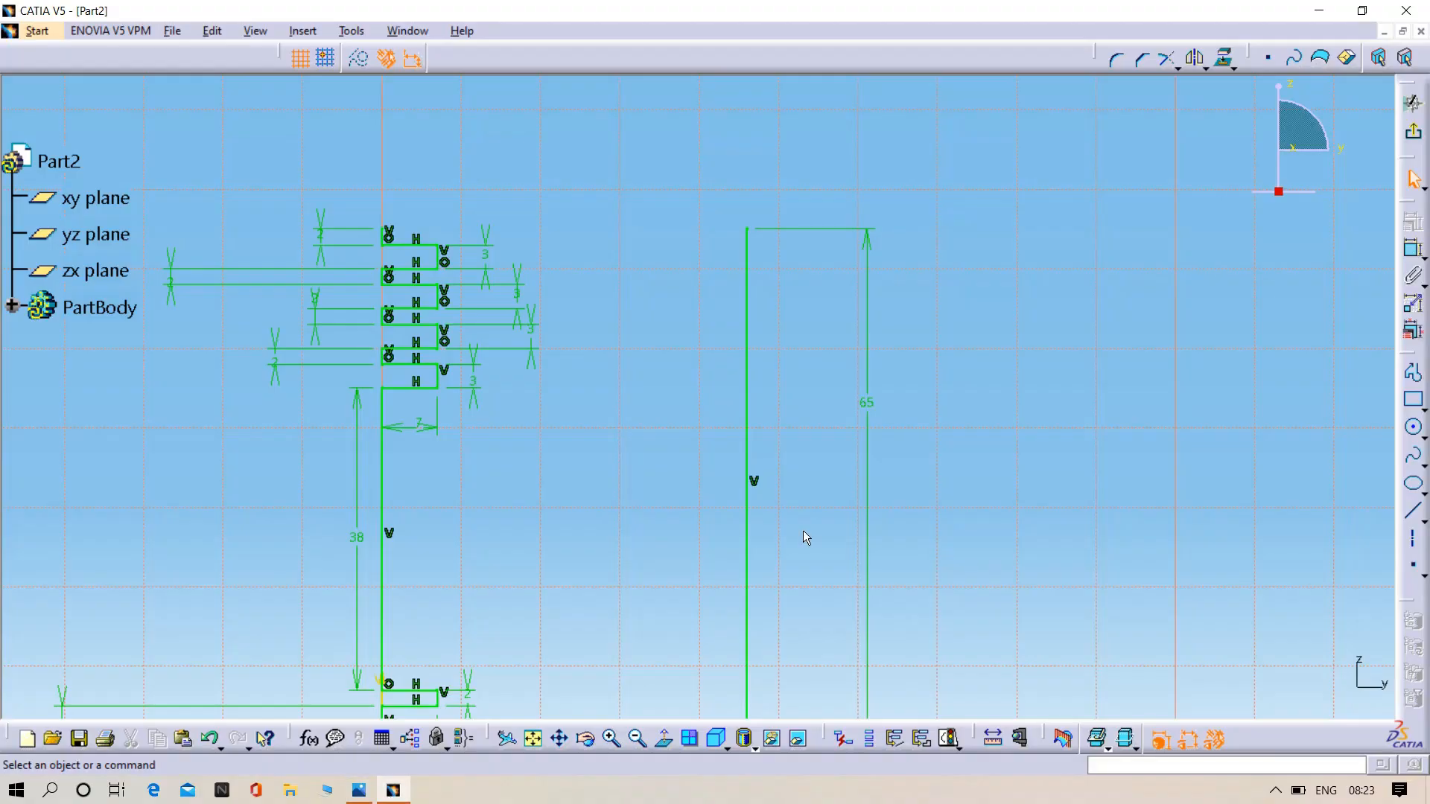
left_click(1423, 433)
left_click(1387, 448)
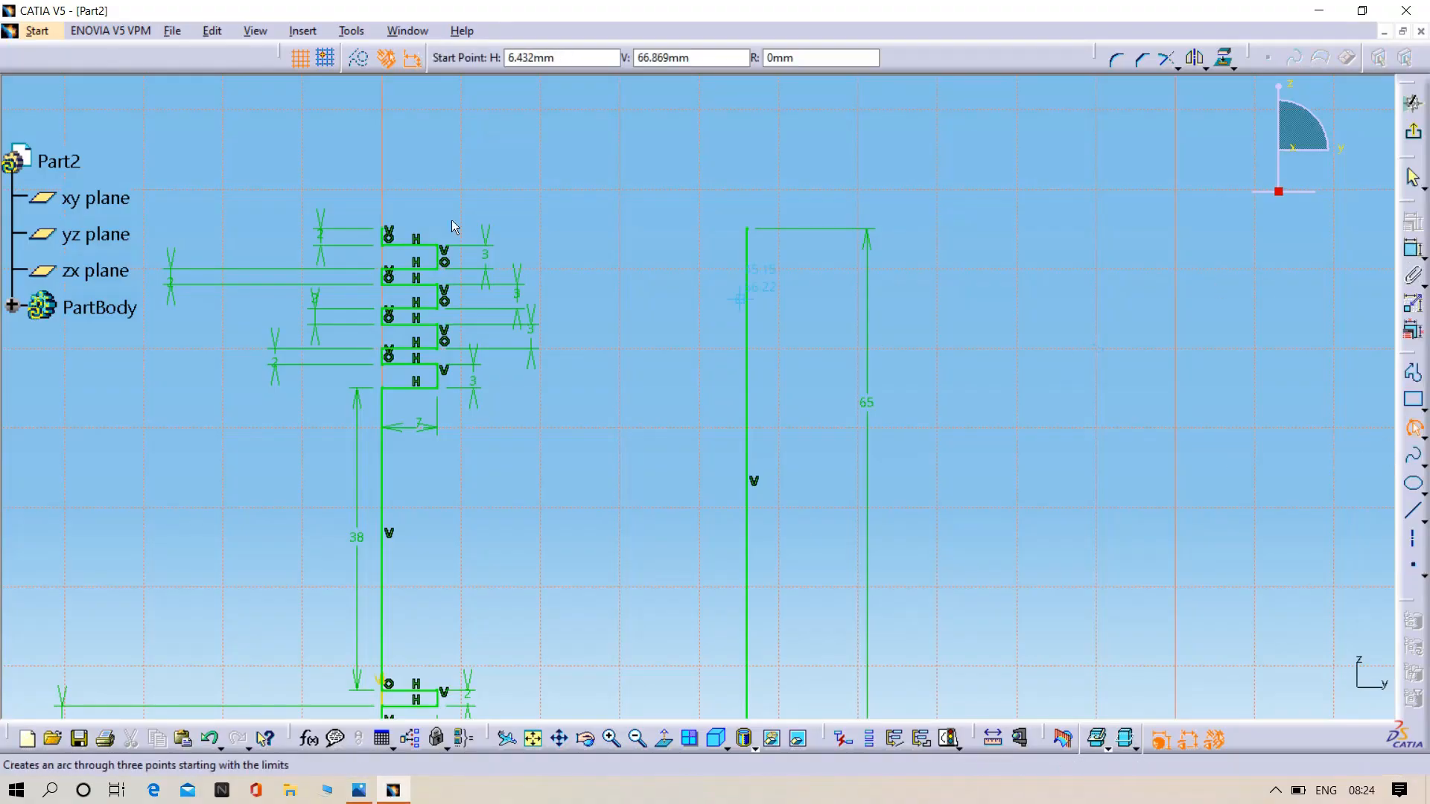
left_click(391, 234)
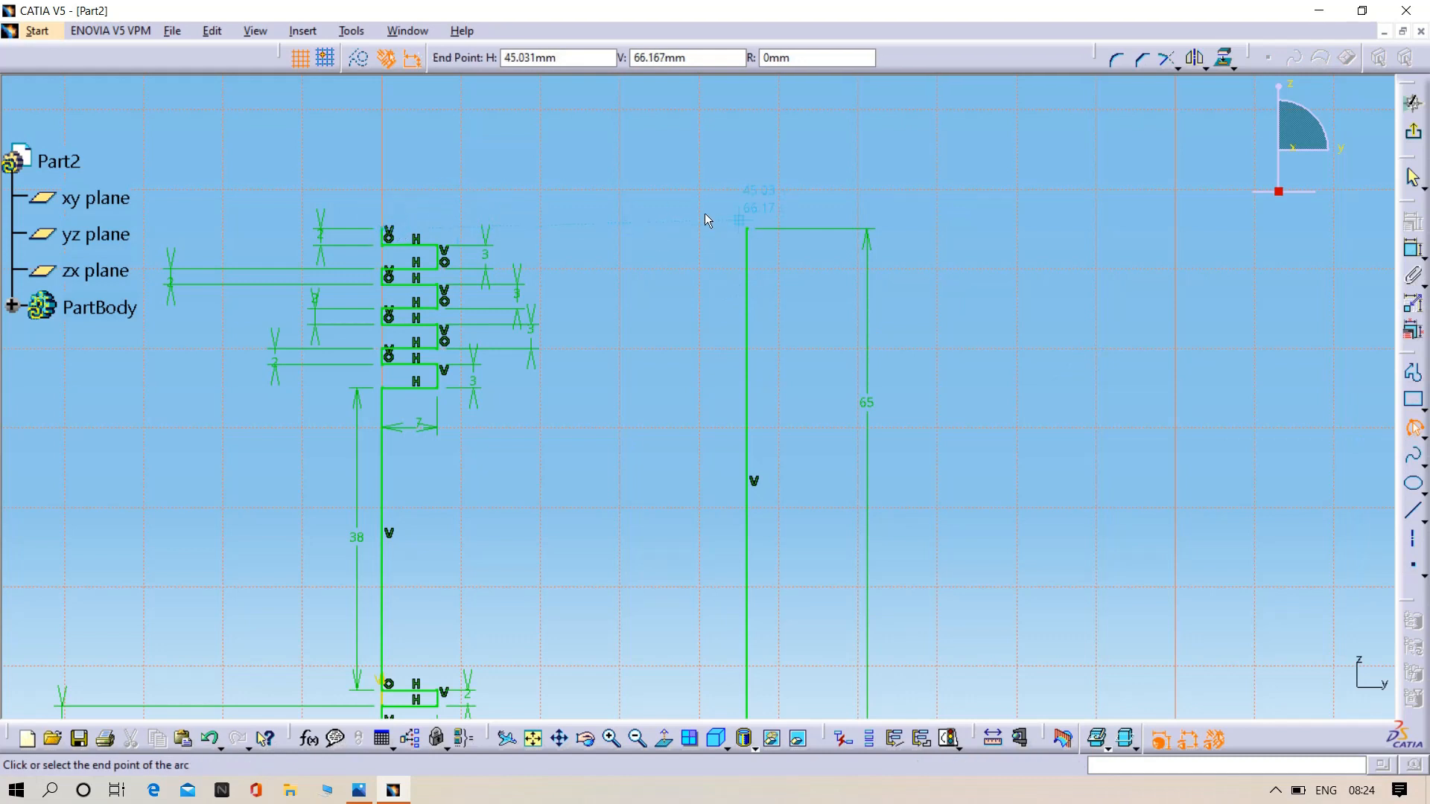
left_click(750, 231)
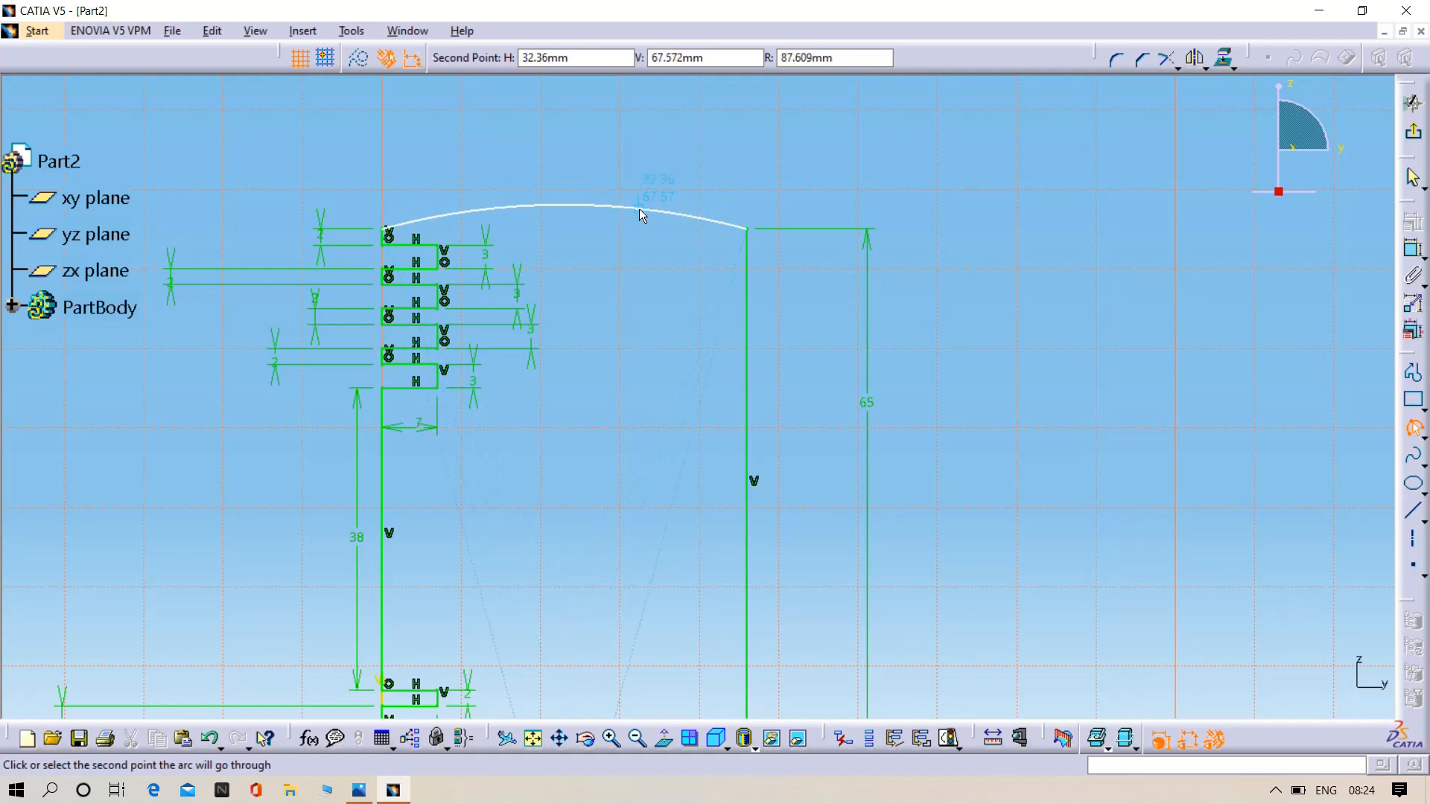
left_click(638, 211)
- Dimension the radius of the crown arc and set it to 189 mm
left_click(1413, 249)
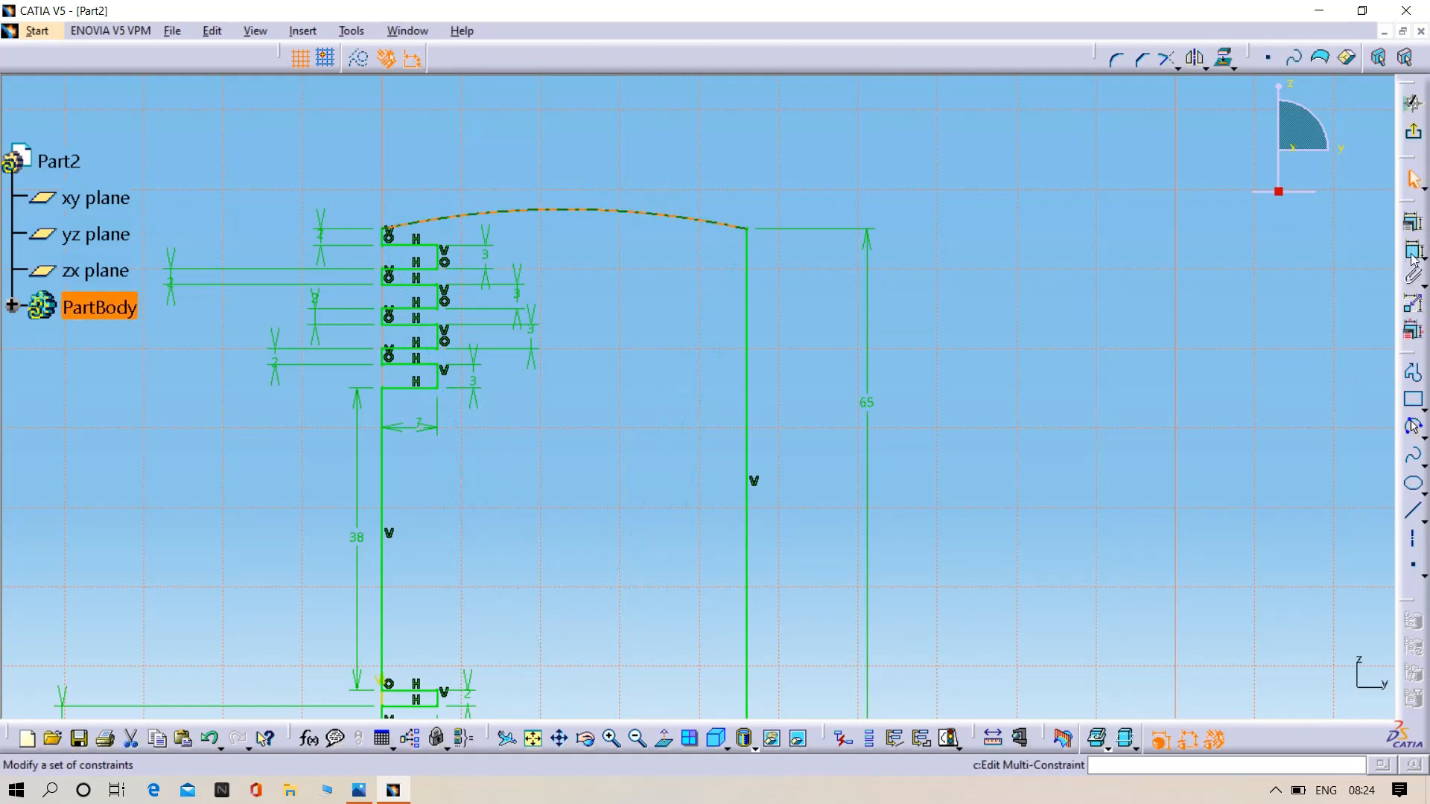
left_click(718, 221)
left_click(741, 162)
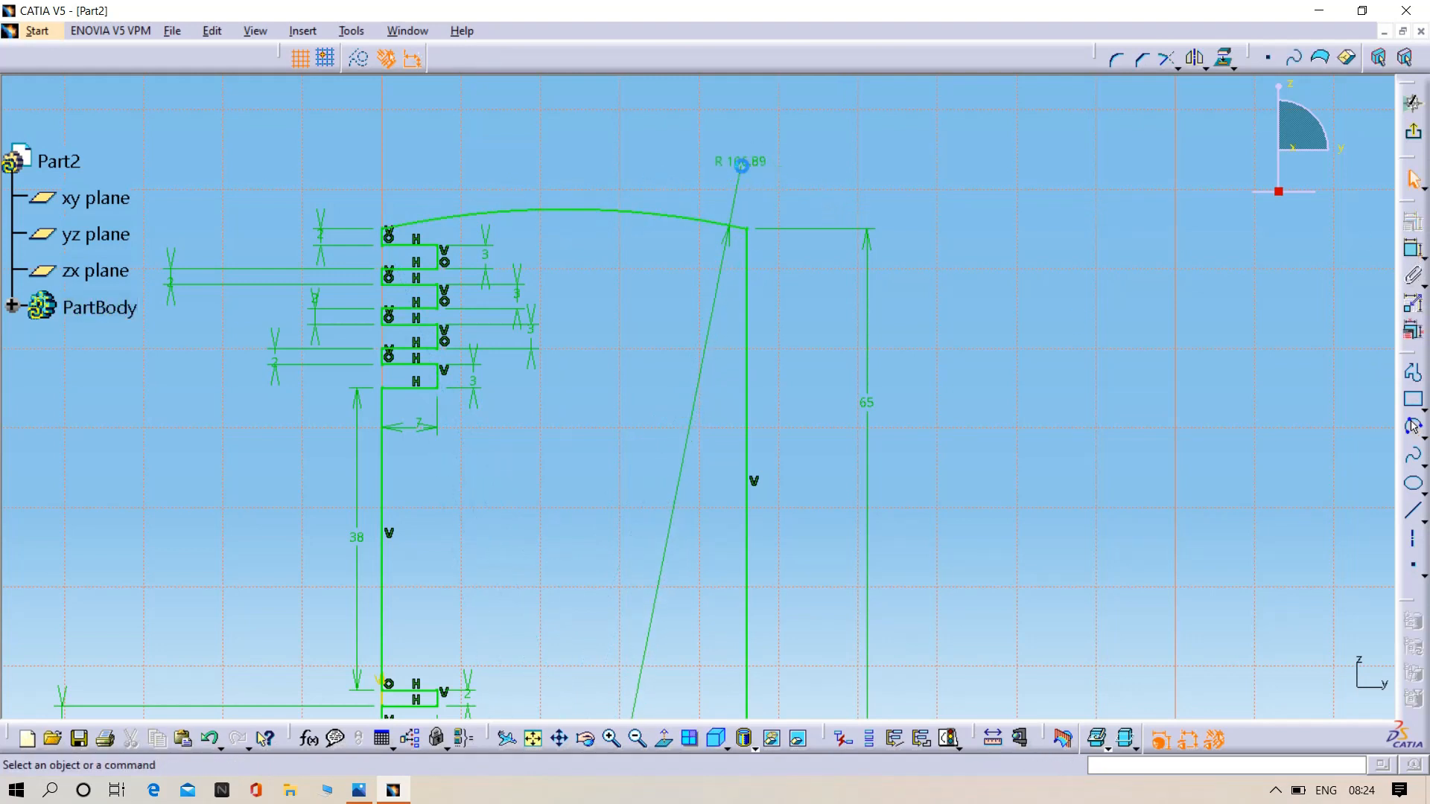
double_click(741, 161)
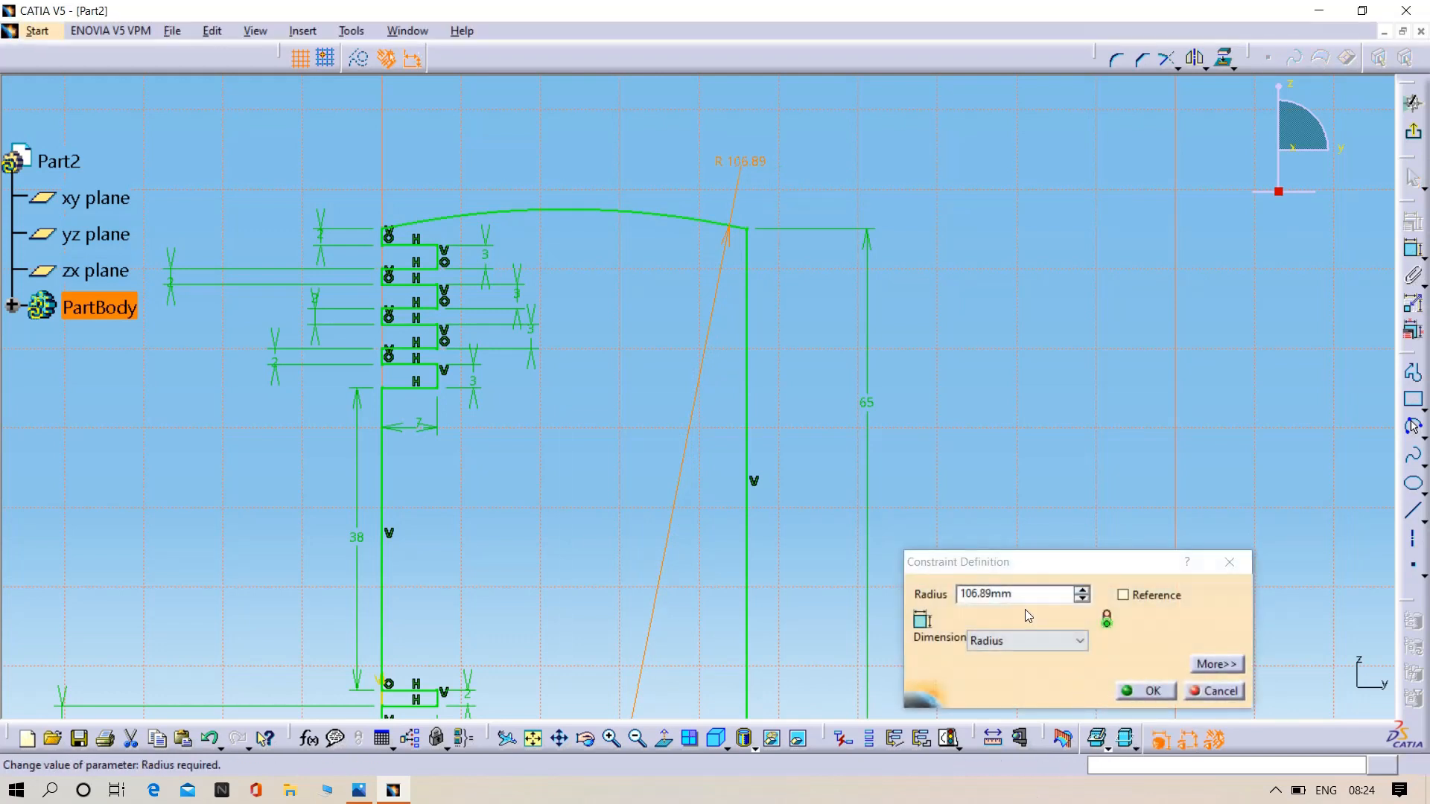
key("BackSpace")
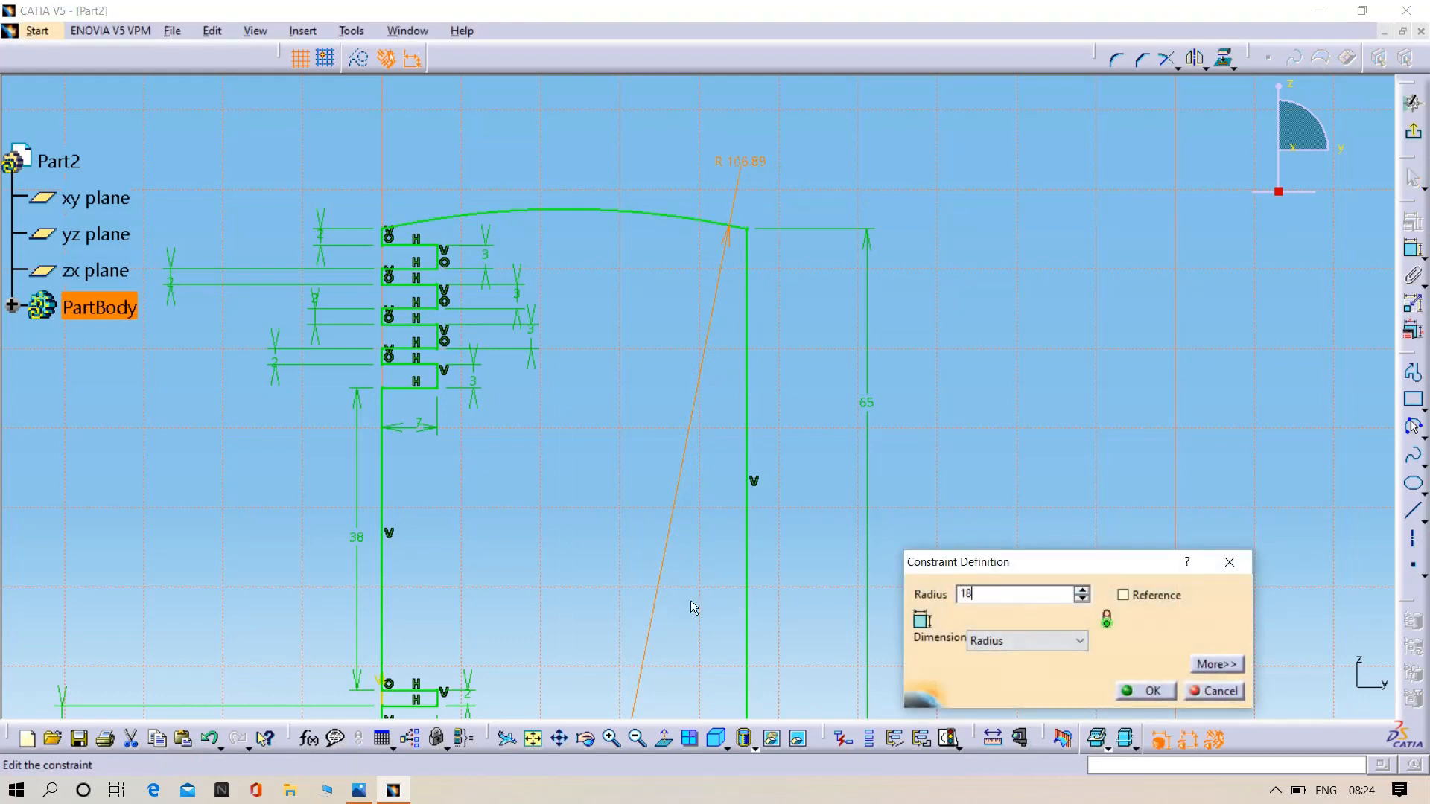
type("189")
key("Return")
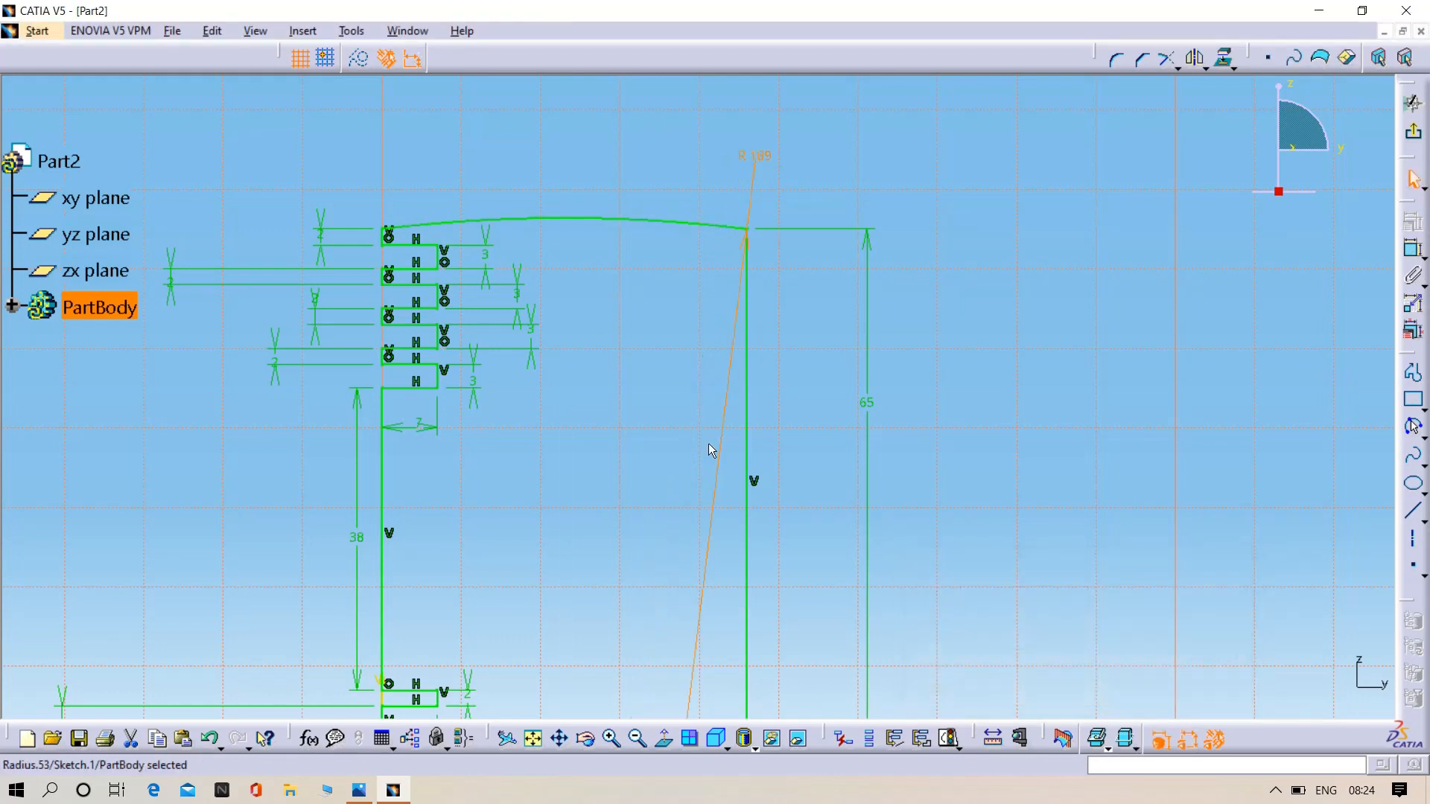
mouse_move(835, 351)
middle_mouse_down()
mouse_move(802, 275)
mouse_move(811, 303)
middle_mouse_up()
left_click(802, 275)
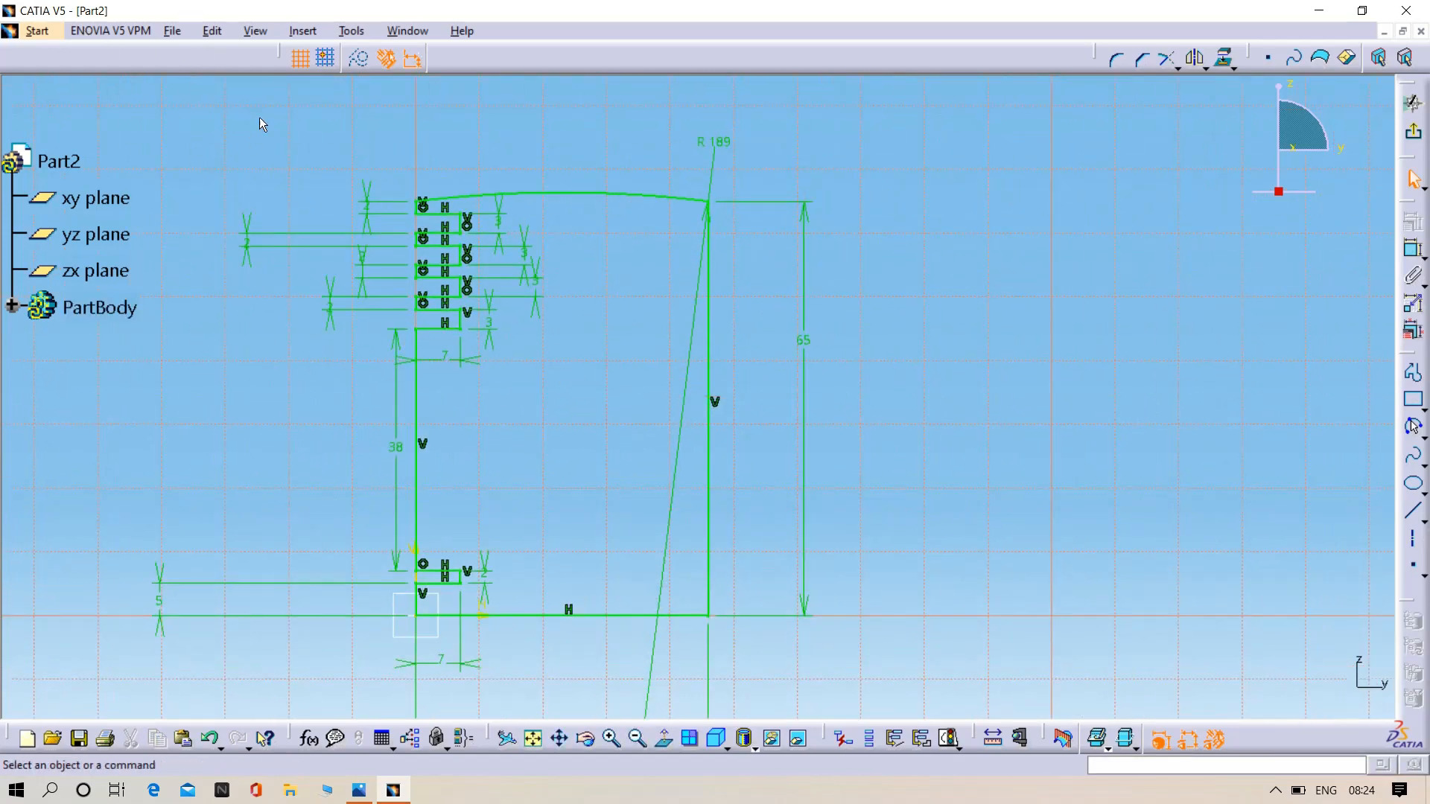
- Run a Sketch Analysis and check whether the implicit profile is closed
left_click(344, 30)
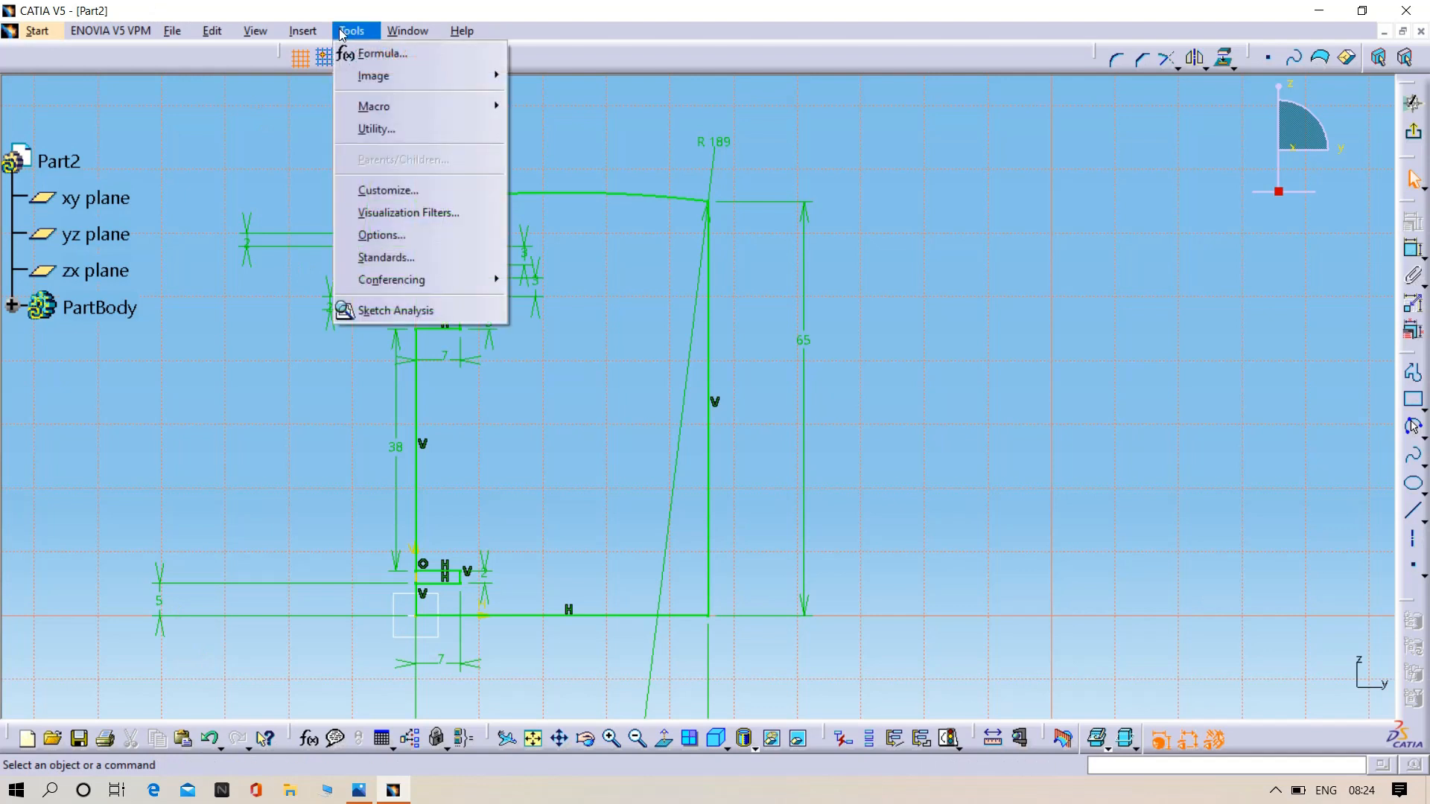
left_click(394, 310)
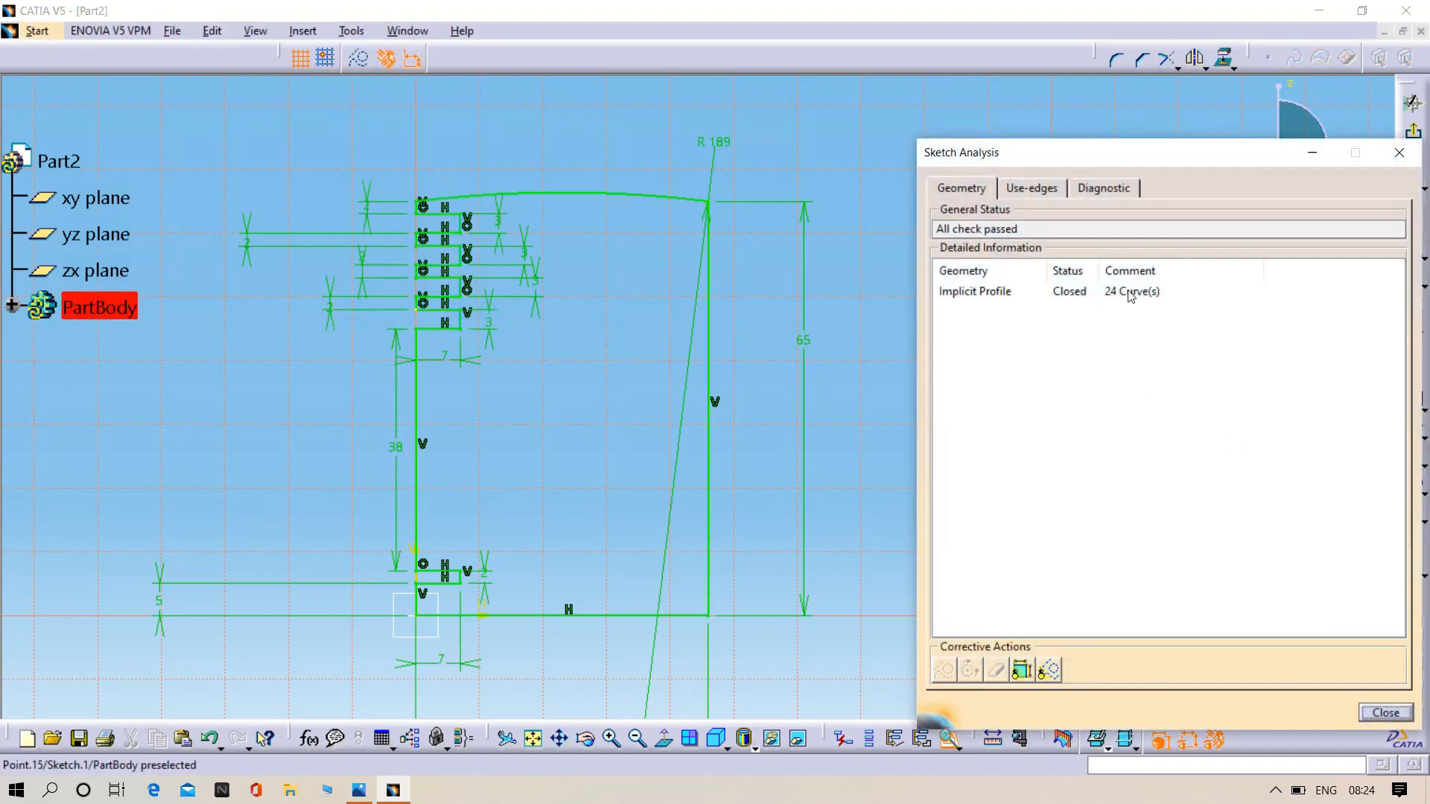
left_click(1077, 295)
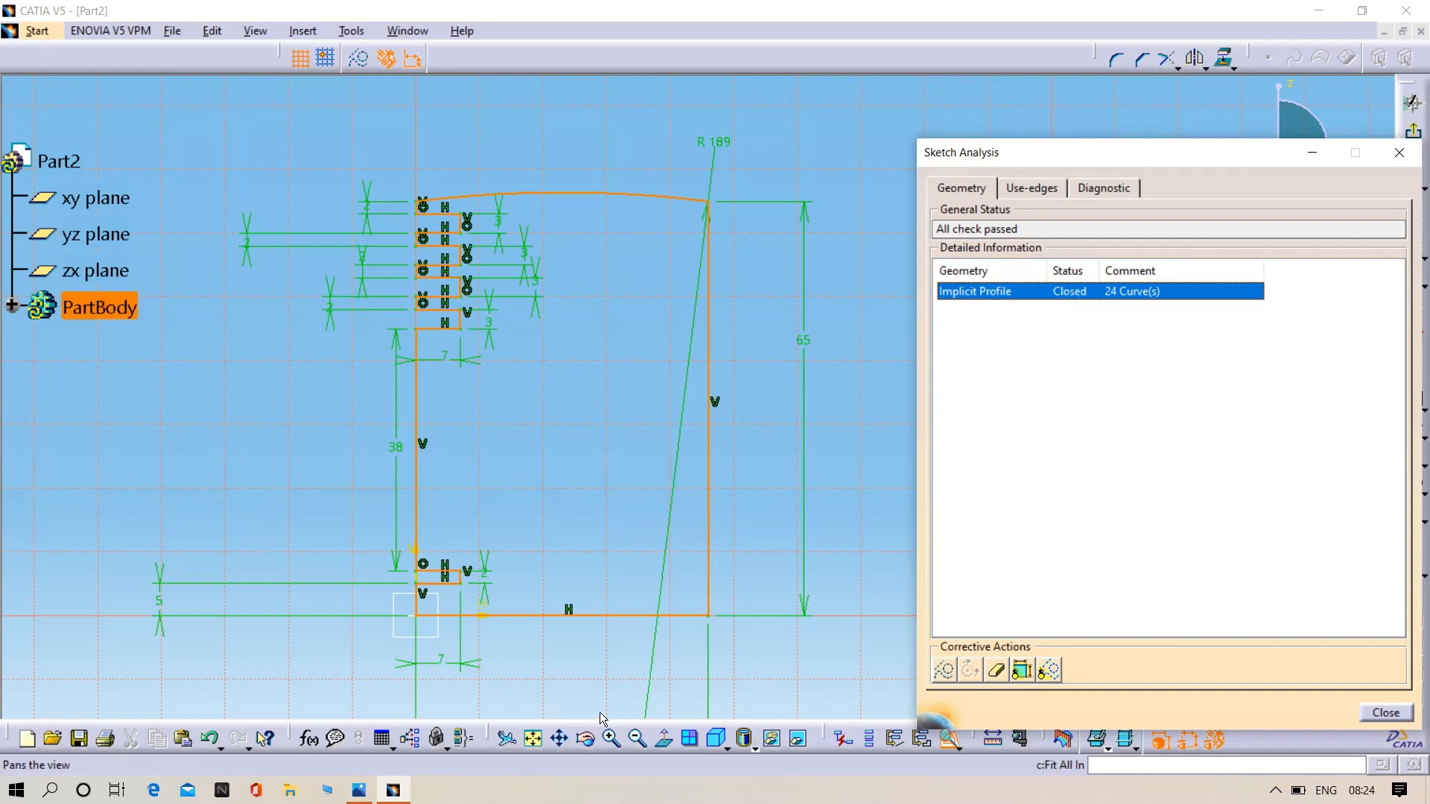
left_click(1386, 713)
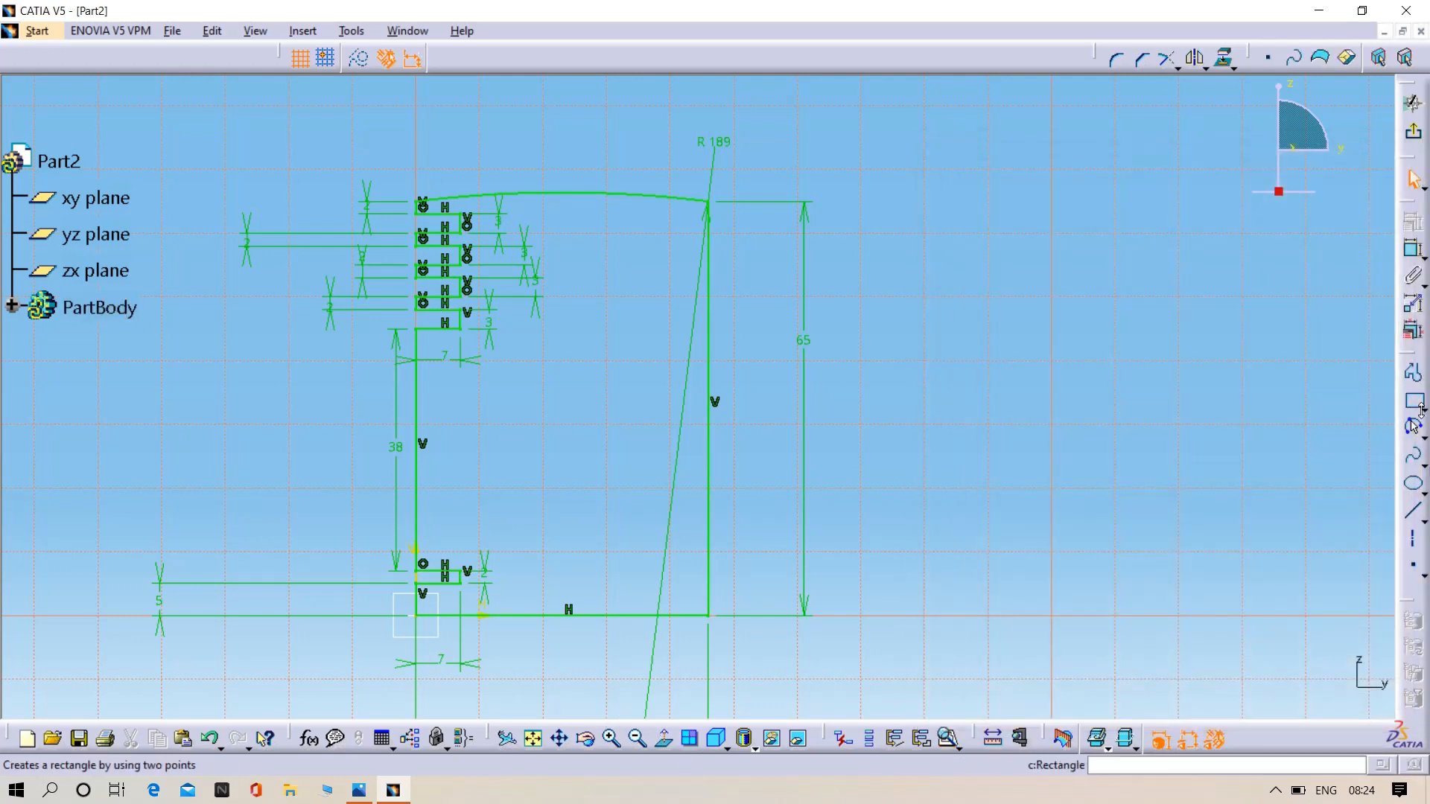
- Try to revolve the profile 360° as a shaft about its long vertical centre line, and undo the shaft
left_click(1413, 102)
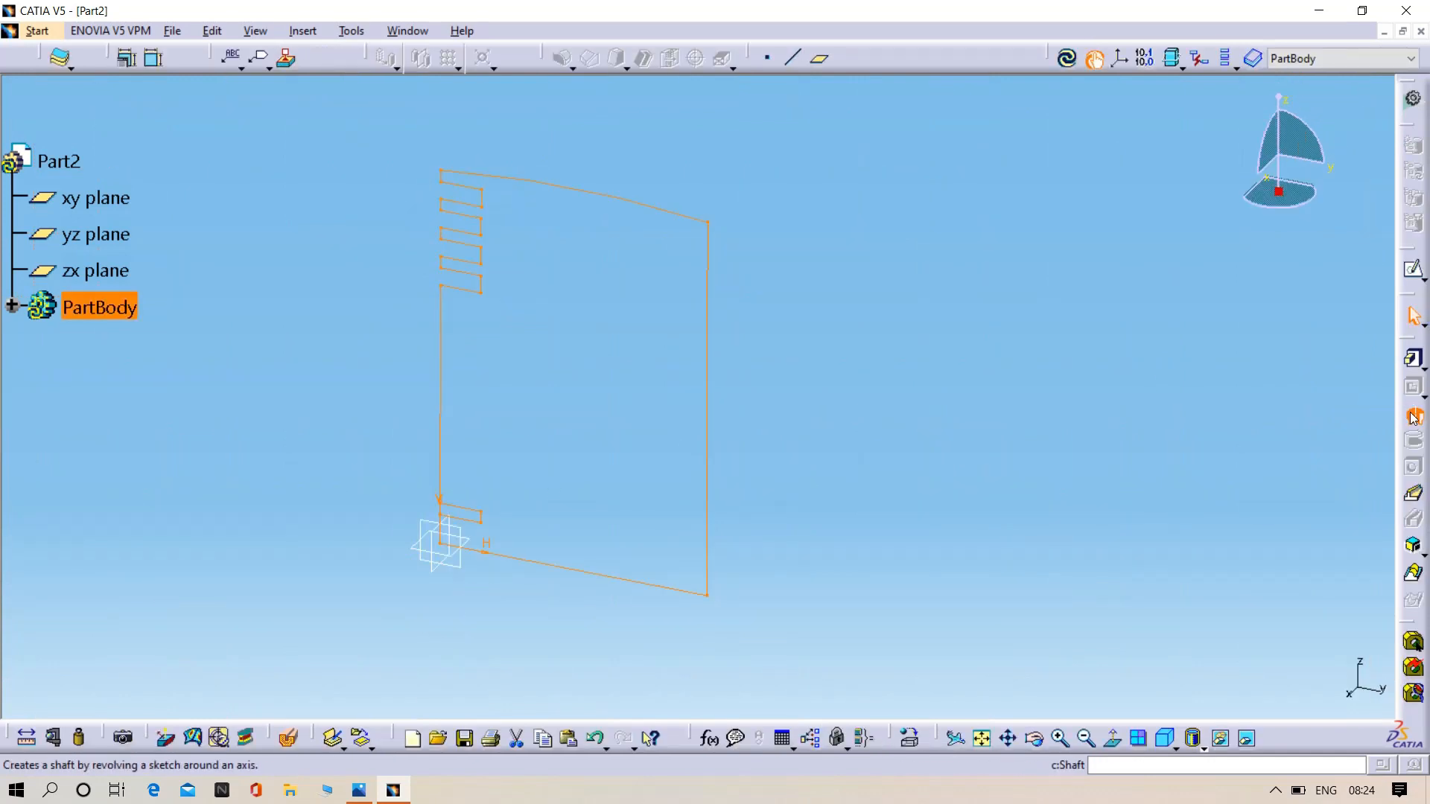
left_click(1412, 417)
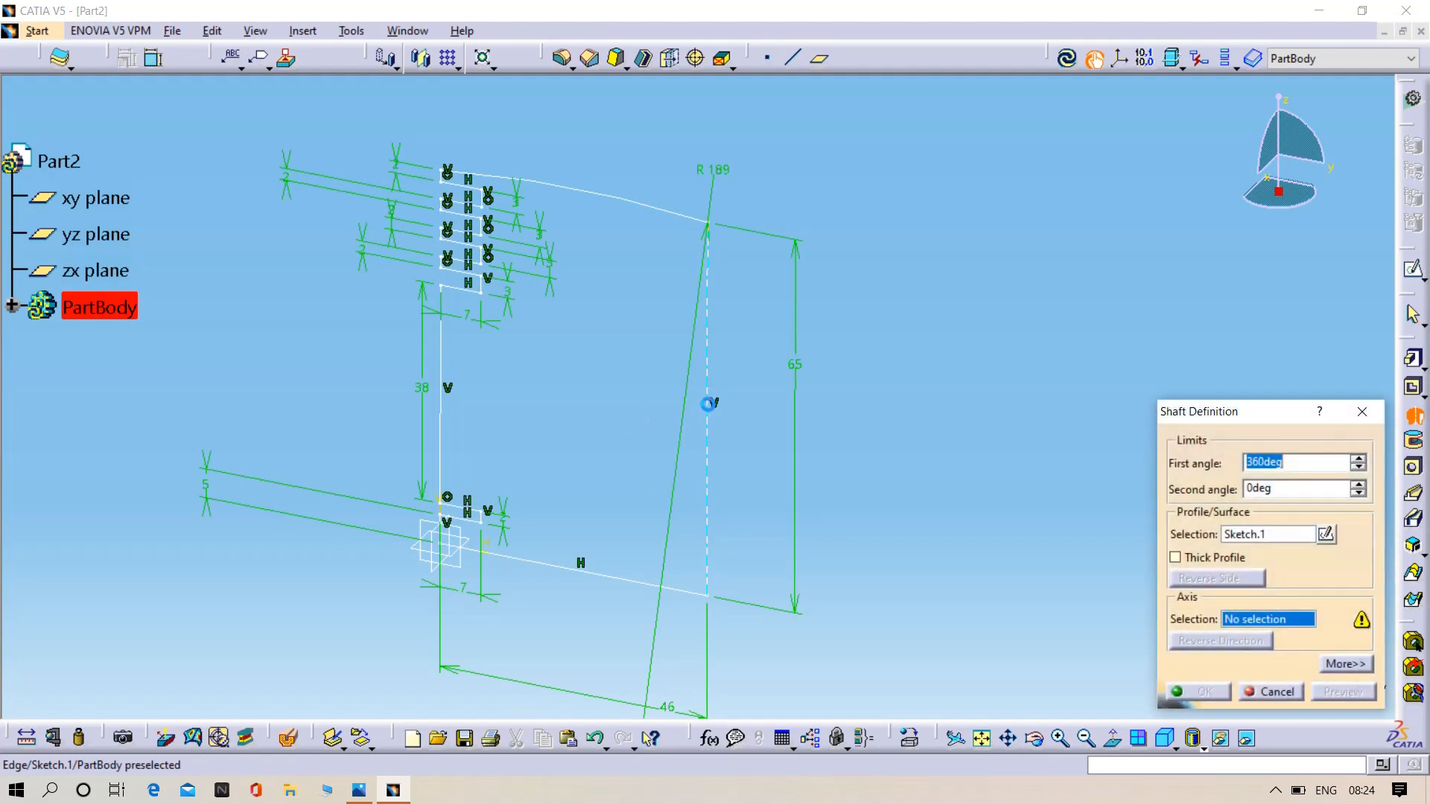
left_click(1341, 692)
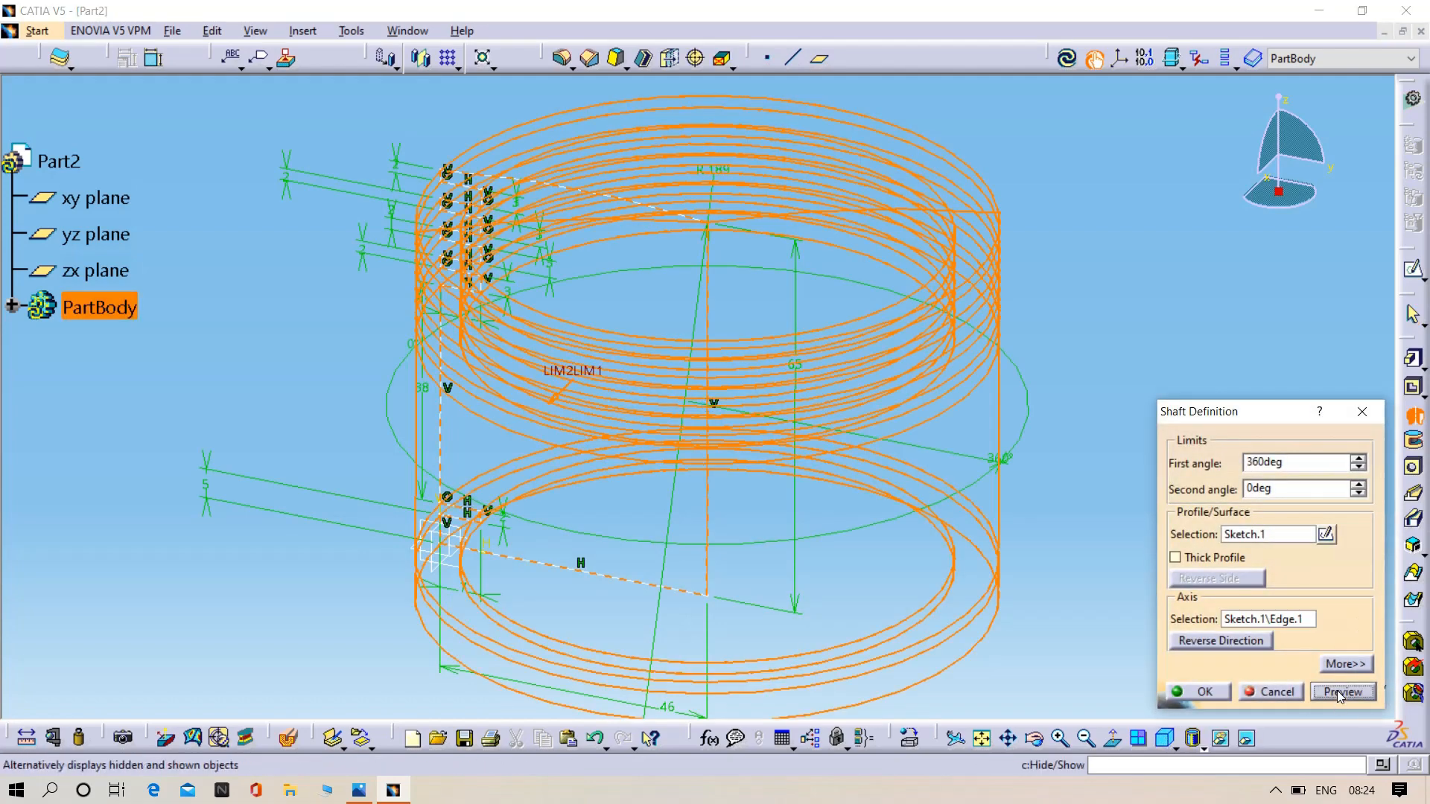
left_click(1204, 692)
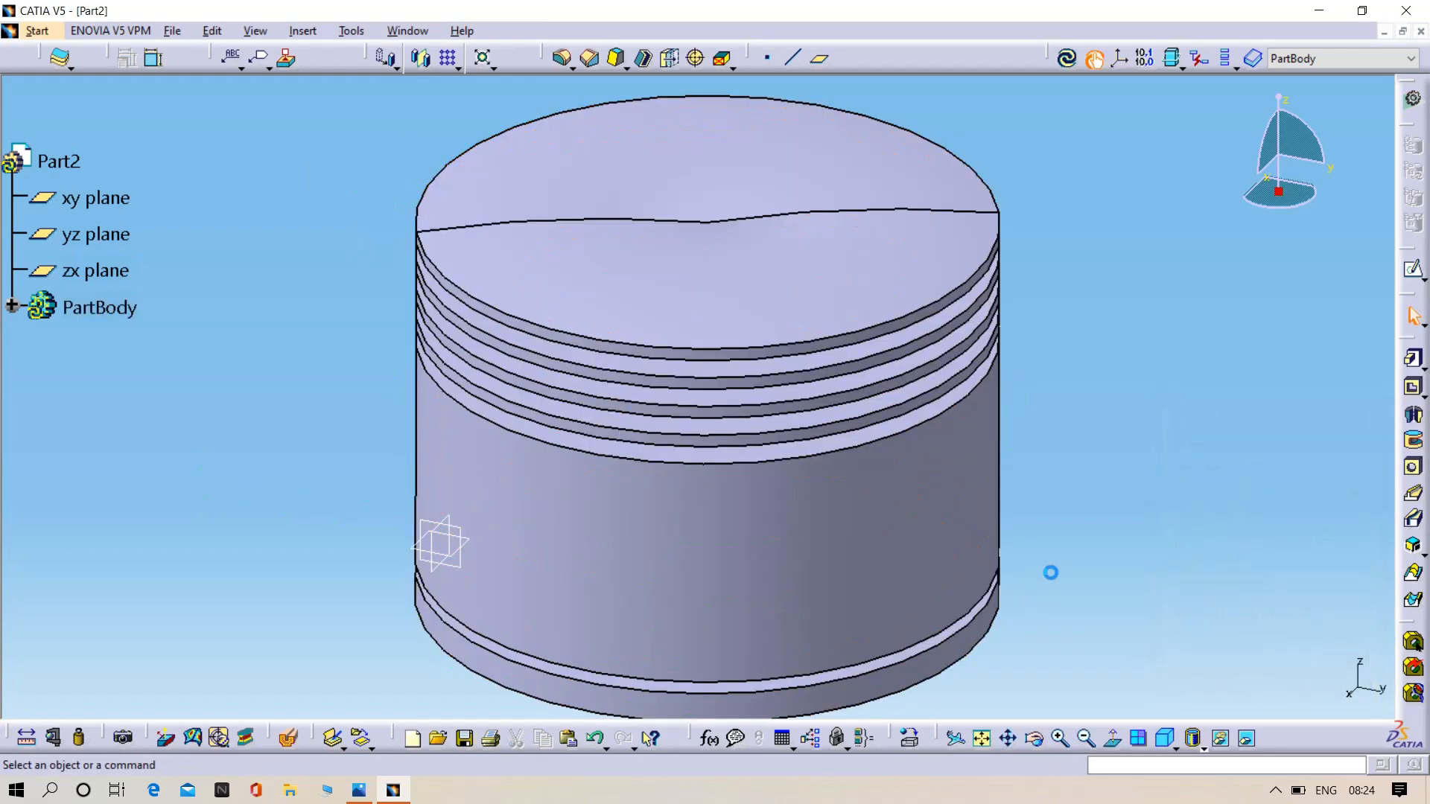
mouse_move(1050, 574)
middle_mouse_down()
mouse_move(907, 533)
mouse_move(821, 653)
mouse_move(808, 549)
mouse_move(919, 517)
mouse_move(759, 521)
mouse_move(881, 516)
mouse_move(873, 504)
mouse_move(917, 527)
middle_mouse_up()
left_click(917, 527)
key("ctrl+z")
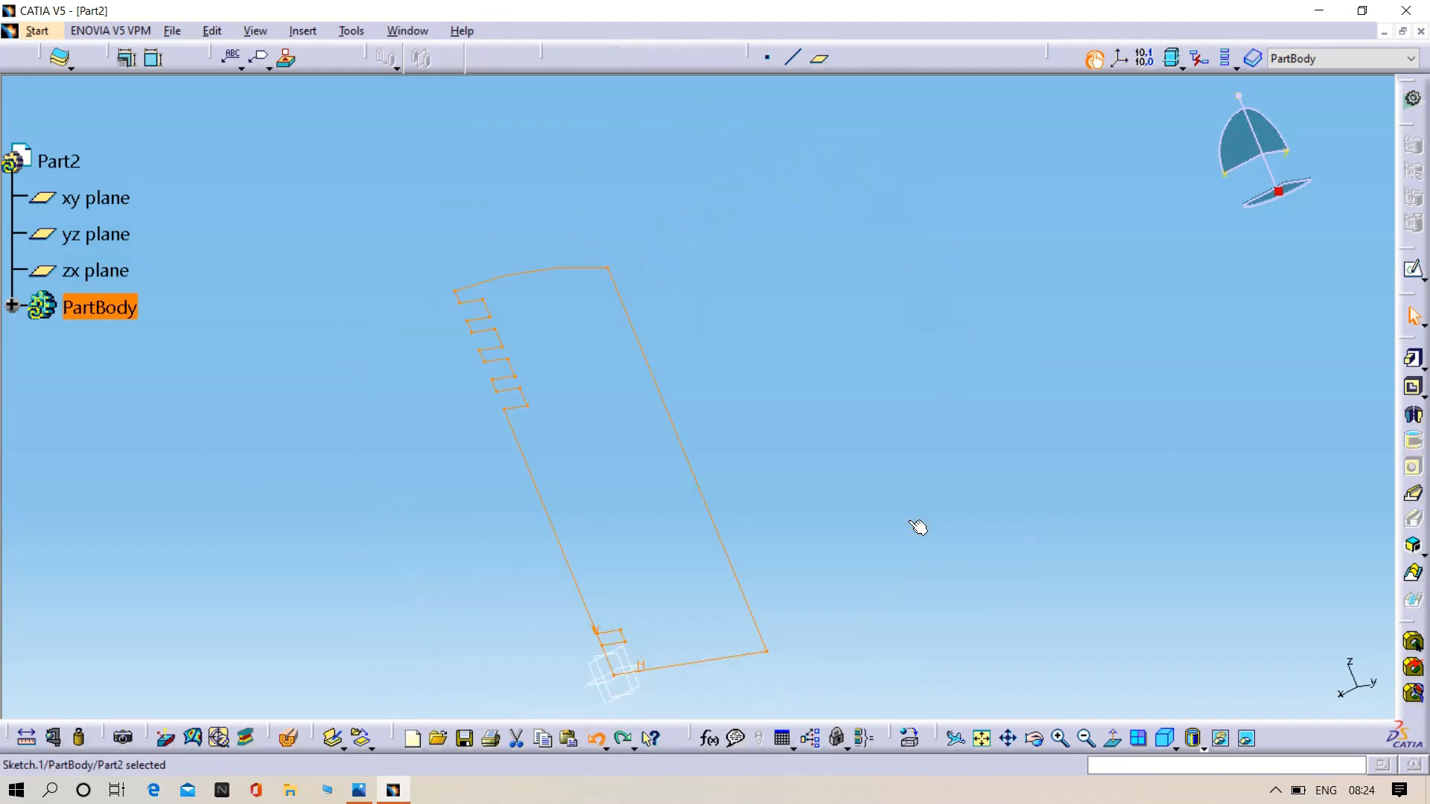
- Reopen the profile sketch and set the length of the vertical centre line to 67 mm
left_click(1411, 274)
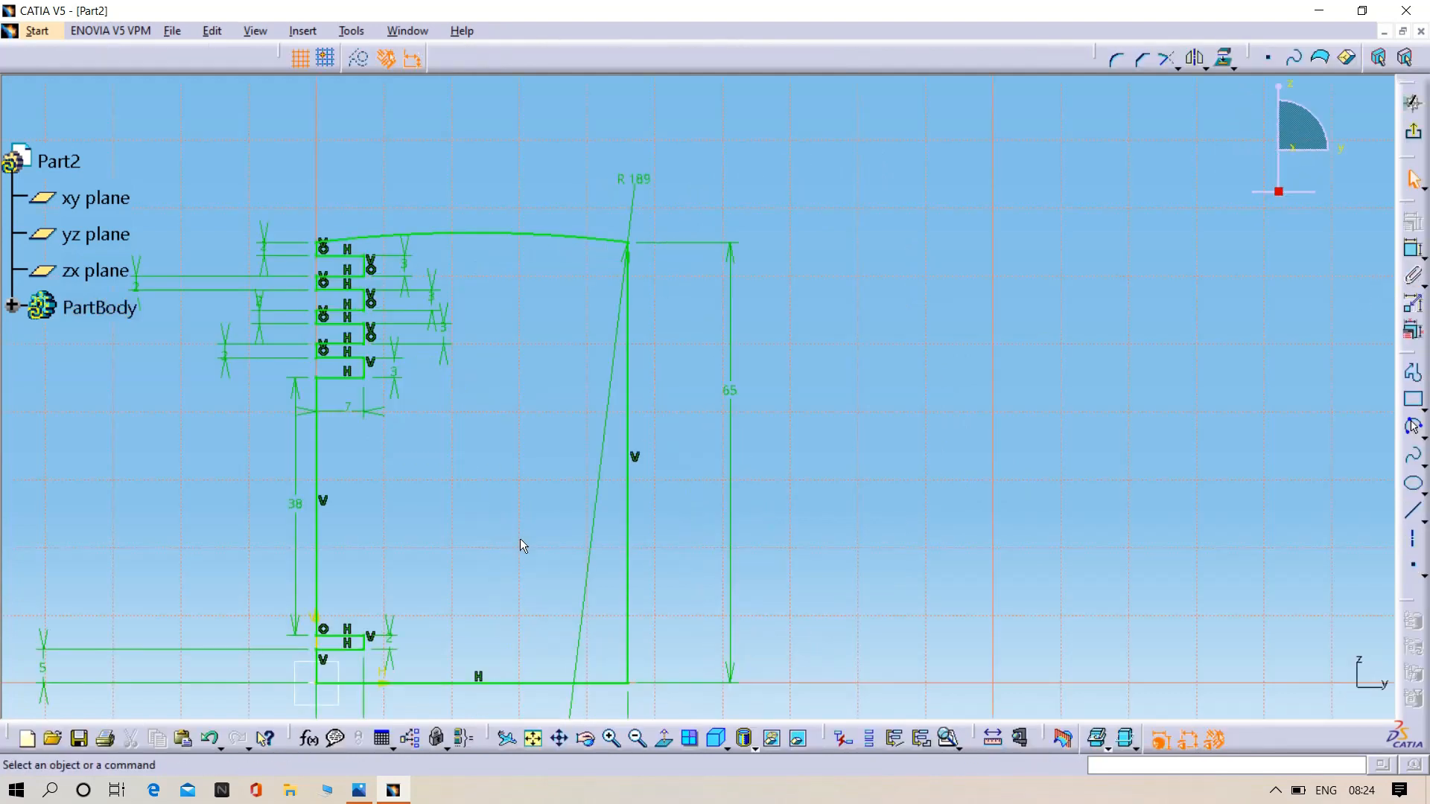
double_click(733, 399)
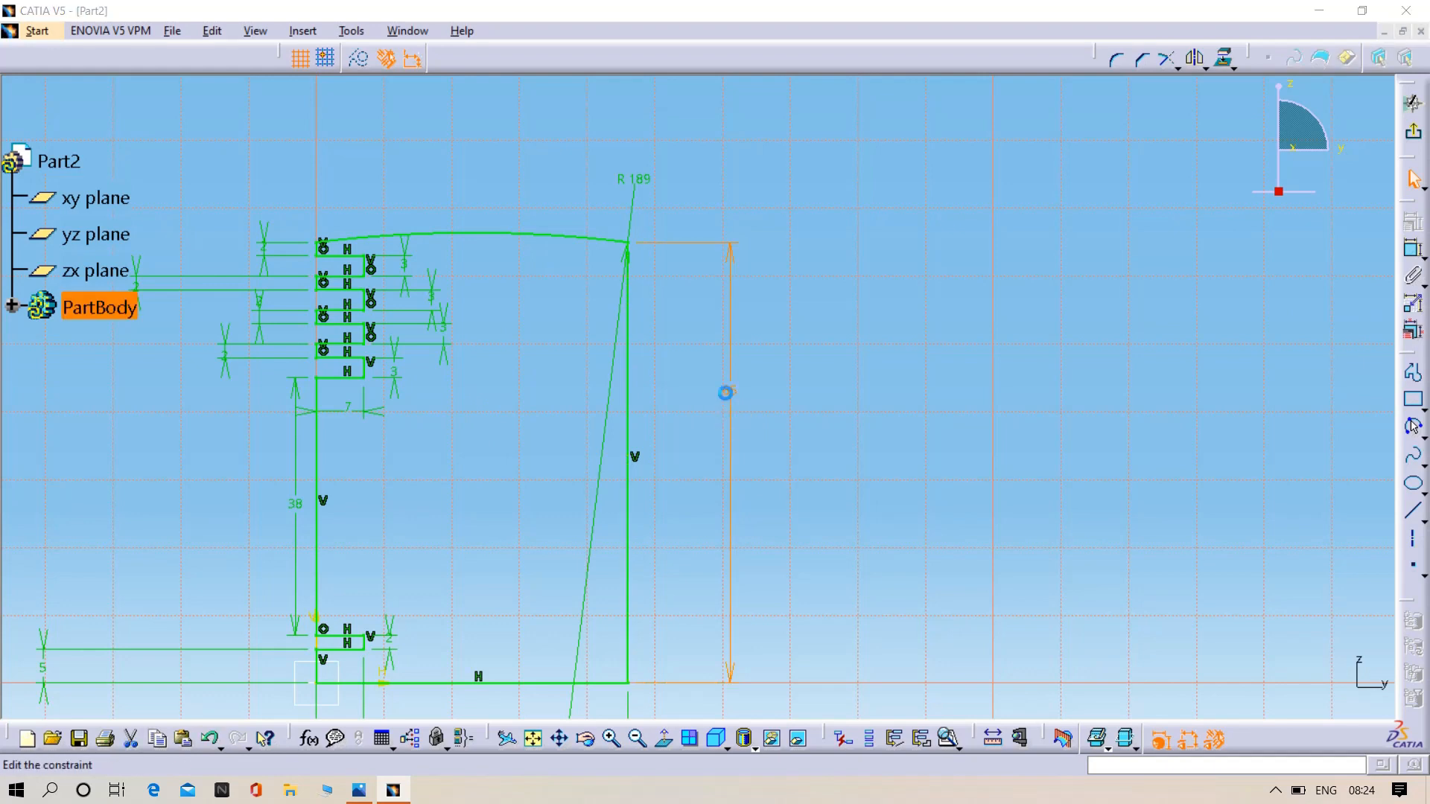
key("BackSpace")
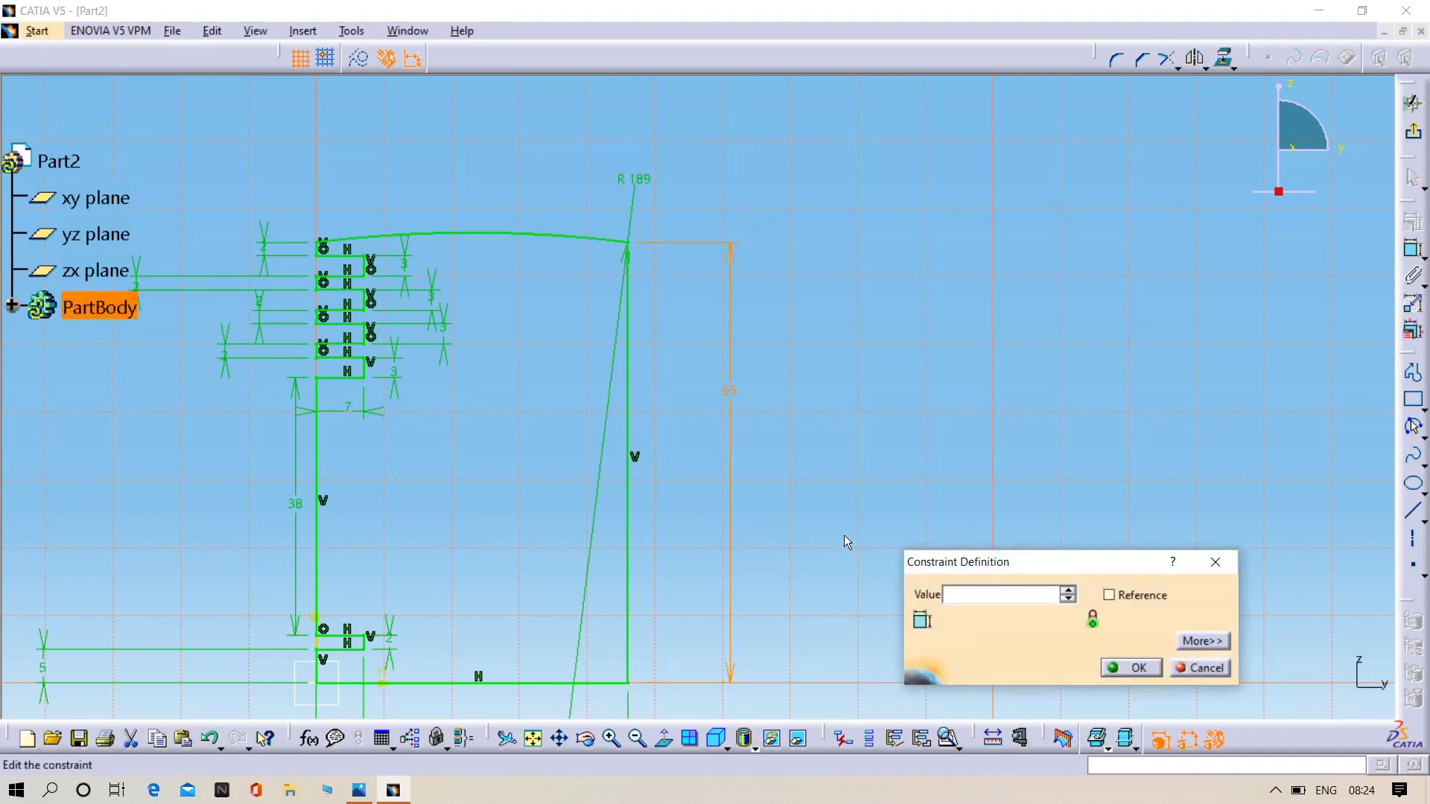
type("67")
key("Return")
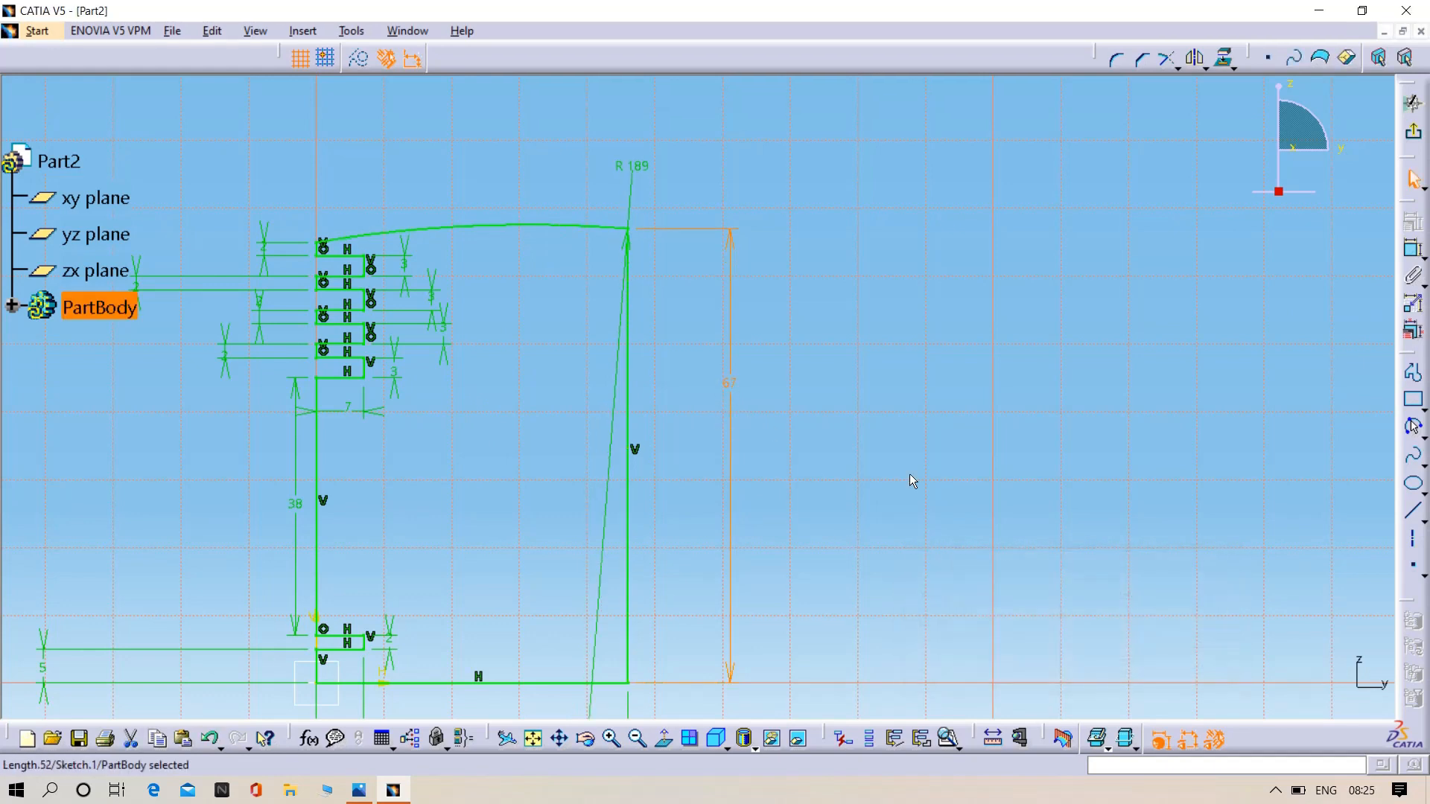
left_click(833, 430)
- Exit the sketch and revolve the profile 360° as a shaft about the 67 mm vertical line
left_click(1412, 133)
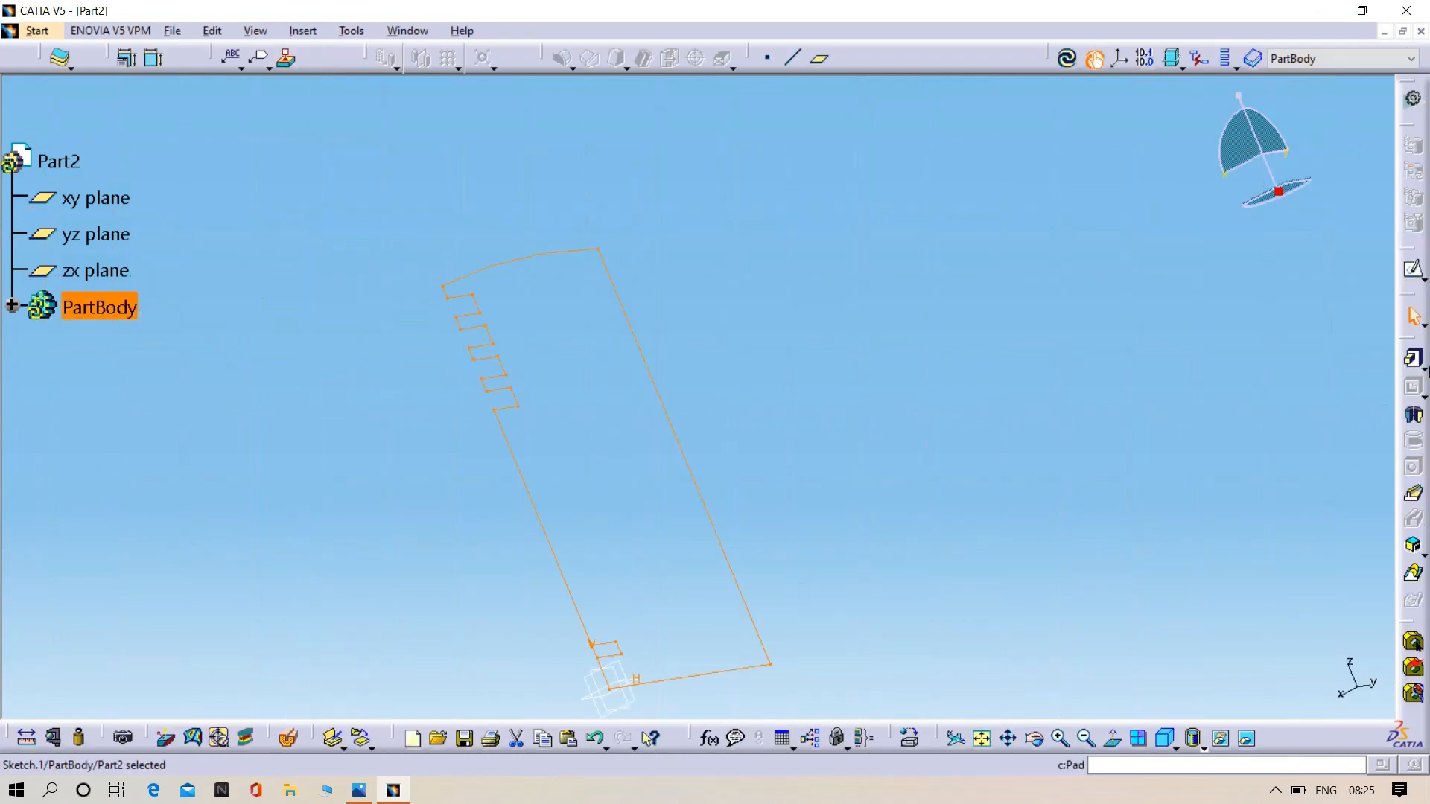
left_click(1413, 414)
left_click(699, 478)
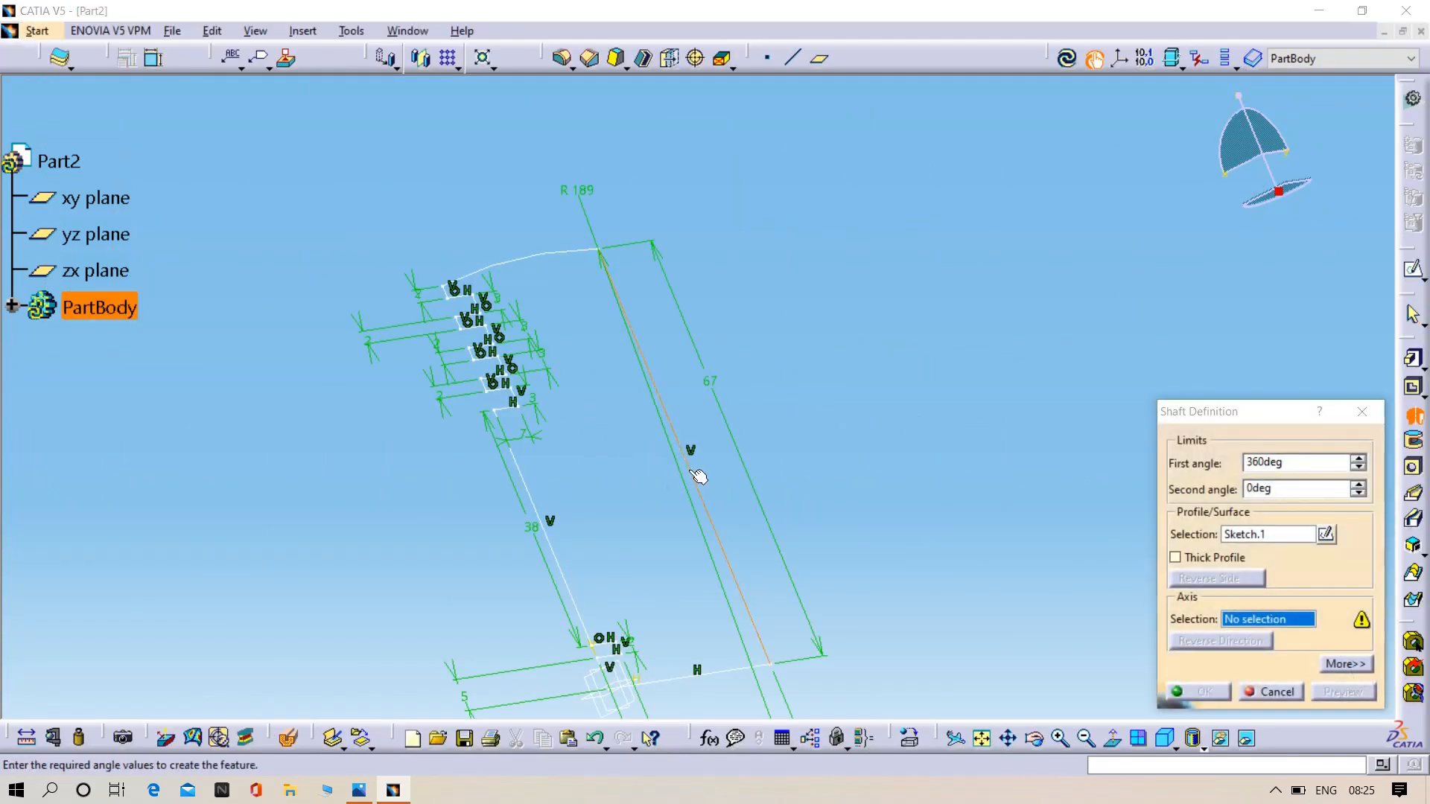
left_click(1339, 694)
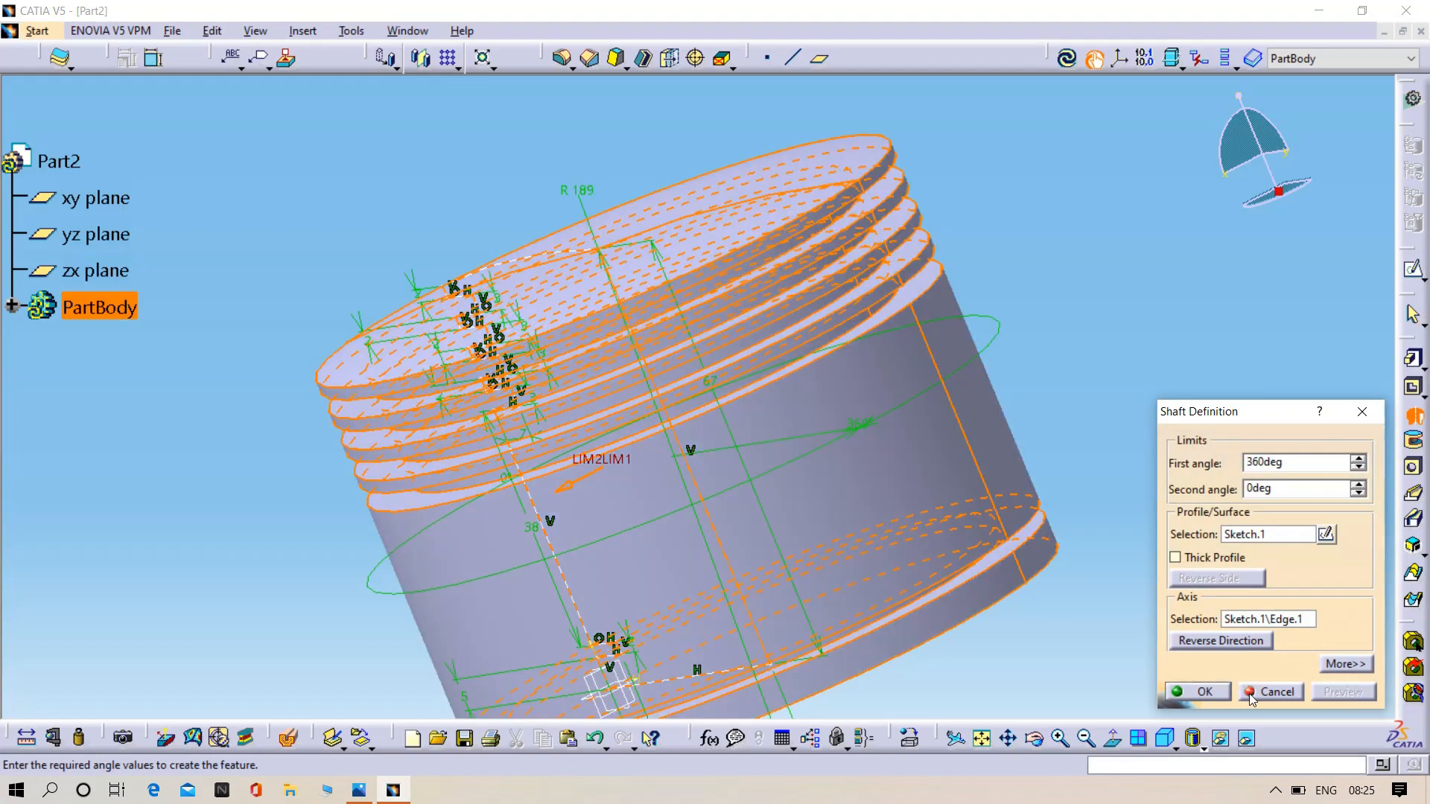
left_click(1203, 691)
- Try to shell the piston with its bottom face removed, 1 mm inside thickness and 7 mm outside thickness
middle_click_drag(1030, 472, 773, 373)
left_click(643, 58)
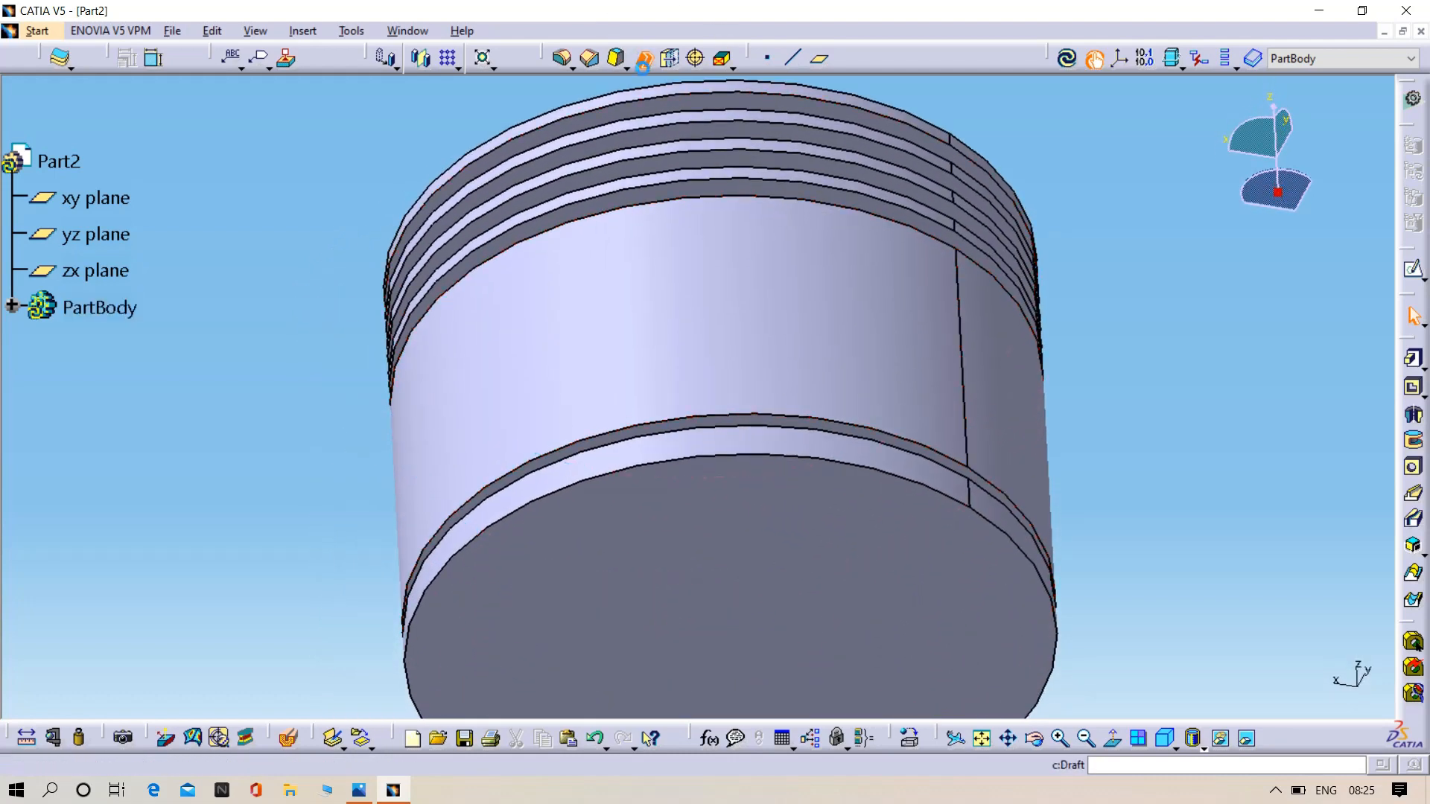
left_click(707, 609)
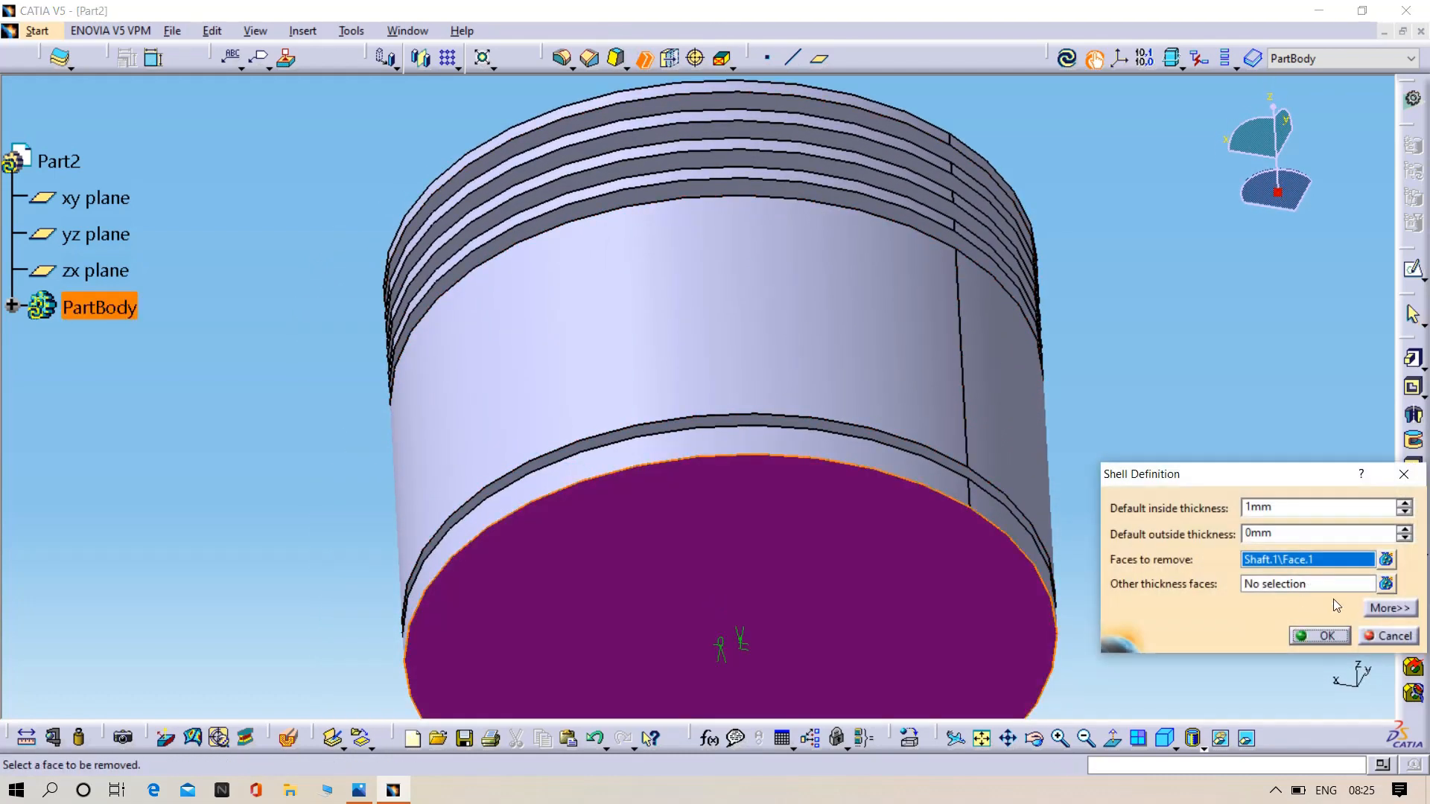
double_click(1312, 538)
type("7")
key("Tab")
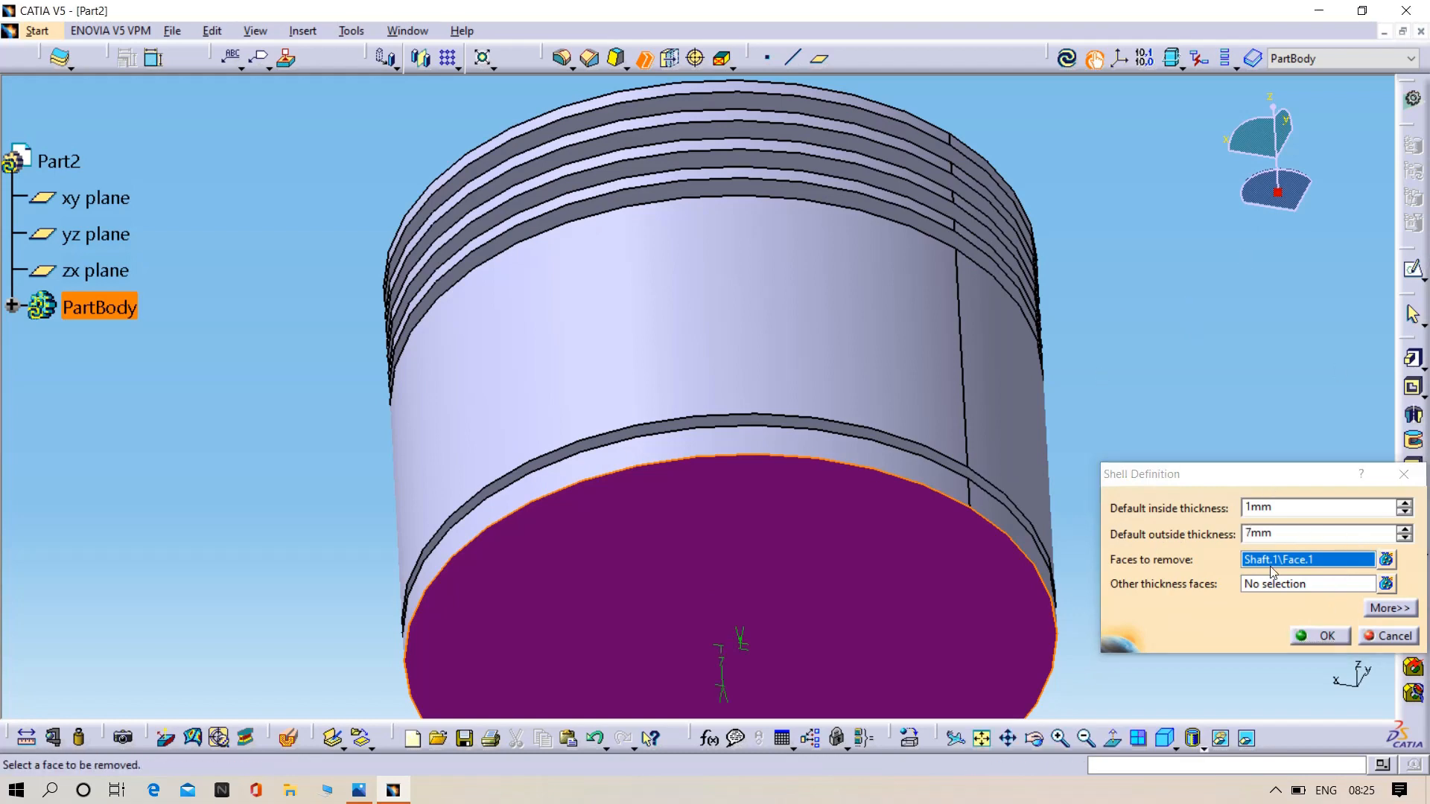
left_click(1320, 635)
middle_click_drag(1238, 533, 1105, 451)
left_click(1104, 453)
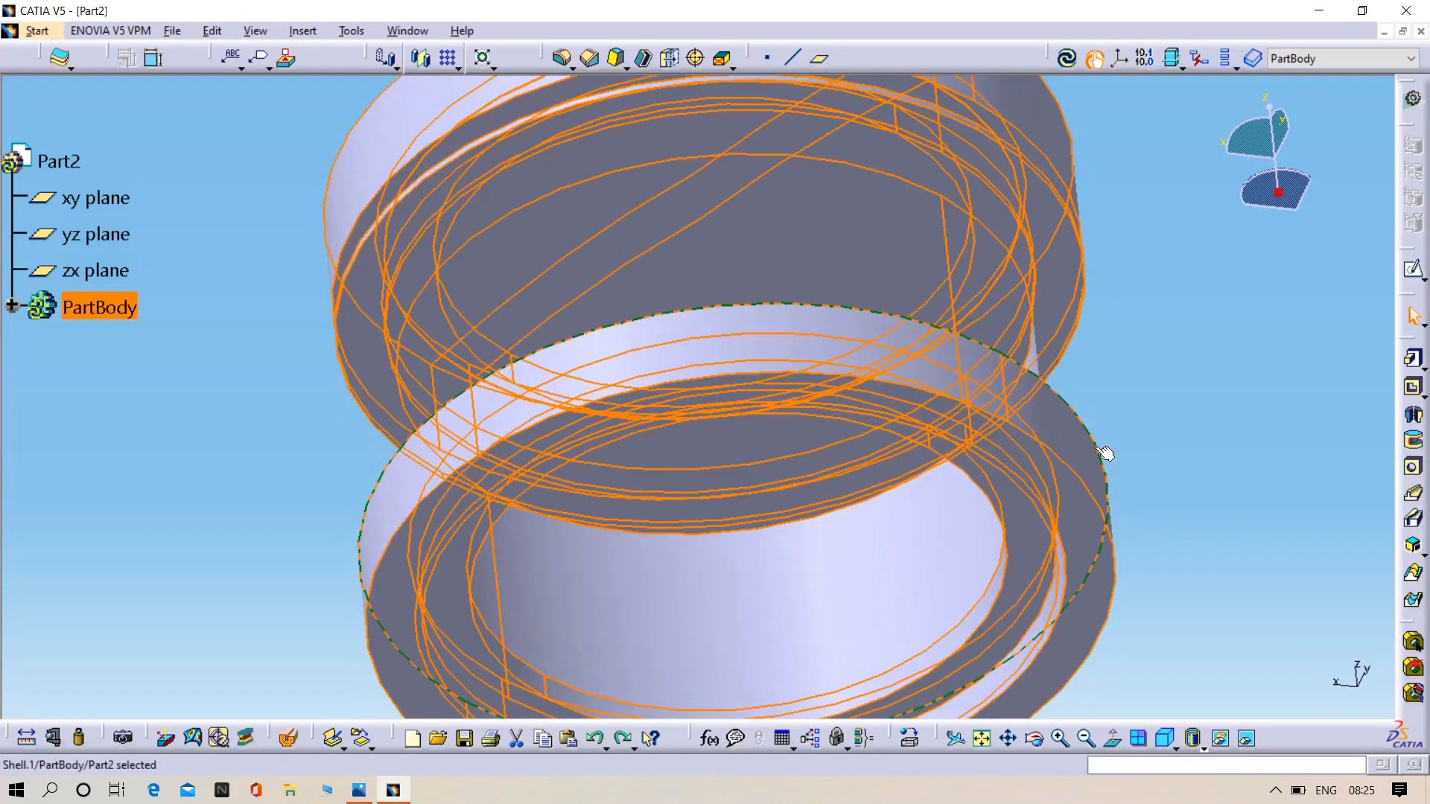
left_click(1163, 391)
- Start a sketch on the piston's flat bottom face and check the bore diameter in the reference drawing 04.png
mouse_move(1186, 399)
middle_mouse_down()
mouse_move(1061, 367)
mouse_move(769, 533)
mouse_move(1030, 595)
middle_mouse_up()
left_click(1030, 596)
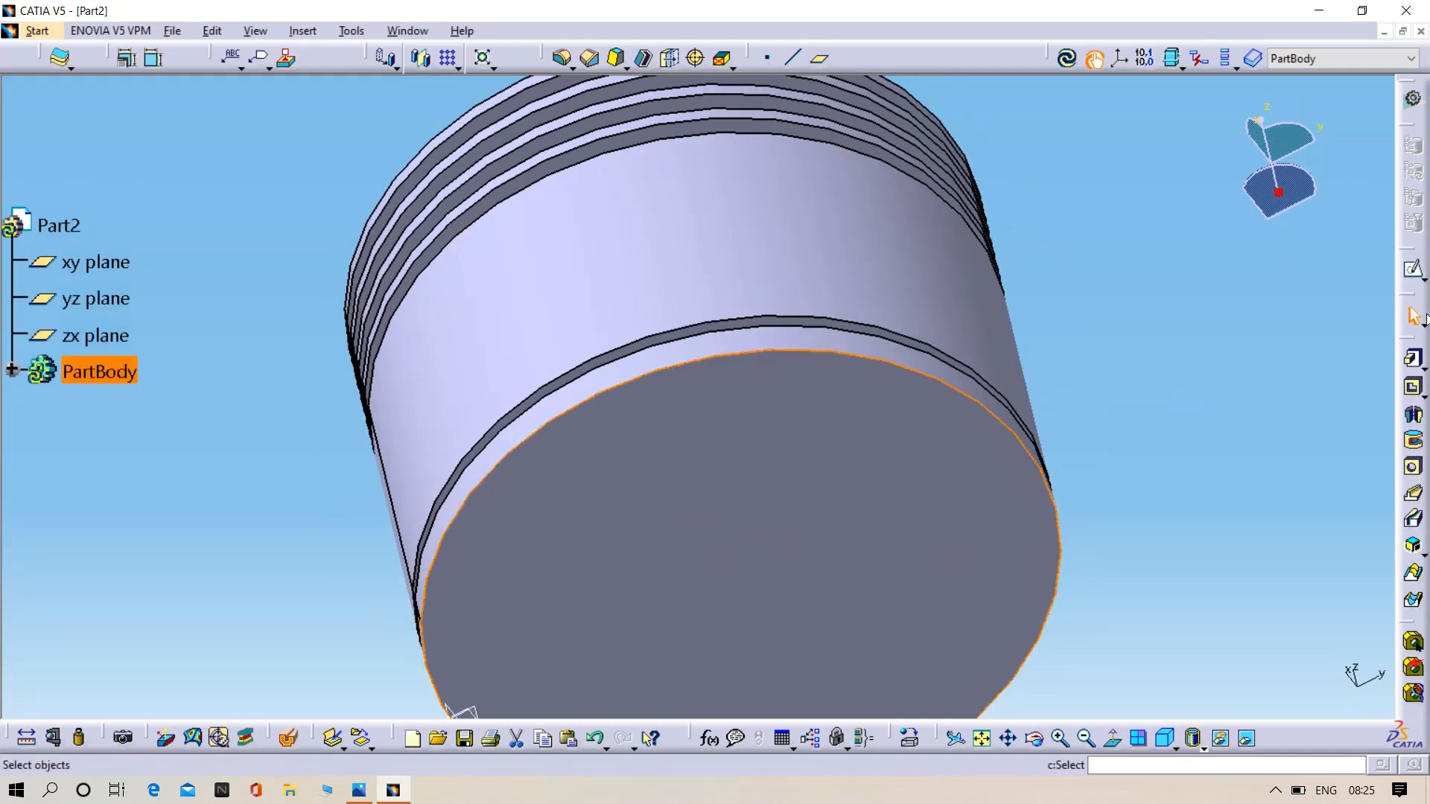
left_click(1414, 272)
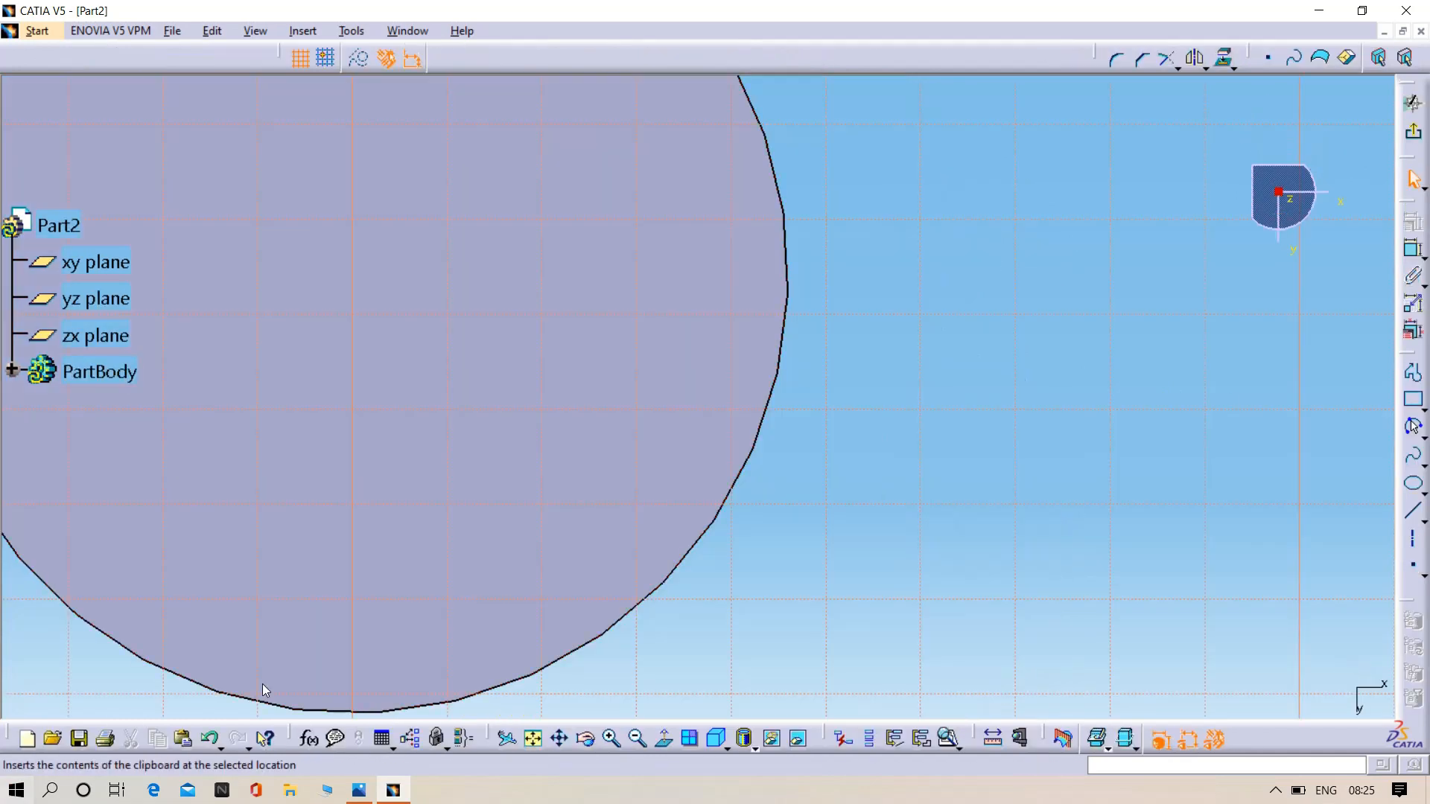
left_click(359, 789)
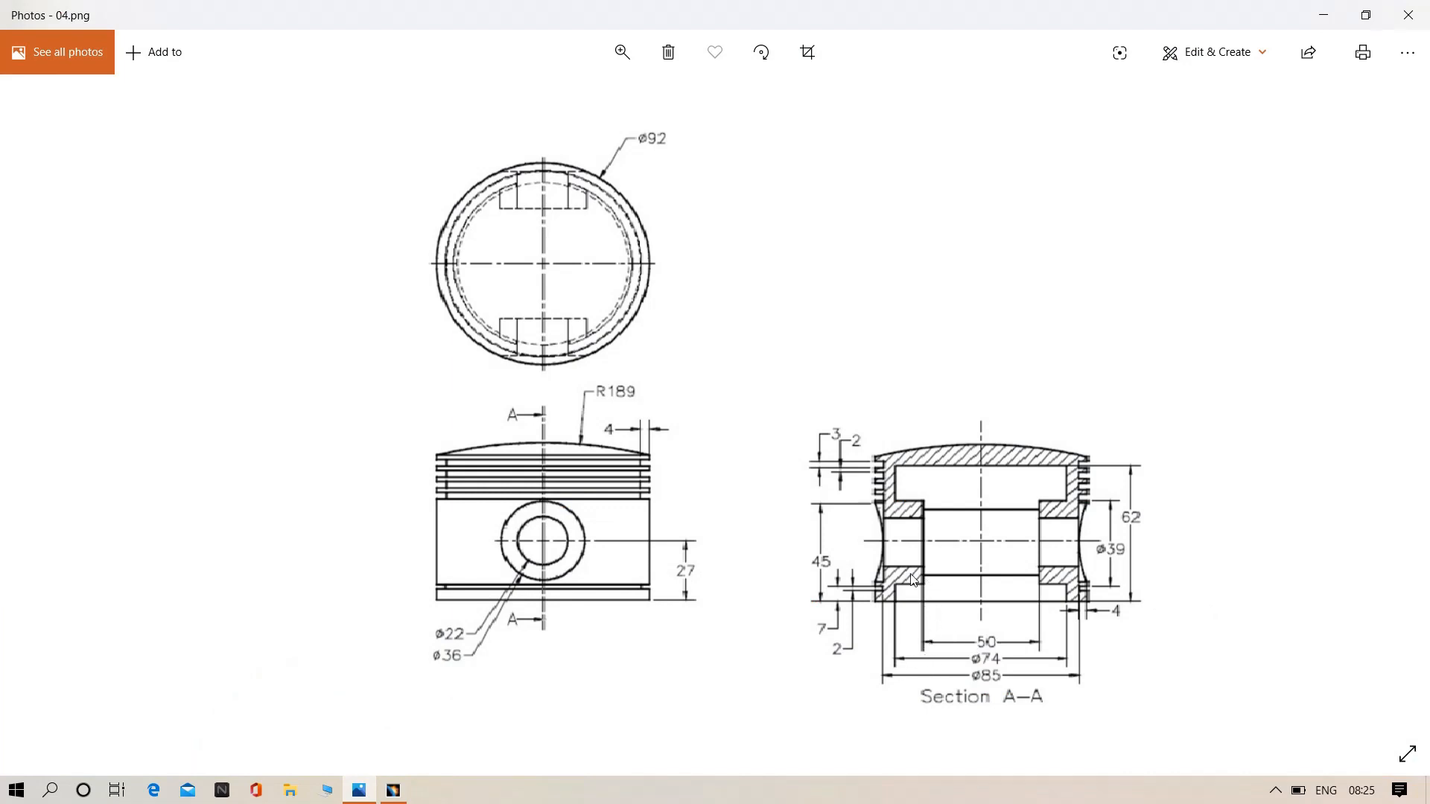
left_click(1338, 7)
mouse_move(513, 399)
middle_mouse_down()
mouse_move(737, 532)
mouse_move(625, 466)
mouse_move(590, 581)
middle_mouse_up()
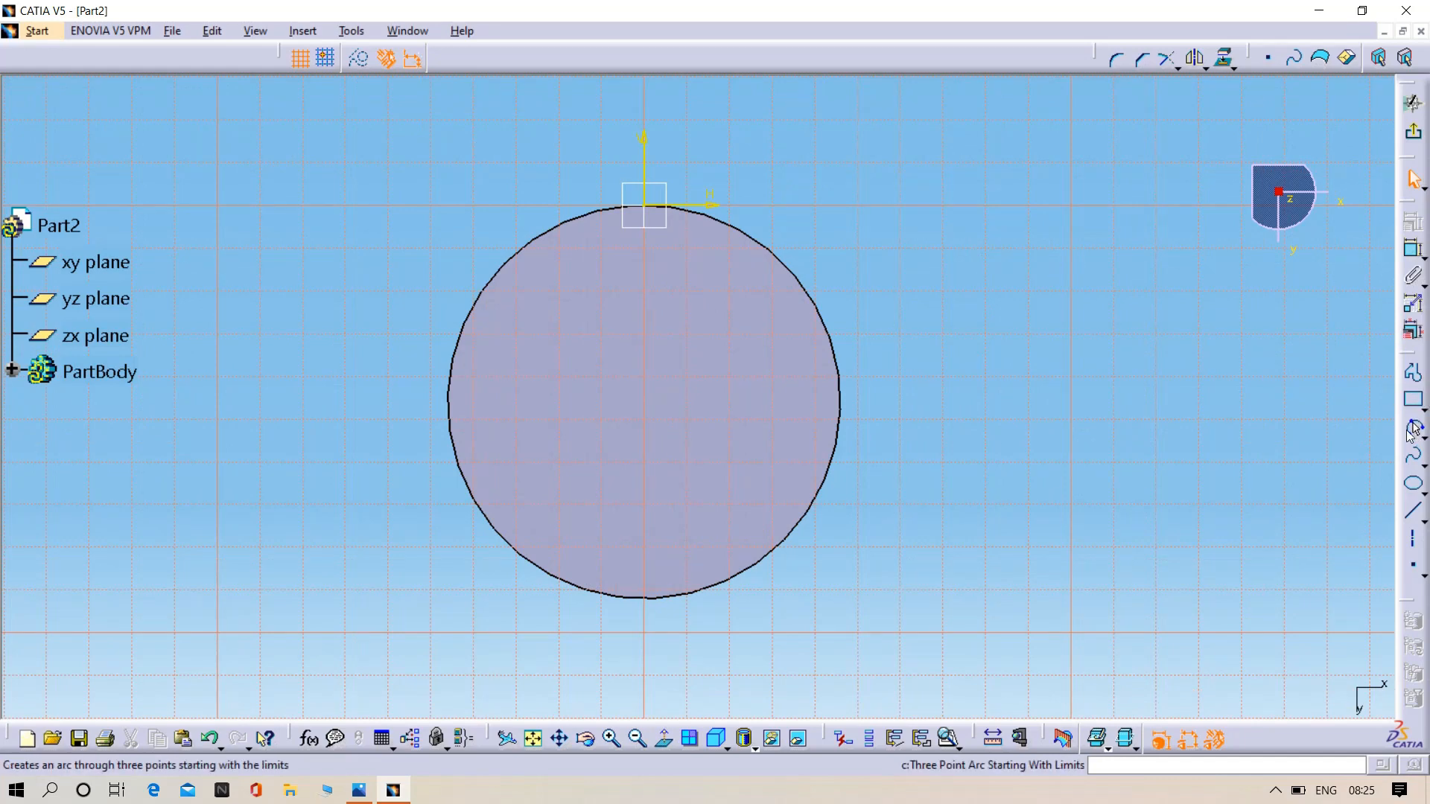
- Draw a circle about 30 mm in diameter beside the piston's bottom face
left_click(1414, 430)
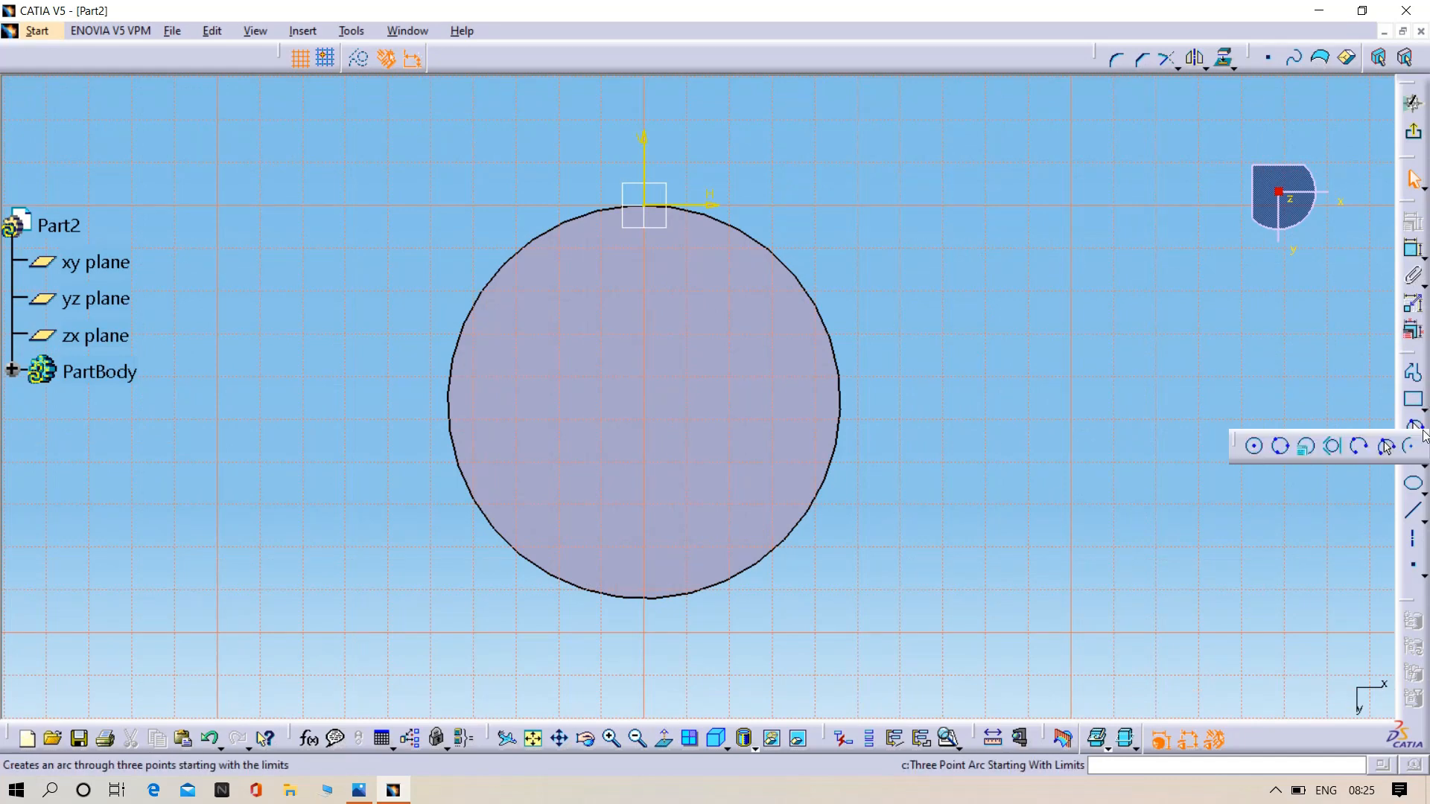
left_click(1254, 448)
left_click(1077, 320)
left_click(1116, 378)
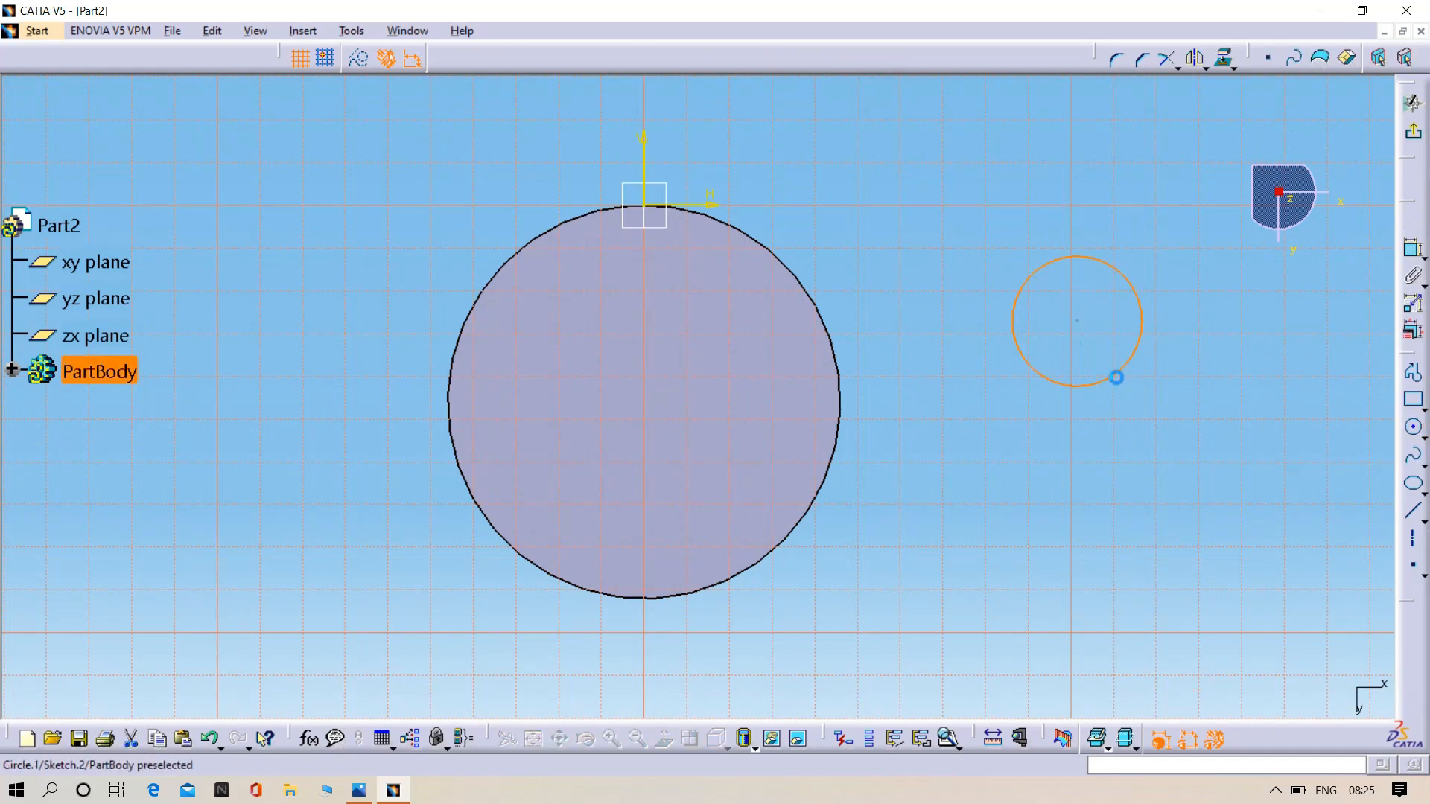
- Dimension the circle's diameter and set it to 74 mm
left_click(1116, 377)
left_click(1412, 247)
left_click(1174, 472)
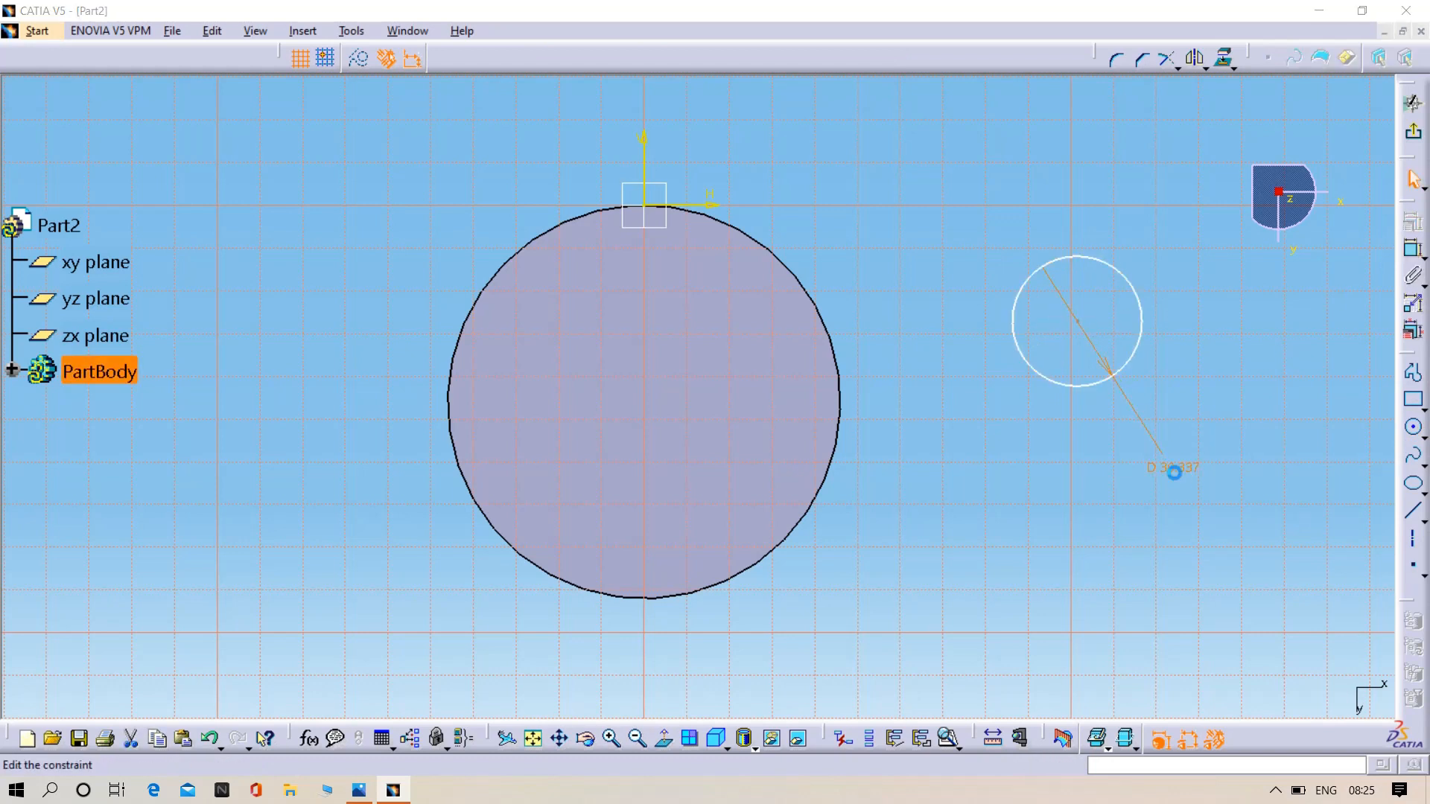
double_click(1174, 471)
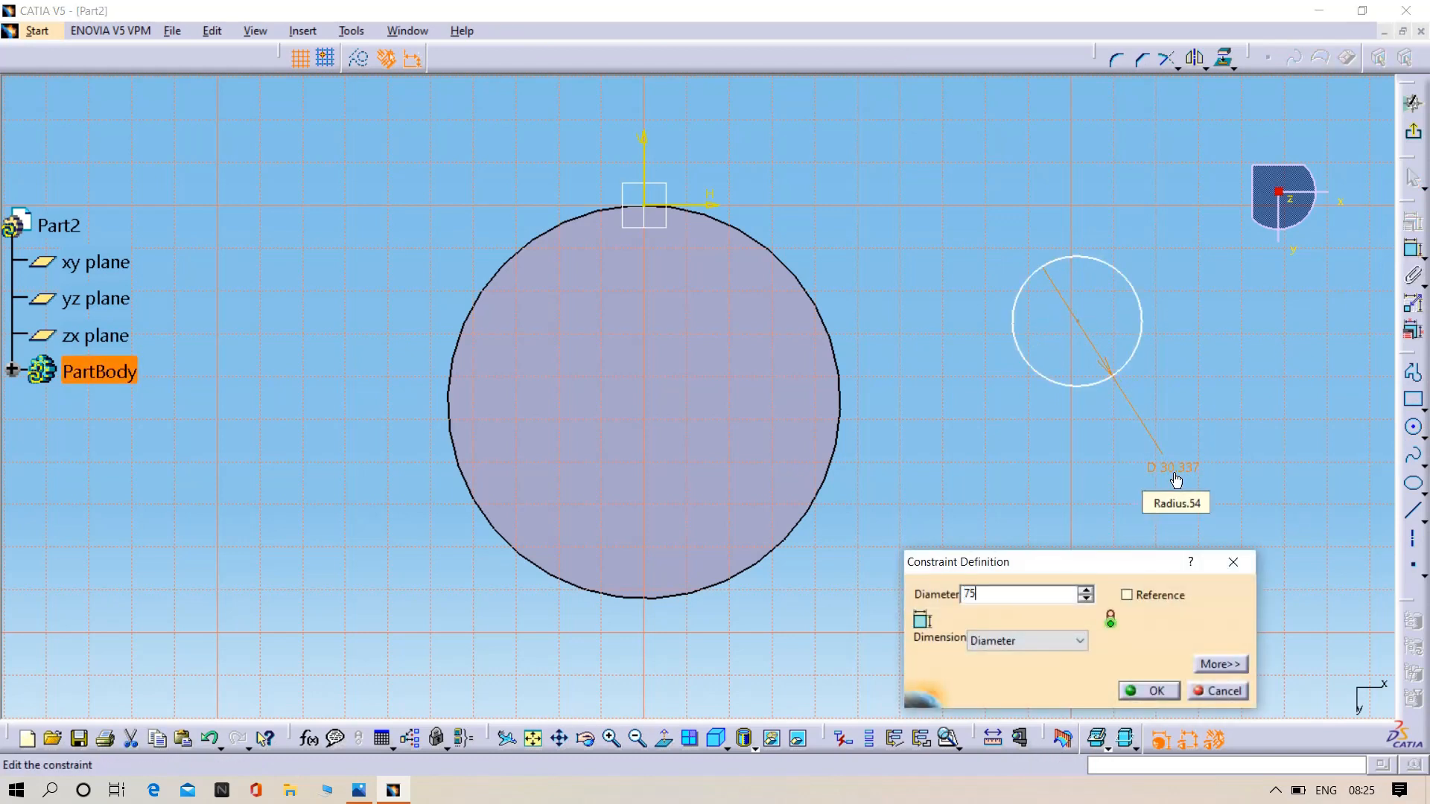
type("74")
key("Return")
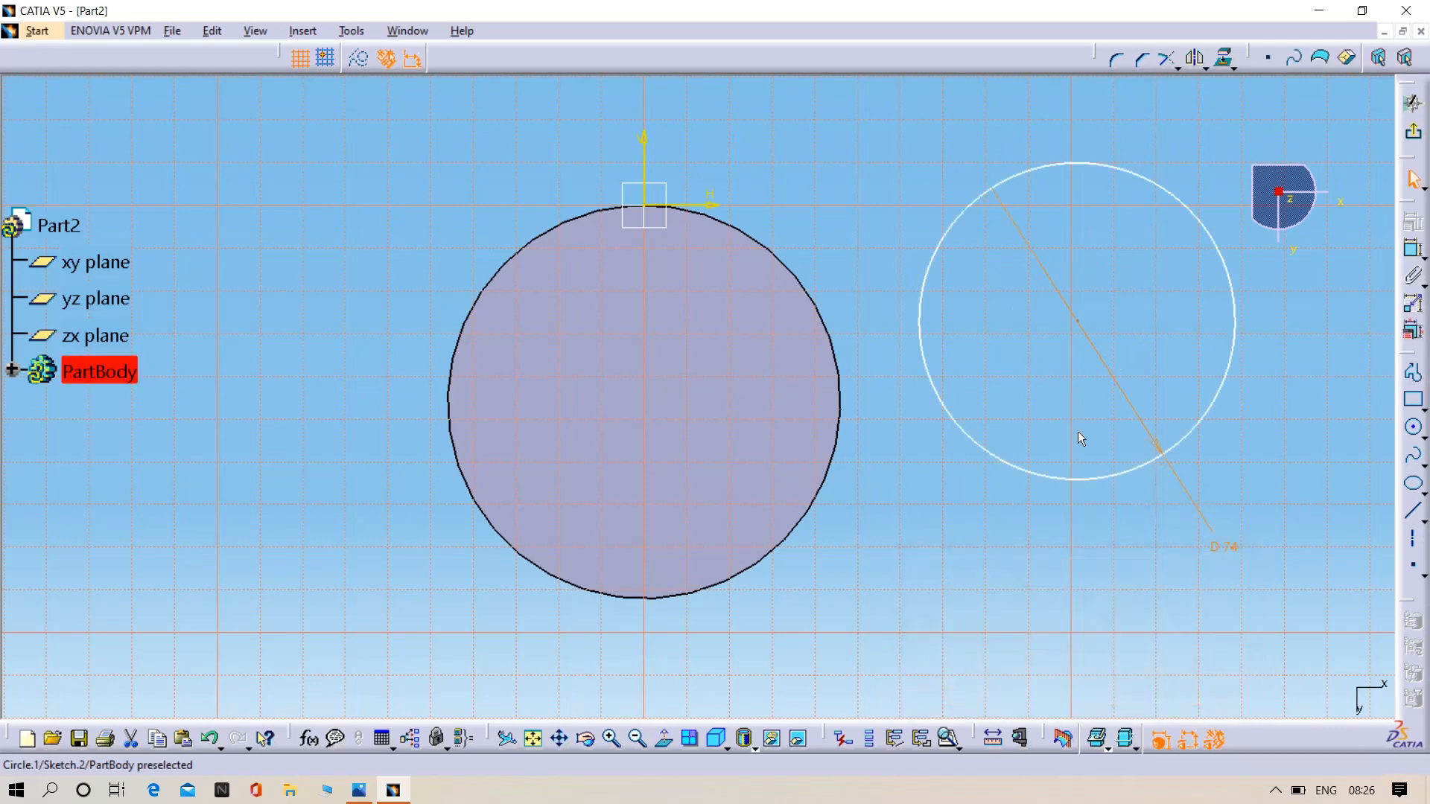
- Constrain the 74 mm circle concentric with the piston's outer edge and exit the sketch
left_click(846, 401)
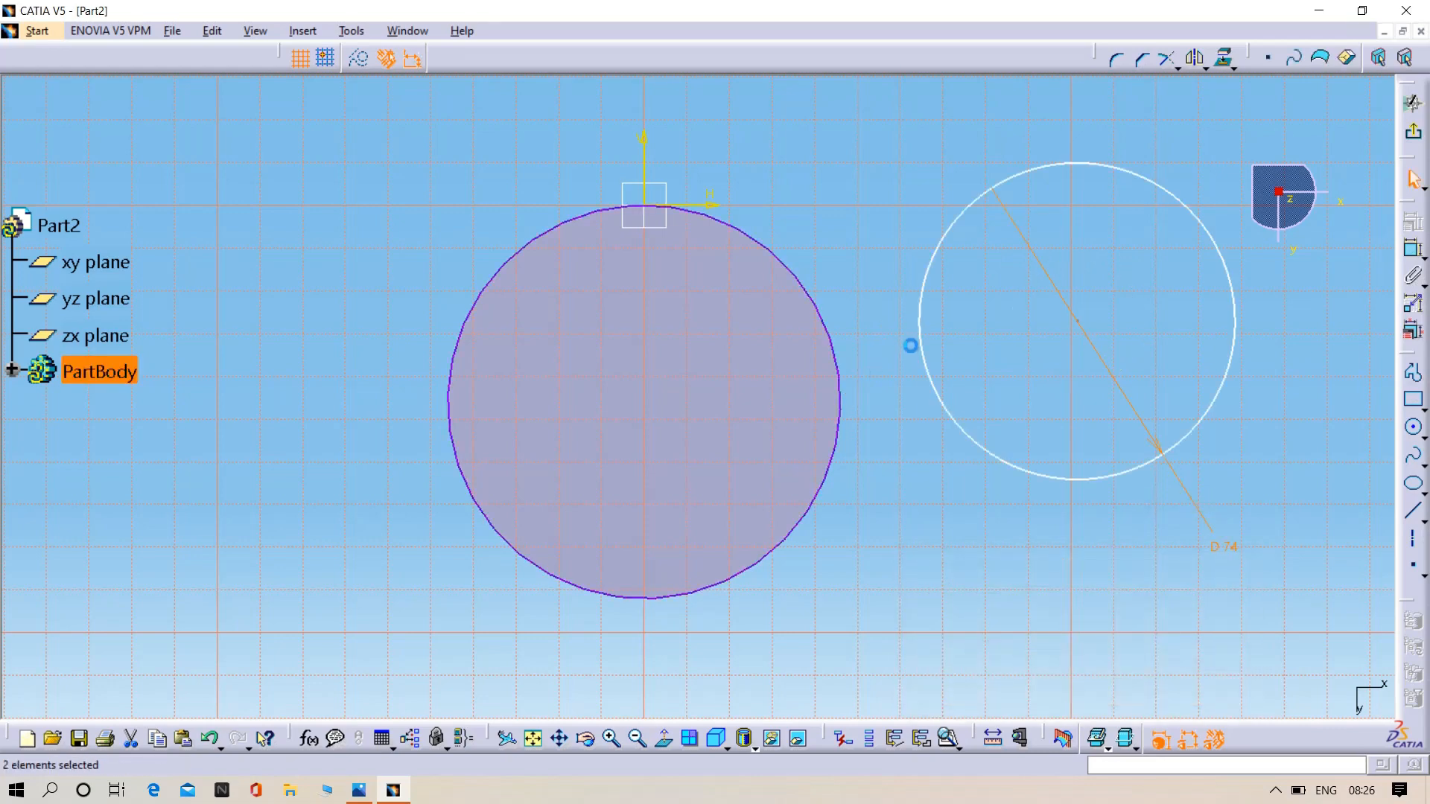
left_click(920, 336, "ctrl")
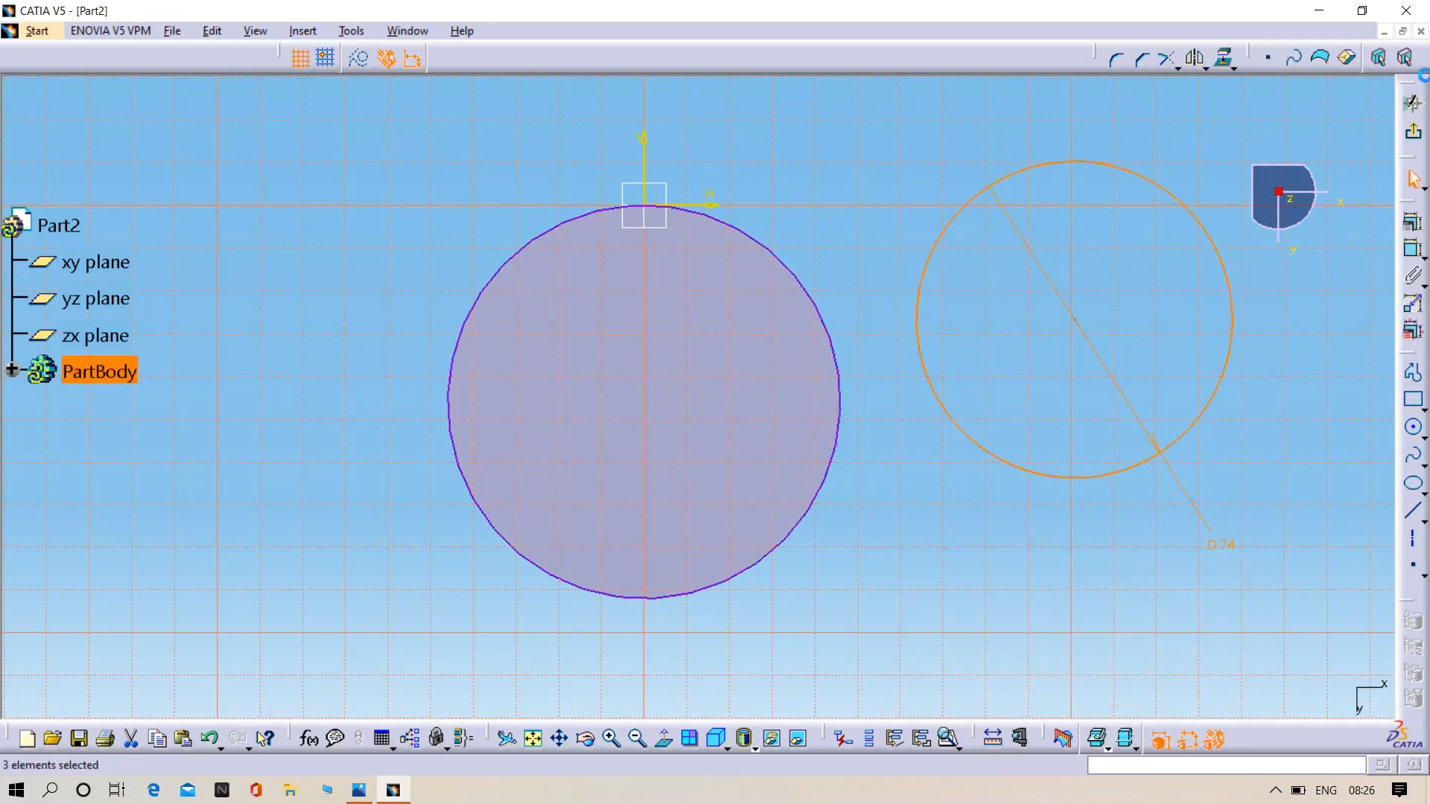
left_click(1412, 222)
left_click(1349, 530)
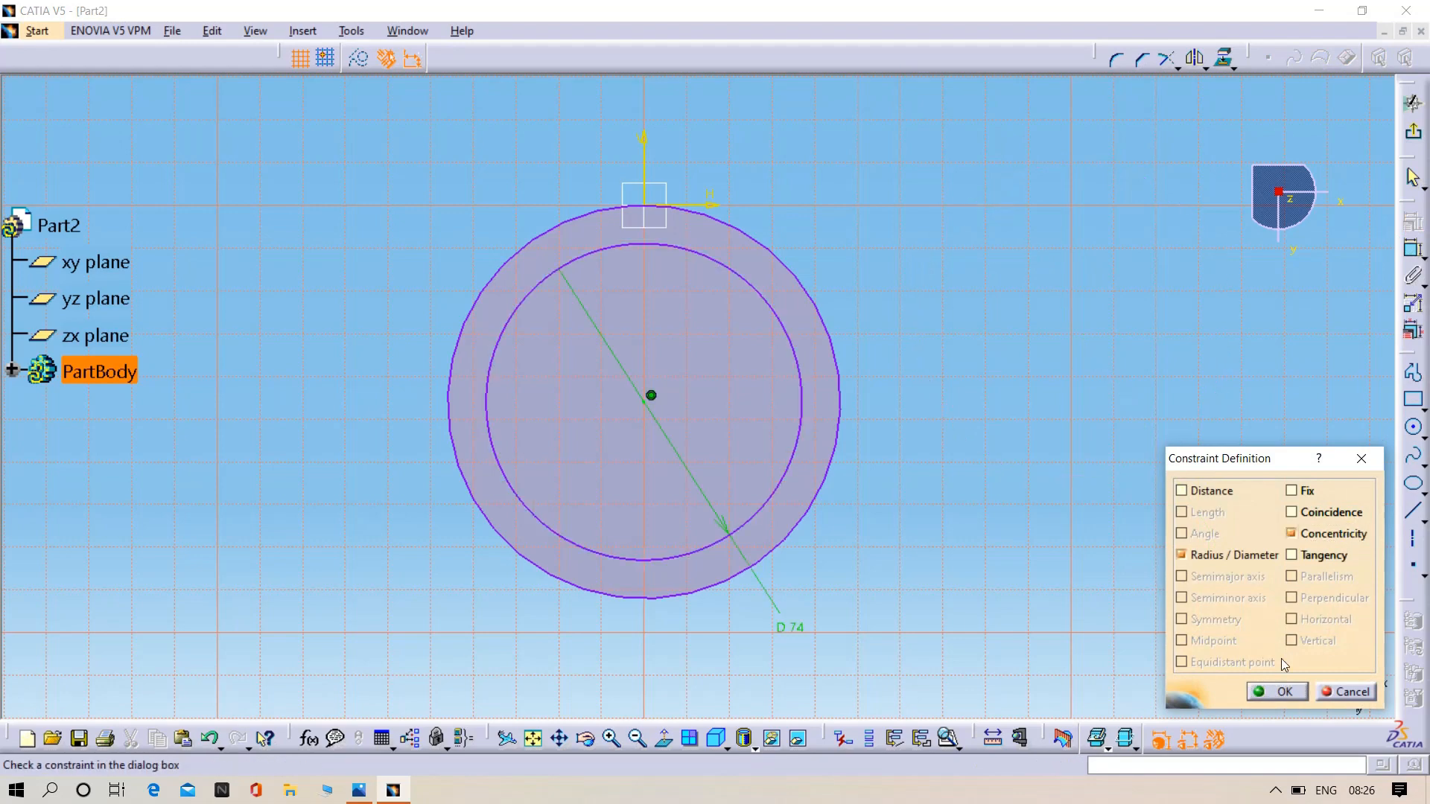
left_click(1275, 693)
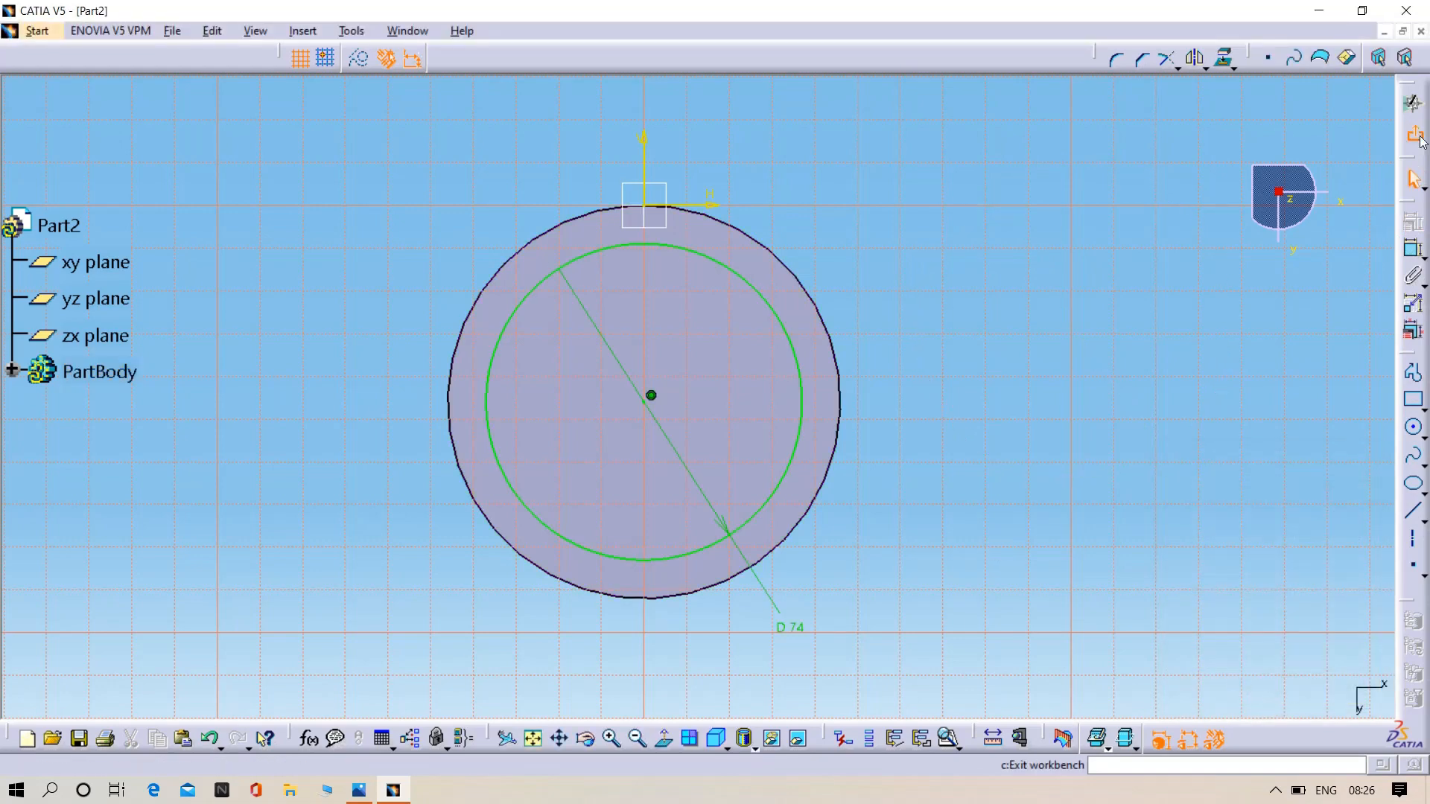
left_click(1413, 103)
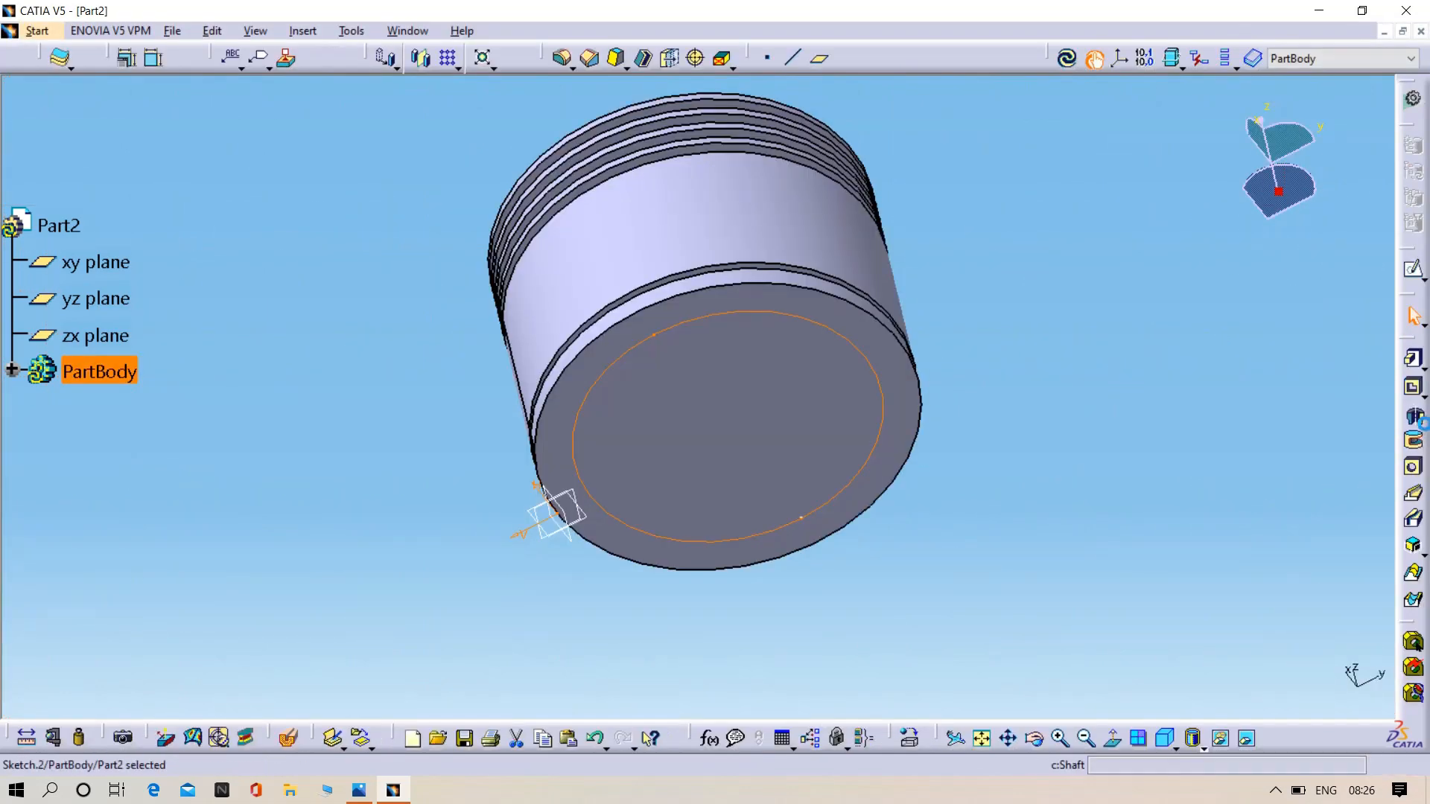
- Cut a 62 mm deep pocket into the piston's underside from the 74 mm circle
left_click(1414, 390)
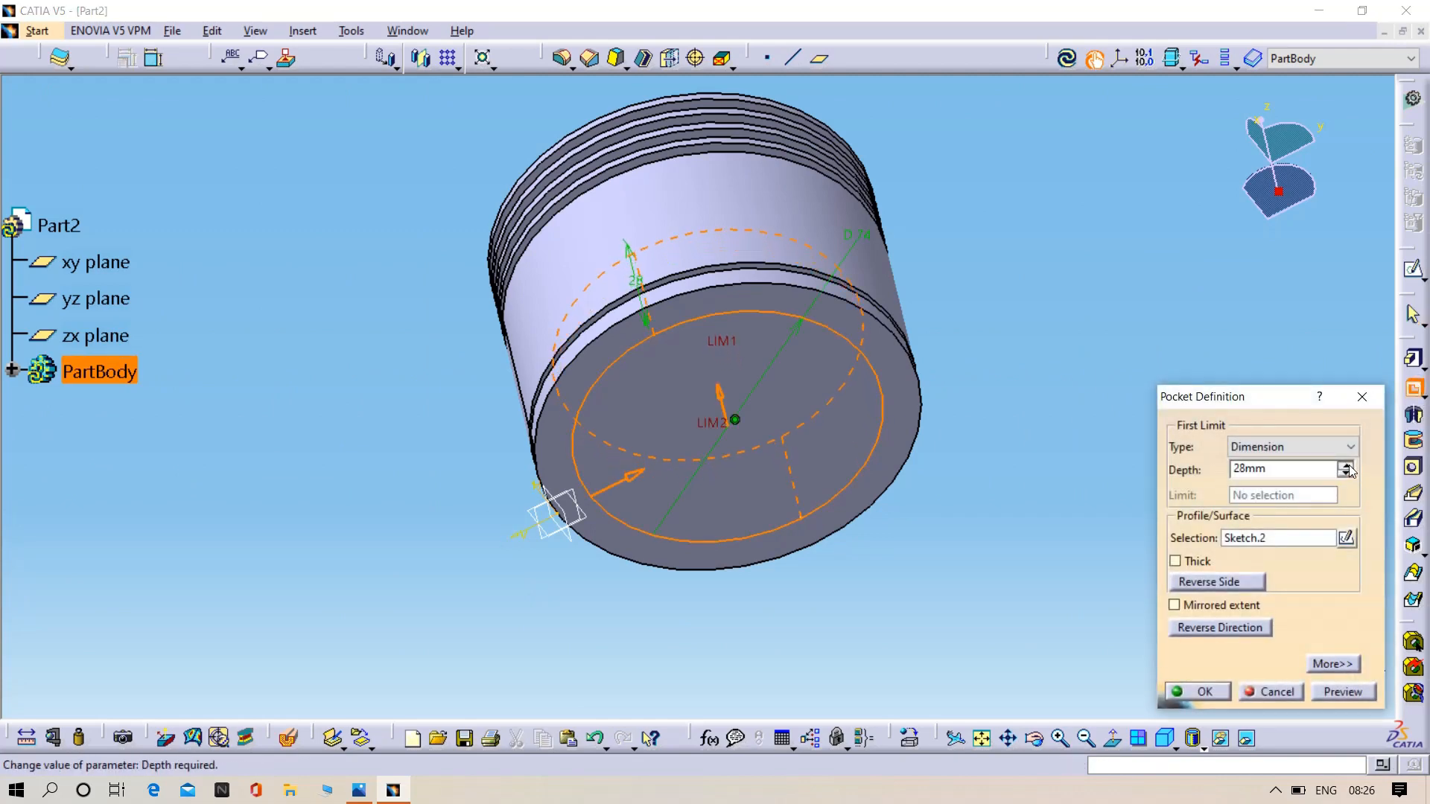
key("Return")
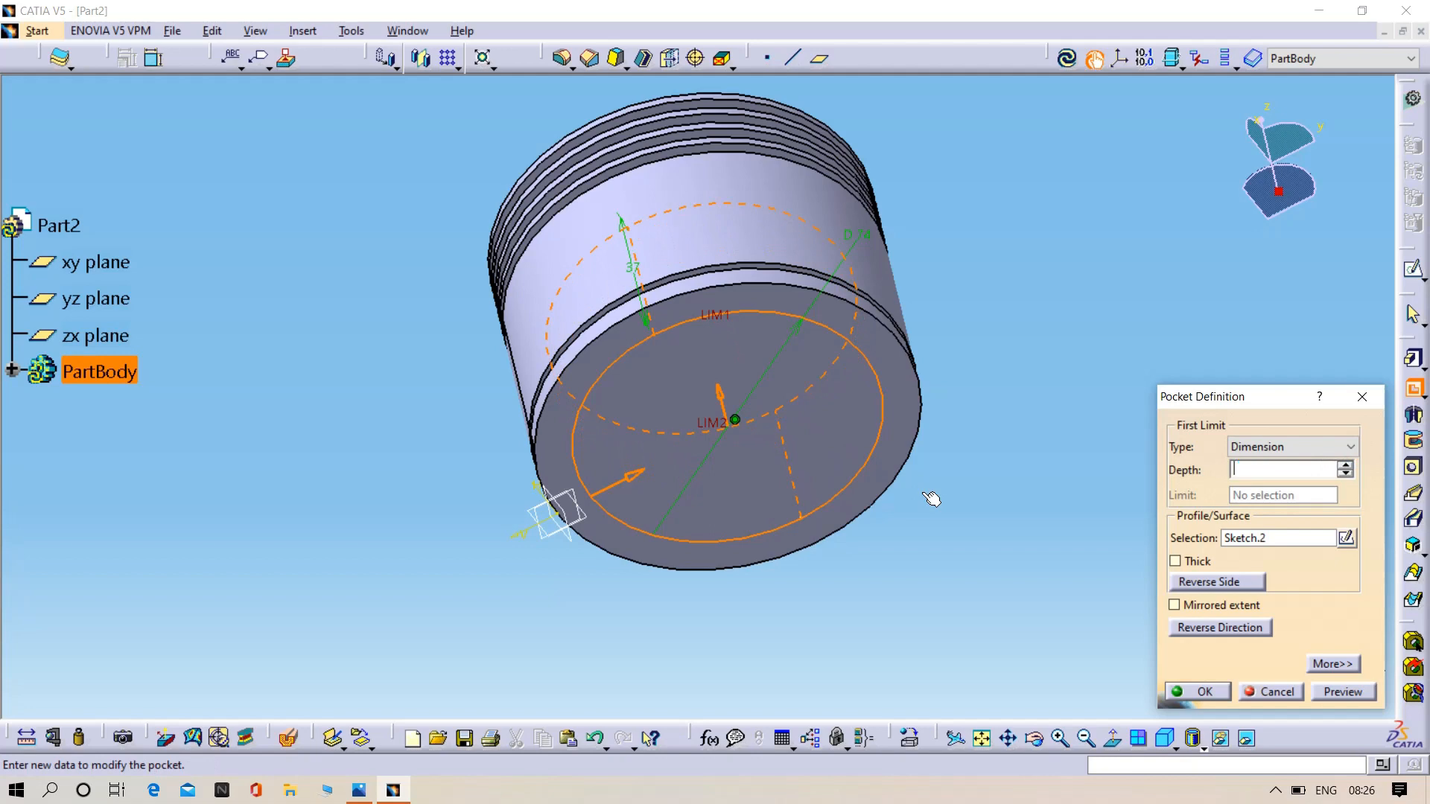
left_click(1006, 354)
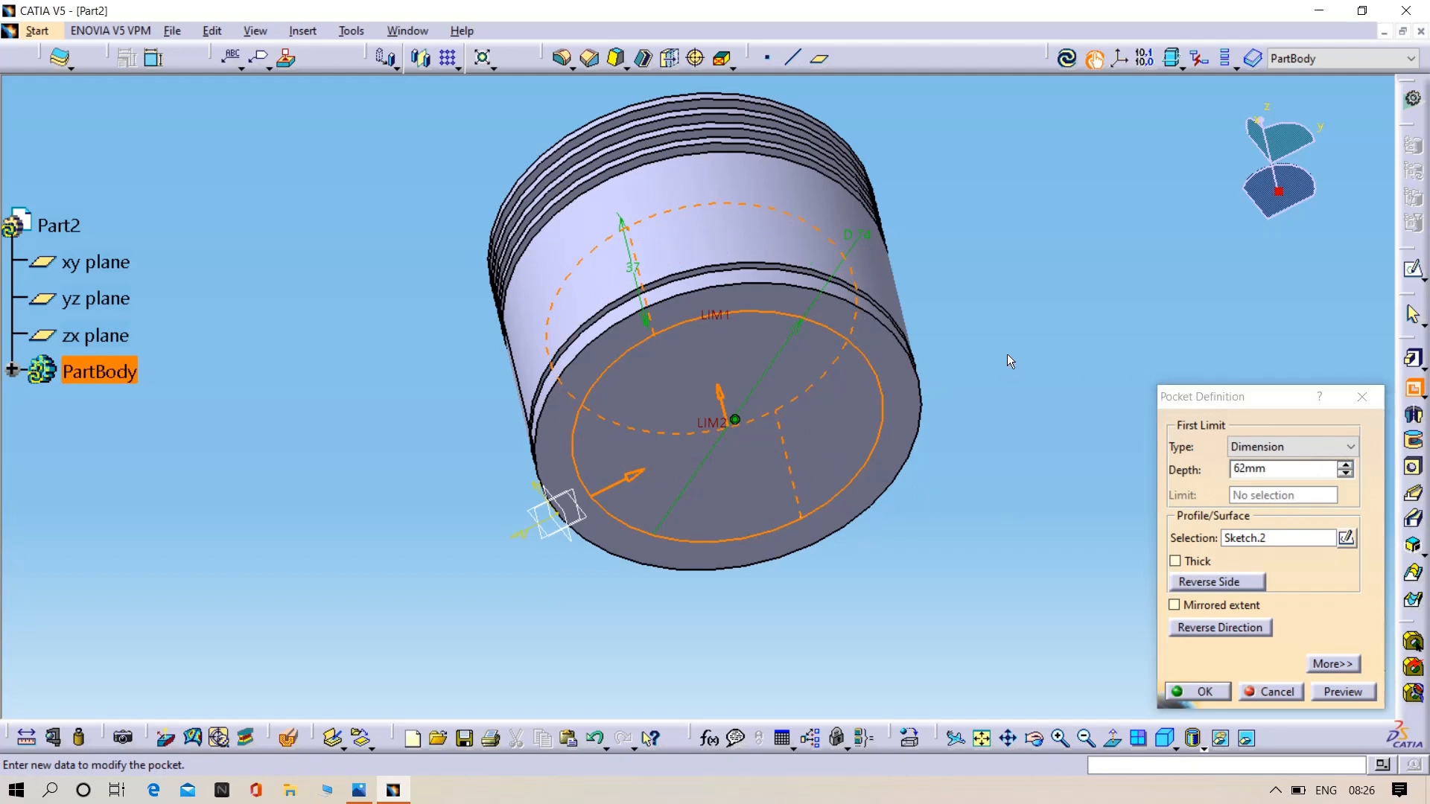
left_click(1325, 693)
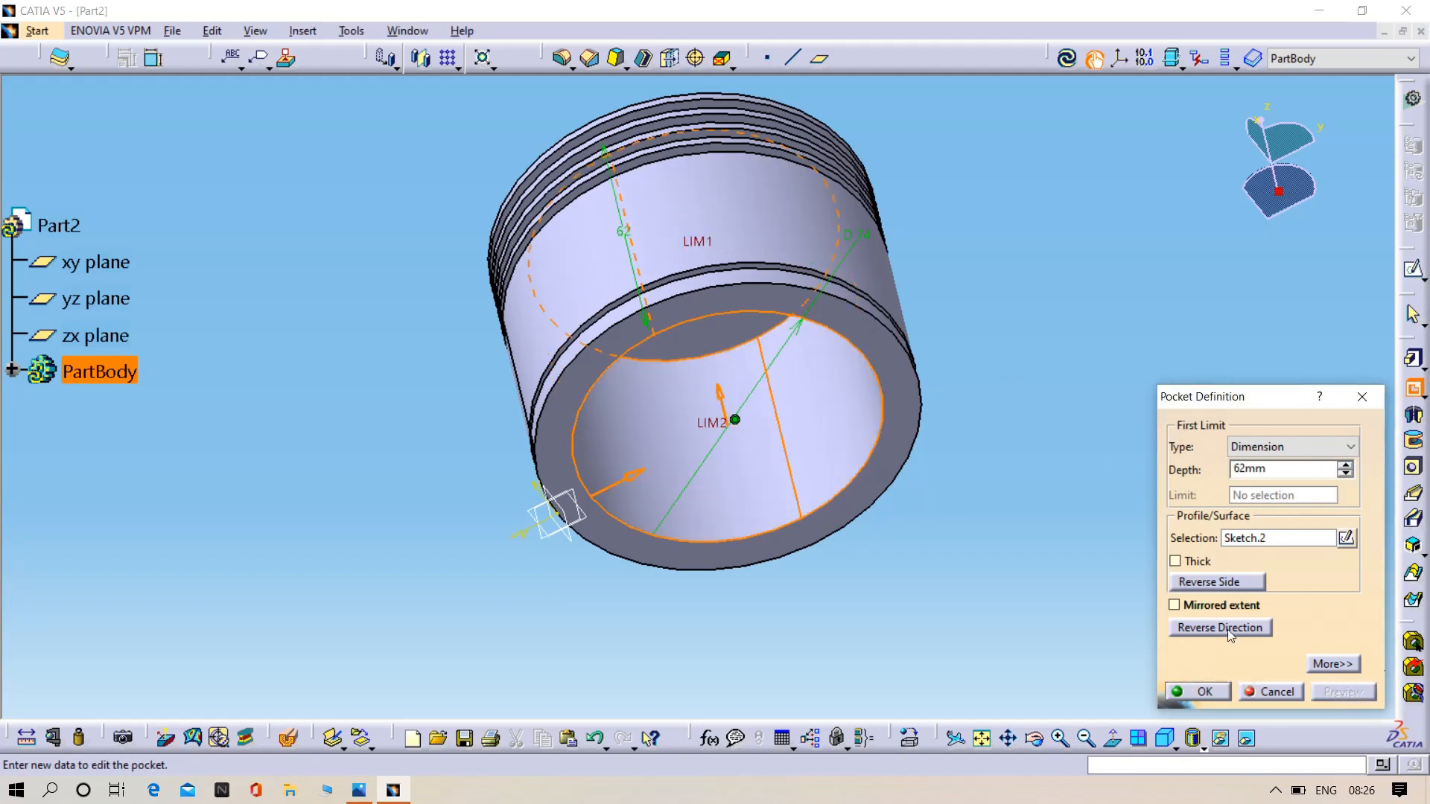
middle_click_drag(892, 300, 889, 535)
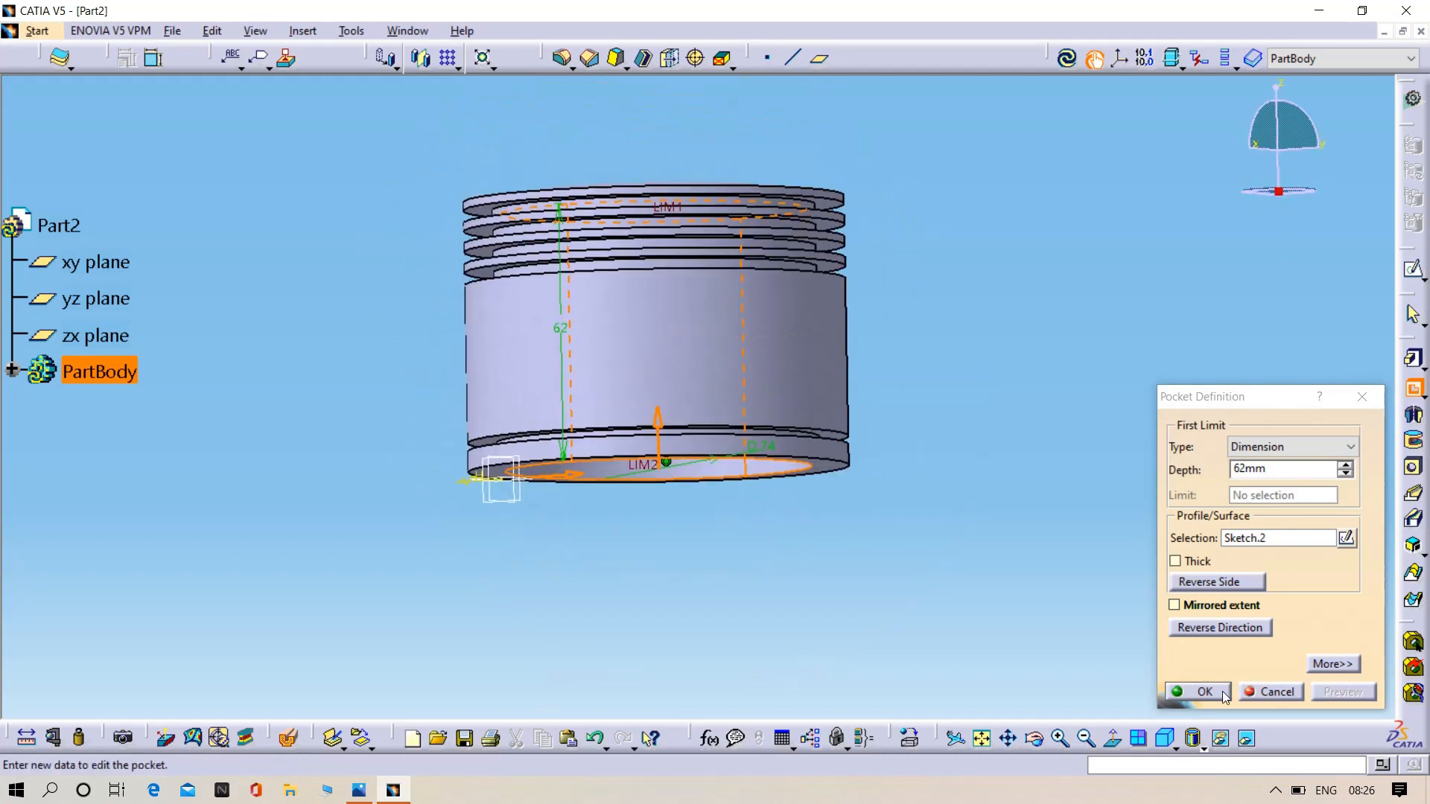
left_click(1204, 691)
- Create a reference plane parallel to the zx plane, offset to the middle of the piston
middle_click_drag(1069, 447, 686, 571)
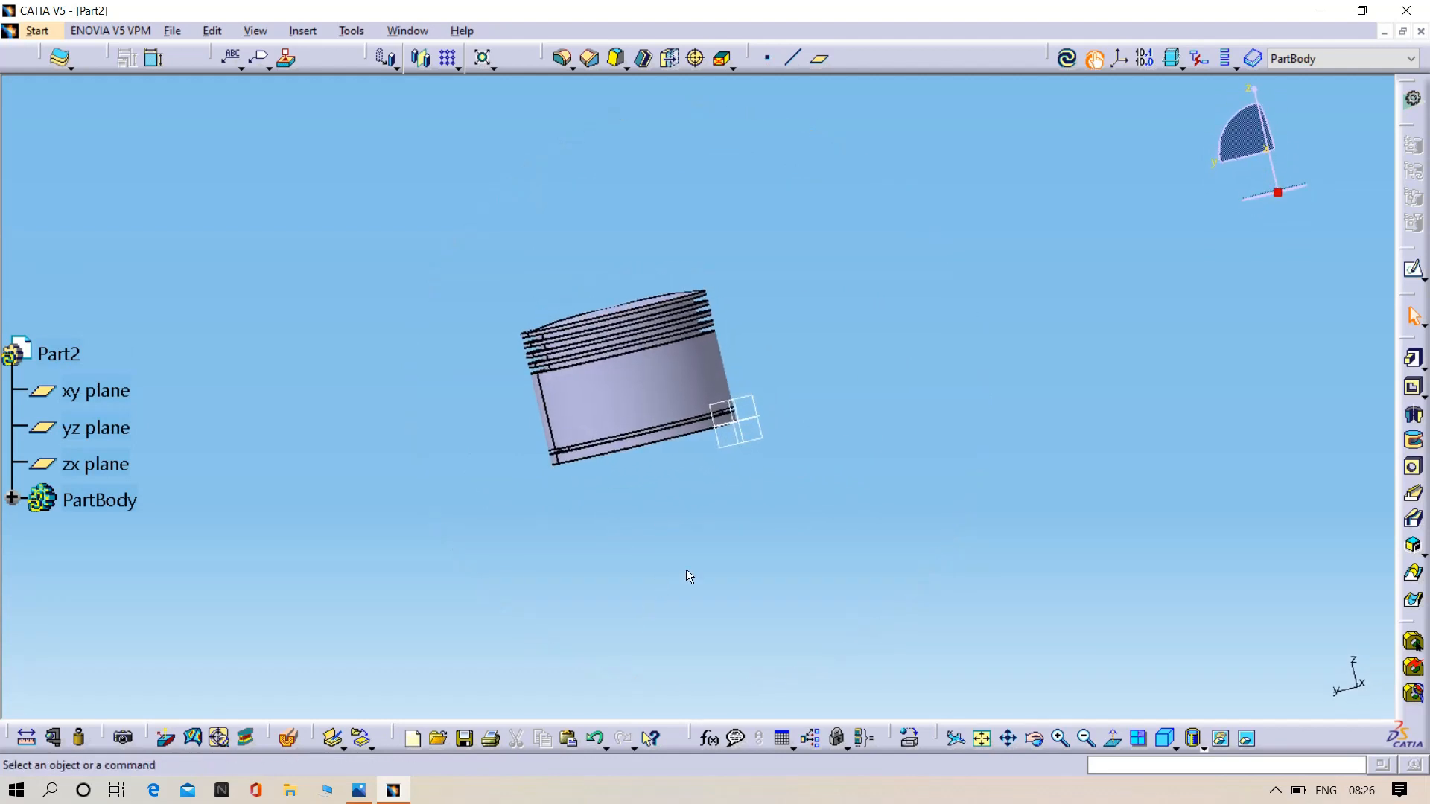
left_click(741, 437)
left_click(820, 60)
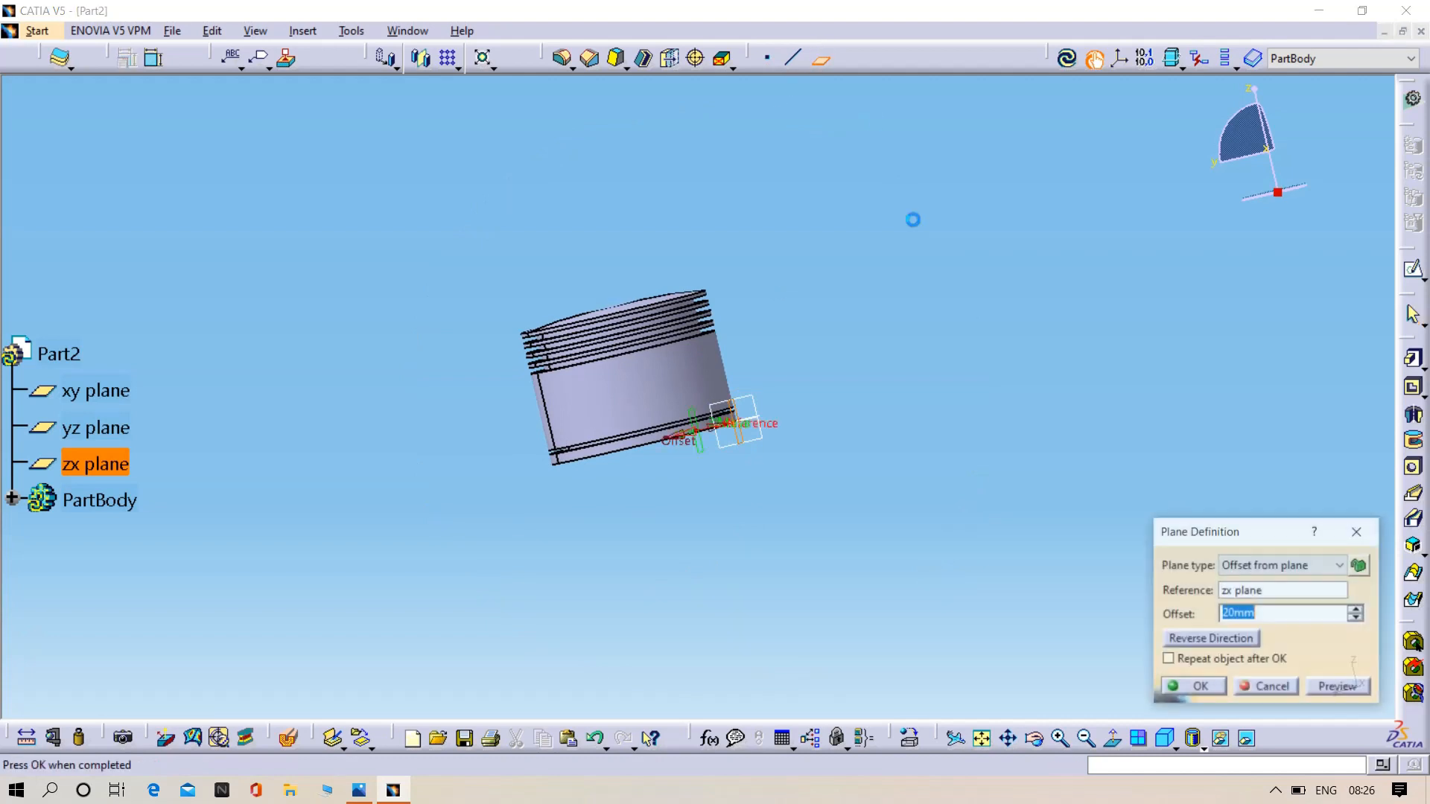
left_click(1358, 607)
left_click(1360, 609)
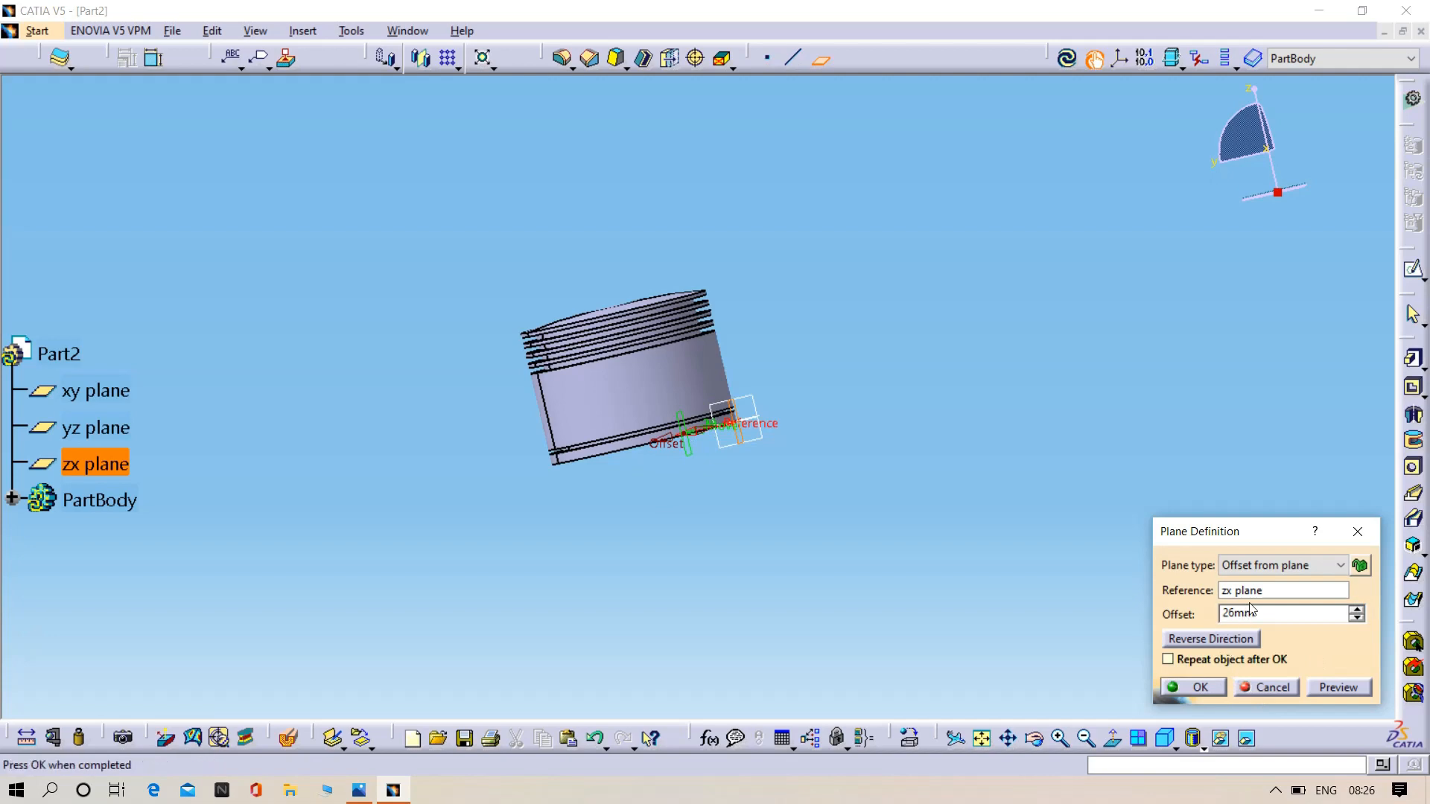
key("Return")
key("Return")
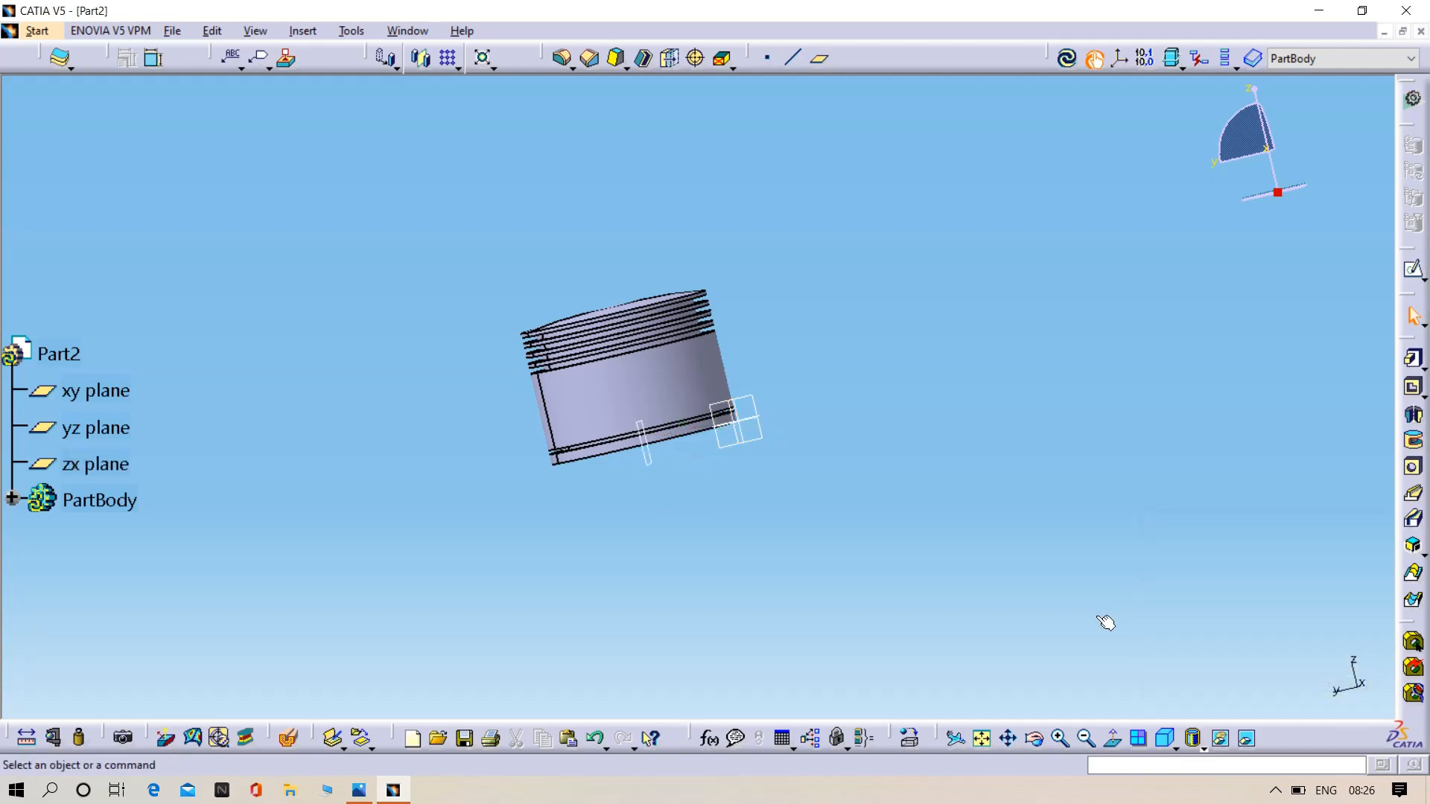
- Sketch a circle about 26 mm in diameter on the offset plane, centred on the vertical axis about 30 mm above the piston's bottom
middle_click_drag(555, 581, 622, 429)
left_click(623, 429)
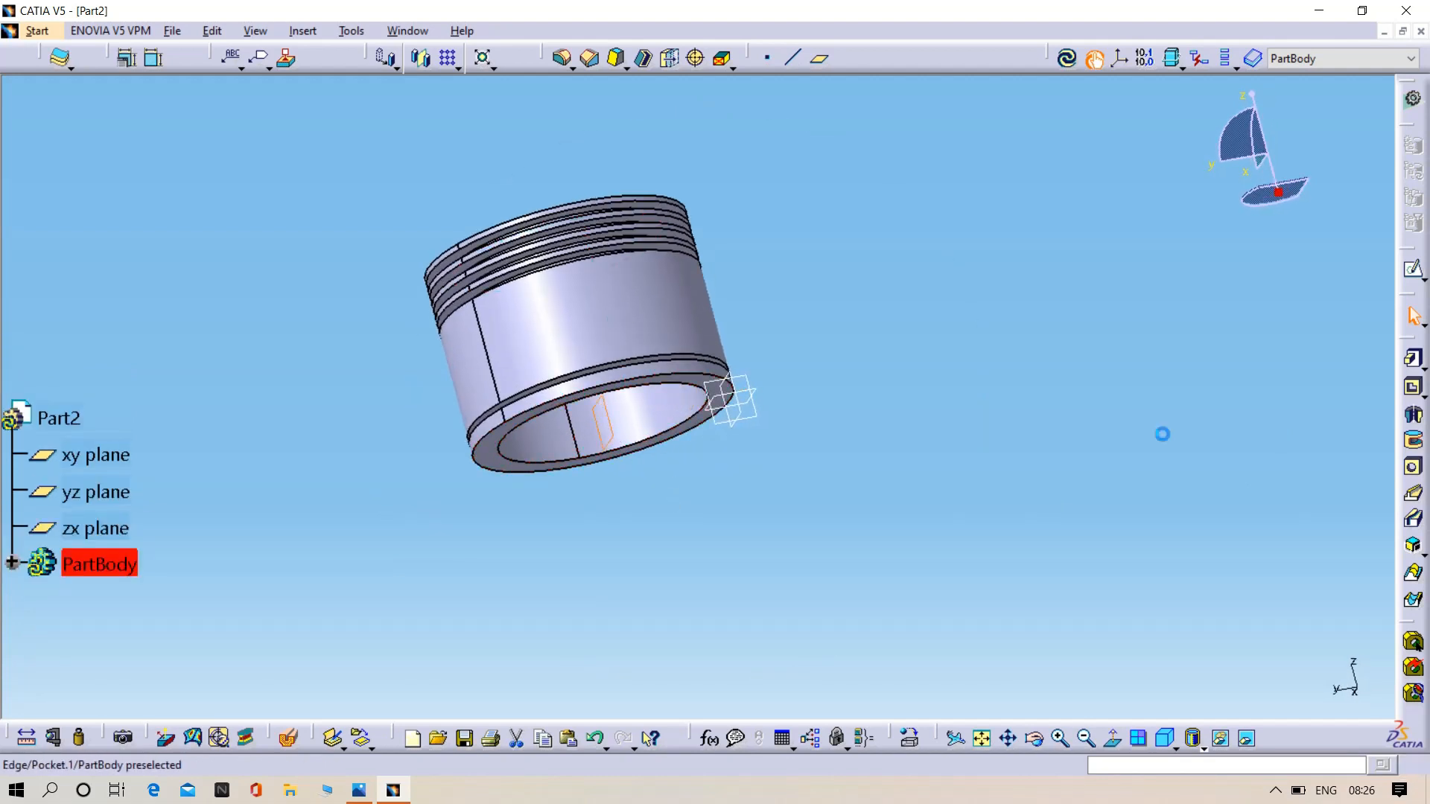
left_click(1414, 269)
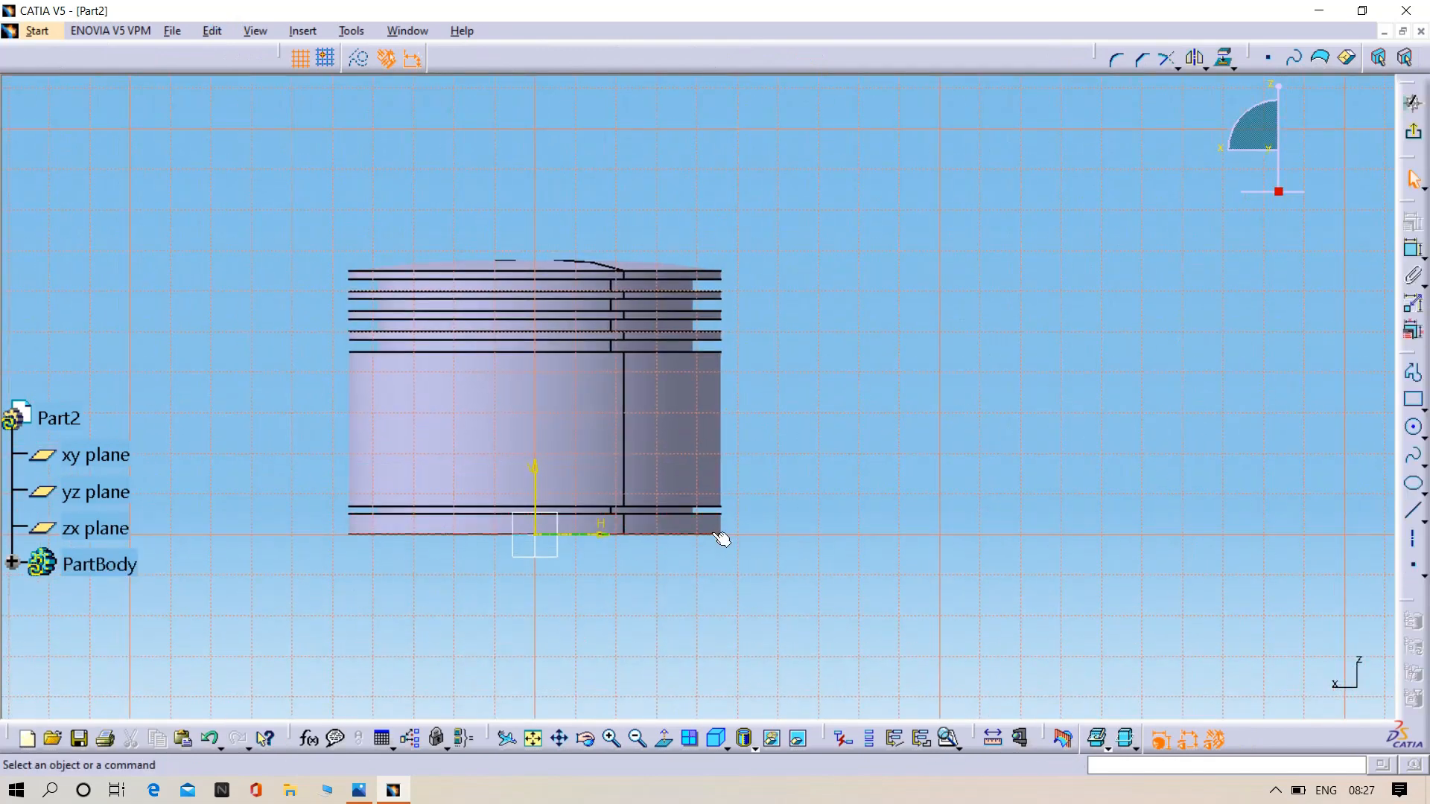
left_click(1413, 427)
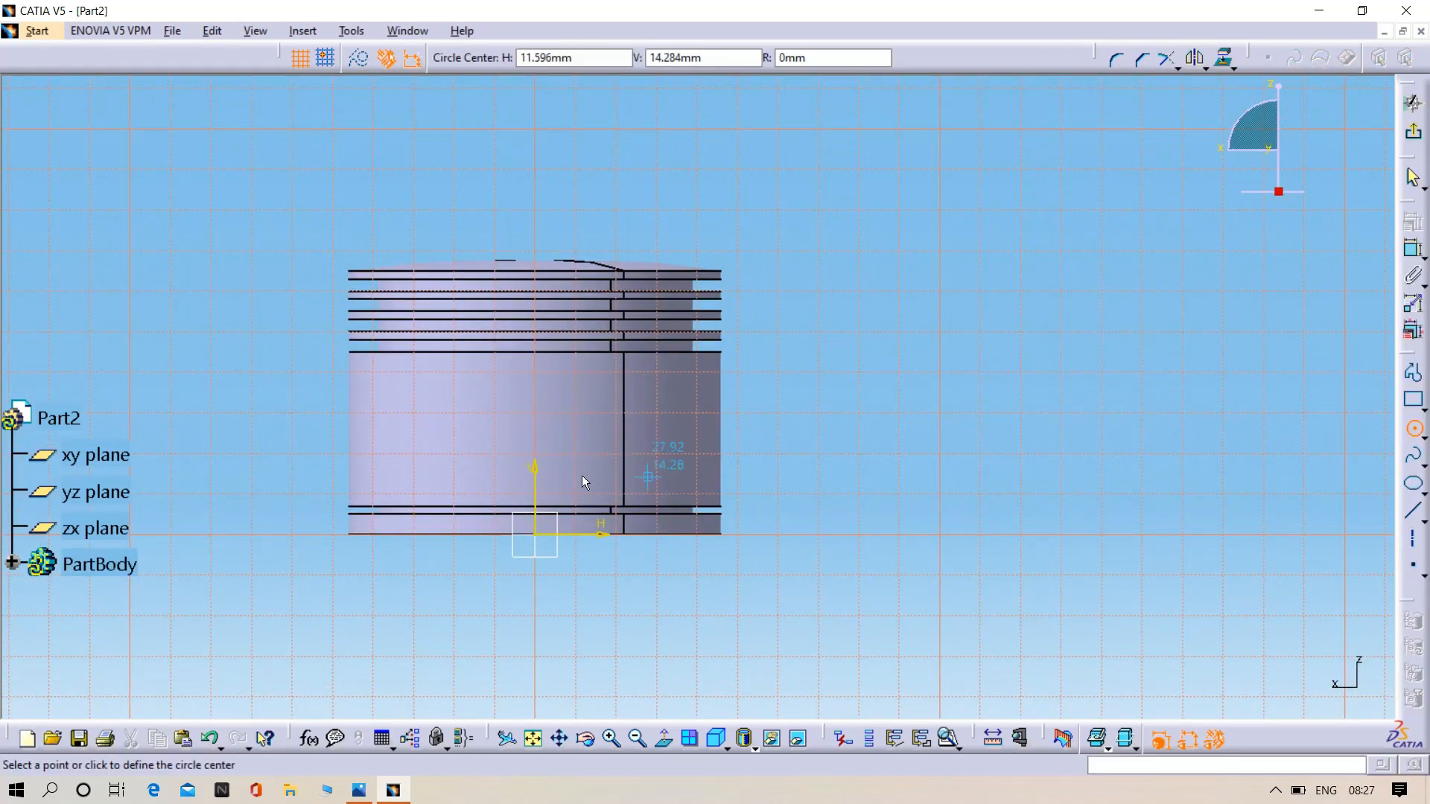
left_click(540, 418)
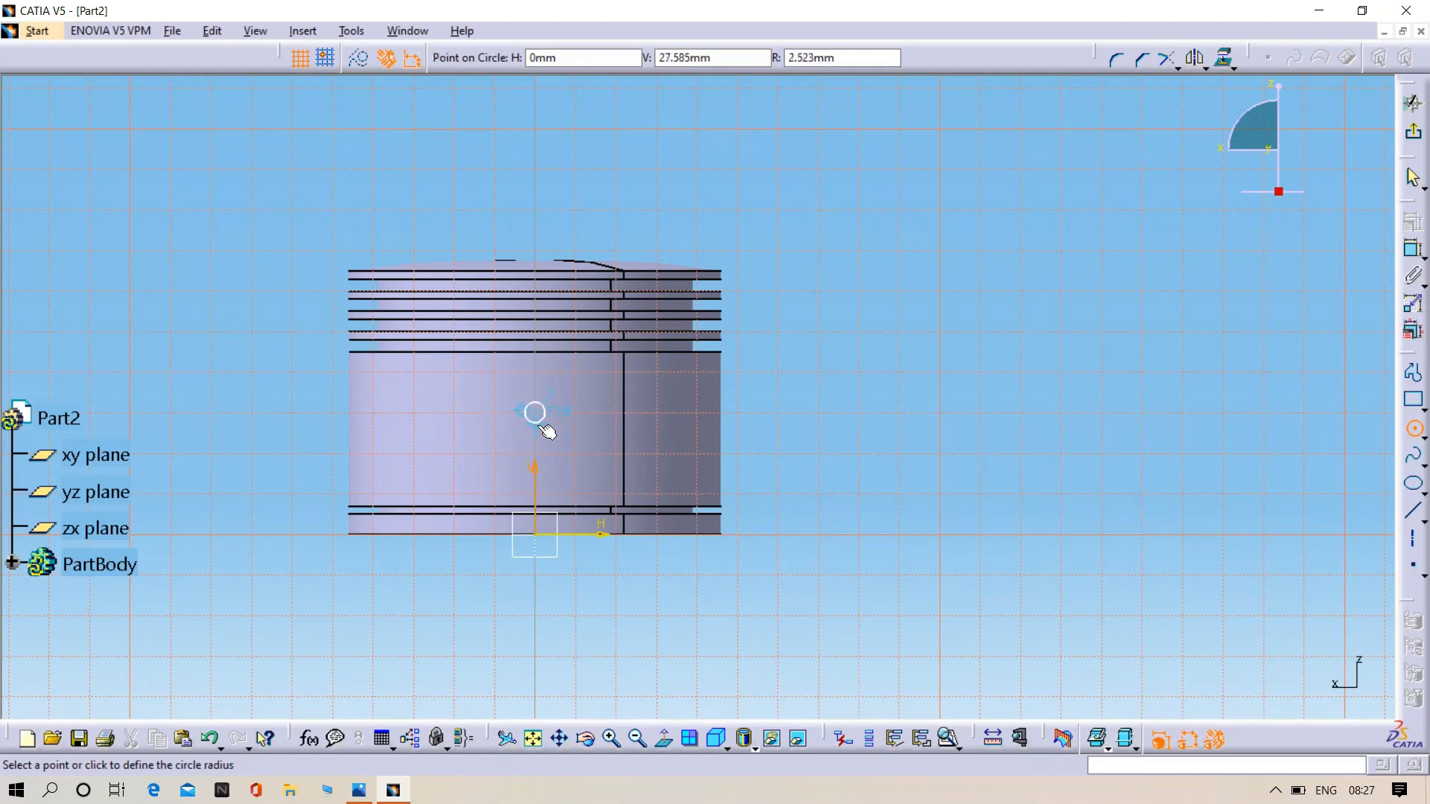
left_click(570, 463)
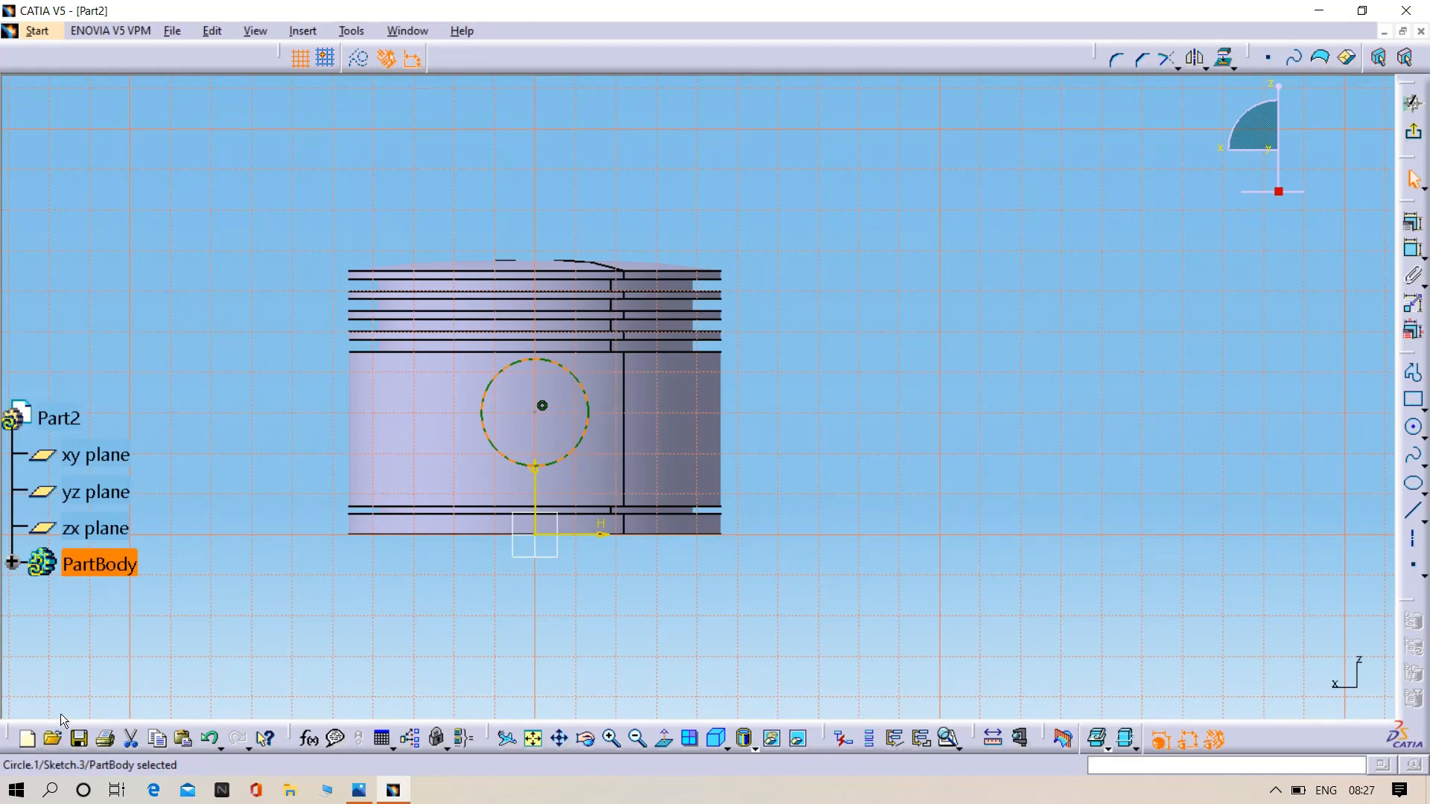
- Check the pin boss diameter in the reference drawing 04.png and dimension the sketched circle's diameter to 36 mm
left_click(359, 791)
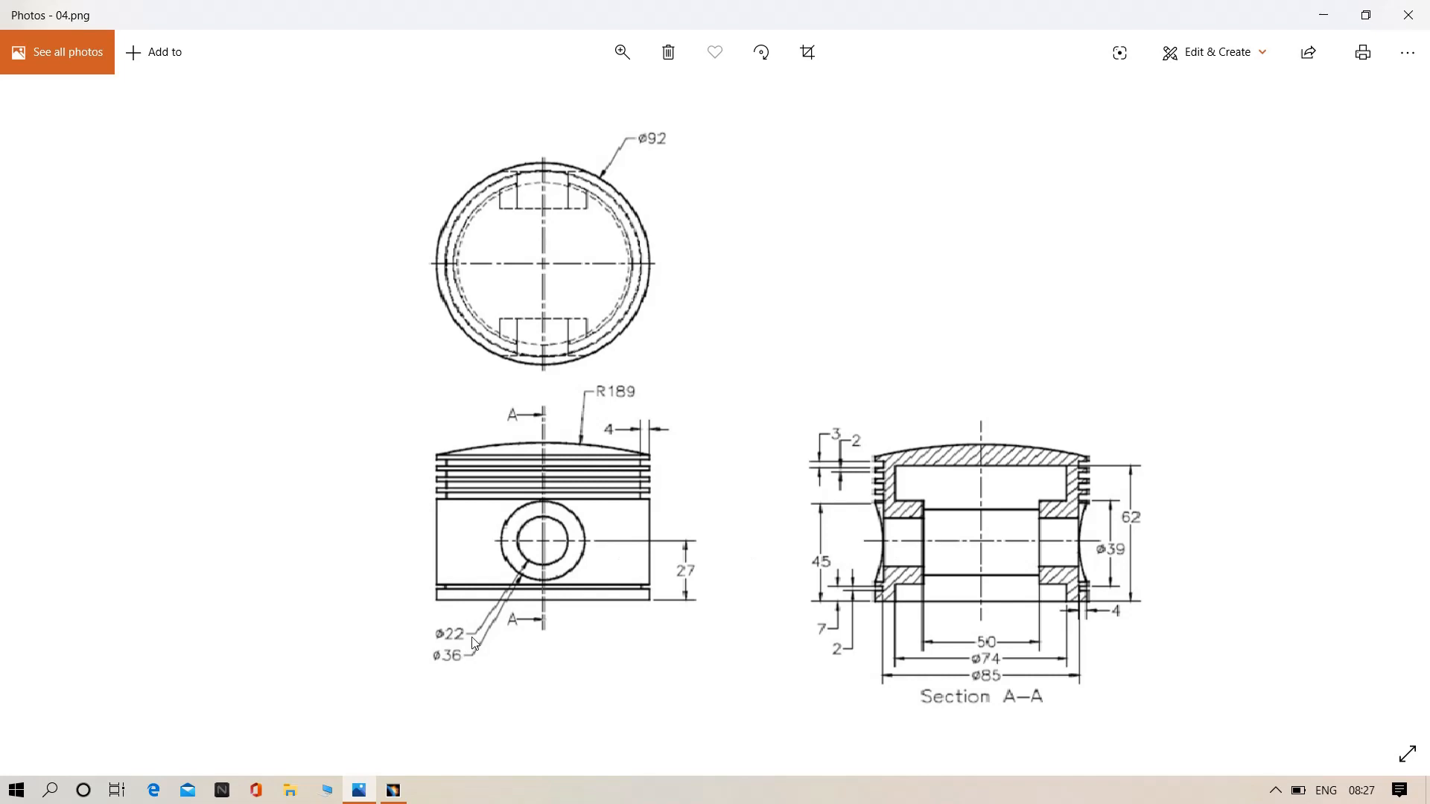
left_click(1323, 15)
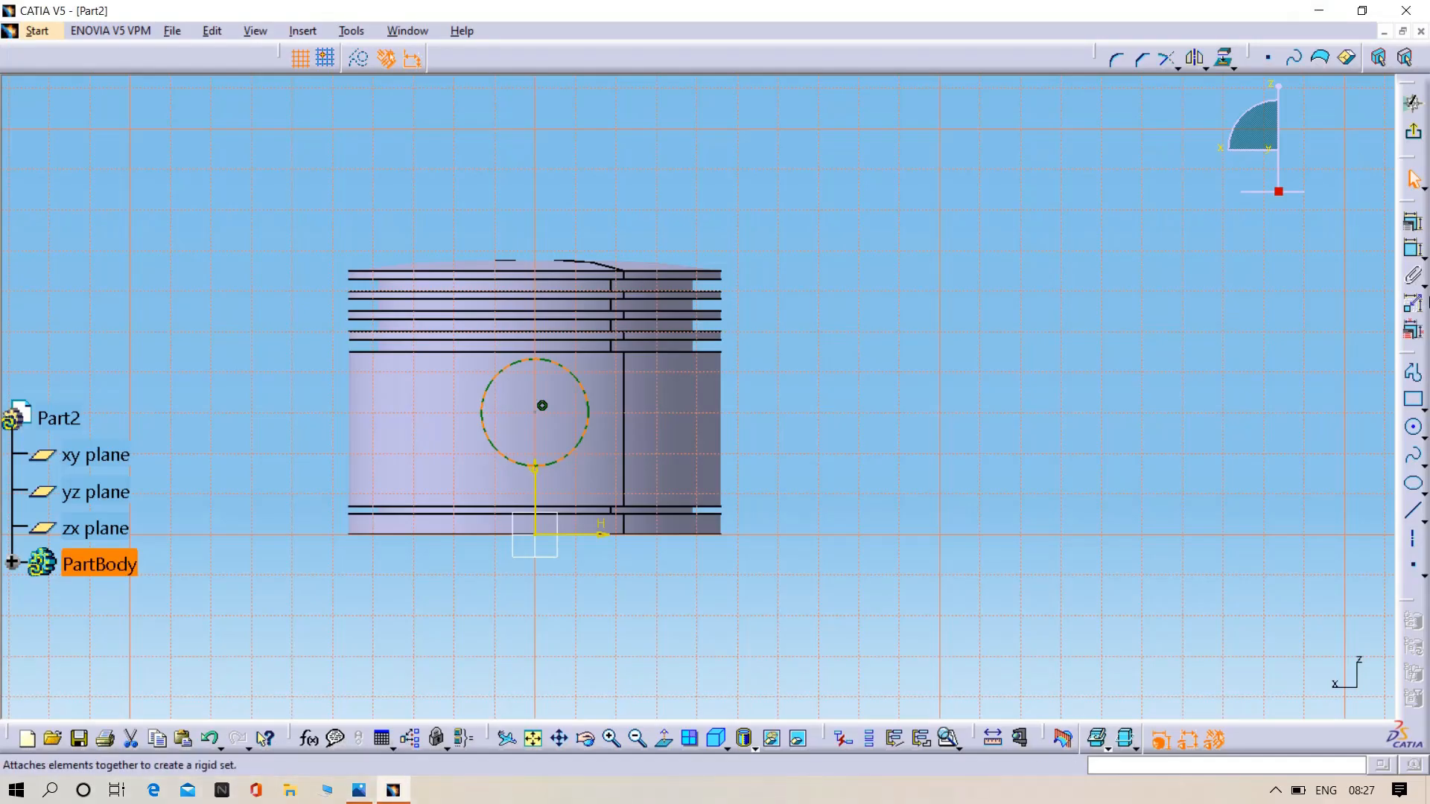
left_click(1413, 278)
left_click(573, 445)
left_click(741, 586)
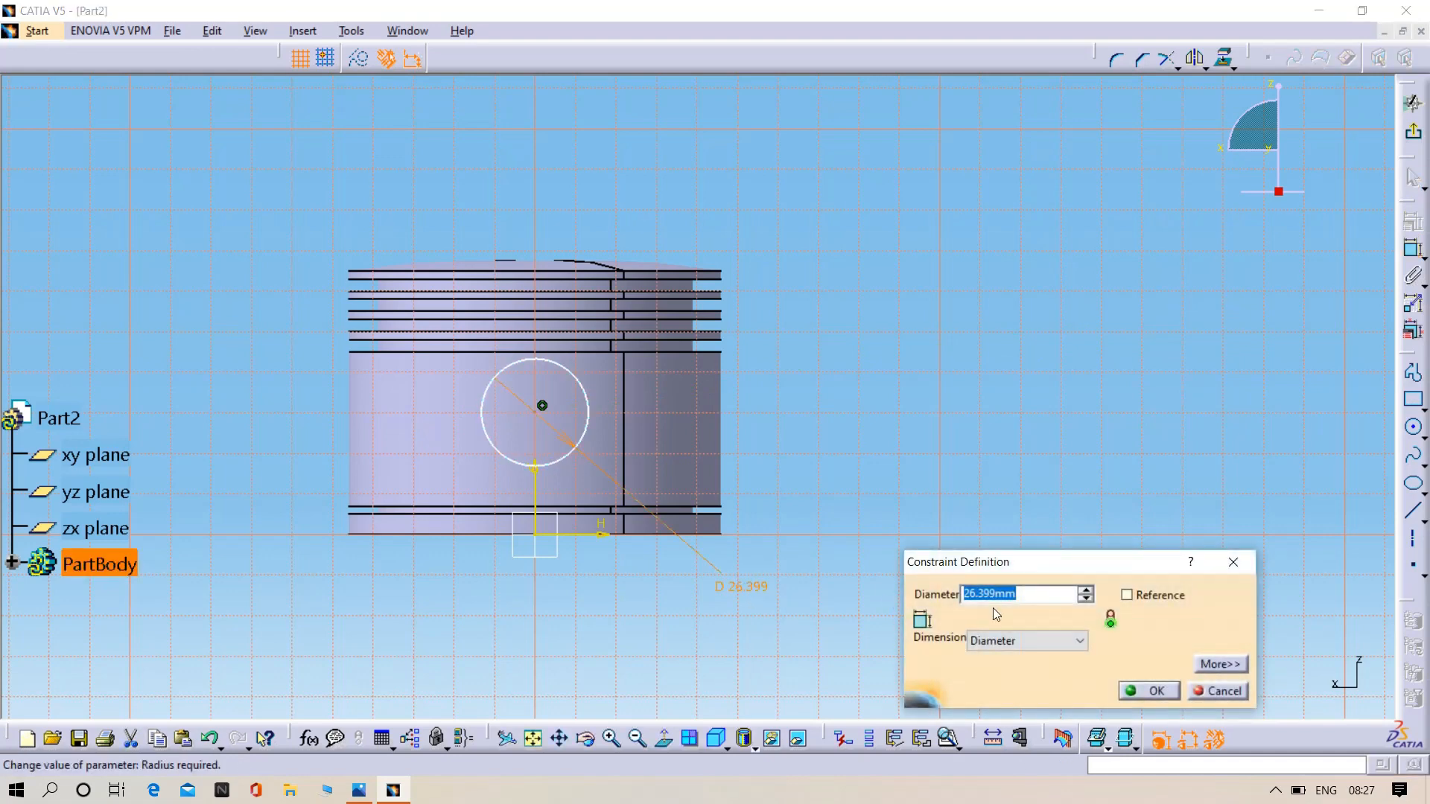
type("36")
key("Return")
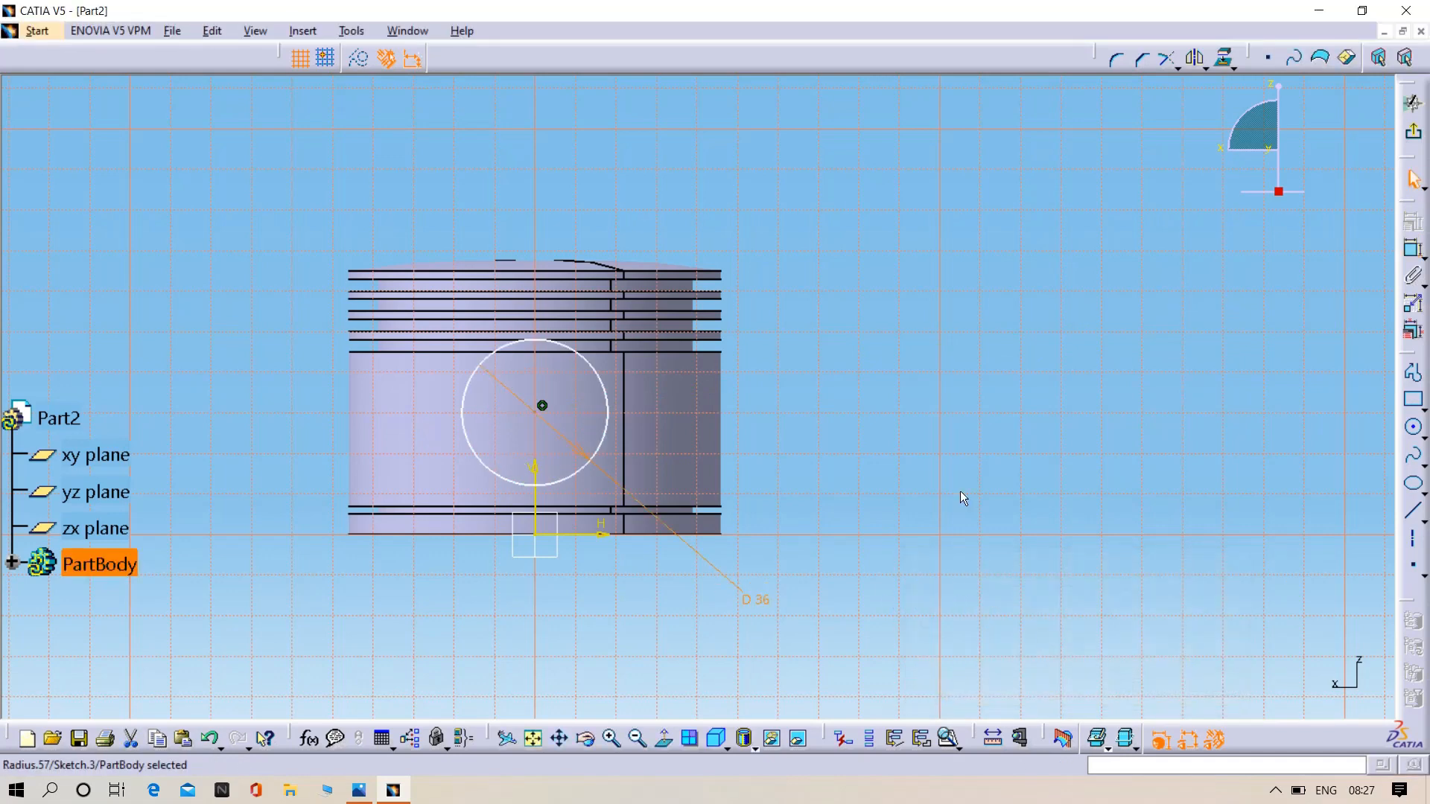
- Dimension the circle centre's height above the horizontal axis, set it to 26.107 mm and exit the sketch
left_click(1413, 249)
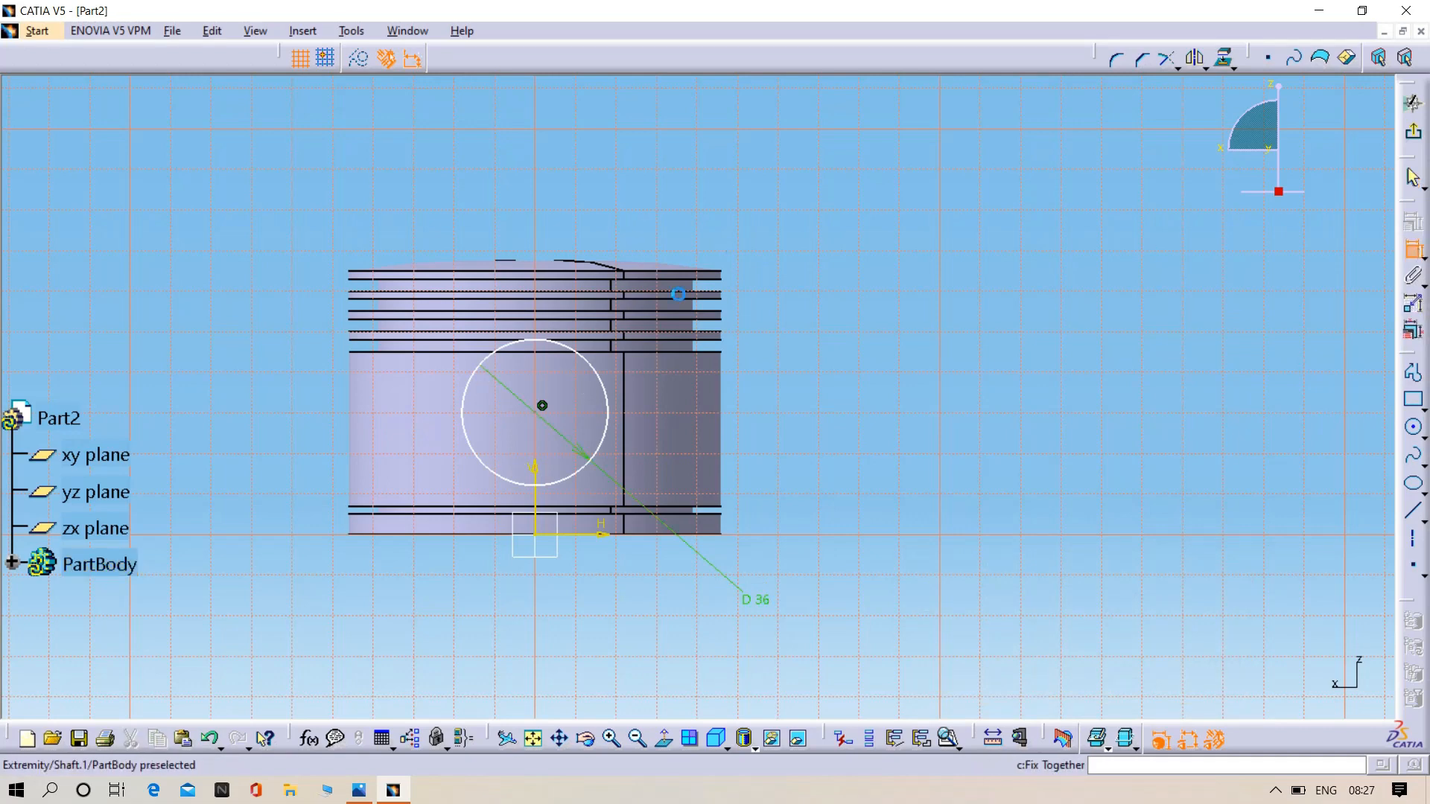
left_click(542, 407)
left_click(584, 534)
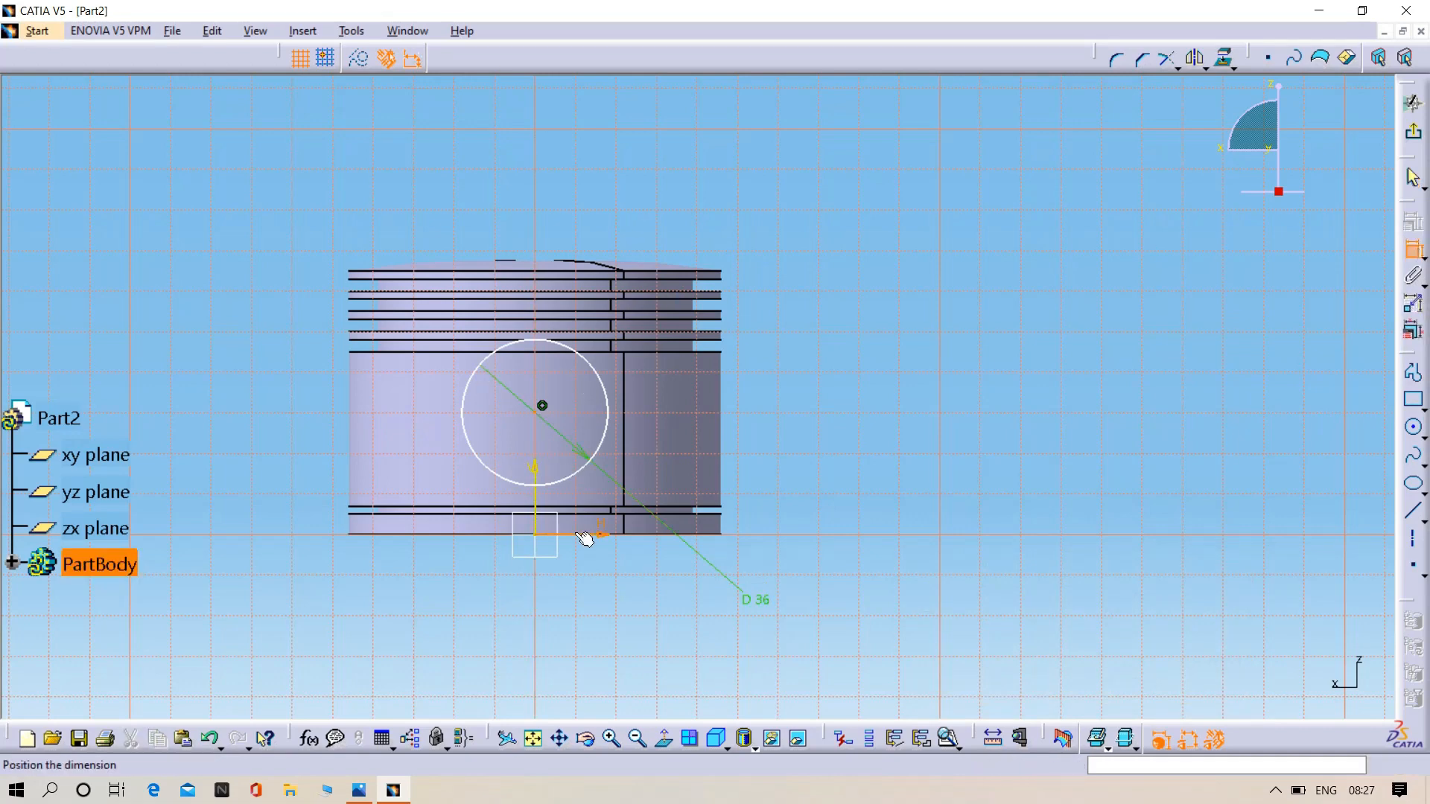
left_click(806, 469)
double_click(806, 466)
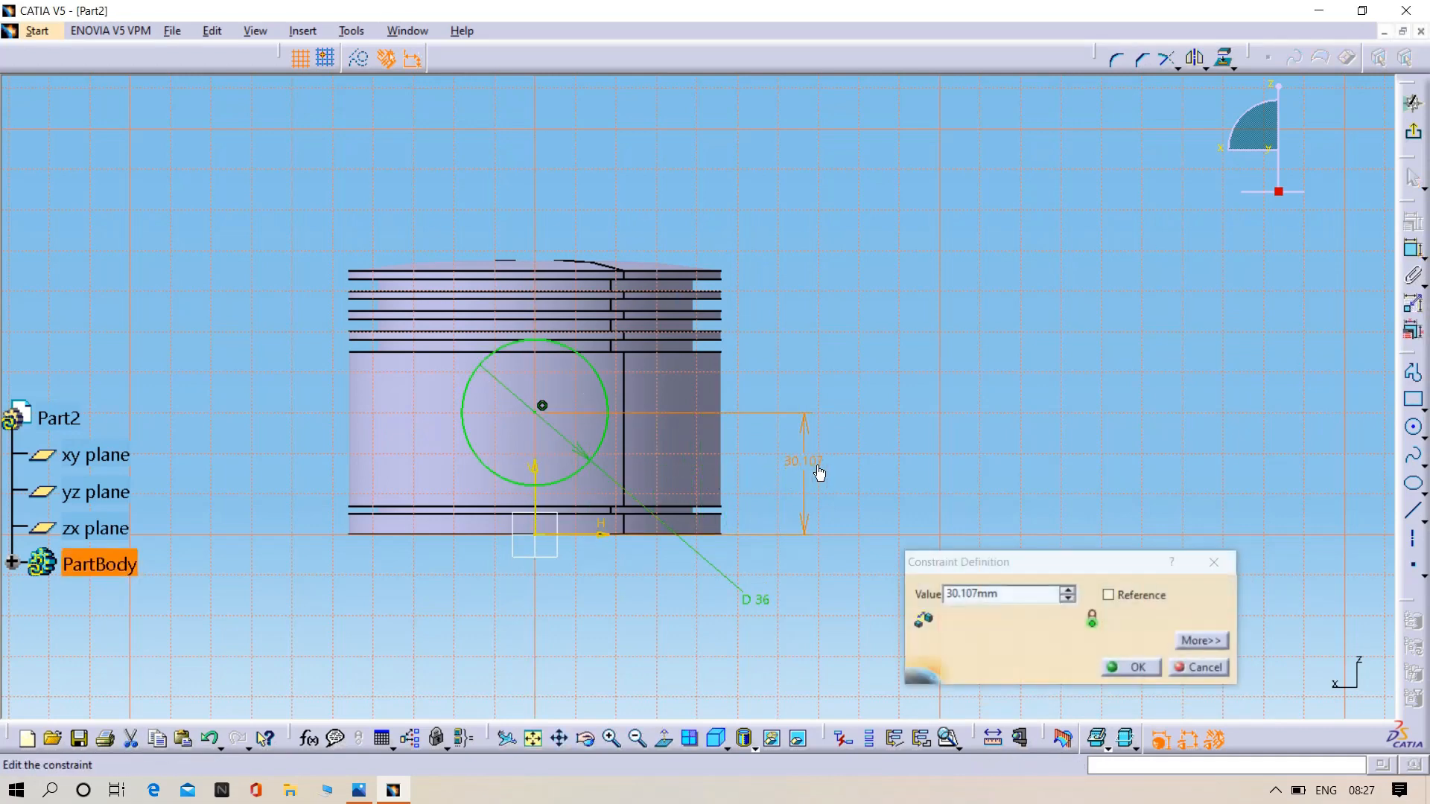
left_click(1066, 599)
left_click(1066, 599)
left_click(1066, 599)
left_click(1066, 599)
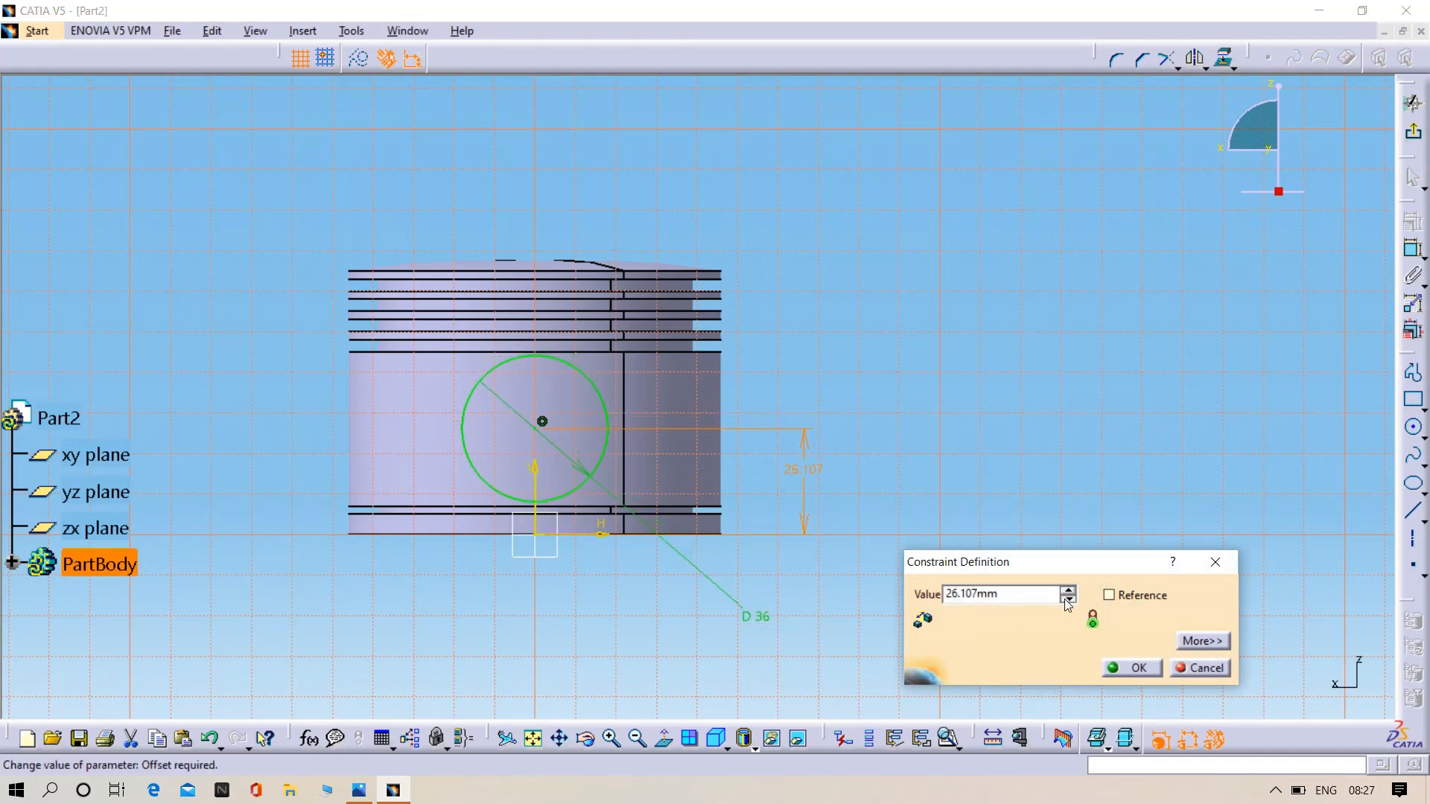
left_click(1067, 599)
left_click(1068, 591)
left_click(1117, 673)
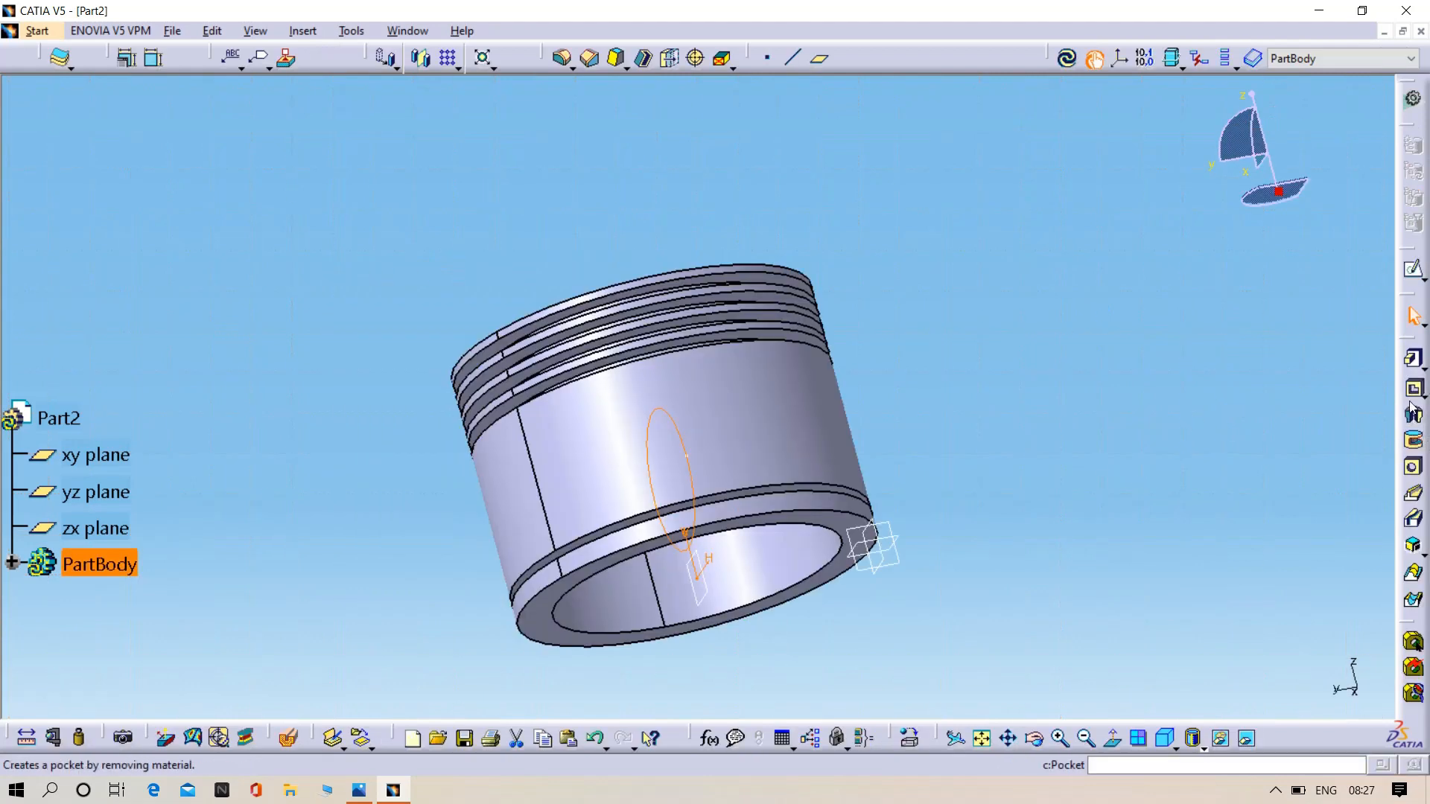
- Pad the 36 mm circle 39 mm with mirrored extent to form a cylinder across the piston's bore
left_click(1412, 363)
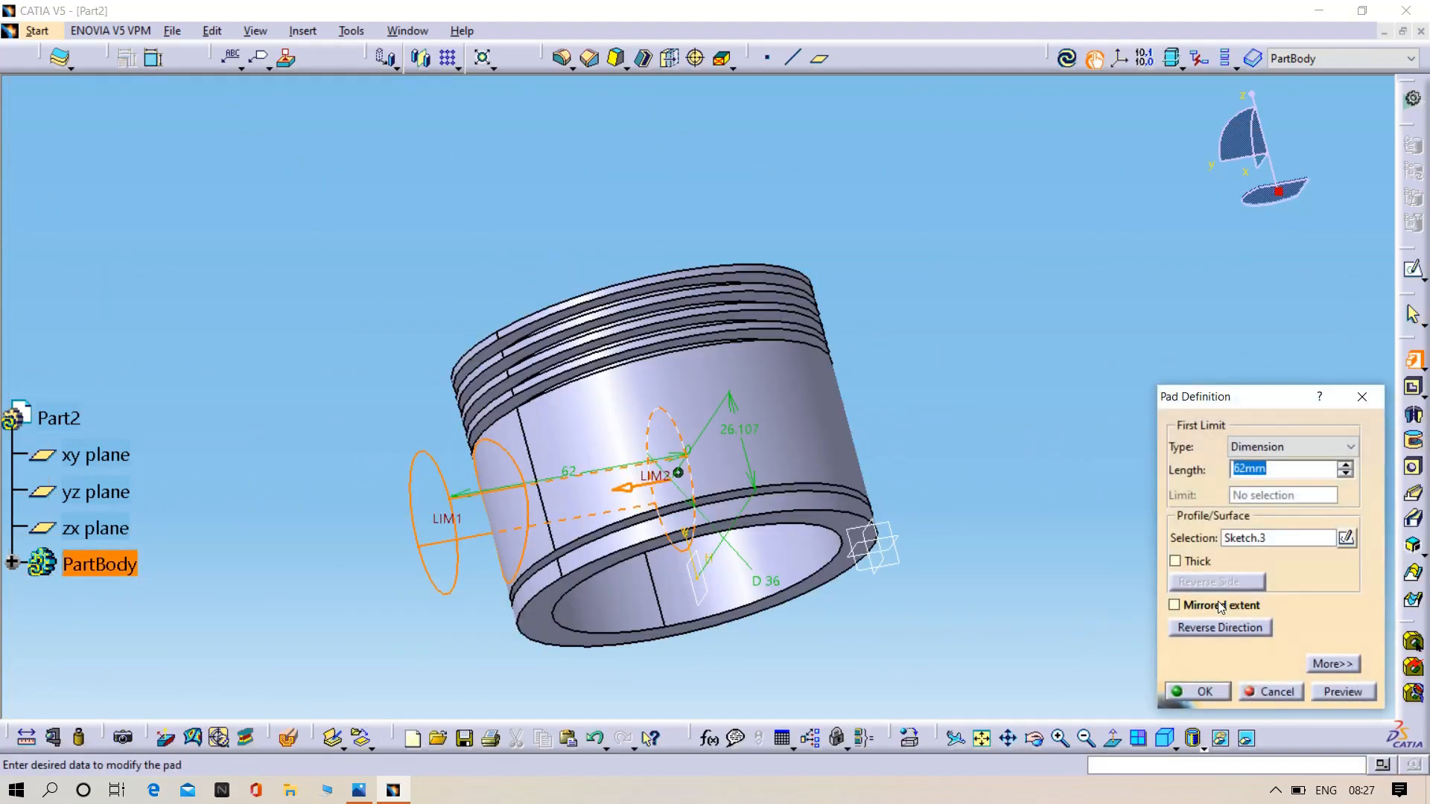
left_click(1217, 604)
left_click_drag(1347, 475, 1348, 477)
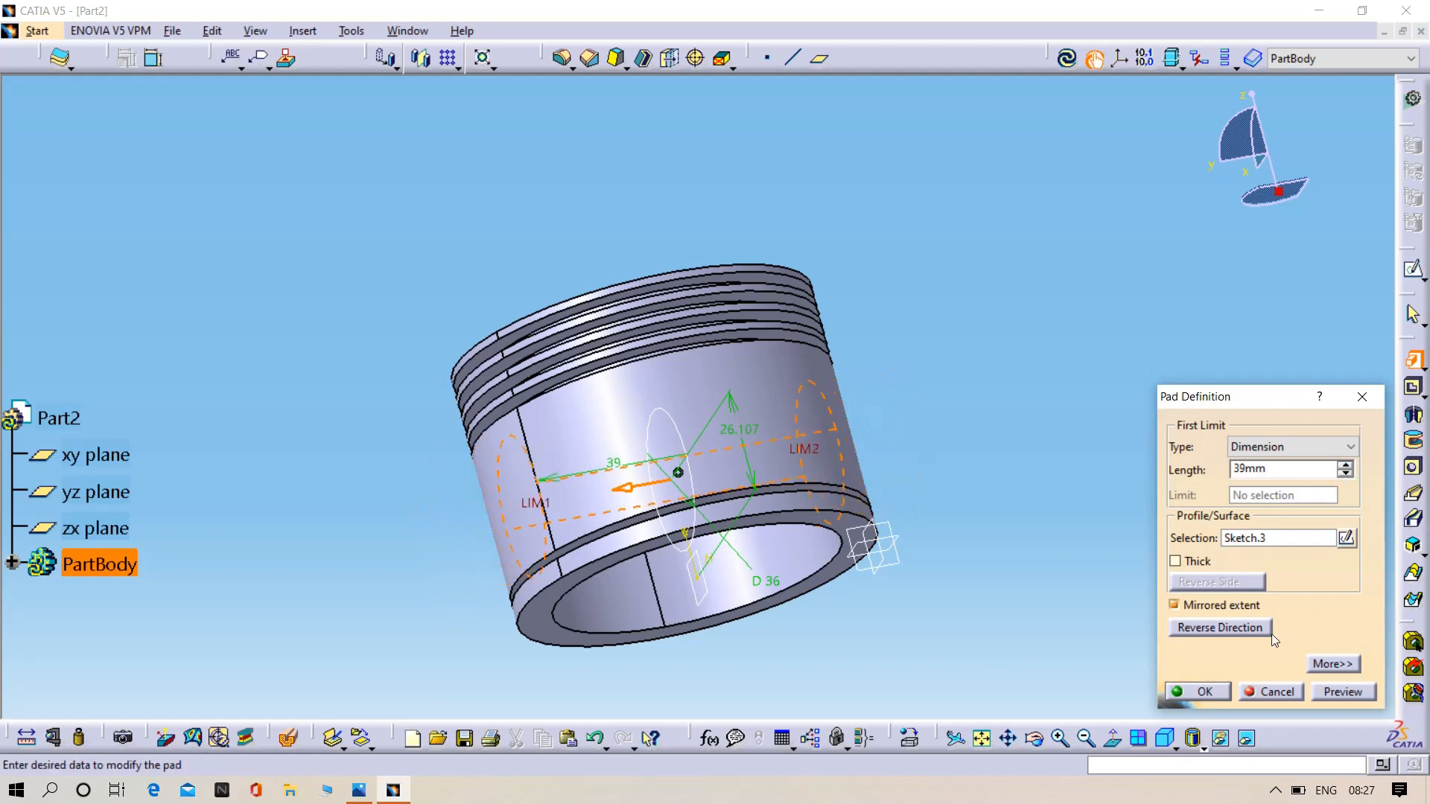
middle_click_drag(779, 621, 700, 509)
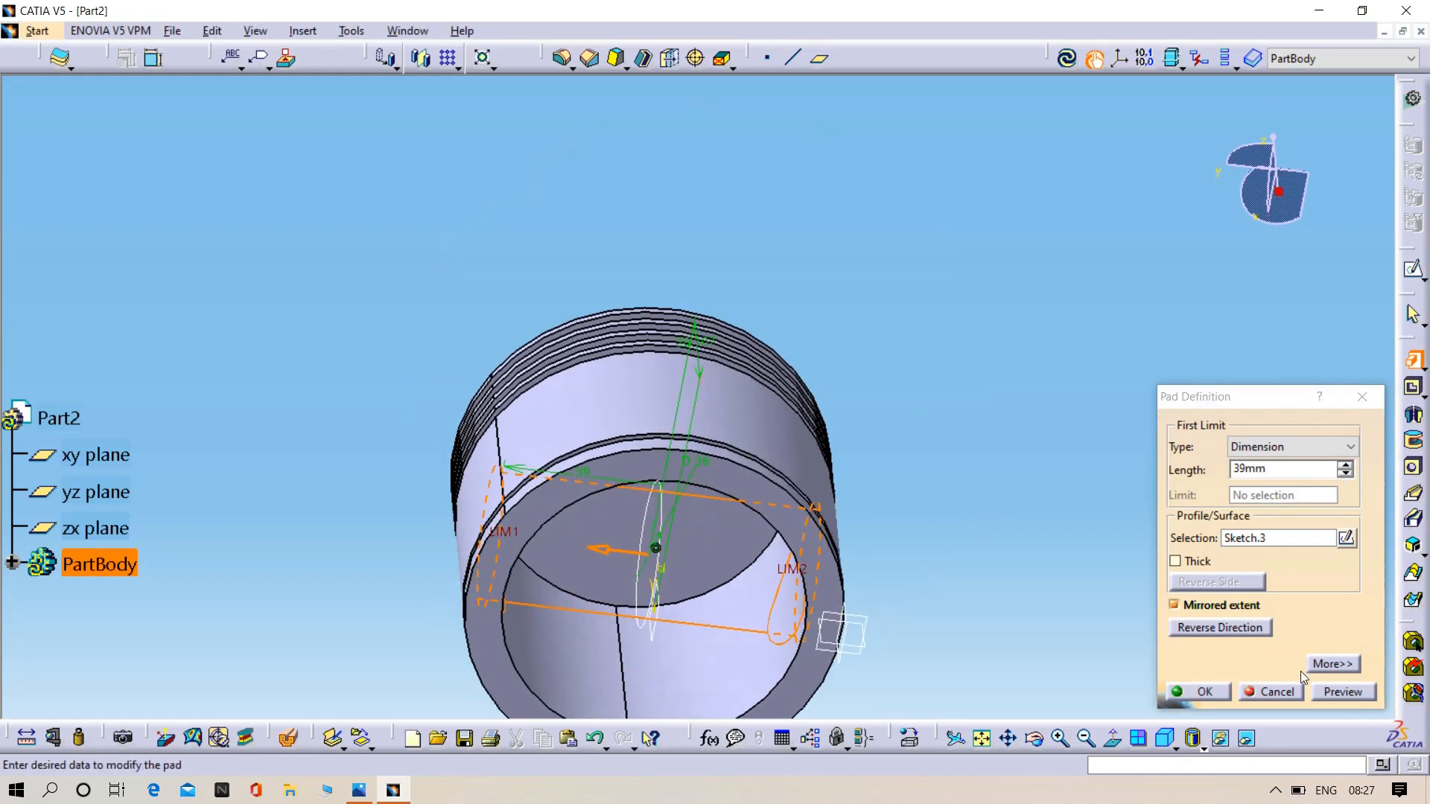
left_click(1353, 695)
middle_click_drag(886, 408, 849, 549)
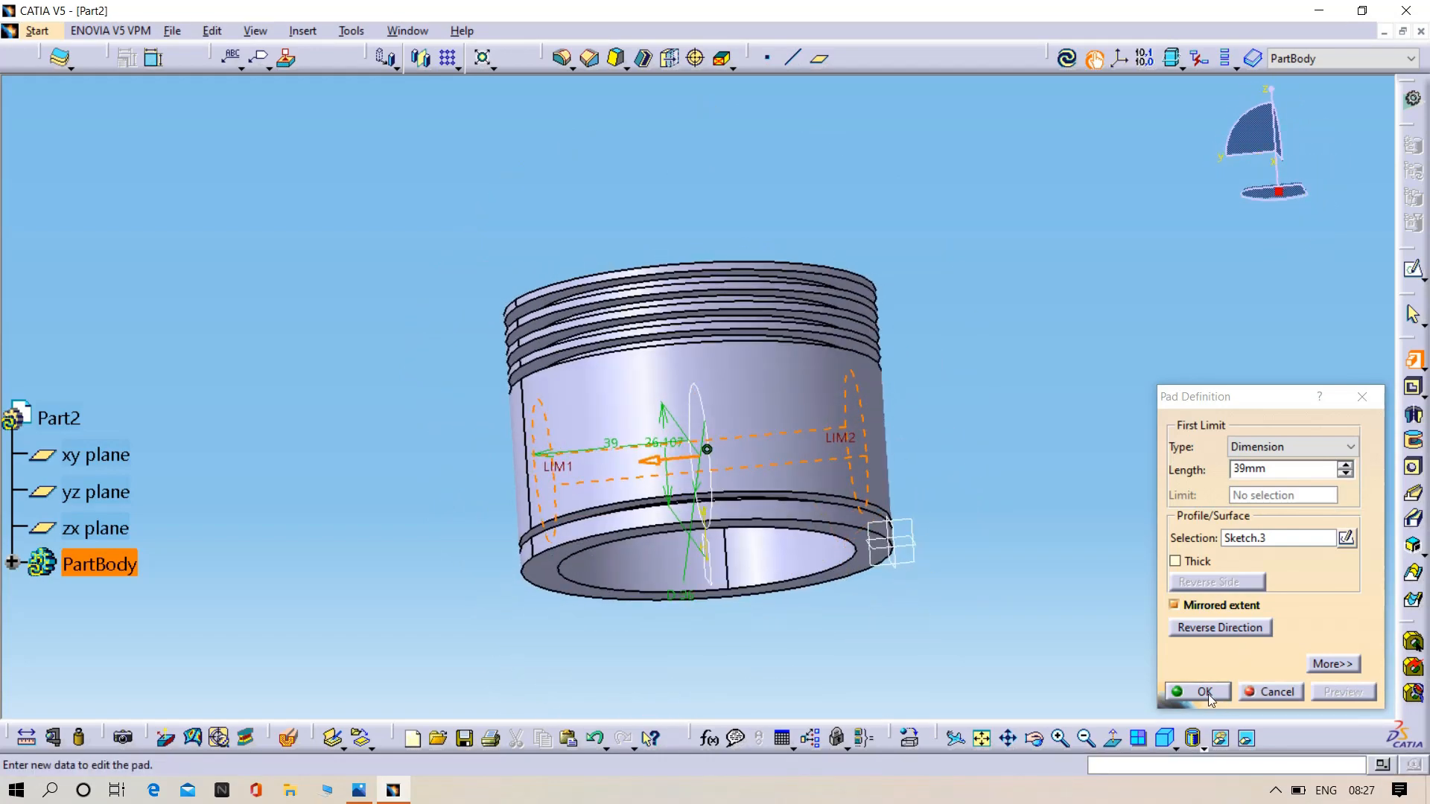
left_click(1200, 691)
- Sketch a circle about 30 mm in diameter on the offset plane, centred on the vertical axis about 28 mm above the piston's bottom
middle_click_drag(1114, 543, 900, 329)
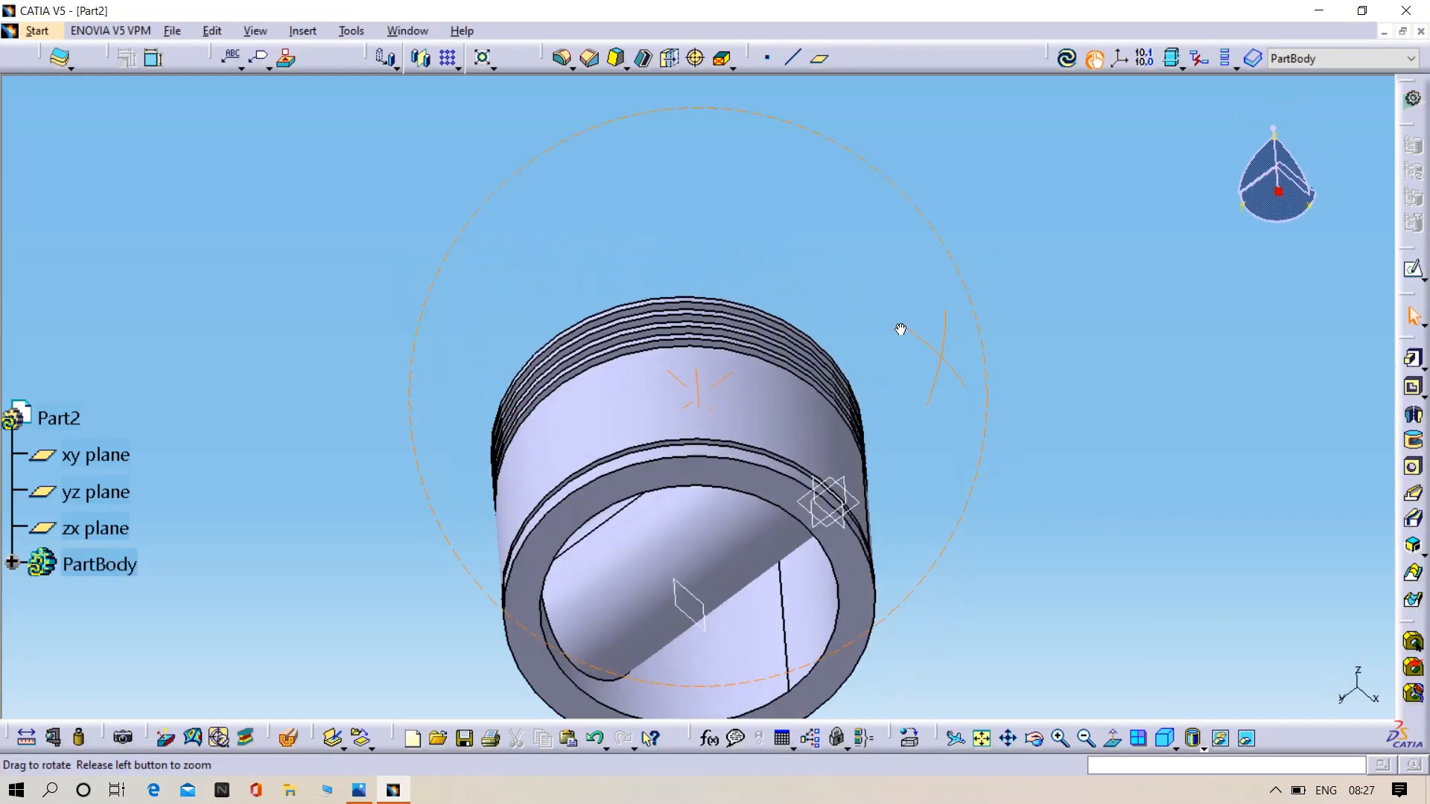
left_click(702, 622)
left_click(1413, 268)
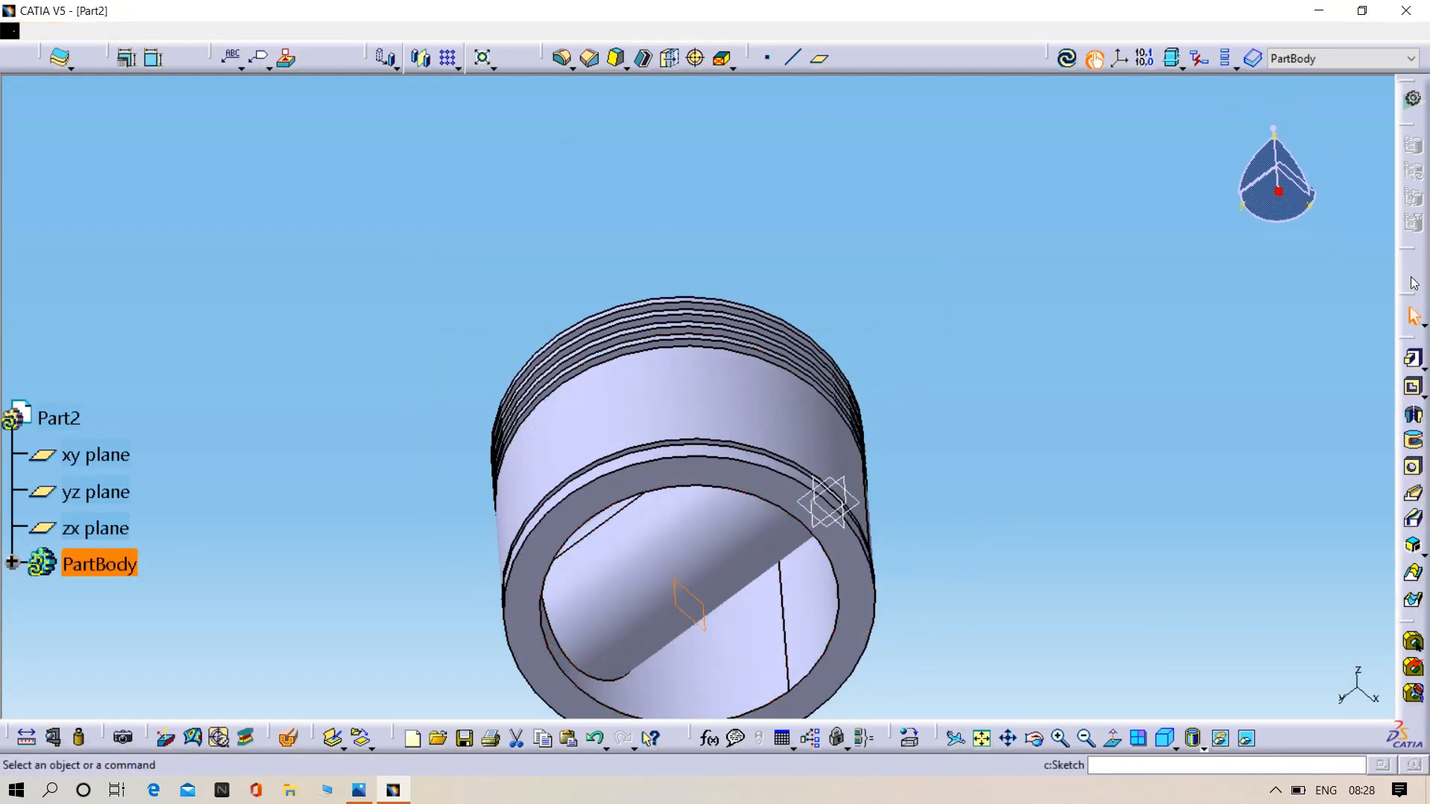
middle_click_drag(744, 489, 637, 431)
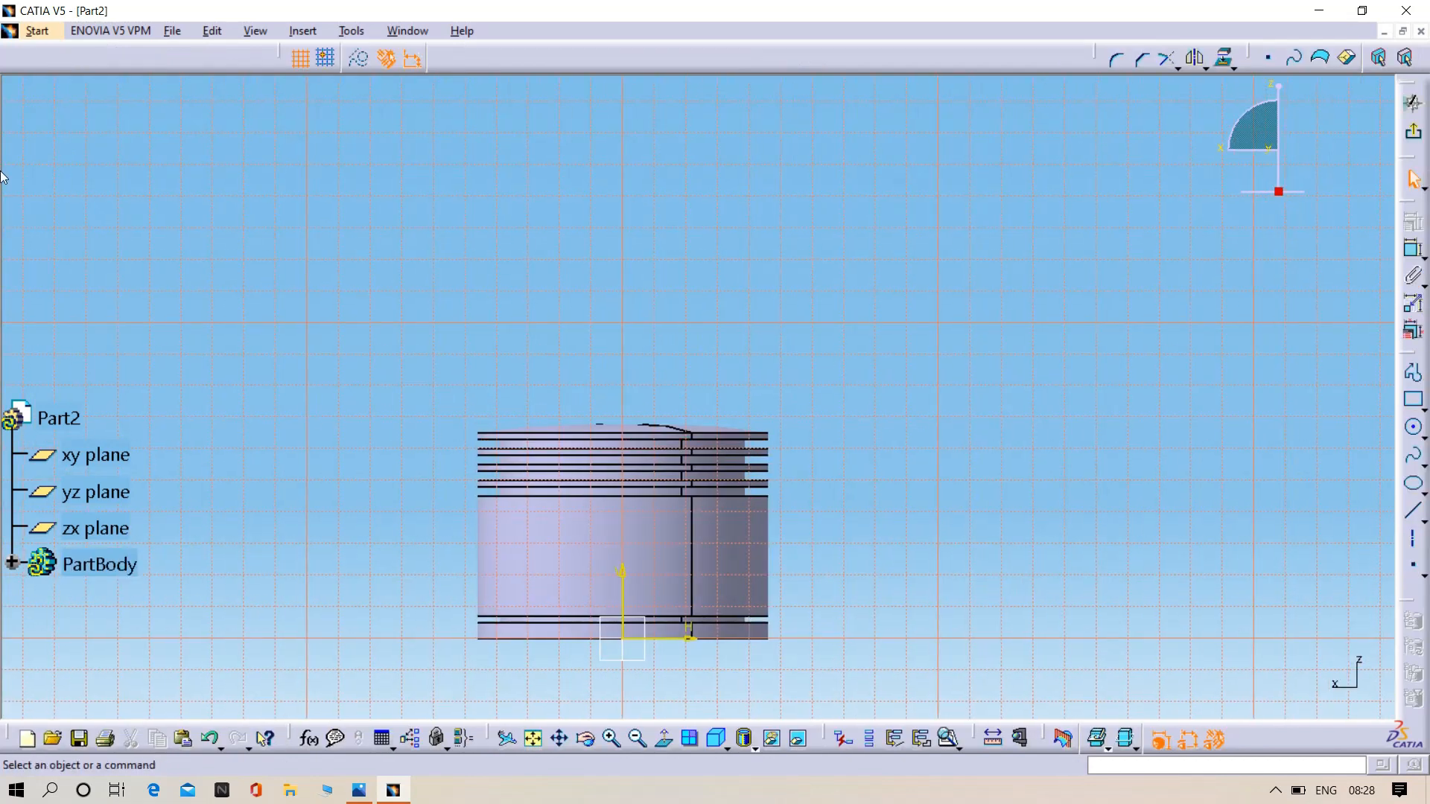
left_click(1413, 430)
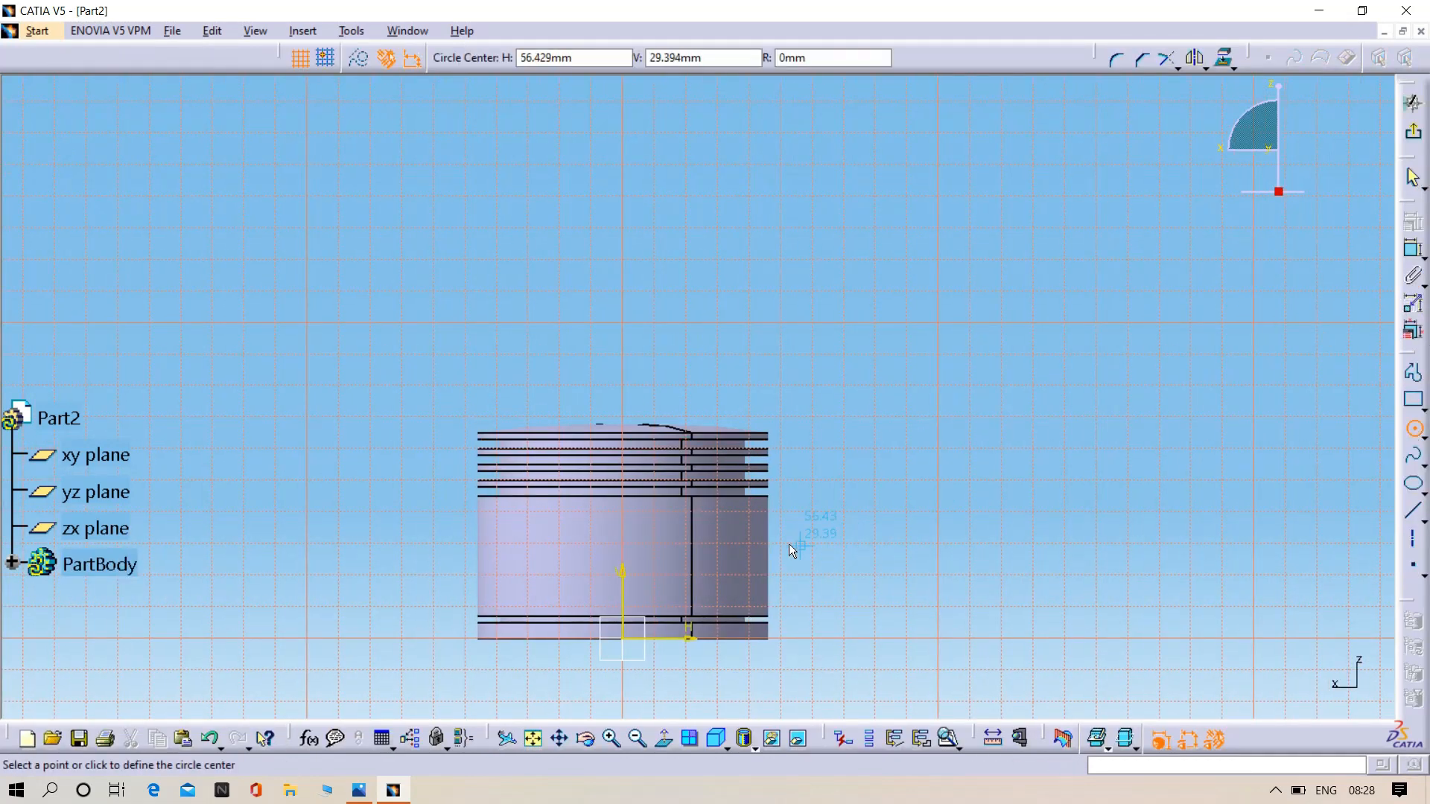
left_click(629, 543)
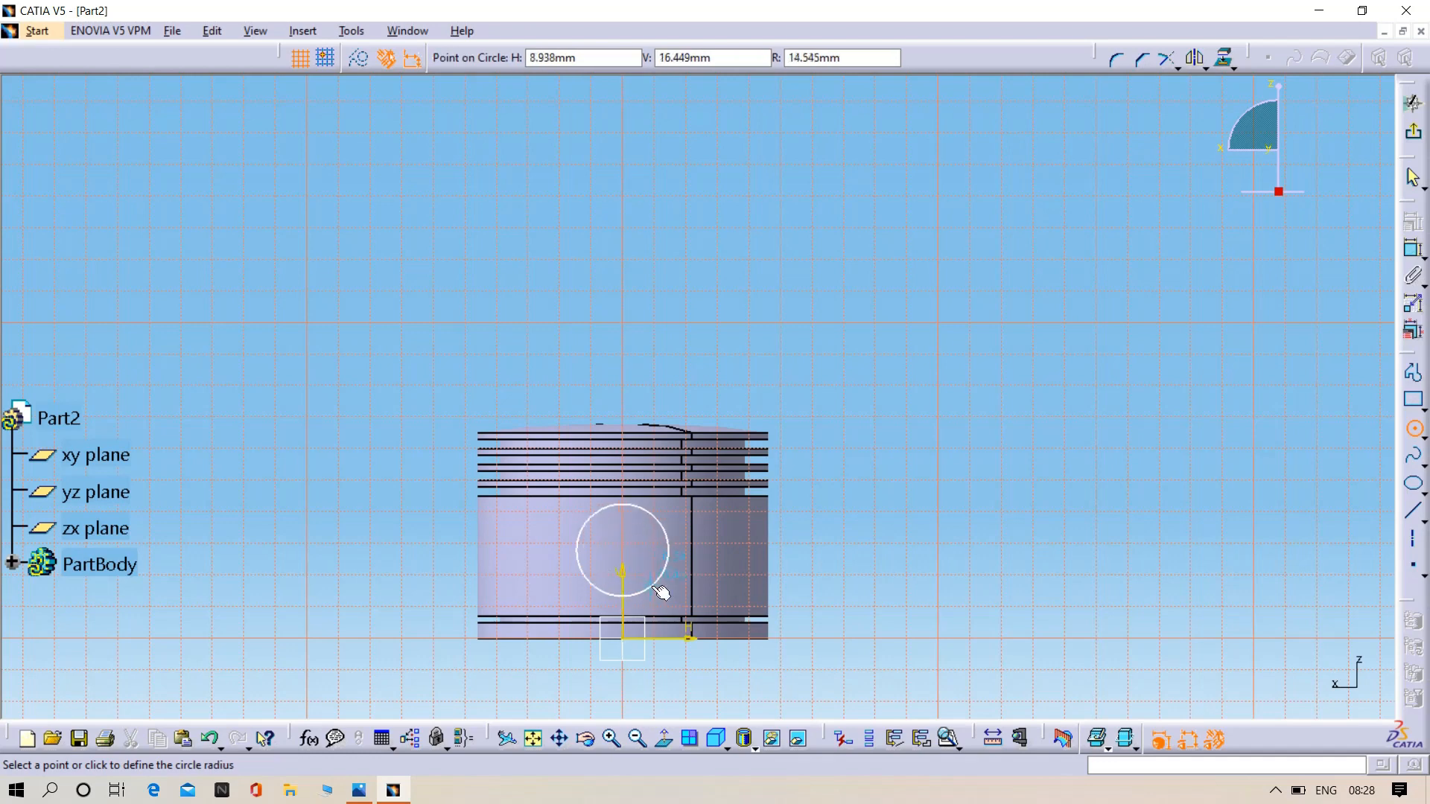
left_click(658, 583)
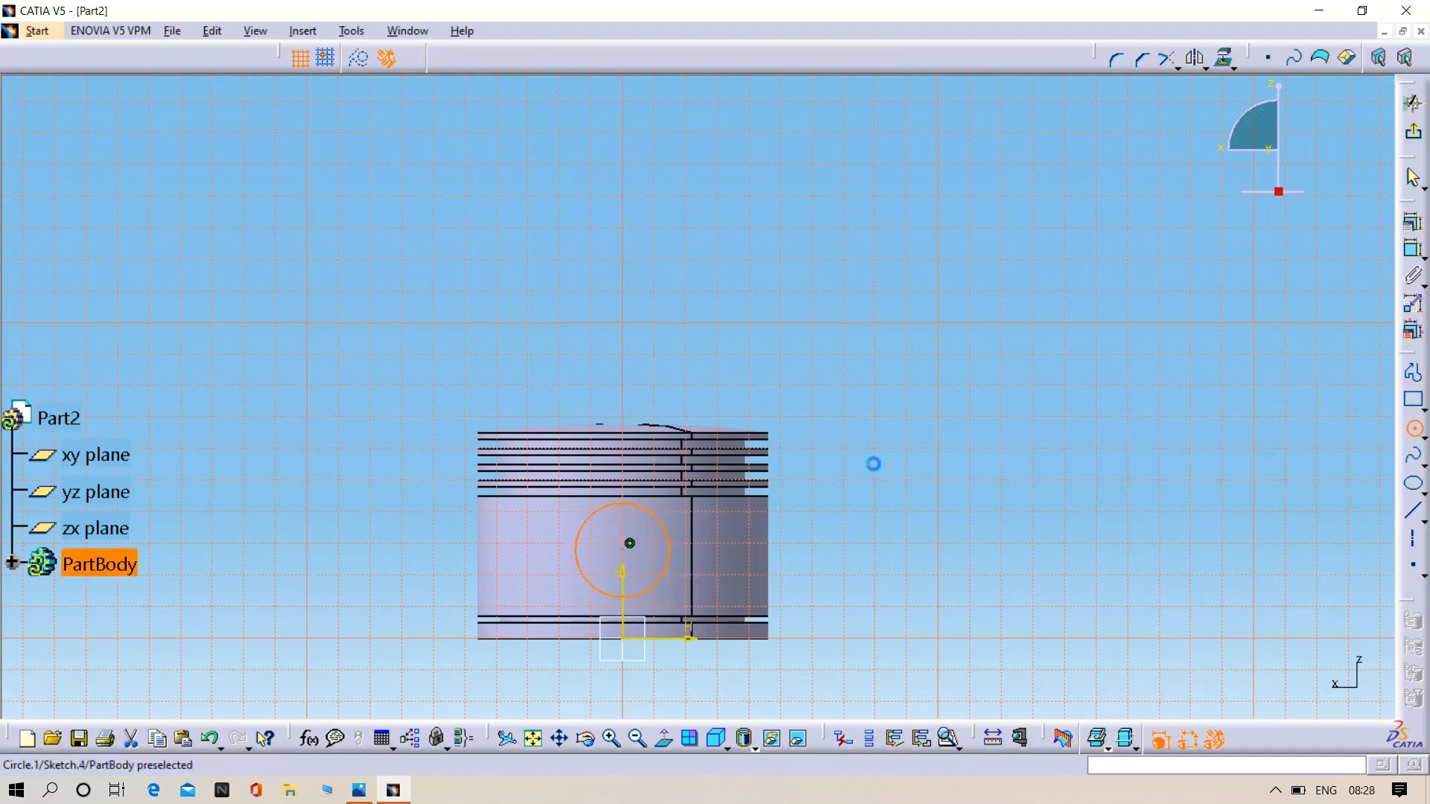
- Dimension the new circle's diameter, check the pin hole size in the reference drawing 04.png and set the diameter to 22 mm
left_click(1412, 251)
left_click(910, 588)
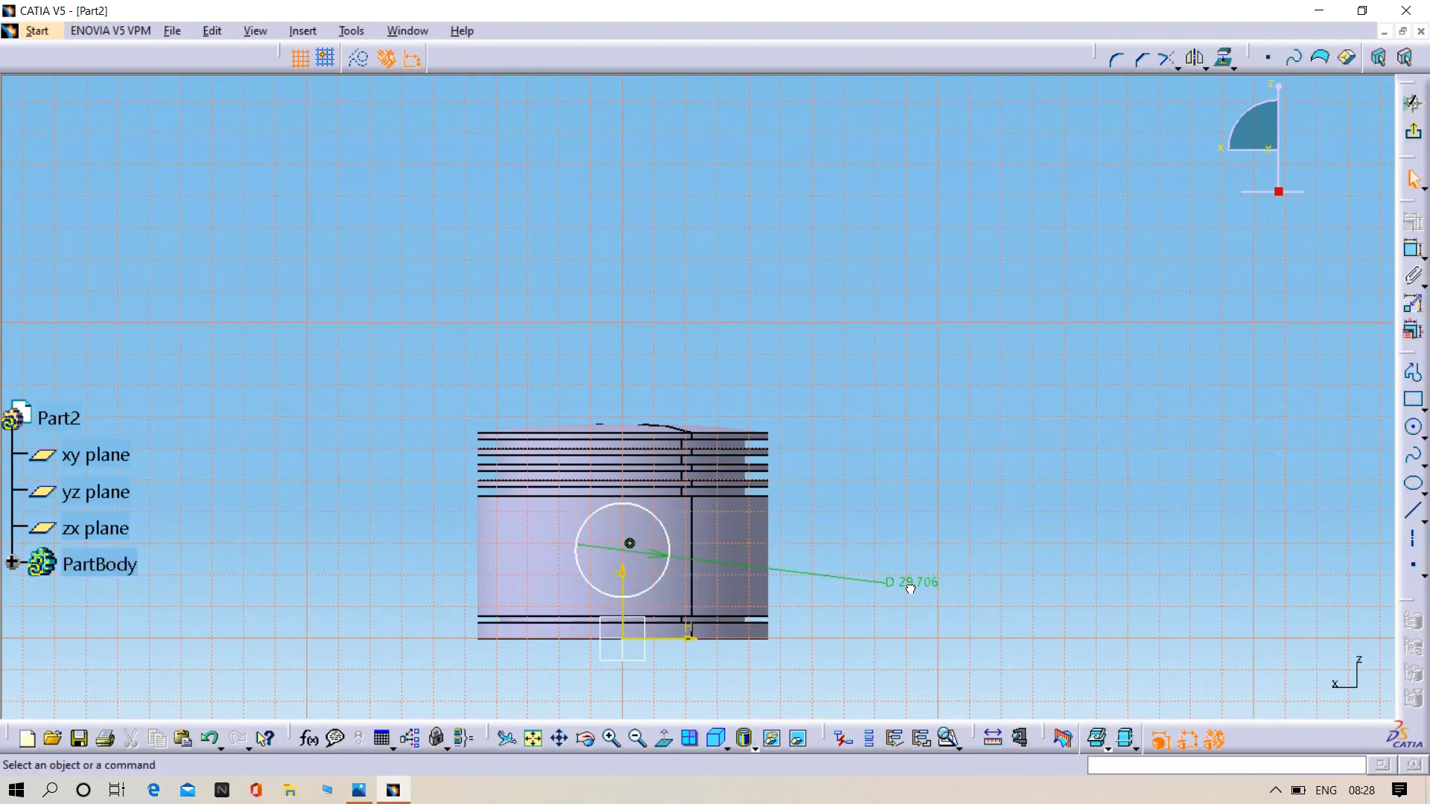
left_click(370, 790)
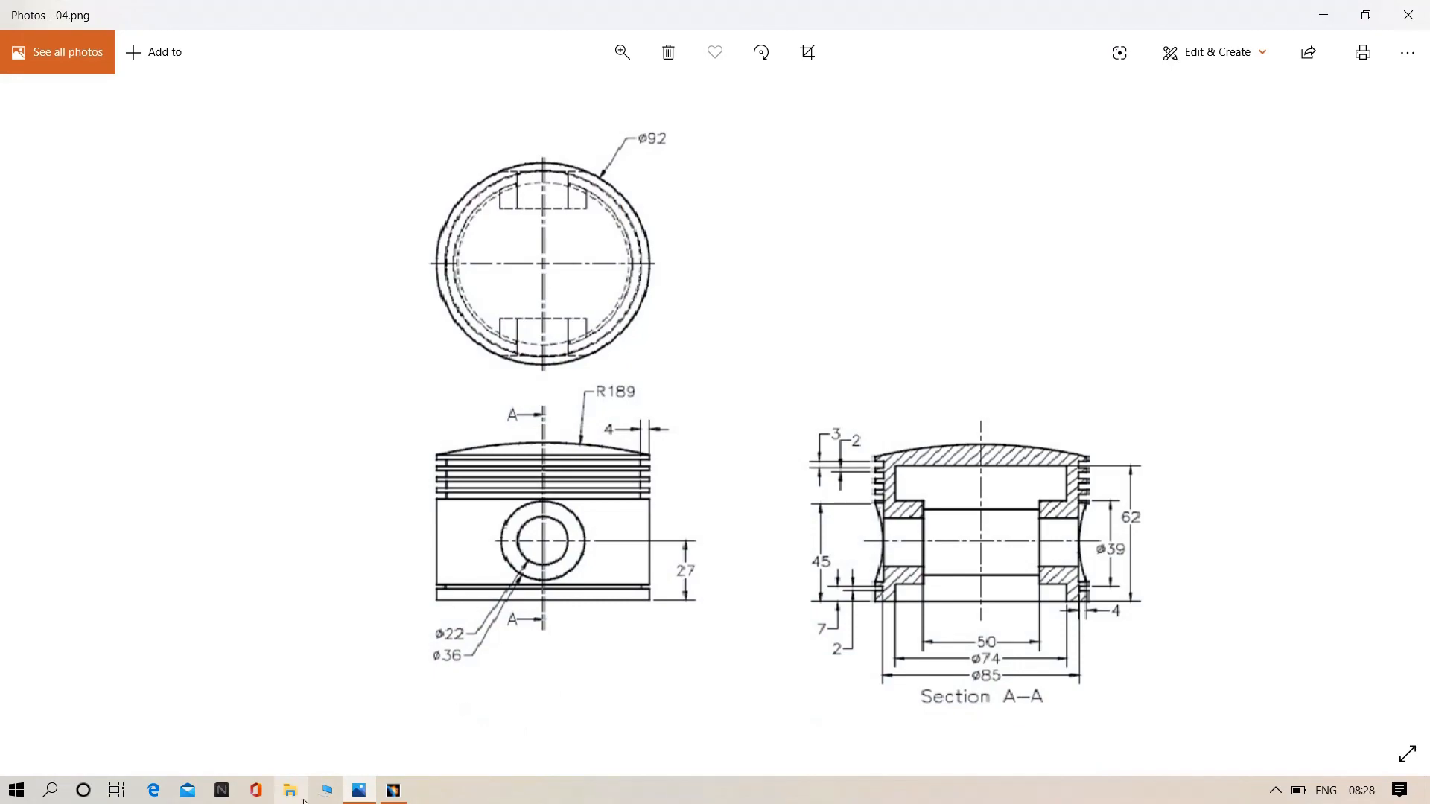
left_click(392, 791)
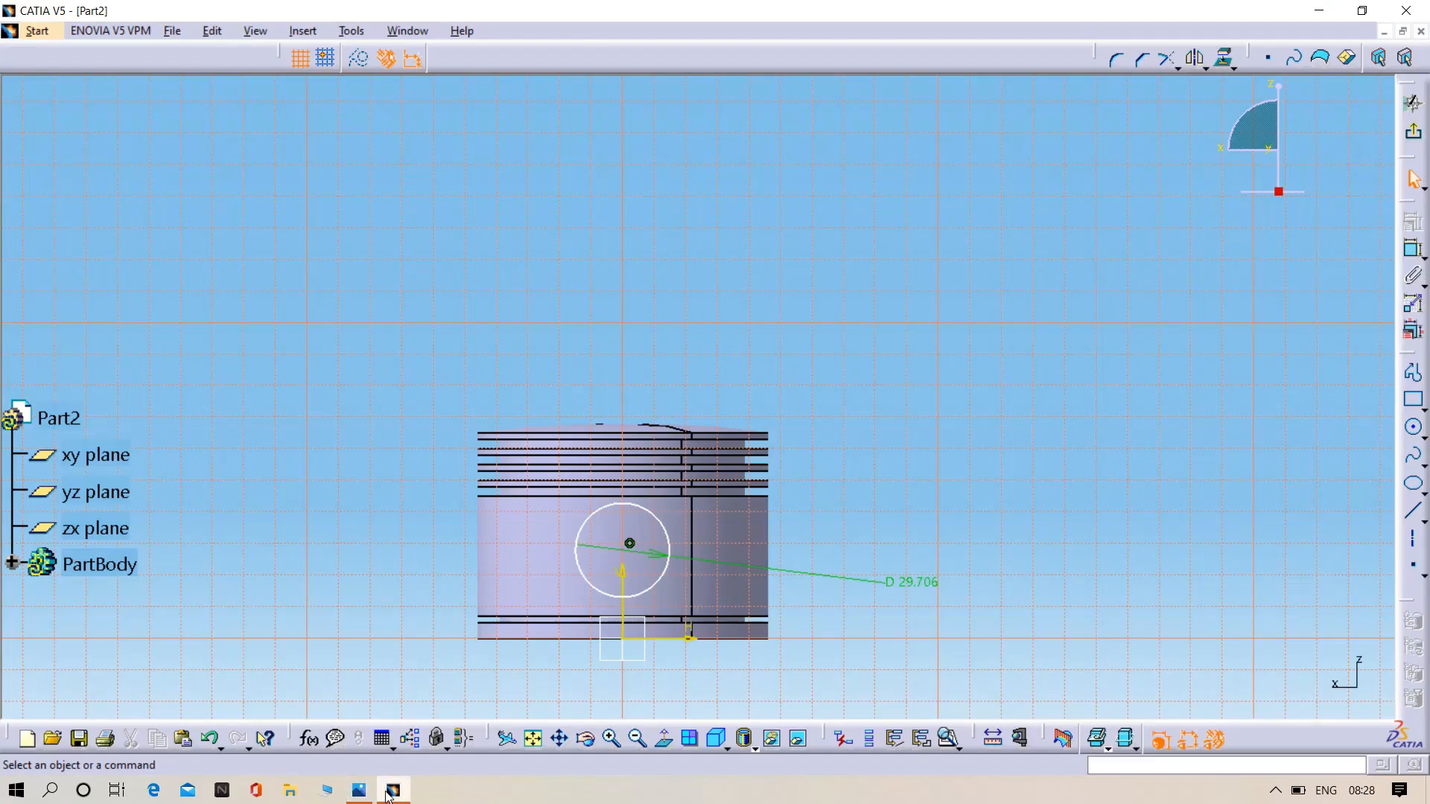
double_click(919, 585)
key("BackSpace")
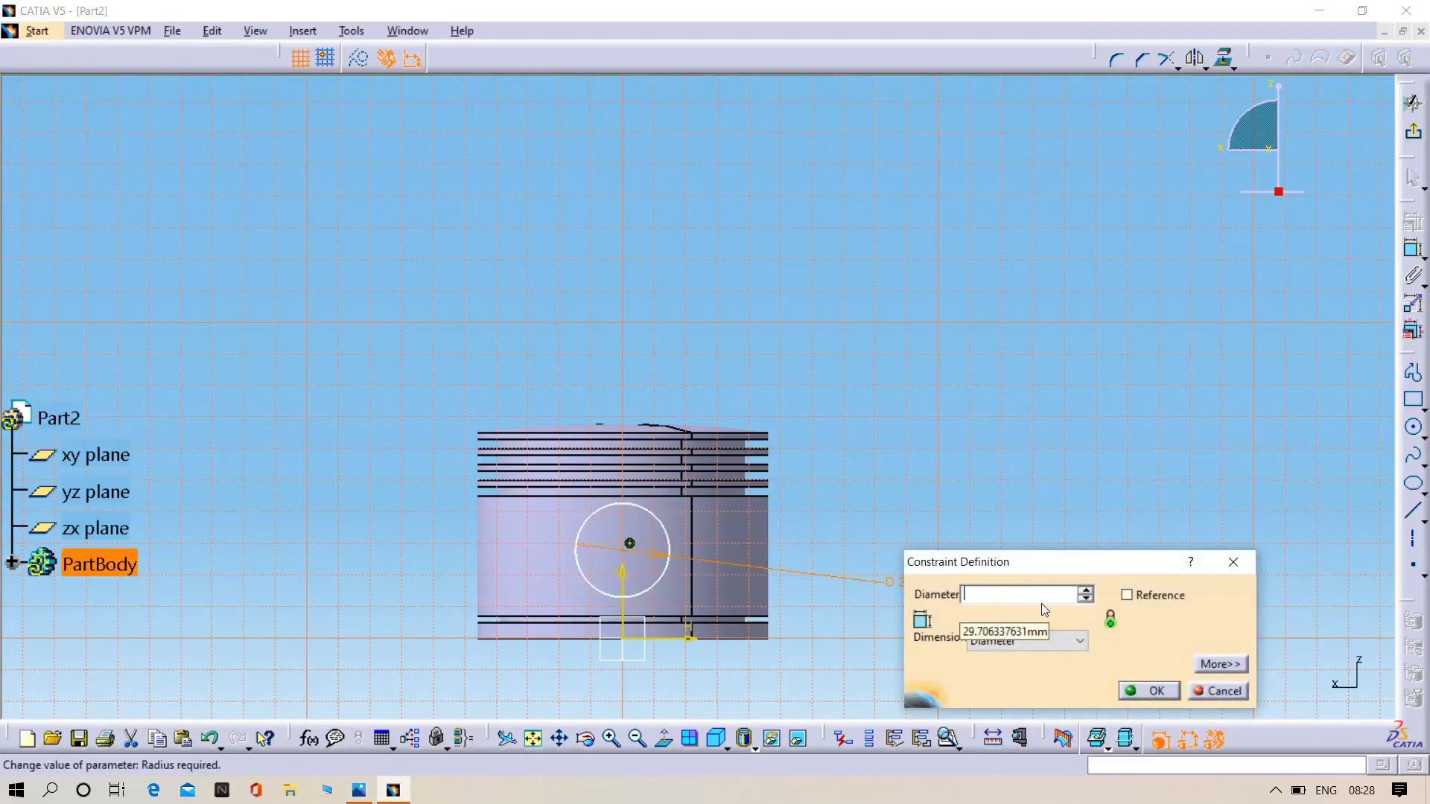
type("22")
key("Return")
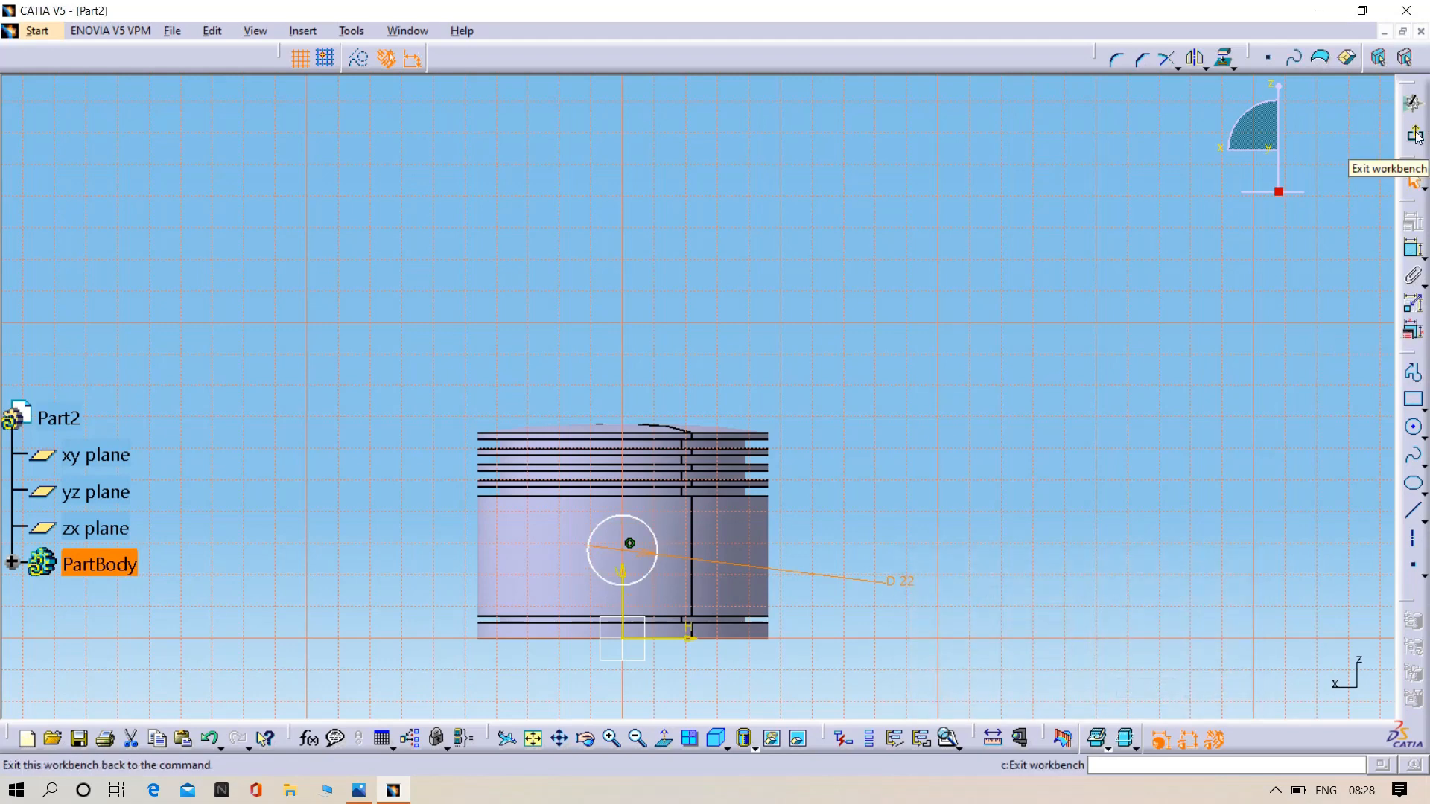
- Dimension the 22 mm circle centre's height above the horizontal axis, set it to 26 mm and exit the sketch
middle_click_drag(818, 575, 871, 484)
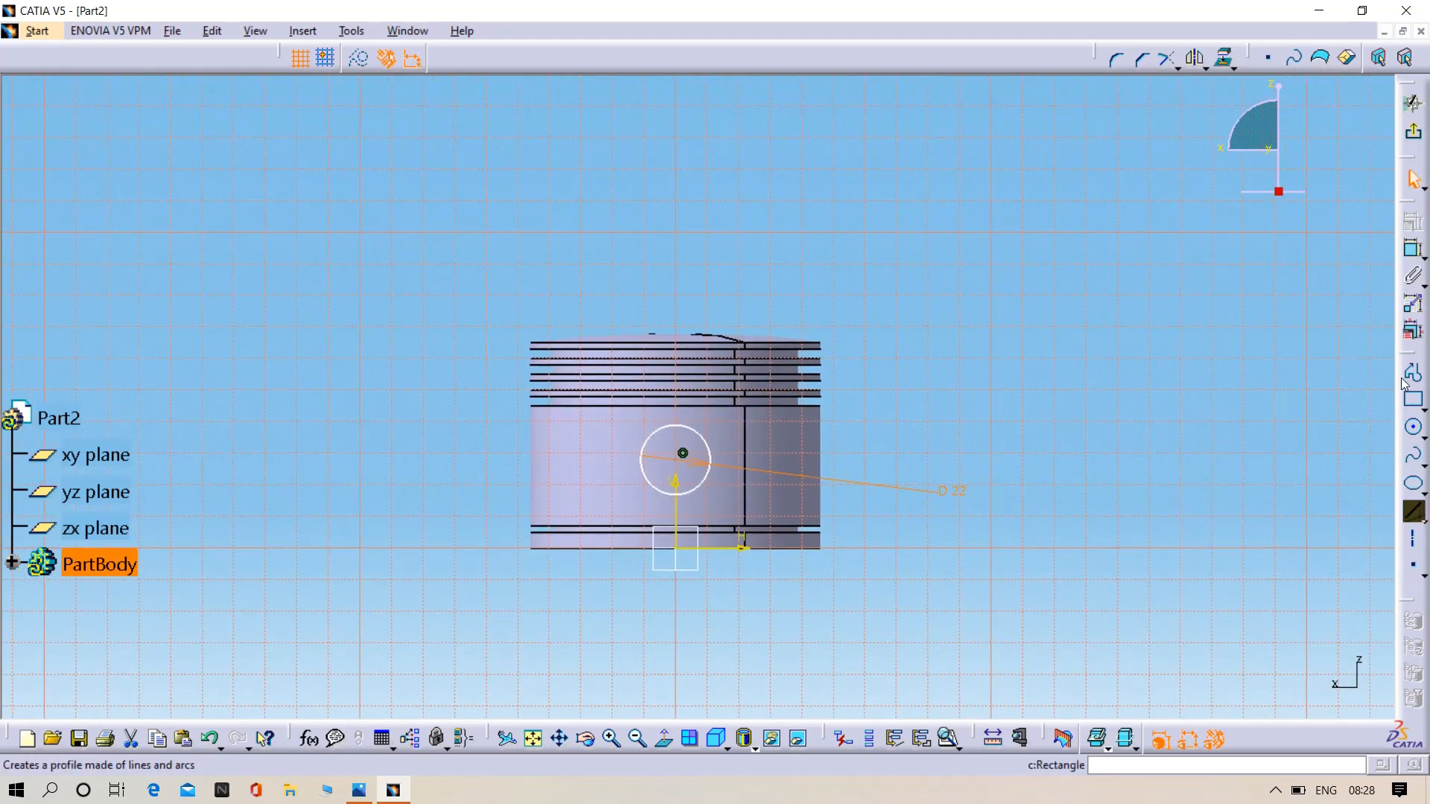
left_click(1409, 253)
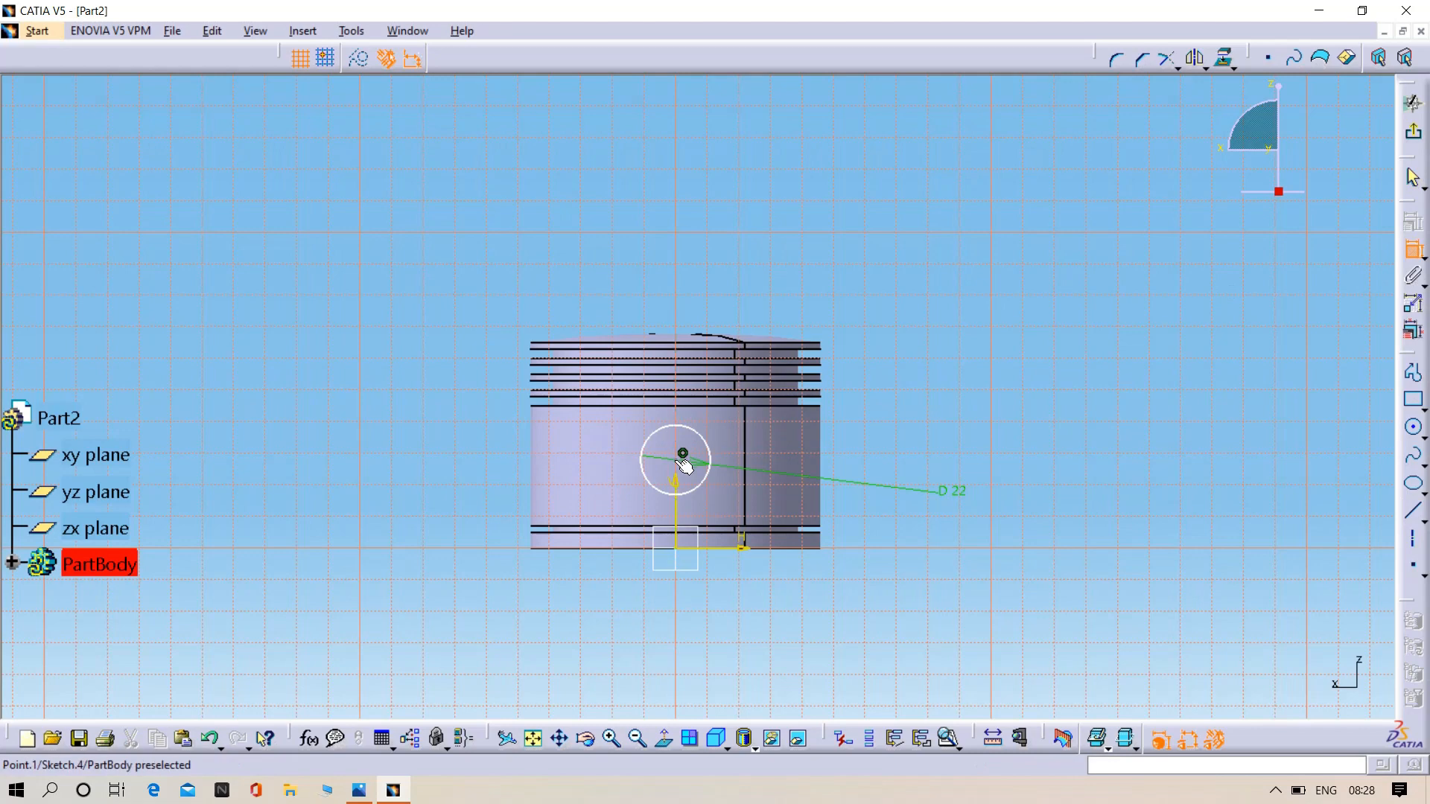
left_click(683, 460)
left_click(721, 550)
left_click(881, 524)
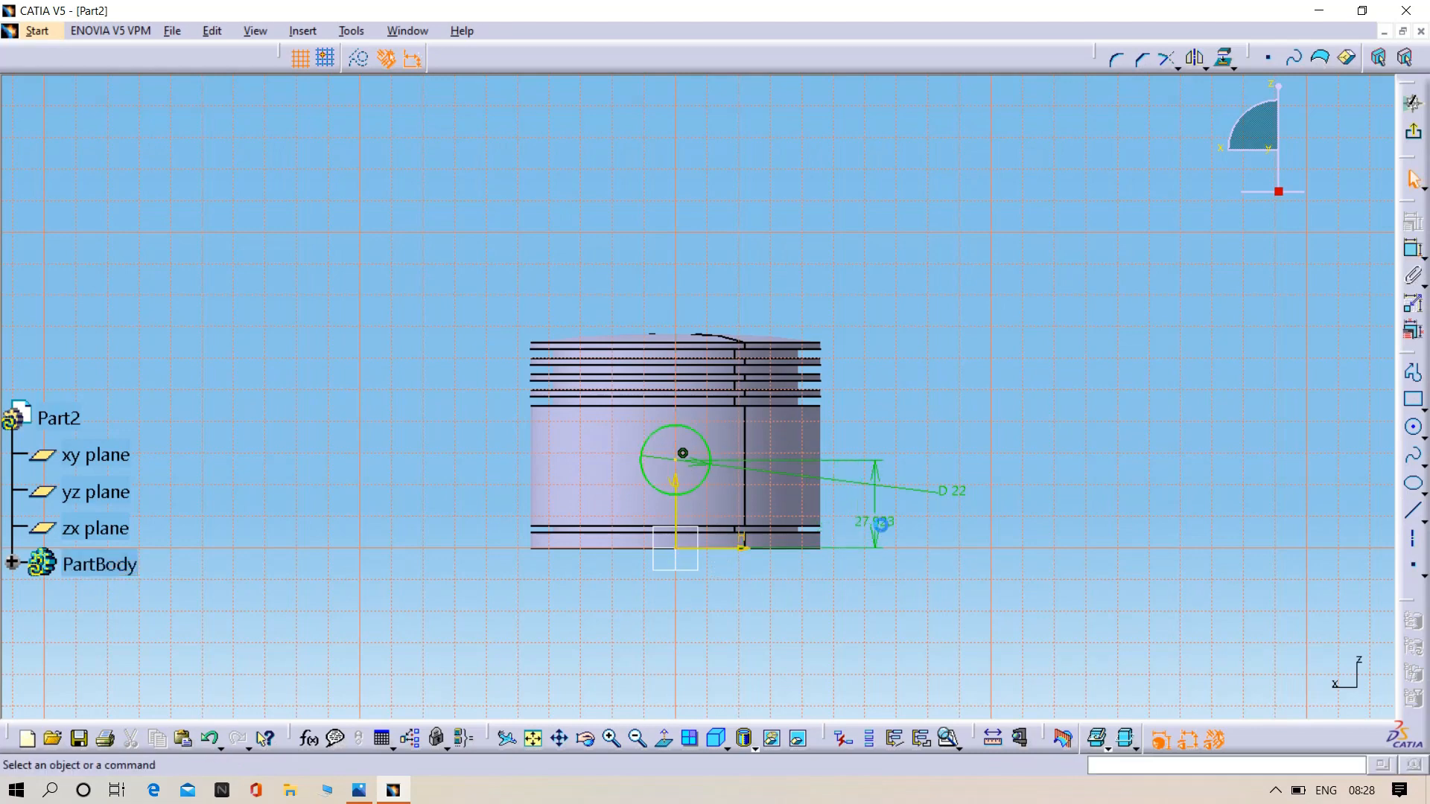
double_click(881, 524)
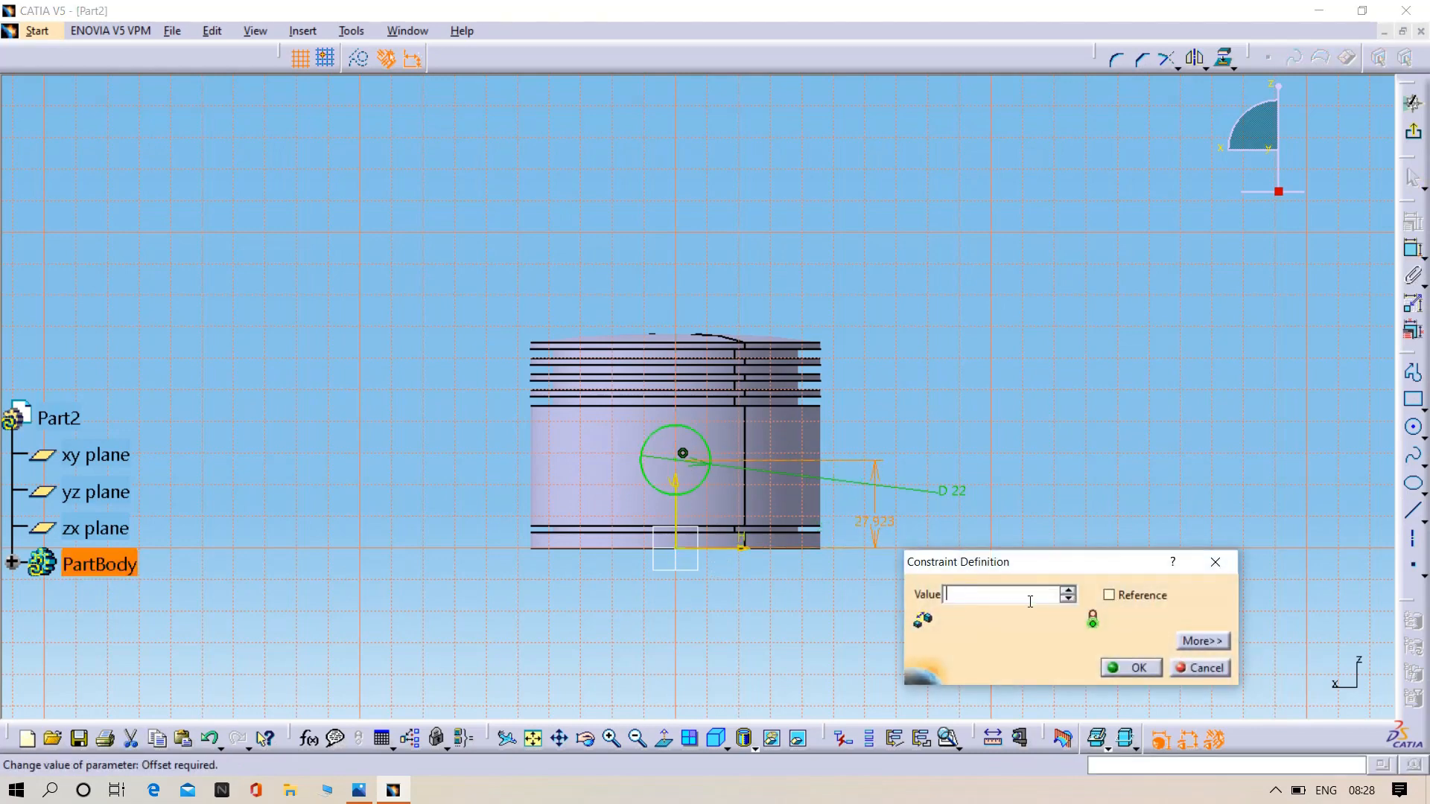
key("Return")
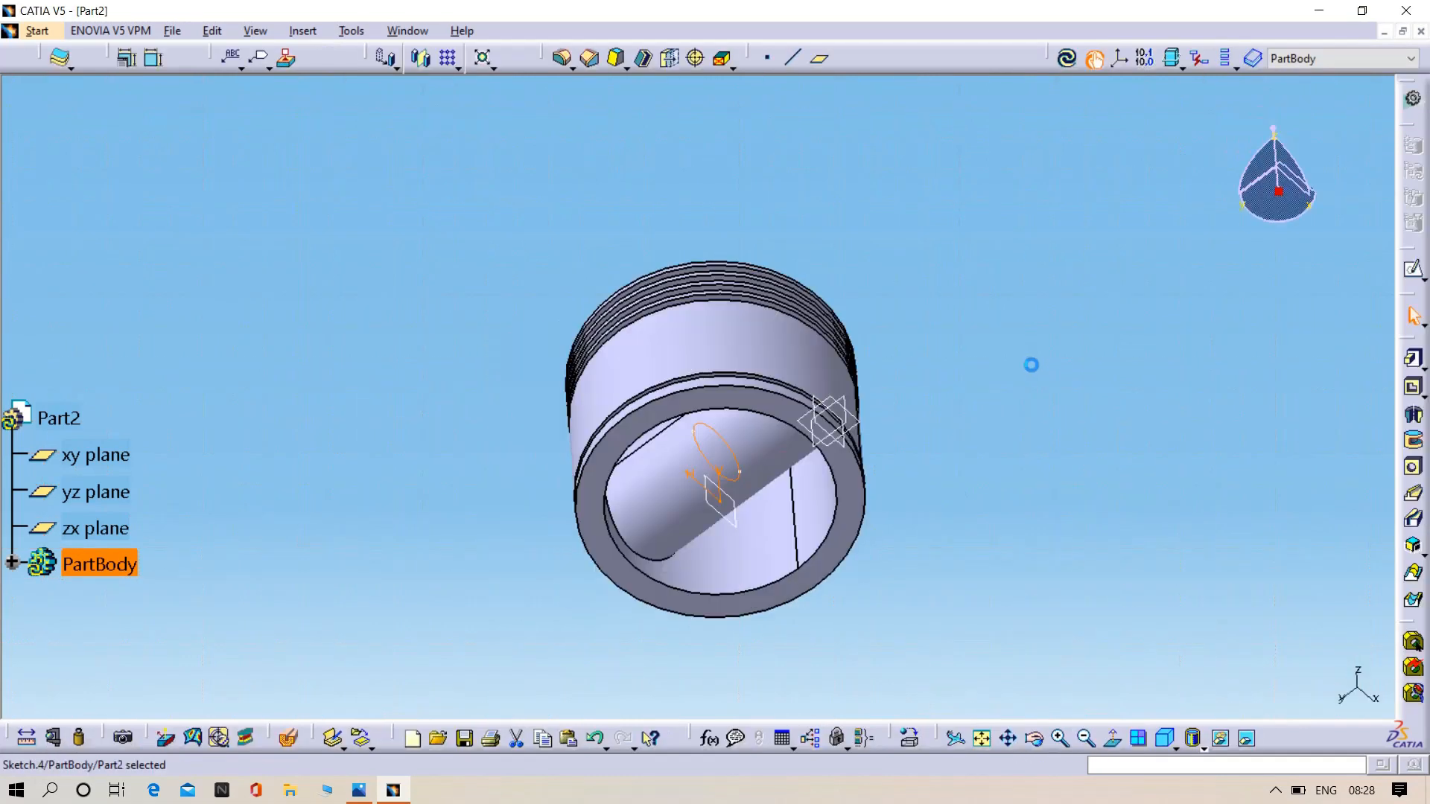
- Cut a pocket from the 22 mm circle with a depth of 57 mm and mirrored extent, through the boss and both piston walls
left_click(1413, 389)
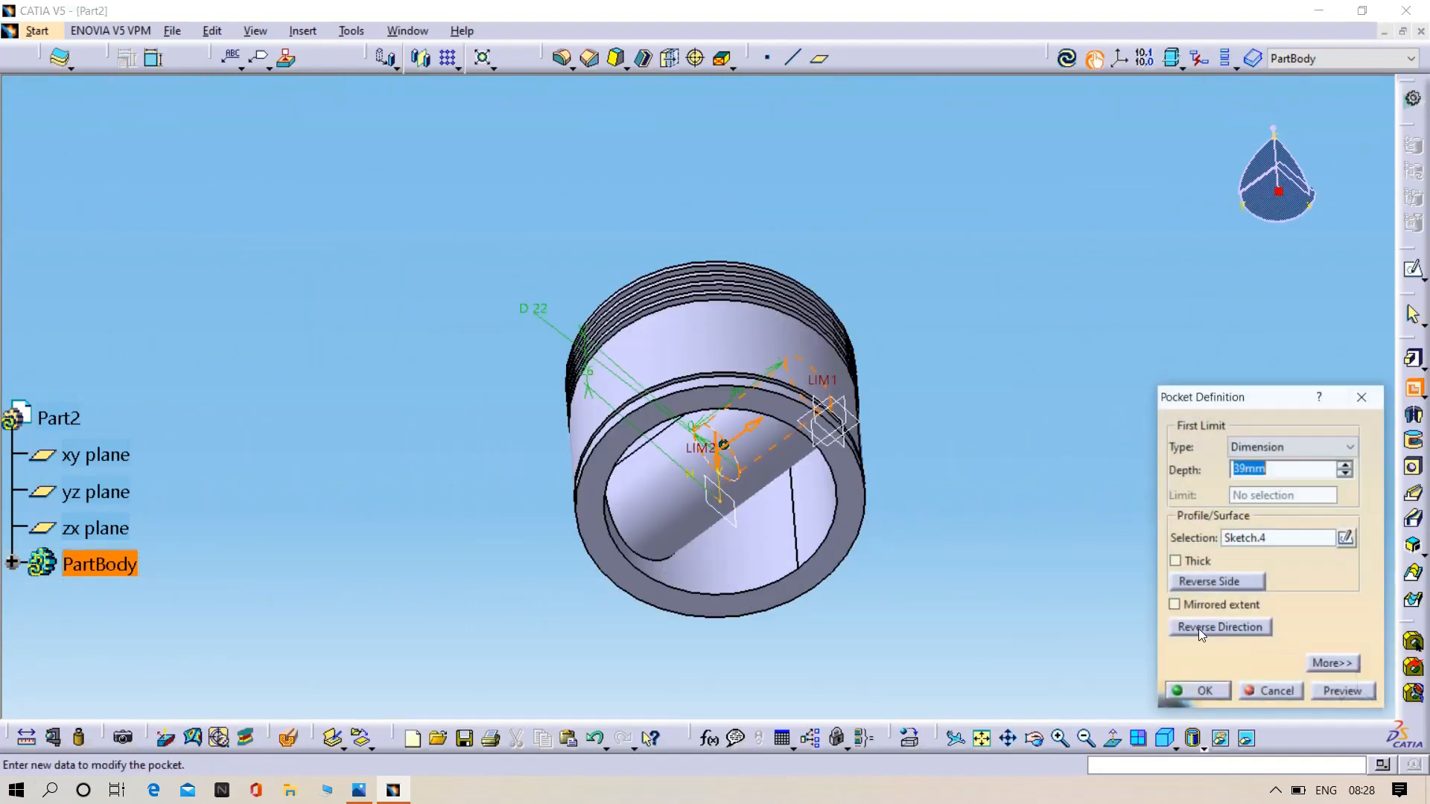
left_click(1229, 604)
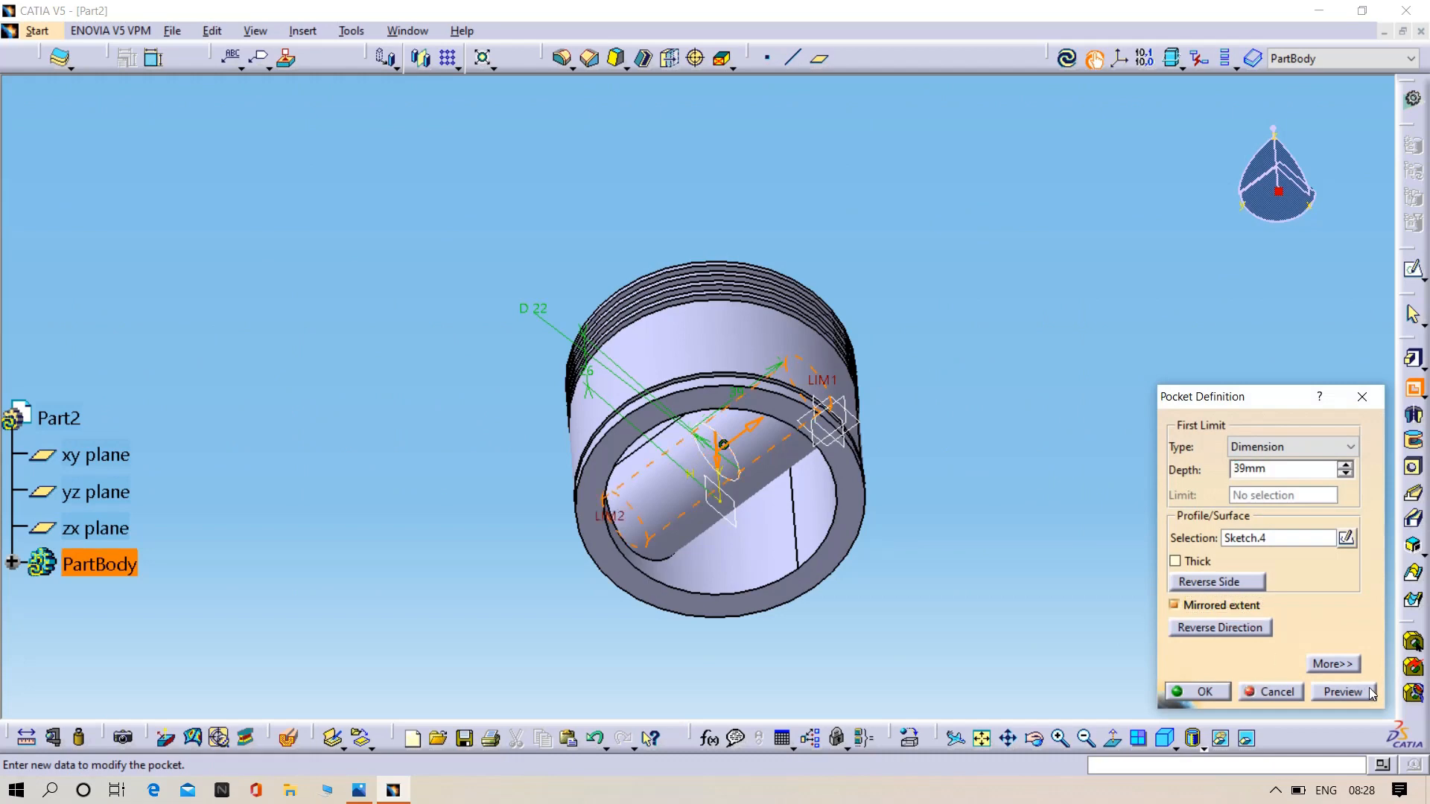
left_click(1342, 692)
middle_click_drag(504, 603, 730, 580)
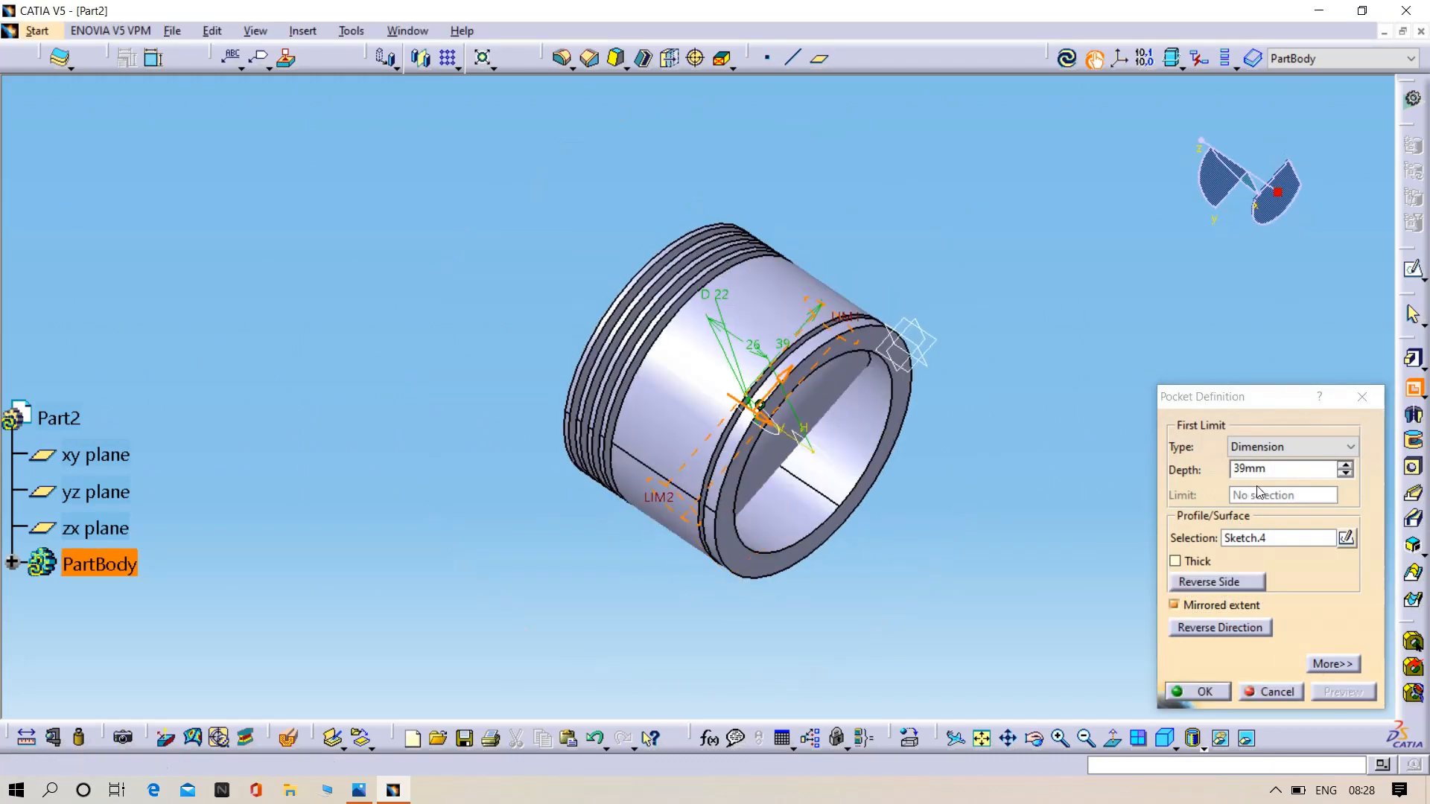
left_click(1345, 465)
left_click(1345, 464)
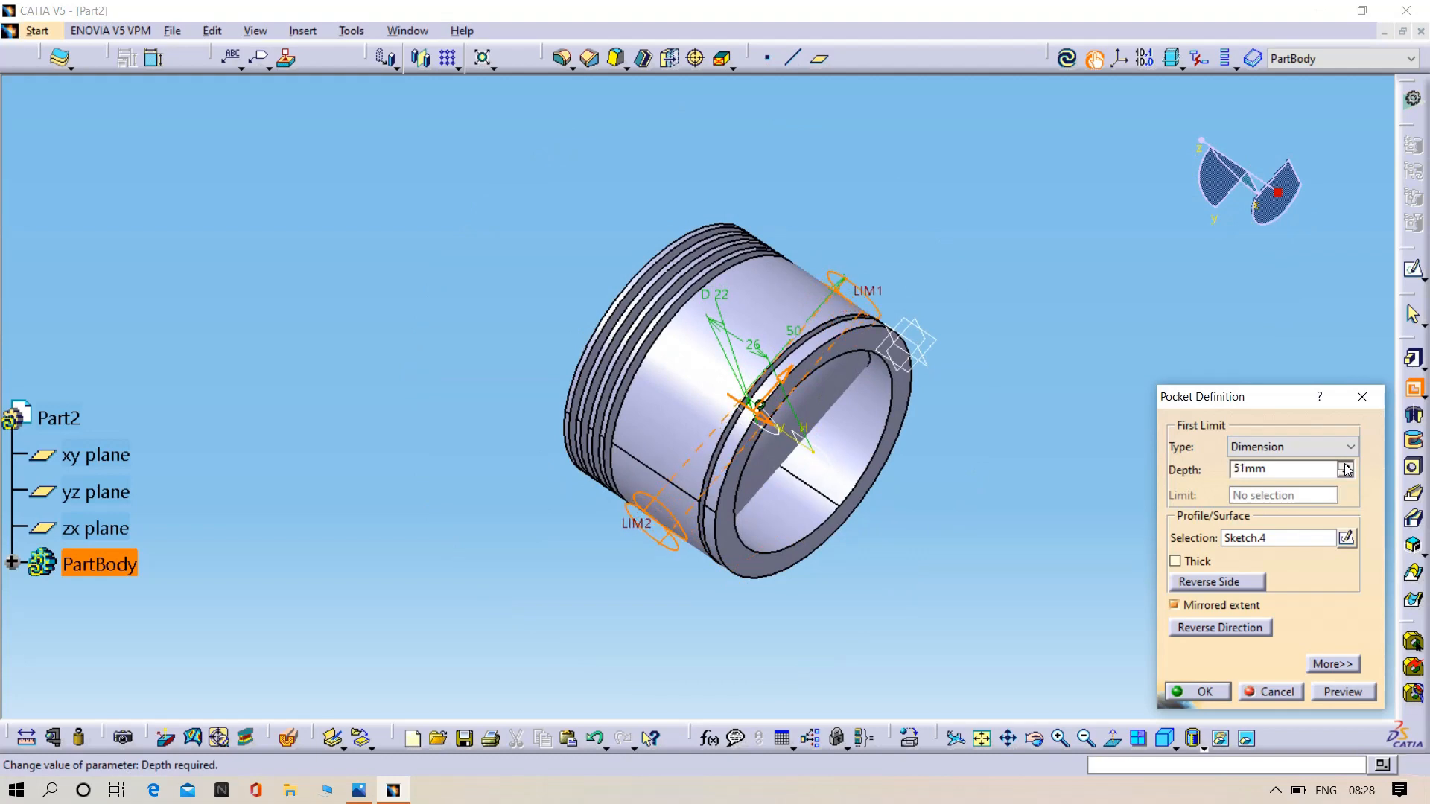
left_click(1353, 694)
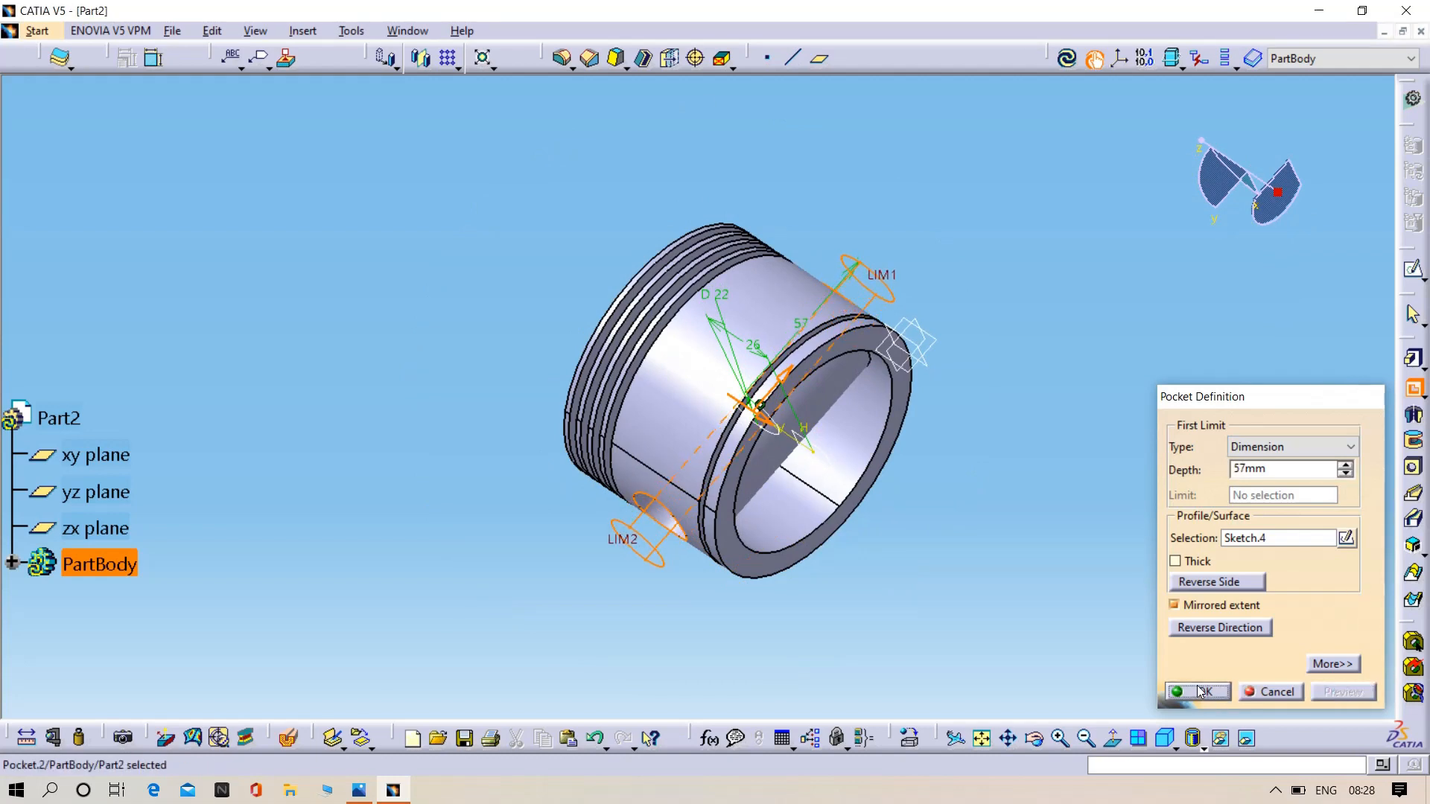
left_click(1198, 692)
- Open a sketch on the xy plane, flip the view to the piston's underside and check the boss gap in 04.png
middle_click_drag(989, 542, 633, 333)
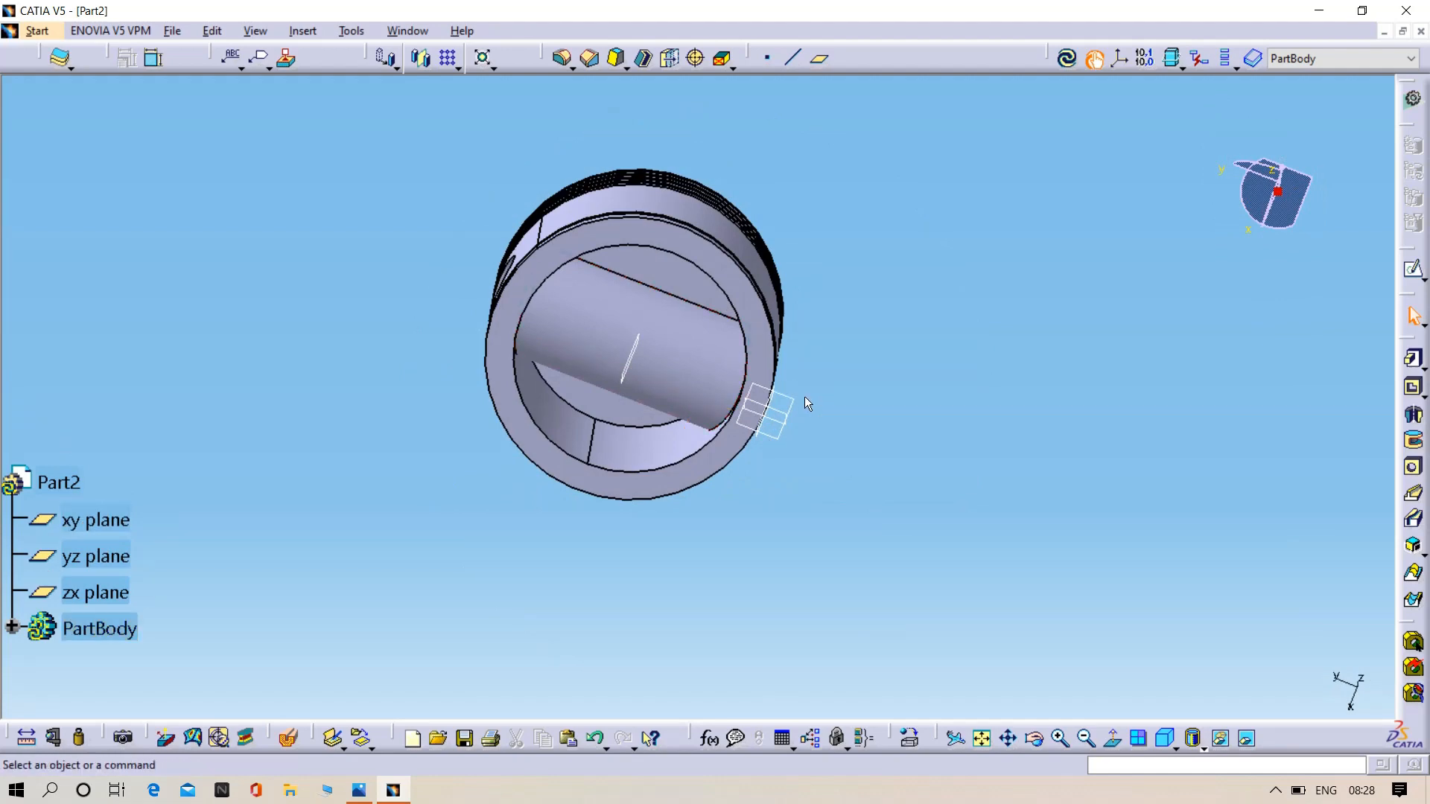
left_click(788, 406)
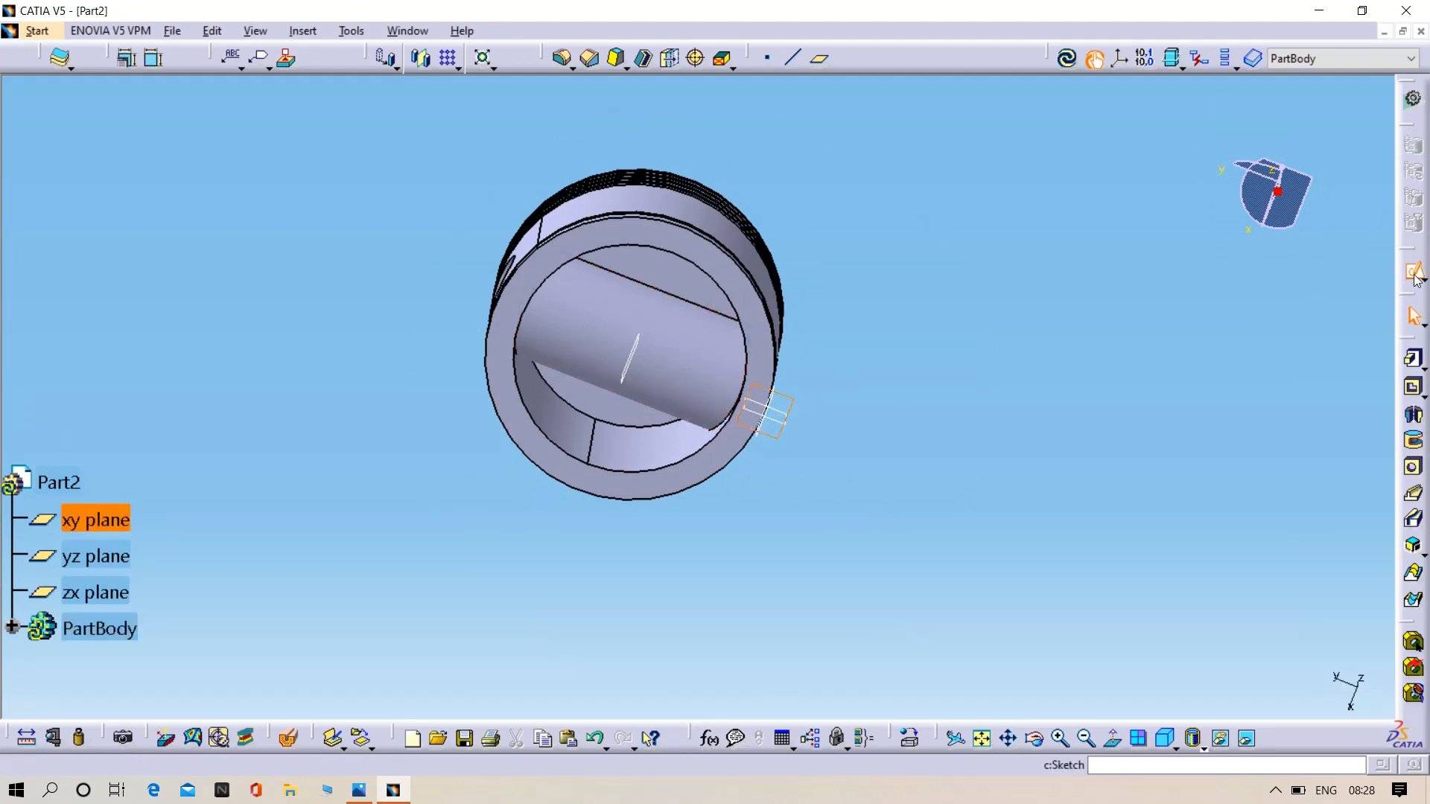
left_click(1416, 281)
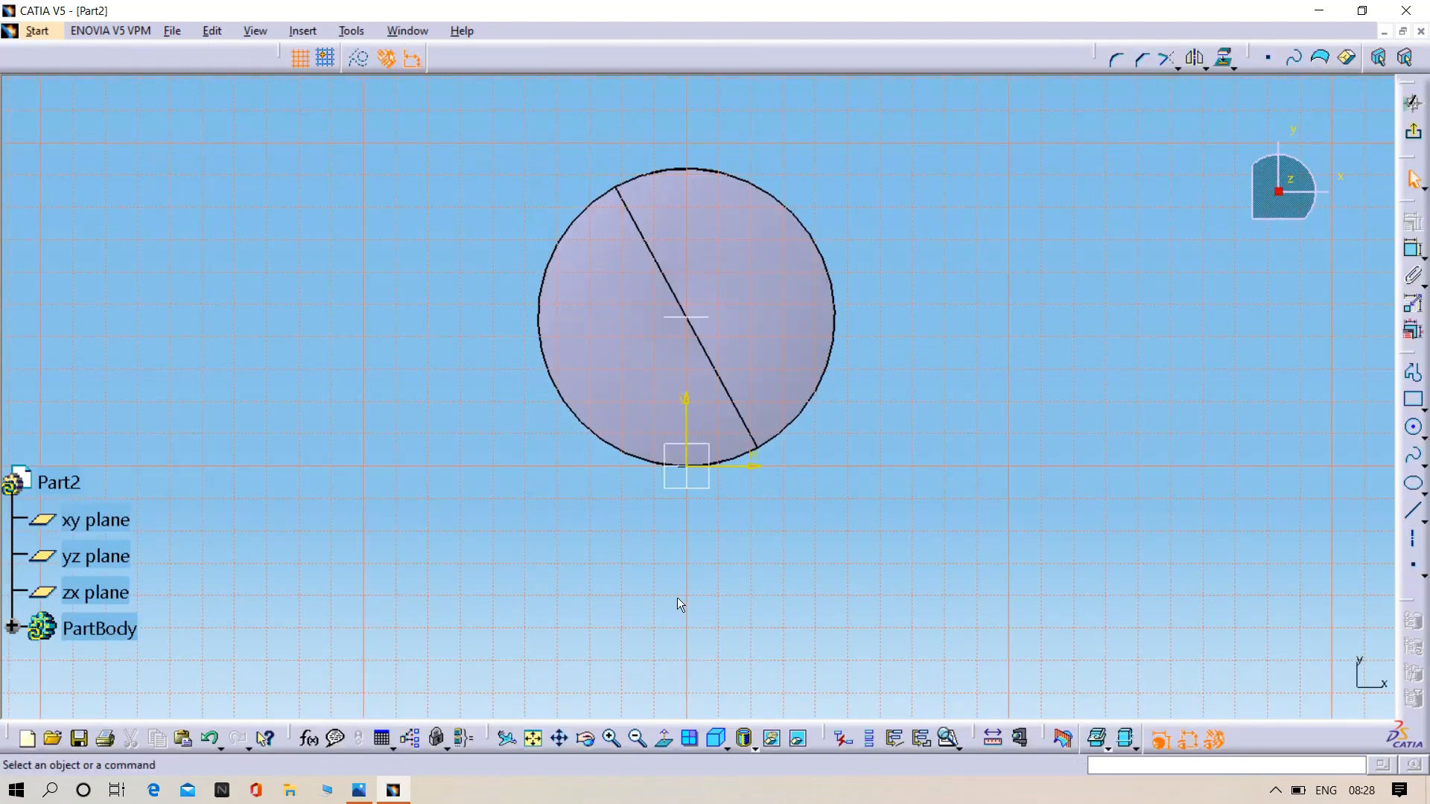
left_click(662, 737)
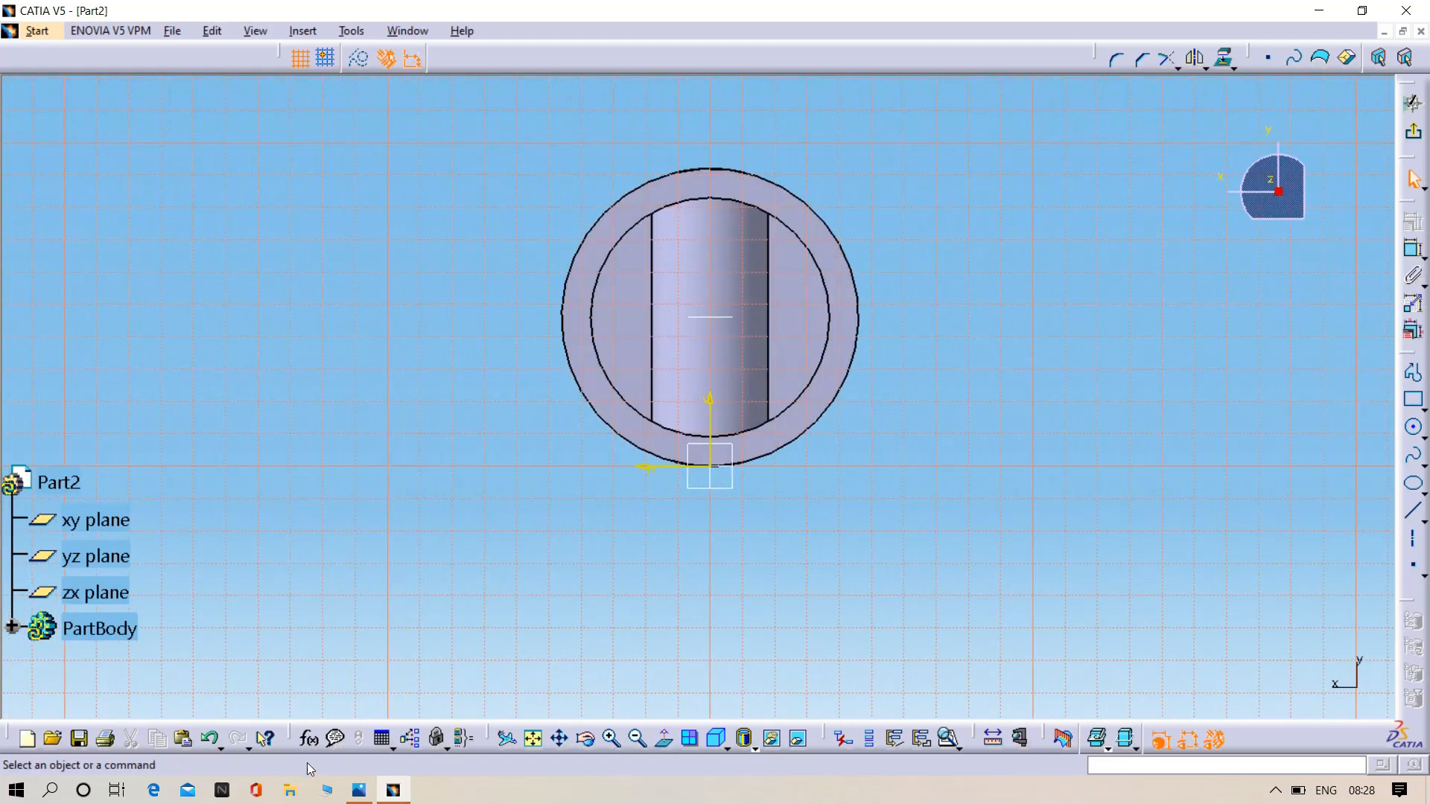
left_click(358, 791)
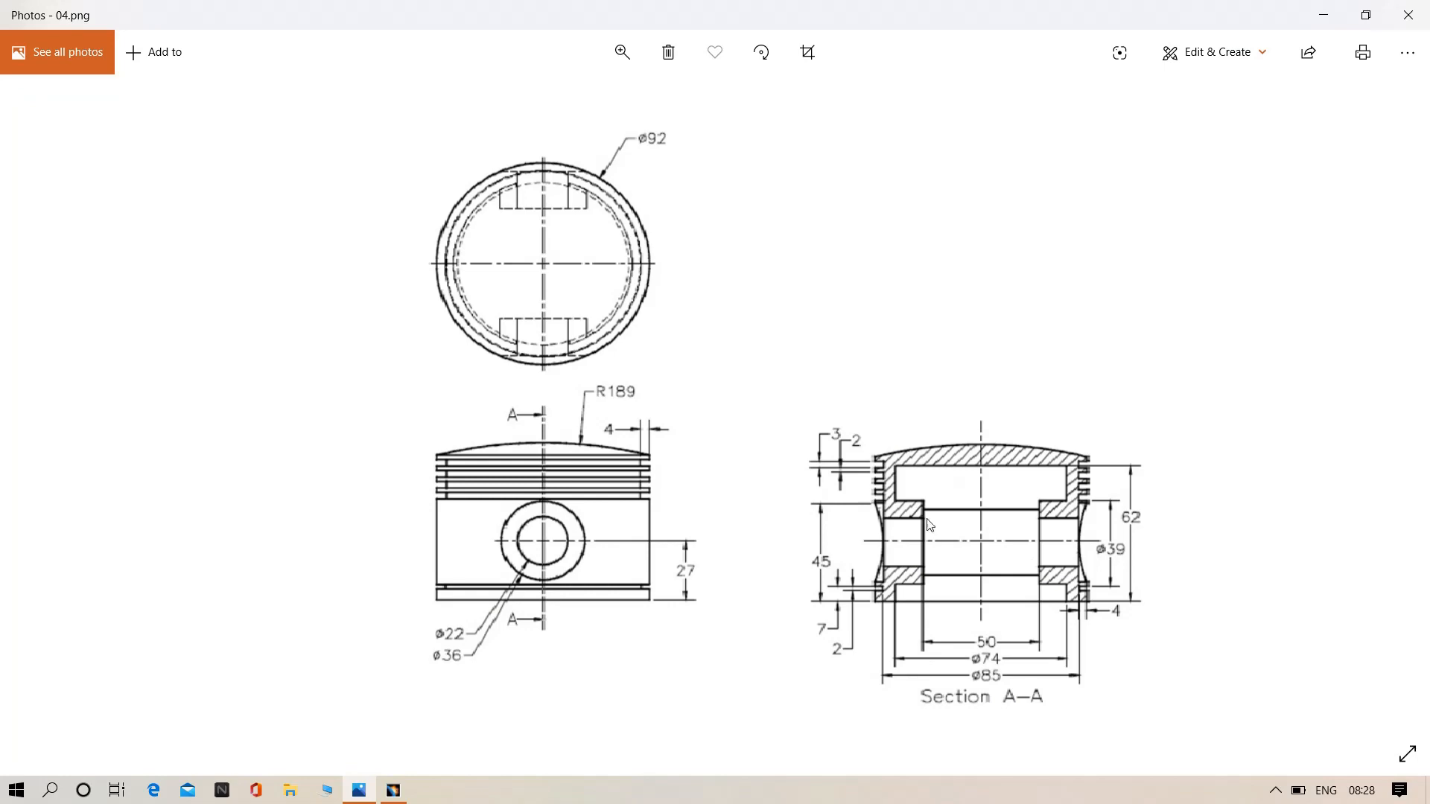
left_click(393, 790)
- Sketch a centred rectangle about 53 mm wide and 36 mm high across the pin boss, centred on the vertical axis near the bore's middle
middle_click_drag(945, 425, 1221, 361)
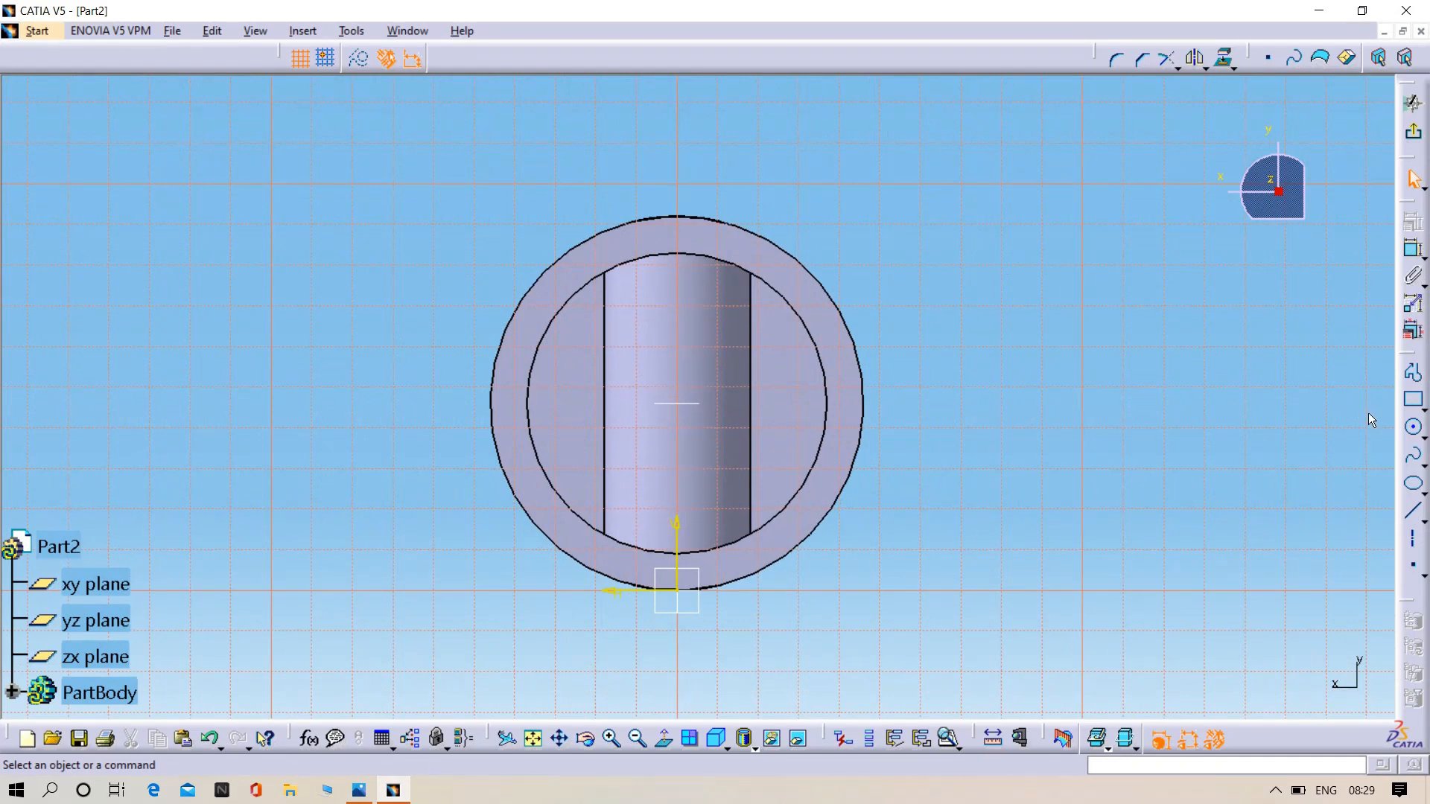
left_click(1423, 409)
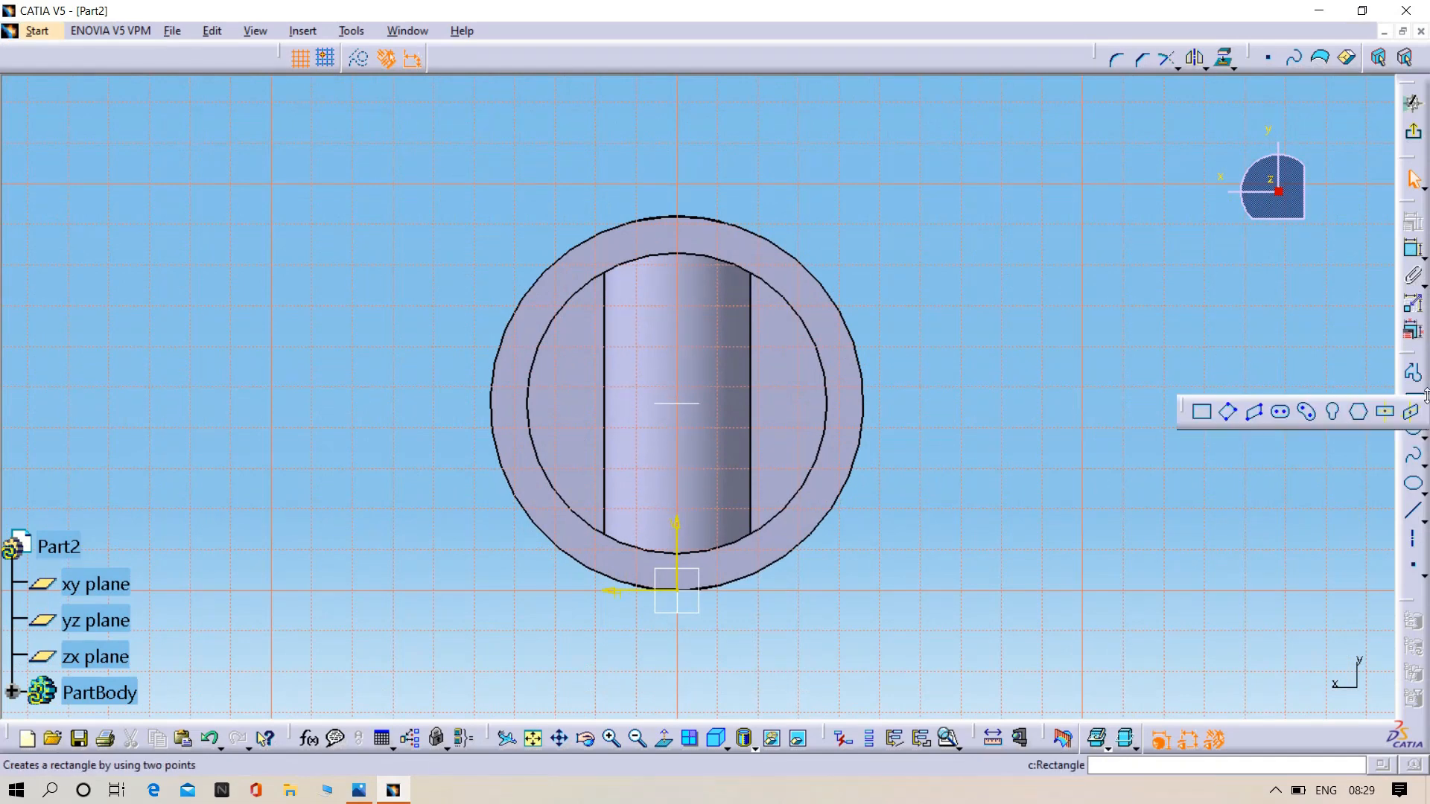
left_click(1381, 417)
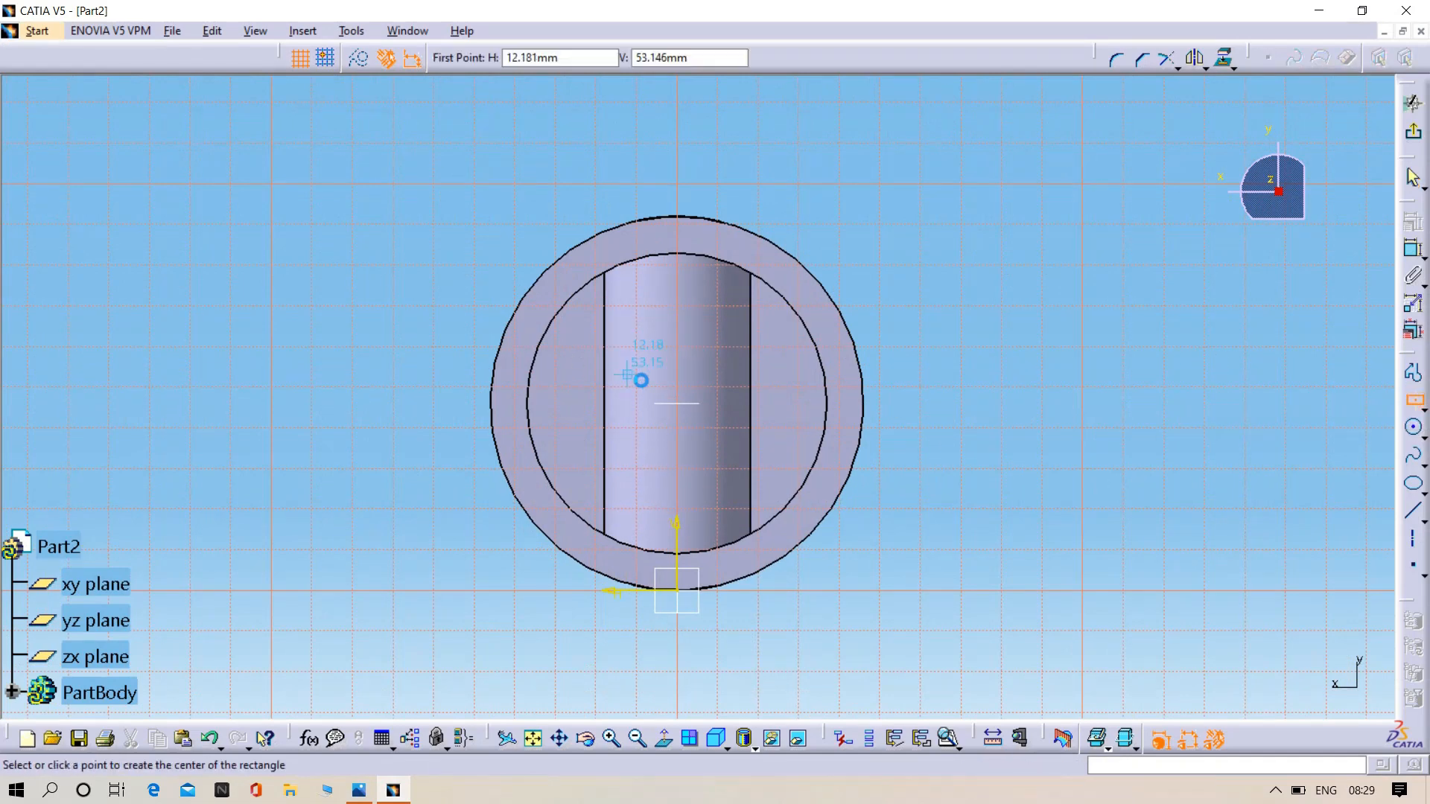
left_click(684, 396)
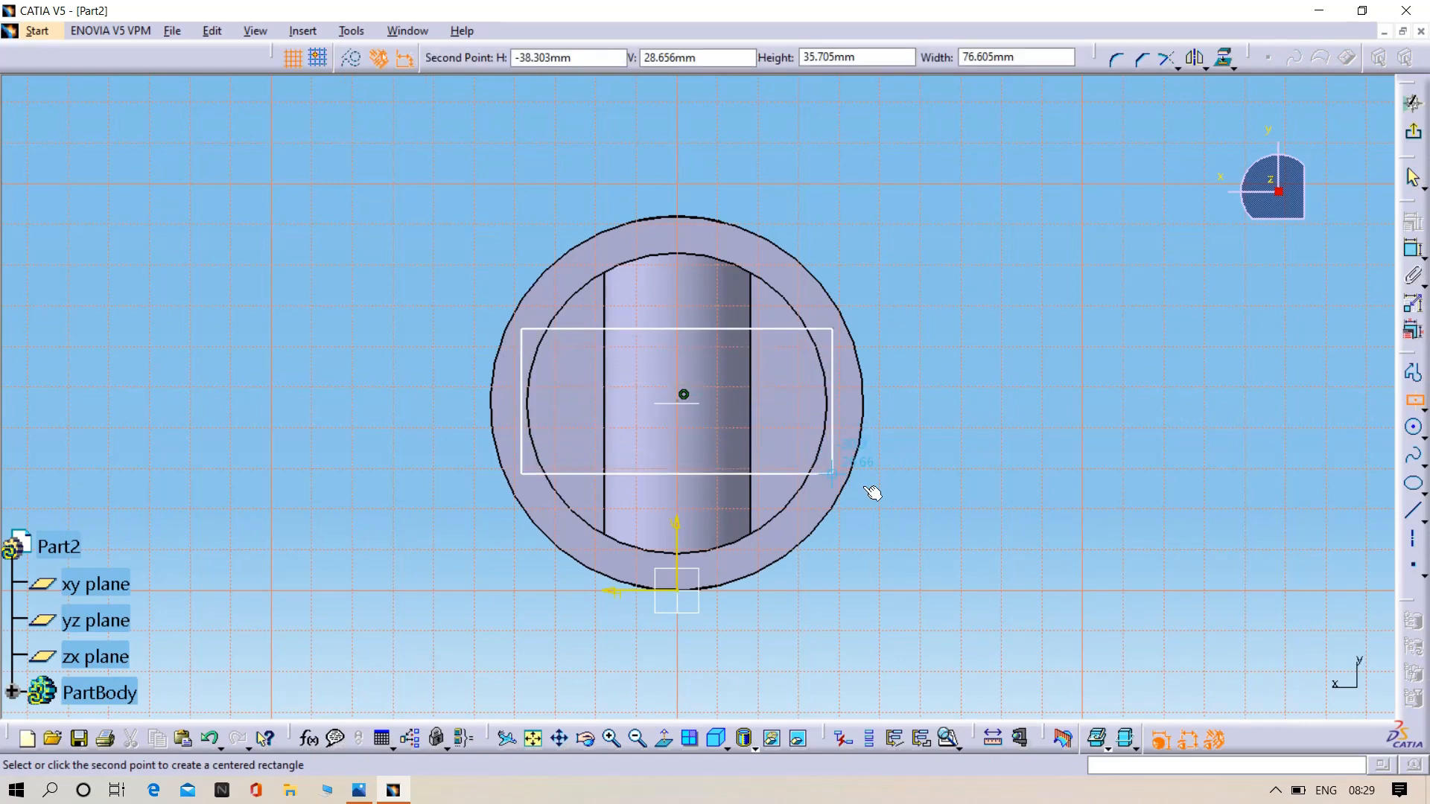
left_click(794, 478)
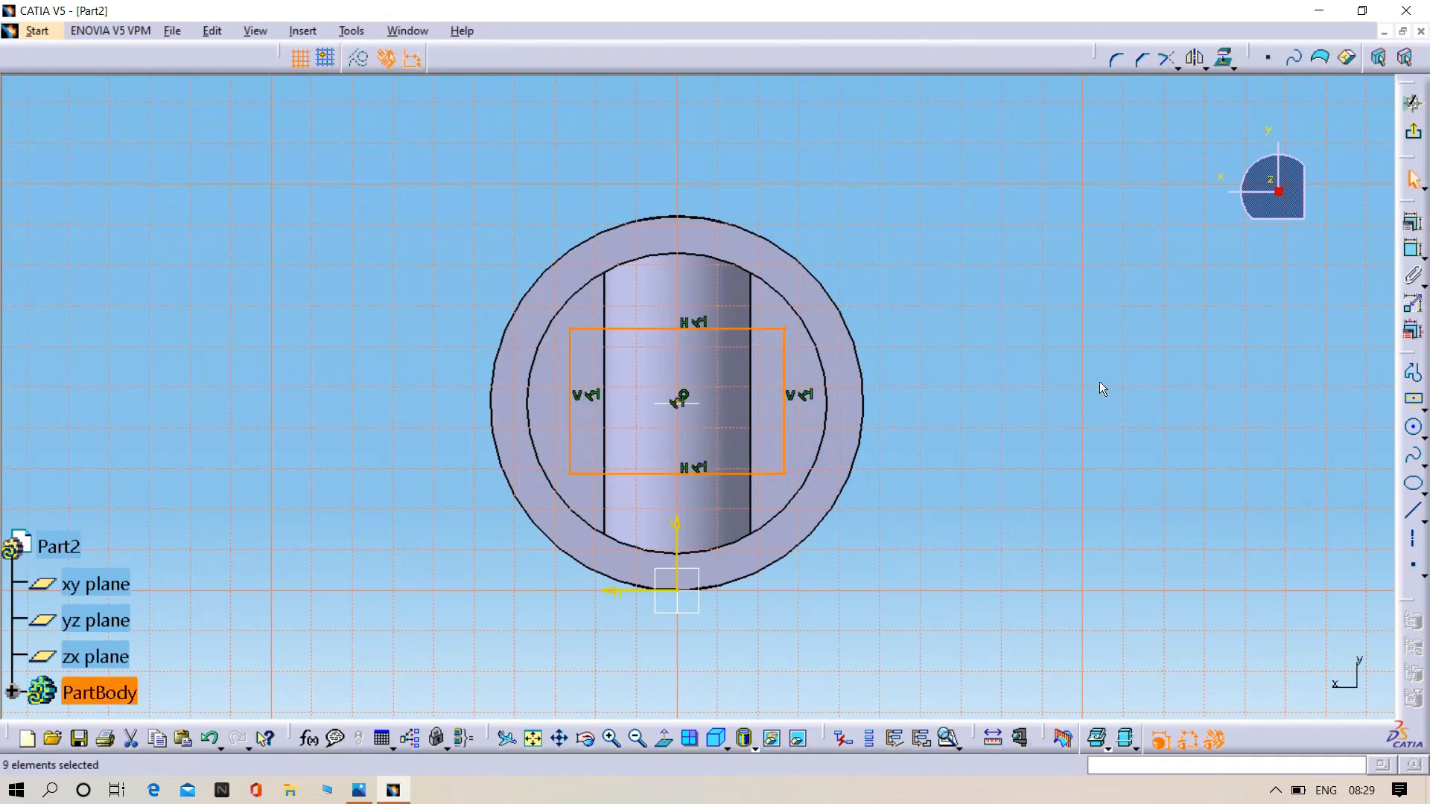
- Dimension the centred rectangle's height, set it to 50 mm and exit the sketch
left_click(1409, 251)
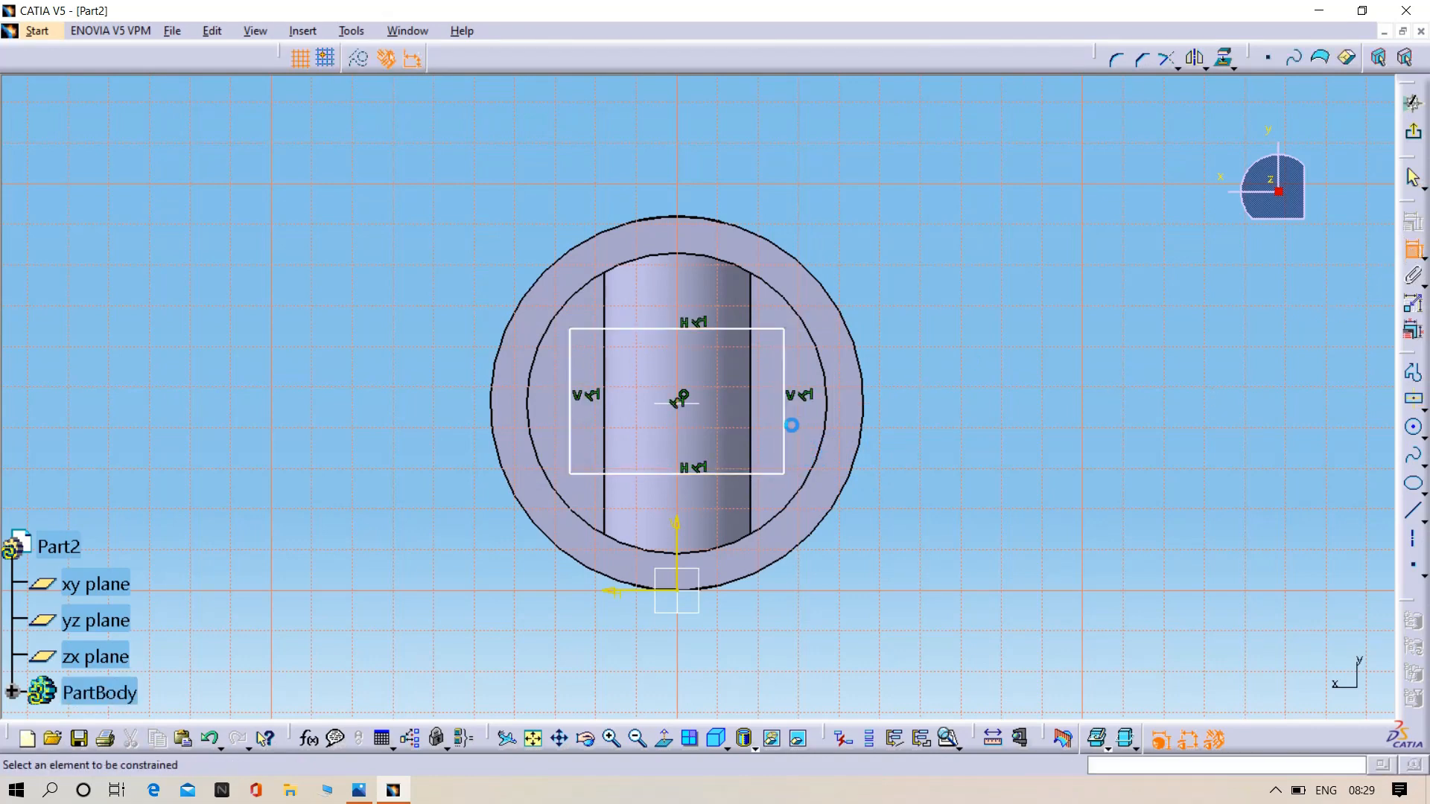
left_click(794, 421)
left_click(958, 406)
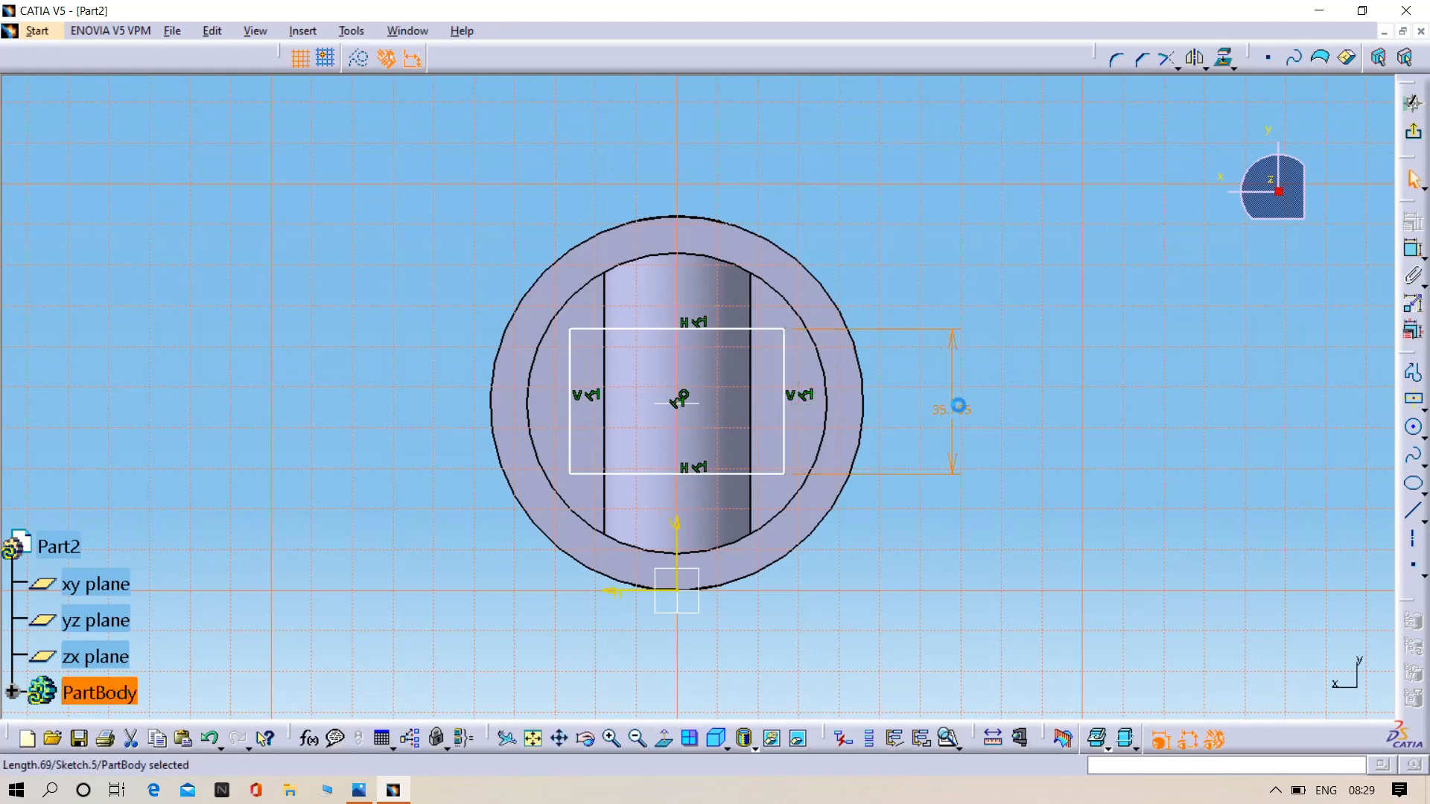
double_click(961, 410)
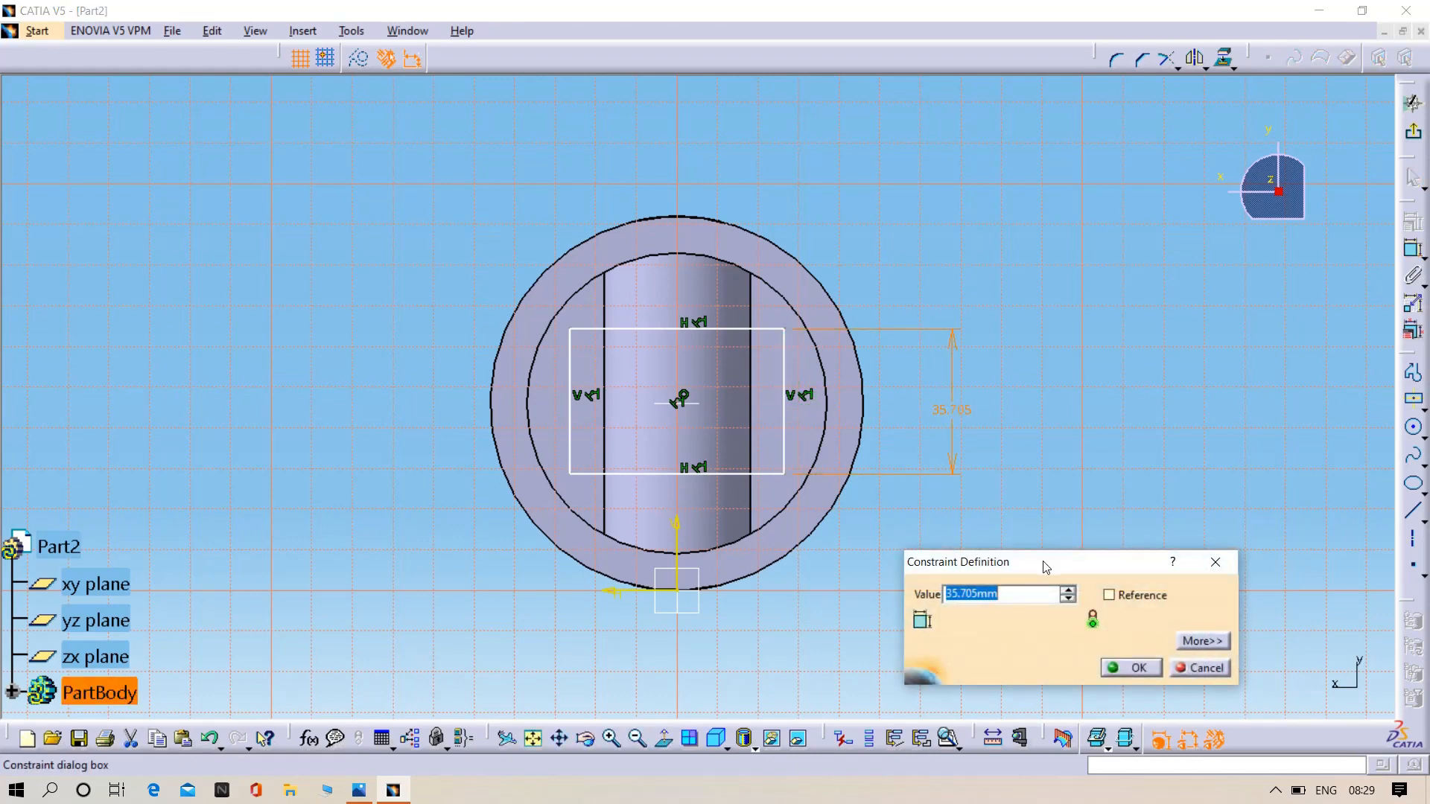
type("50")
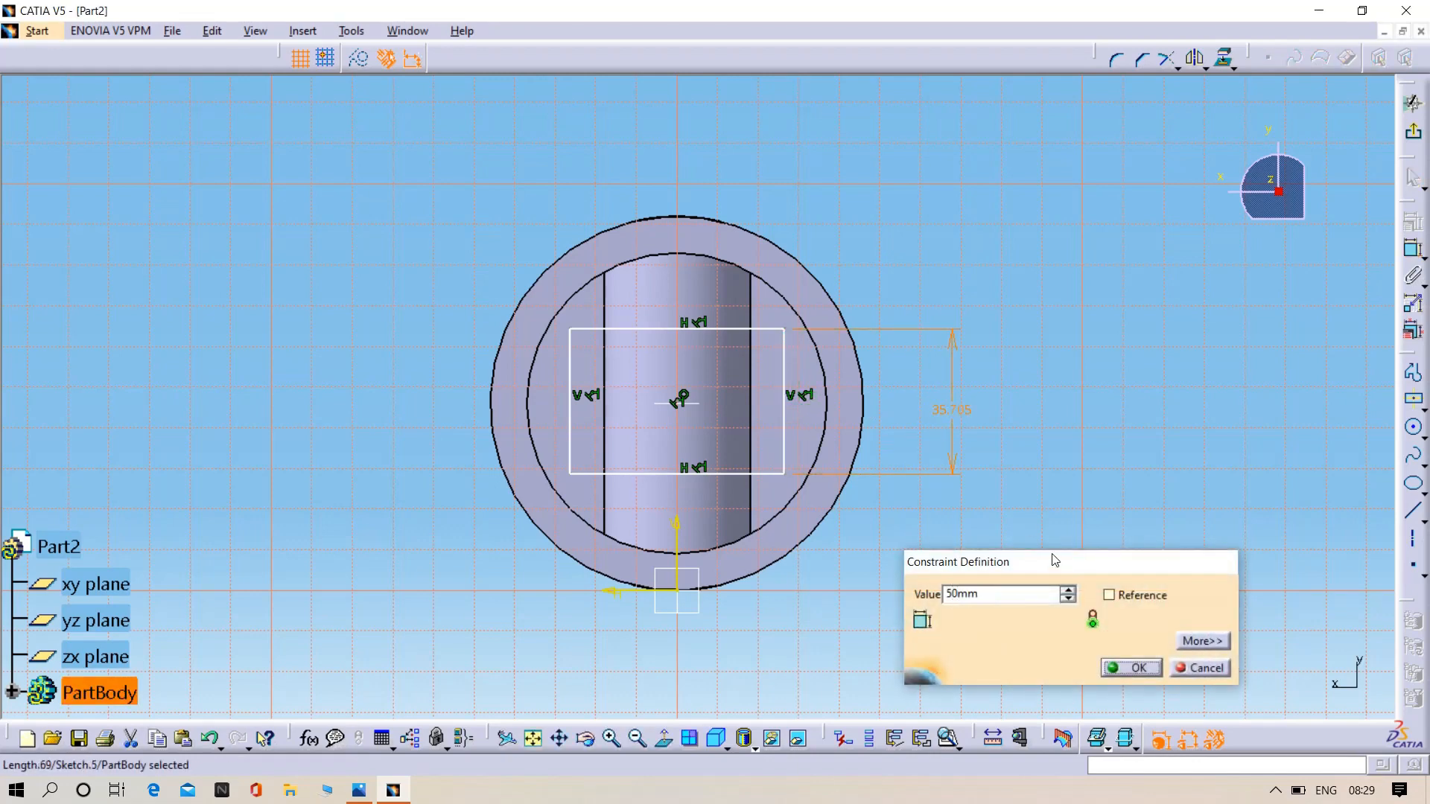
key("Return")
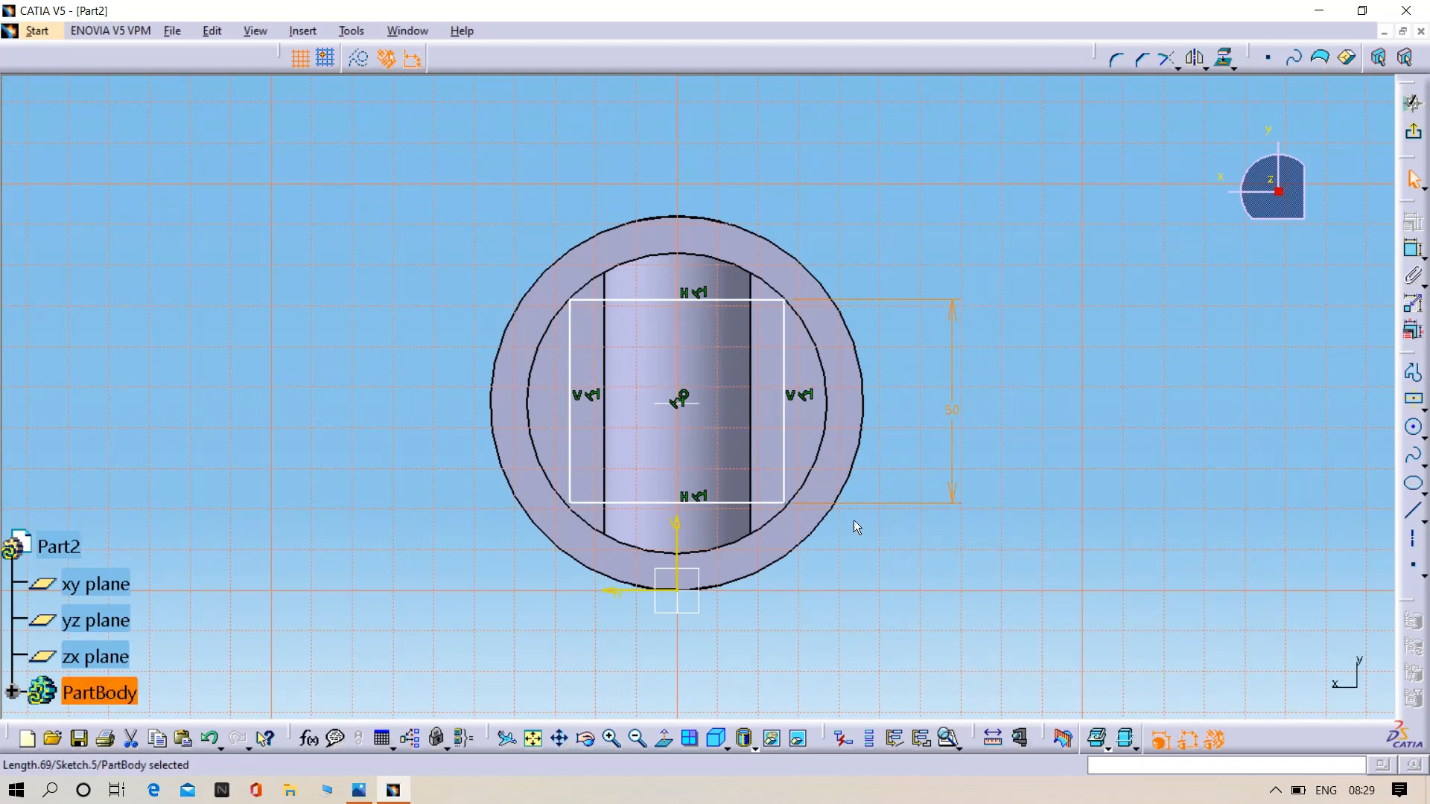
left_click(1412, 132)
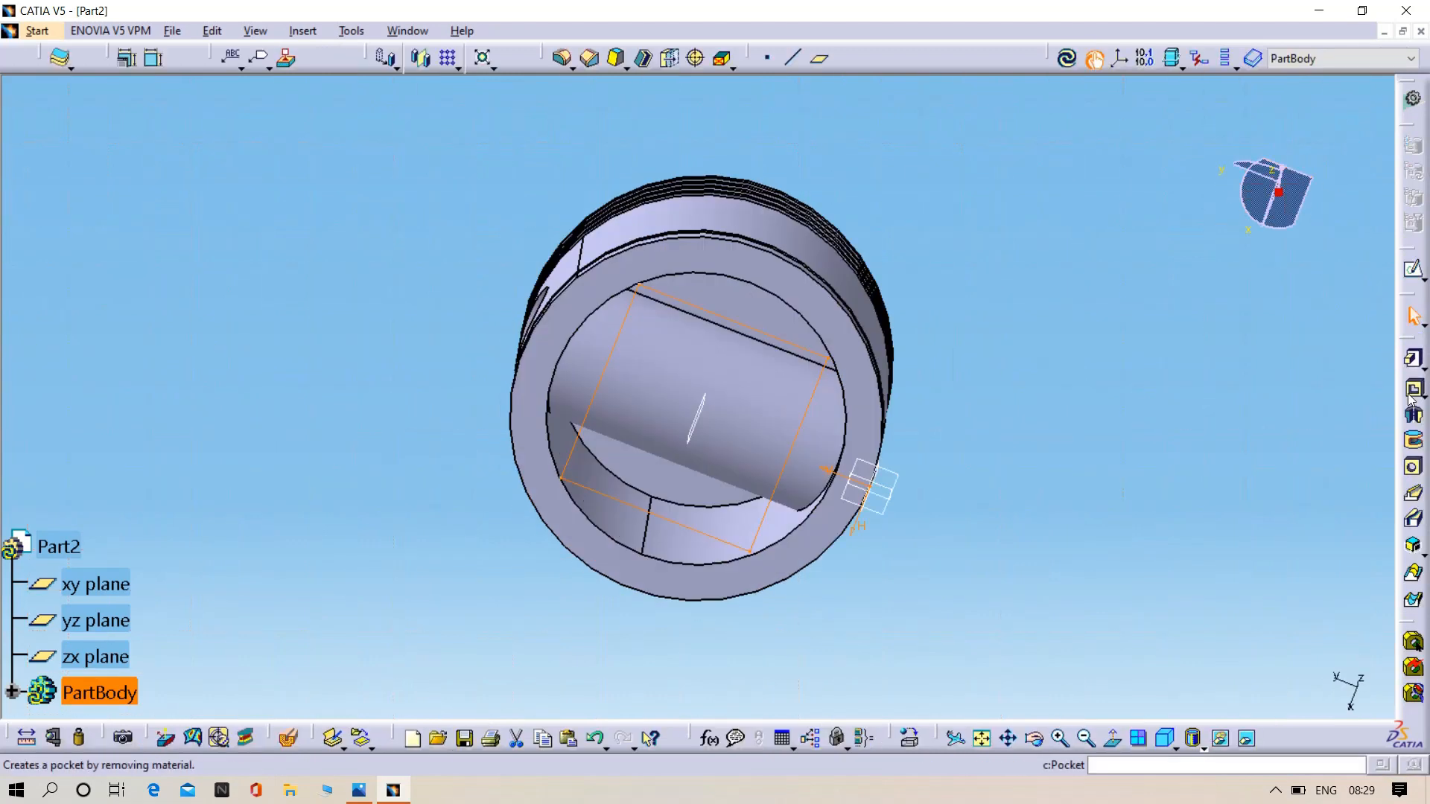
- Cut a pocket from the 50 mm high rectangle through the pin boss, 57 mm deep with the direction reversed into the piston
left_click(1411, 389)
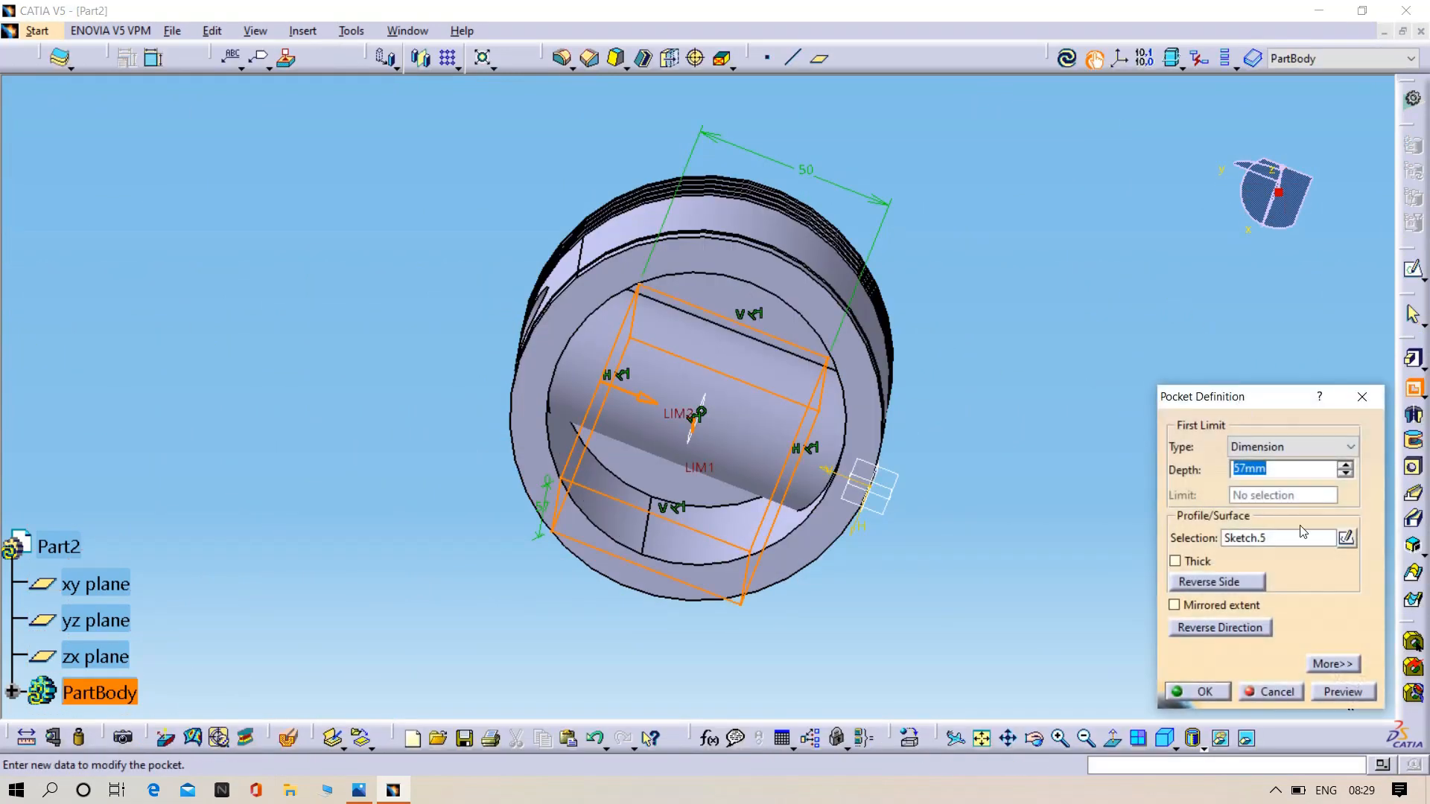
left_click(1219, 628)
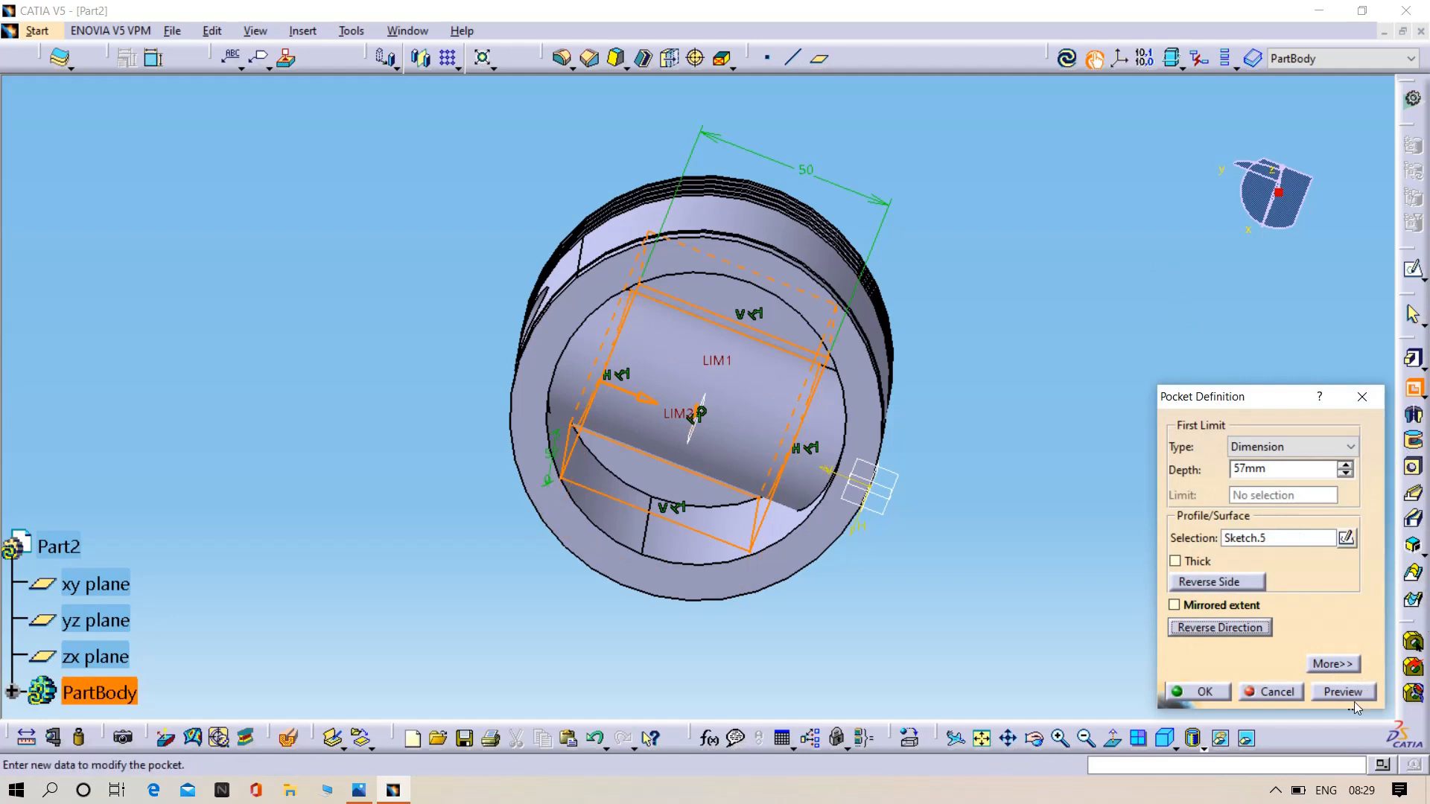
left_click(1322, 690)
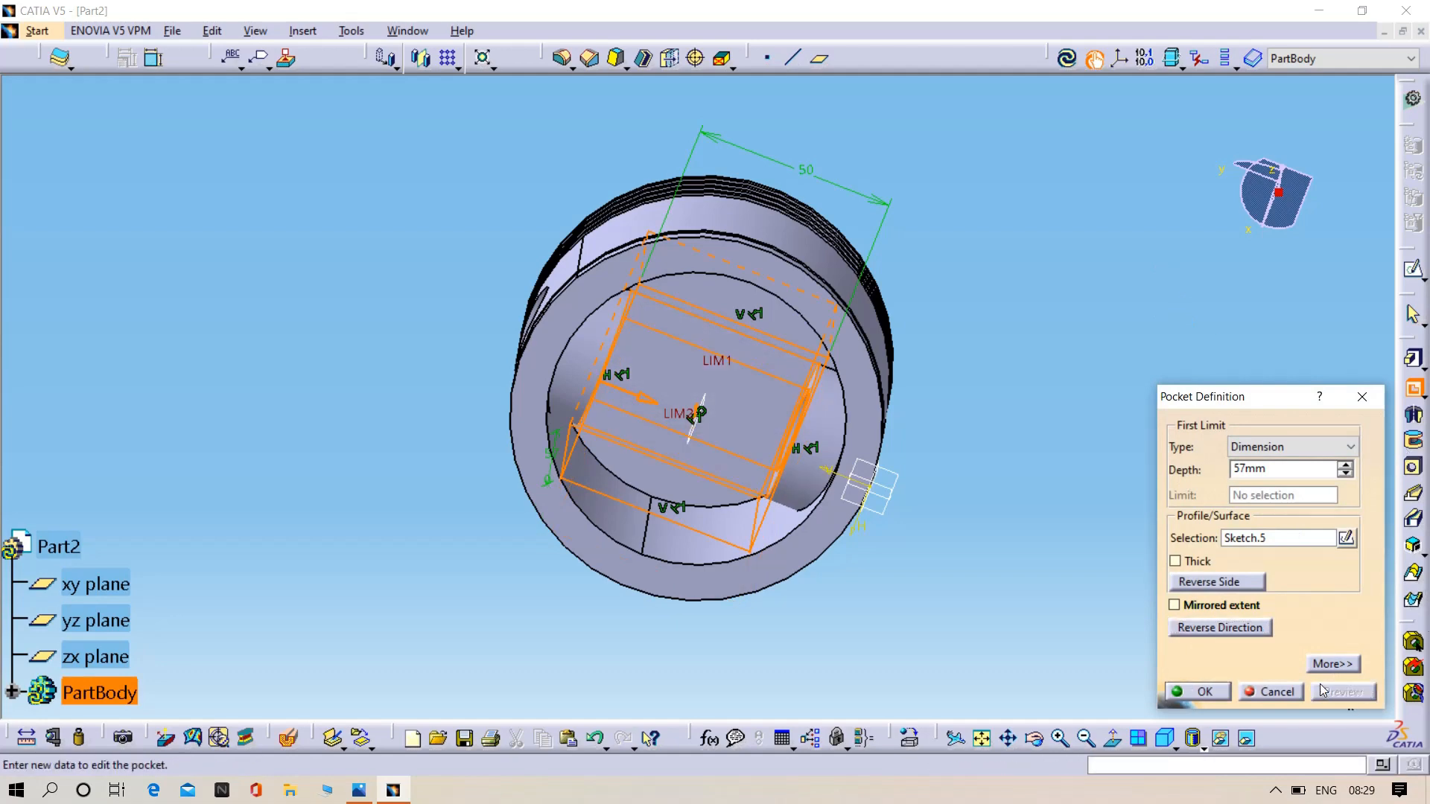
left_click(1200, 694)
- Examine the piston's pin hole and underside and compare them with the section view in 04.png
middle_click_drag(1171, 584, 709, 258)
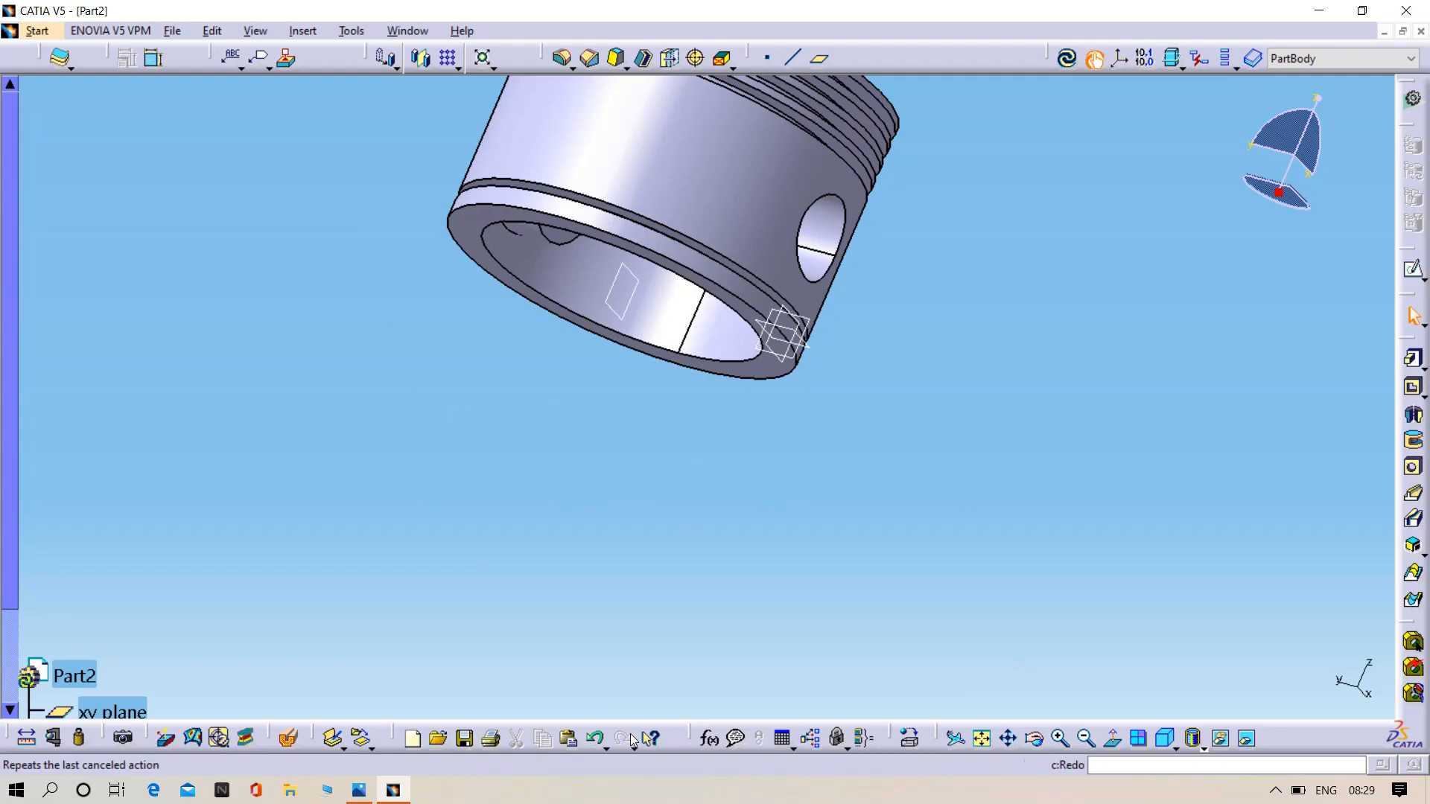
left_click(359, 791)
key("super+e")
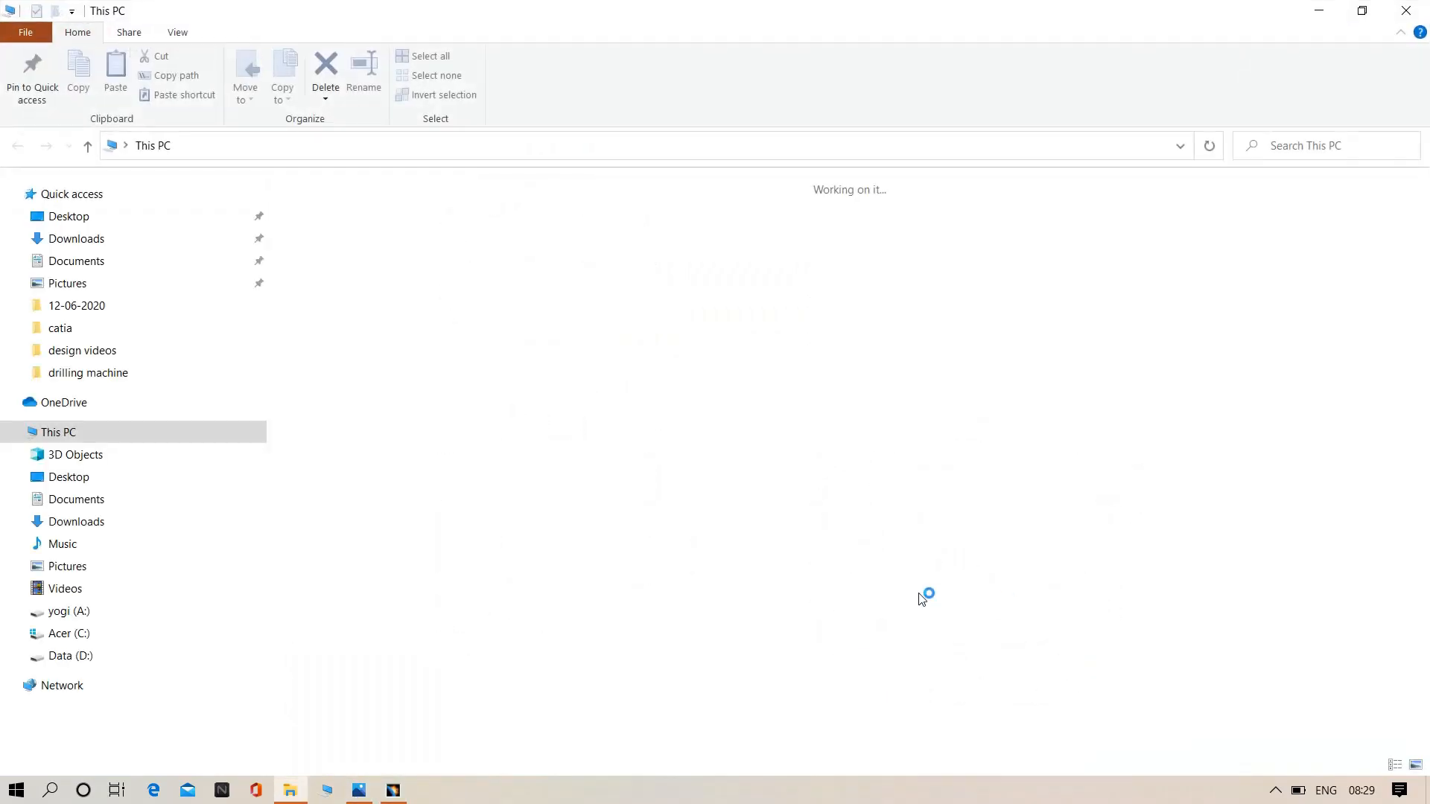
left_click(365, 798)
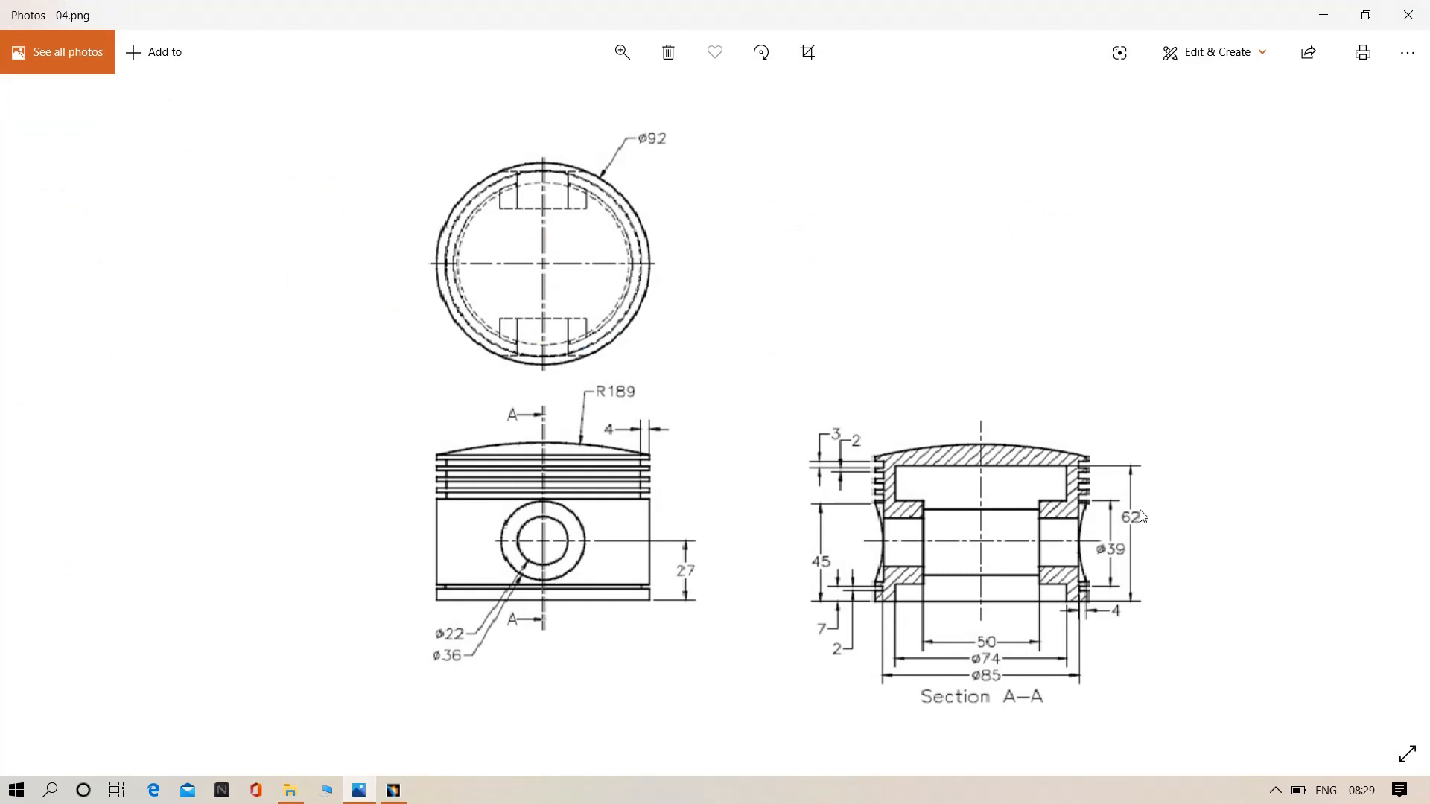
left_click(393, 796)
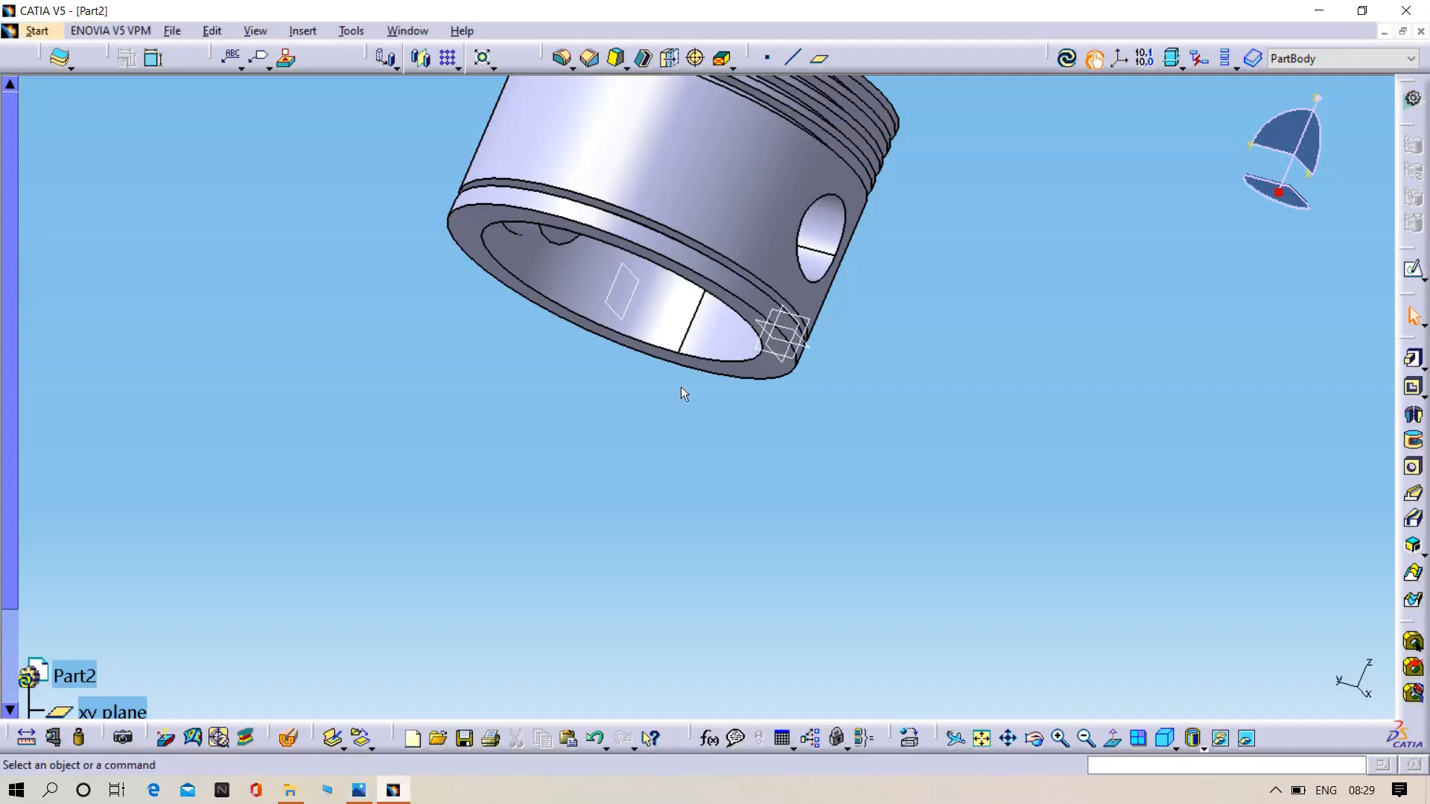
middle_click_drag(680, 387, 741, 298)
- Try a 5 mm edge fillet with tangency selection on the outer edge of the pin hole, and undo it
middle_click_drag(814, 260, 1203, 328)
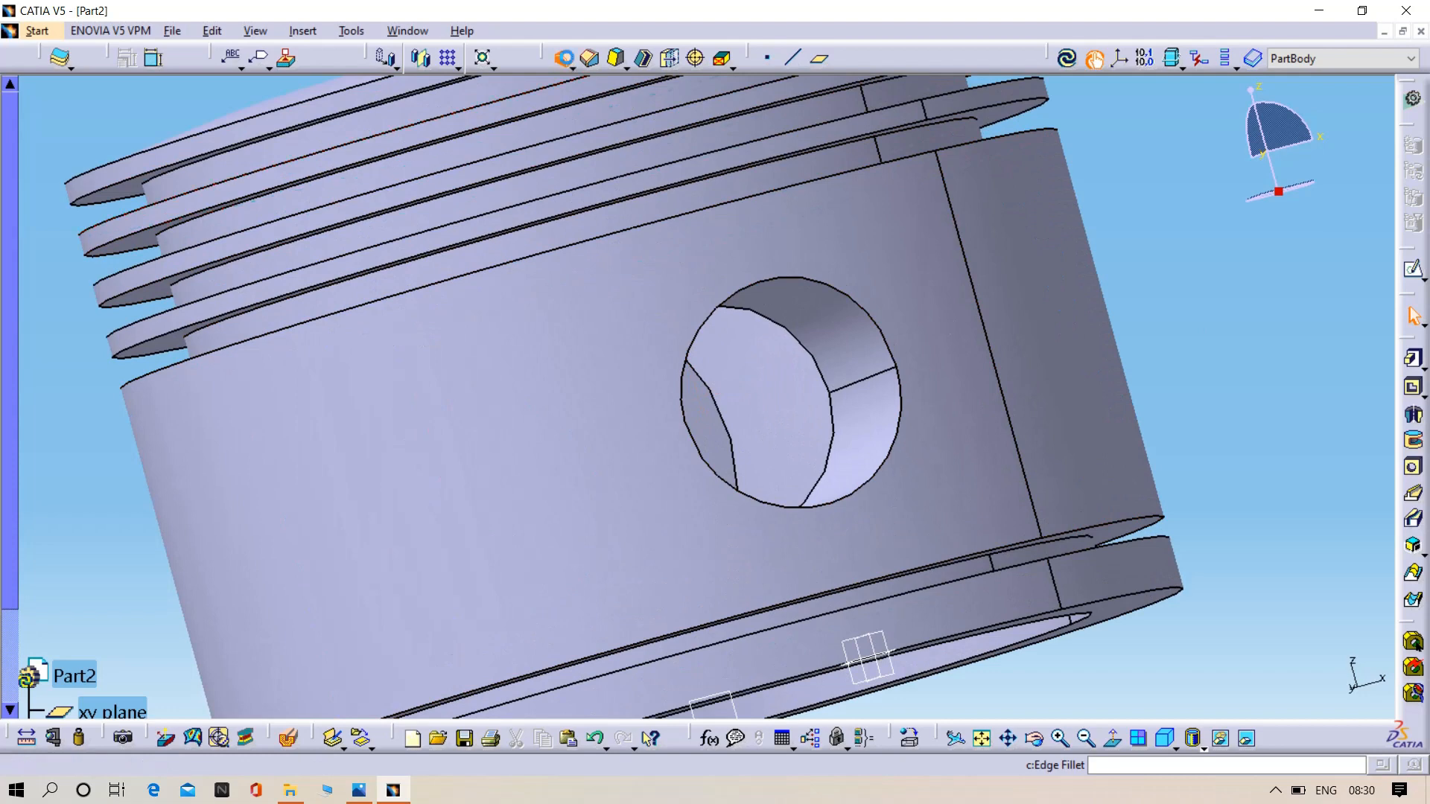
left_click(846, 289)
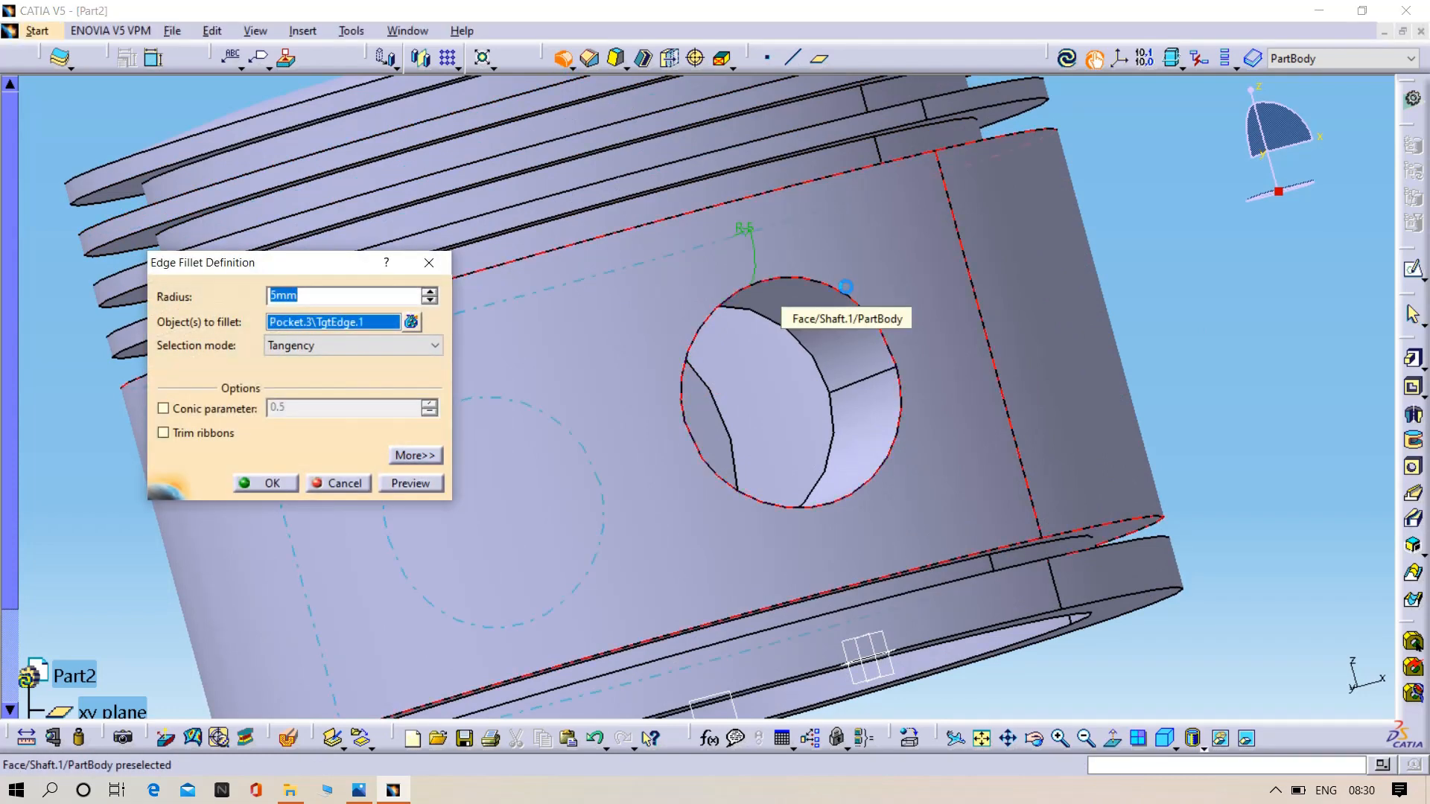
left_click(414, 488)
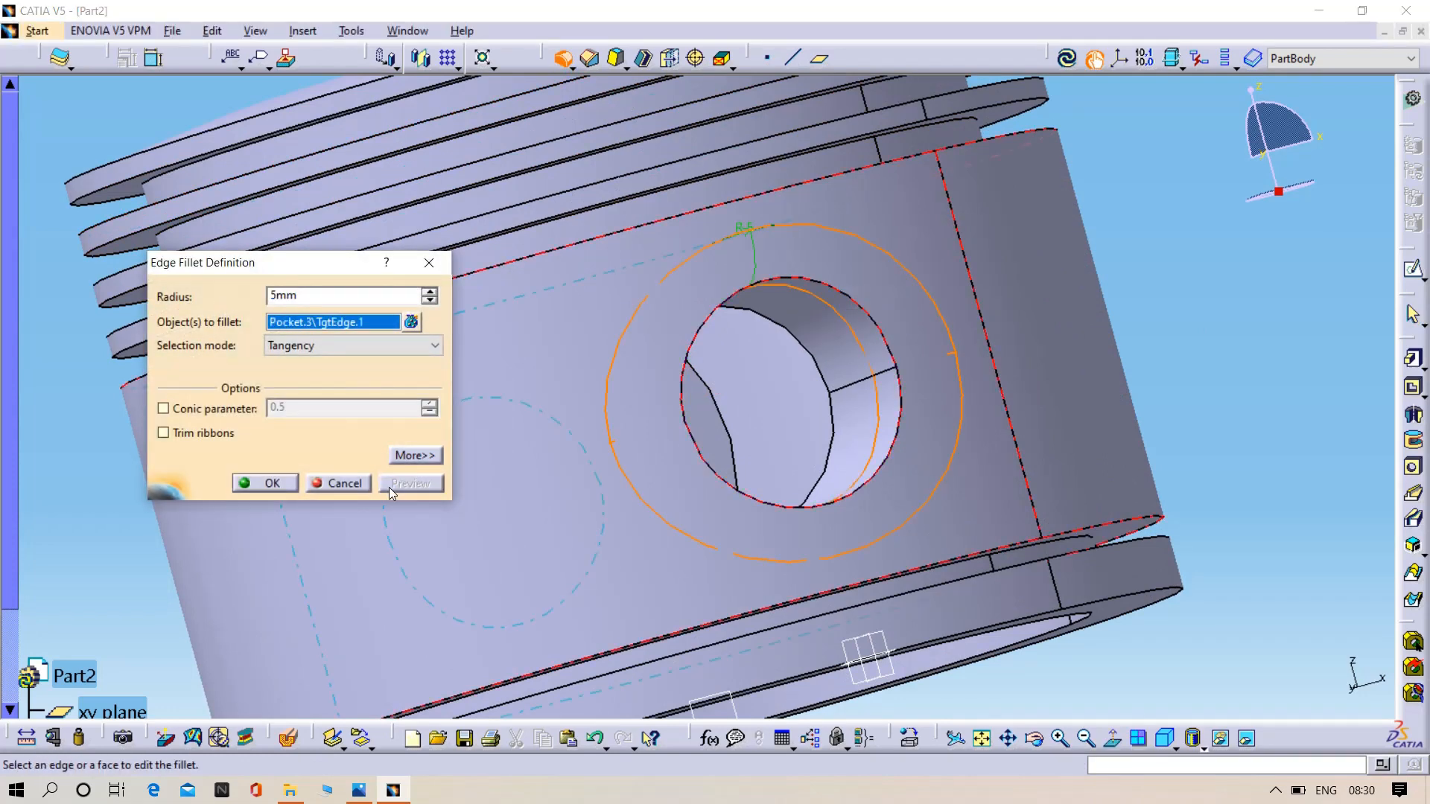
left_click(262, 481)
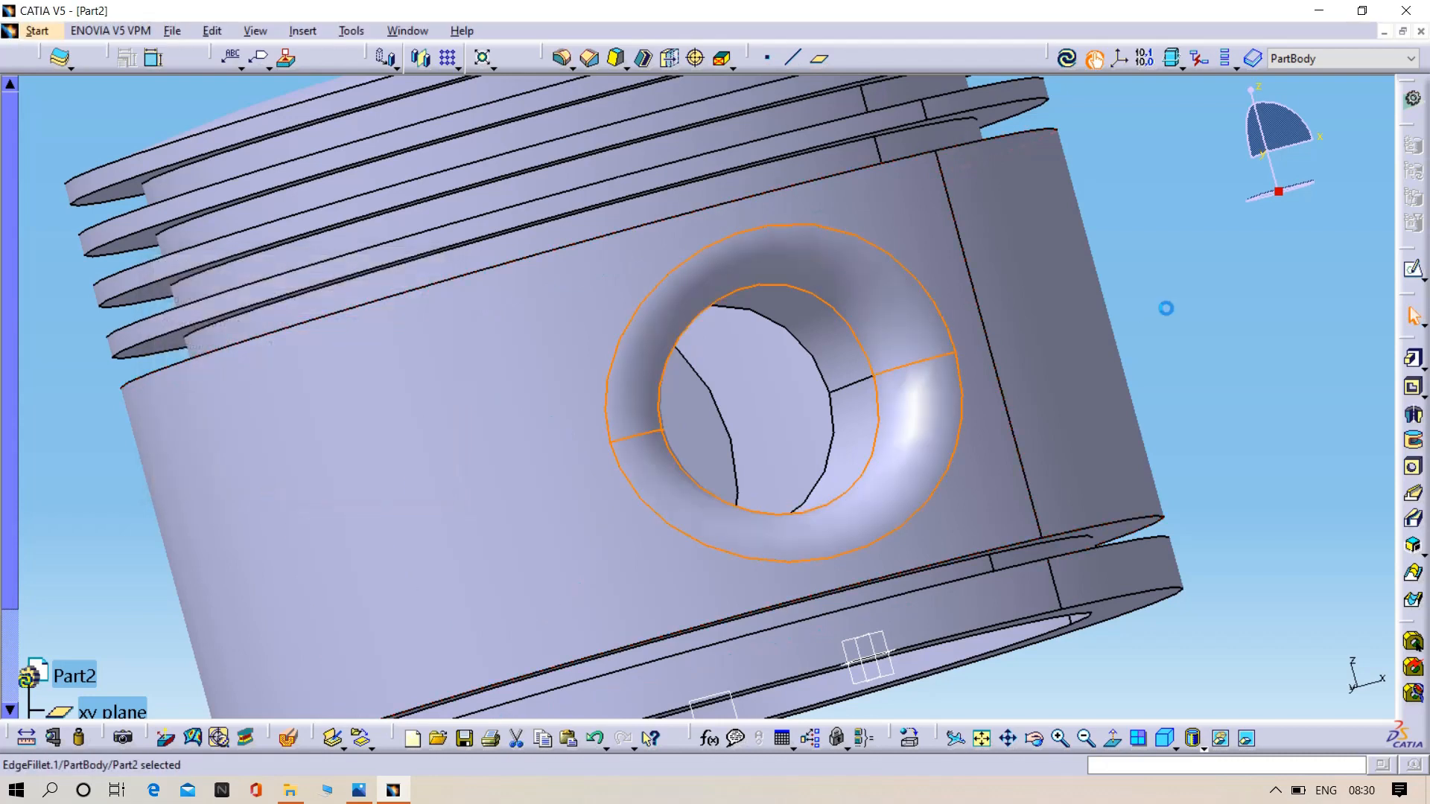
key("ctrl+z")
- Try a 1 mm by 45° chamfer on the outer edge of the pin hole
left_click(590, 59)
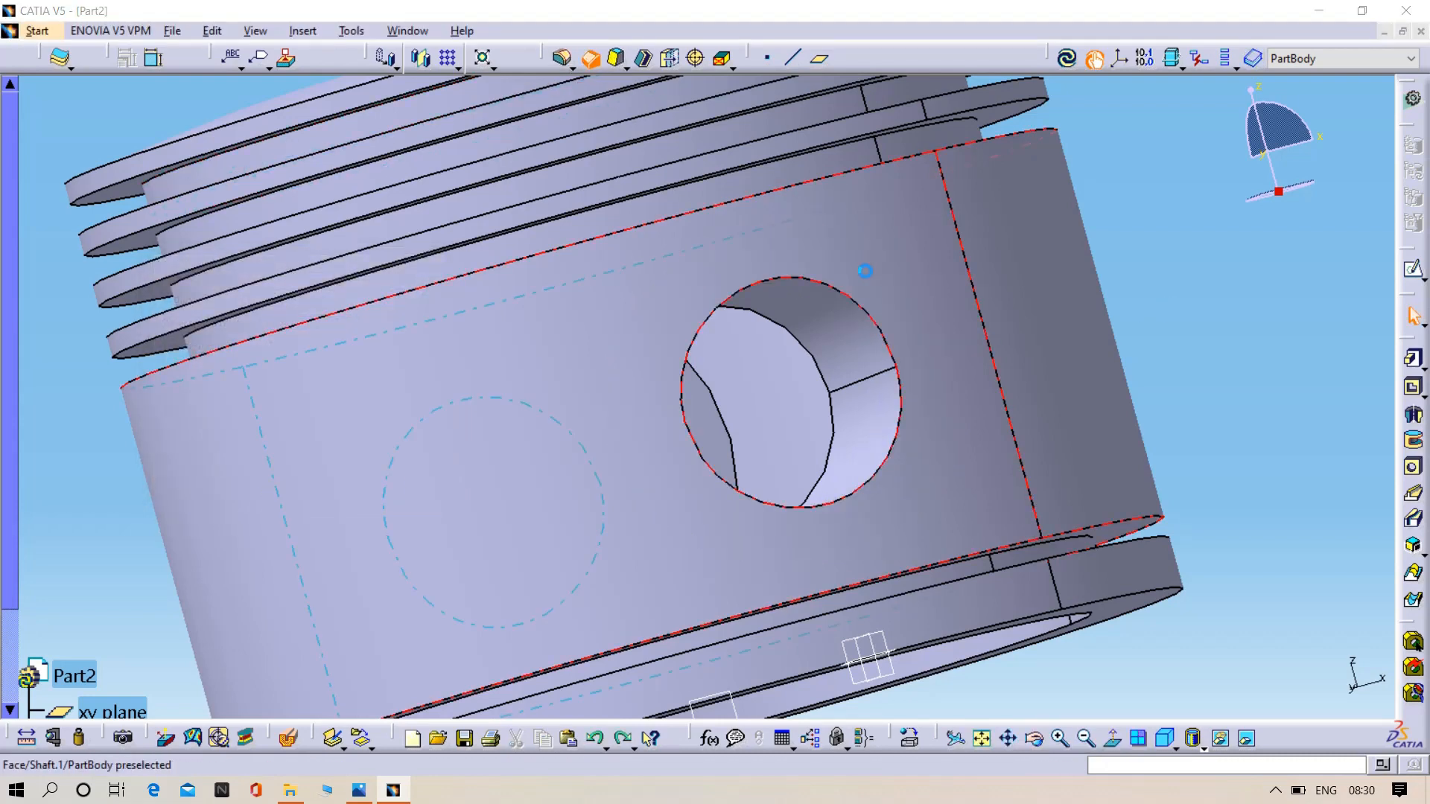
left_click(854, 298)
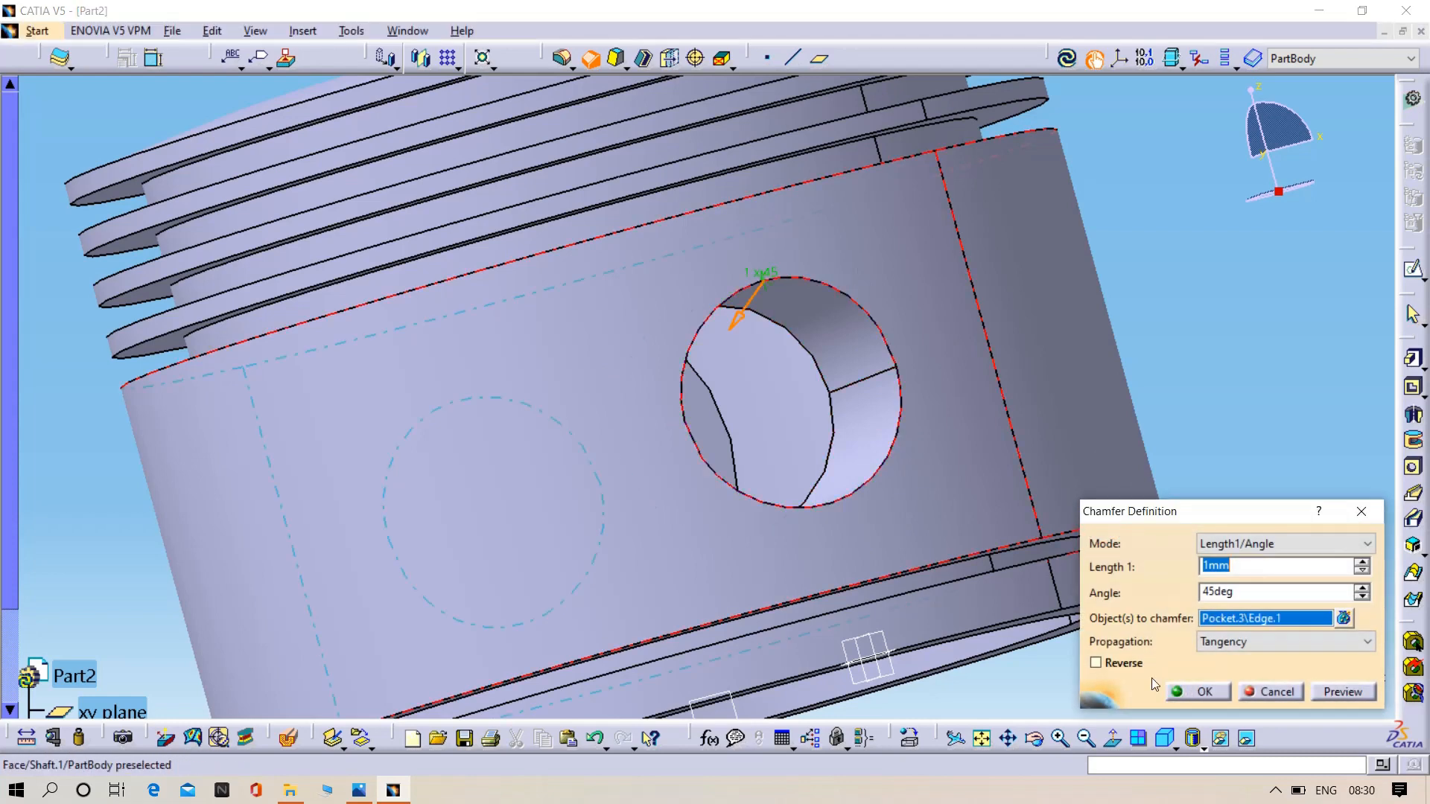
left_click(1341, 692)
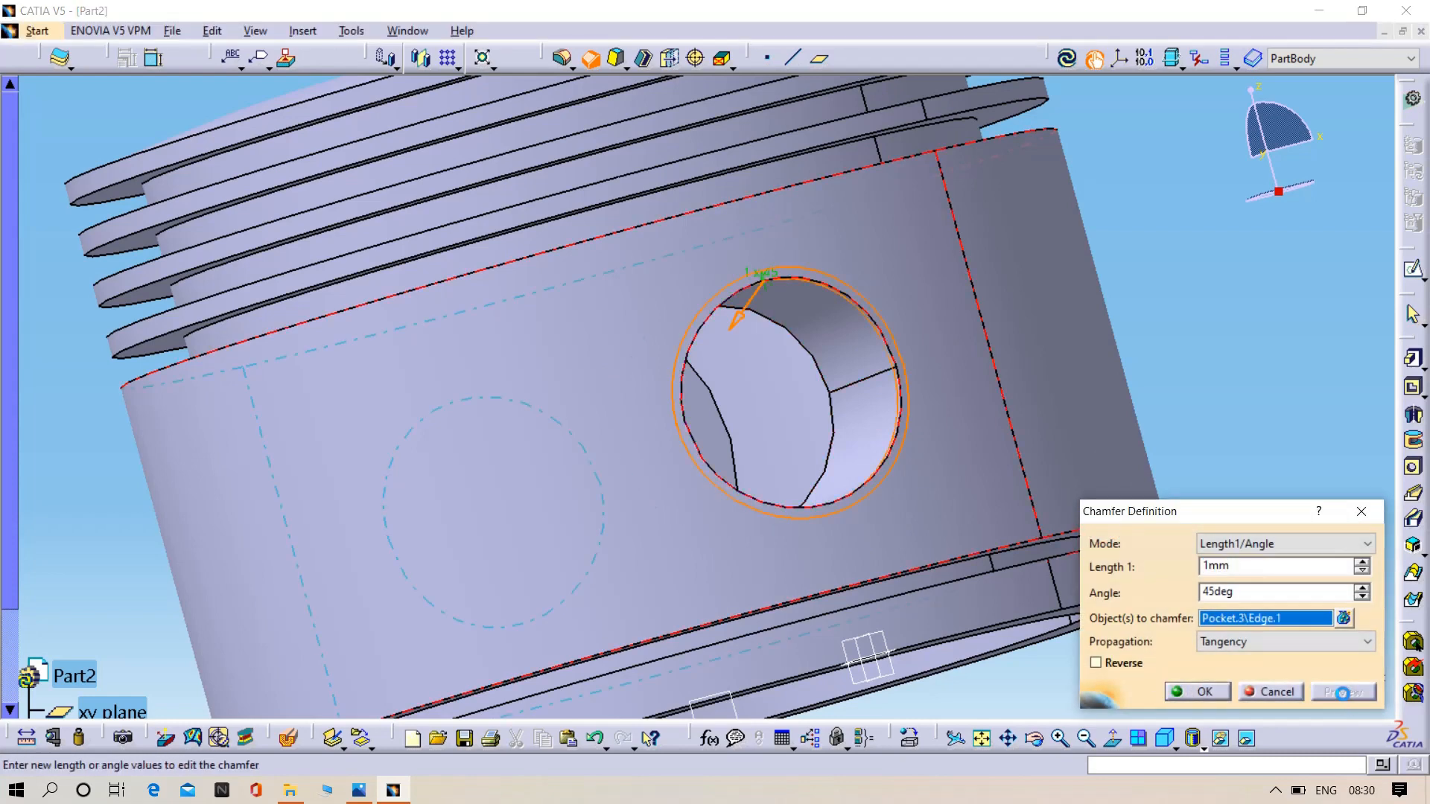
left_click(1177, 692)
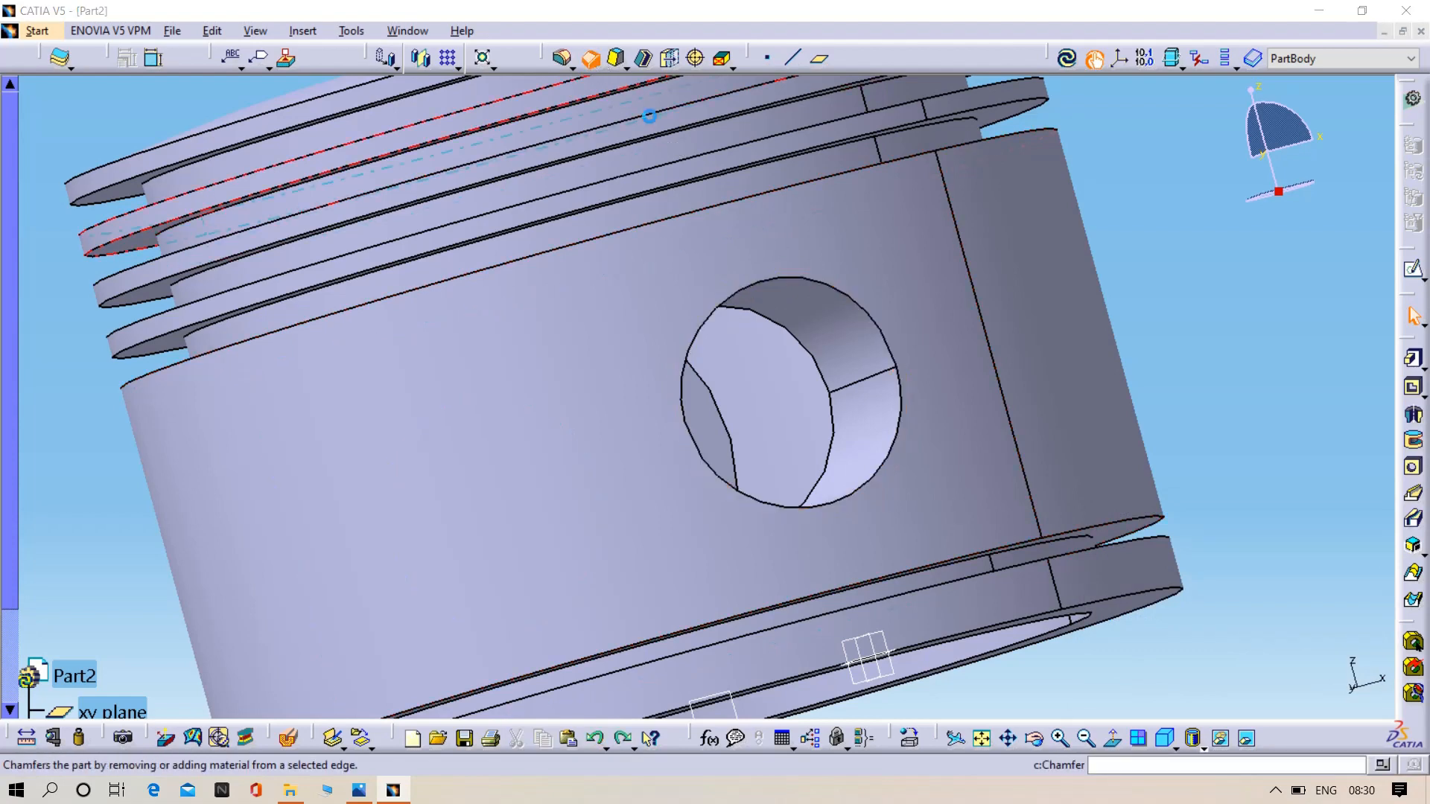
- Chamfer the outer edge of the pin hole on one side of the piston with 5 mm length and 45° angle
left_click(794, 283)
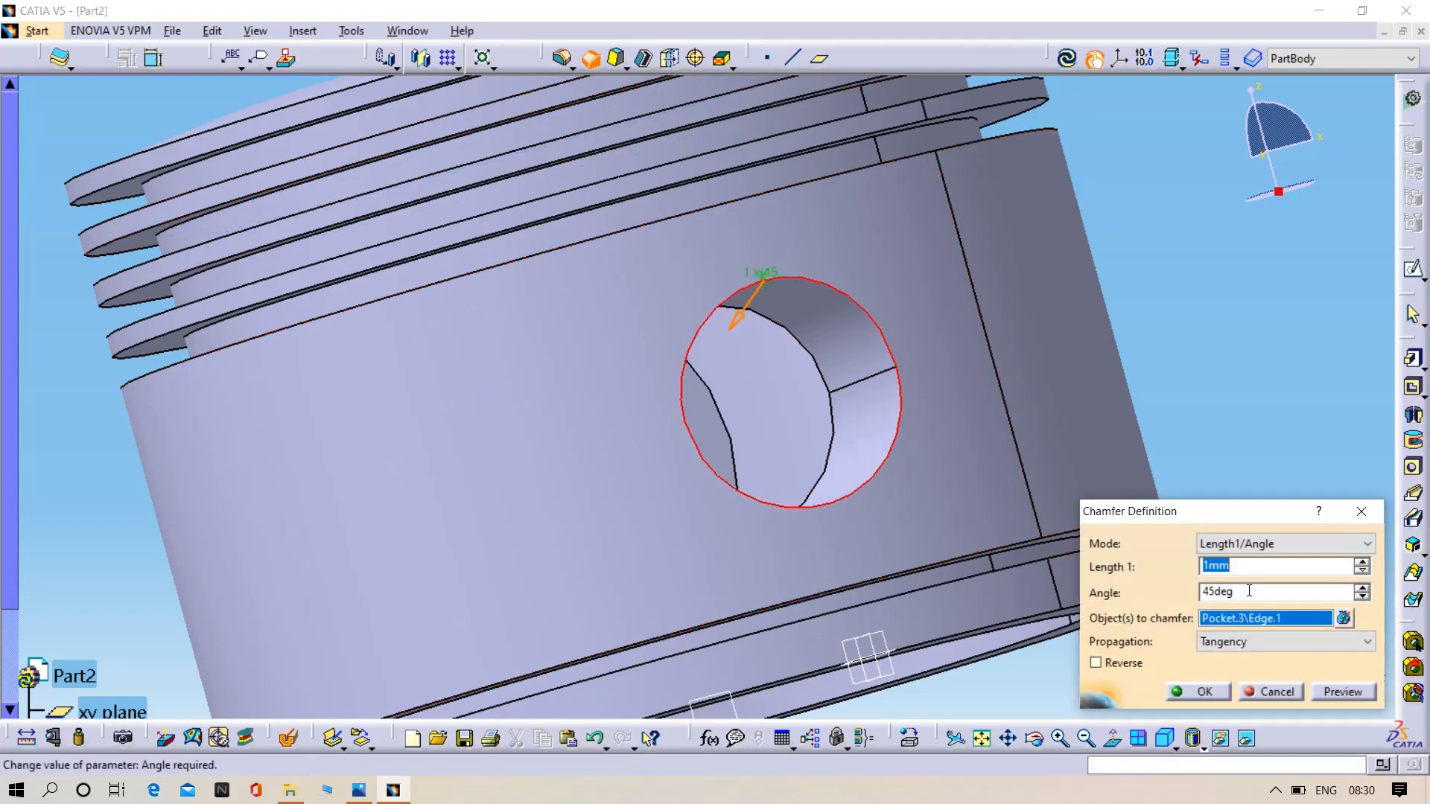
left_click(1232, 353)
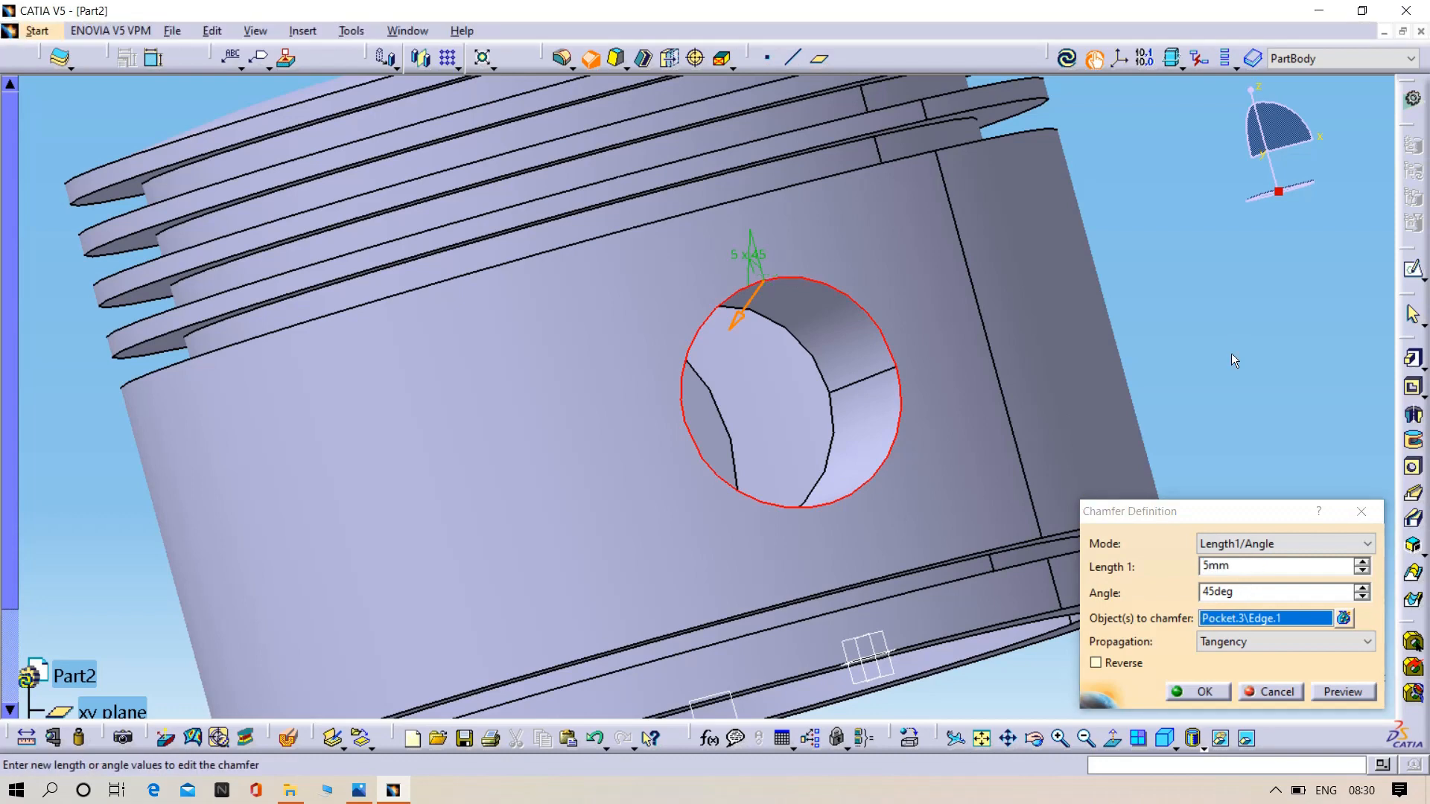
left_click(1342, 692)
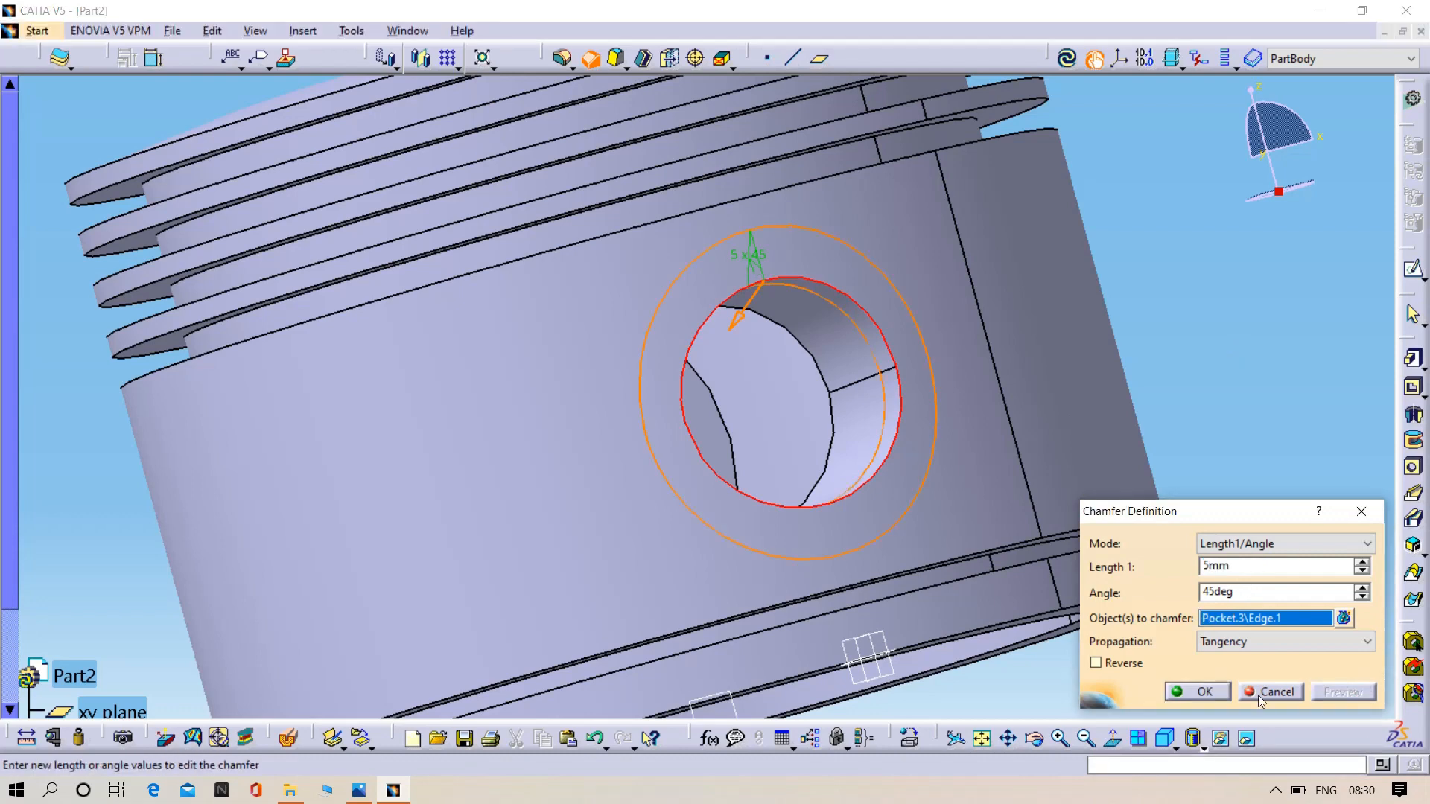
left_click(1202, 693)
- Chamfer the outer edge of the pin hole on the opposite side of the piston with 5 mm length and 45° angle
middle_click_drag(1293, 372, 716, 147)
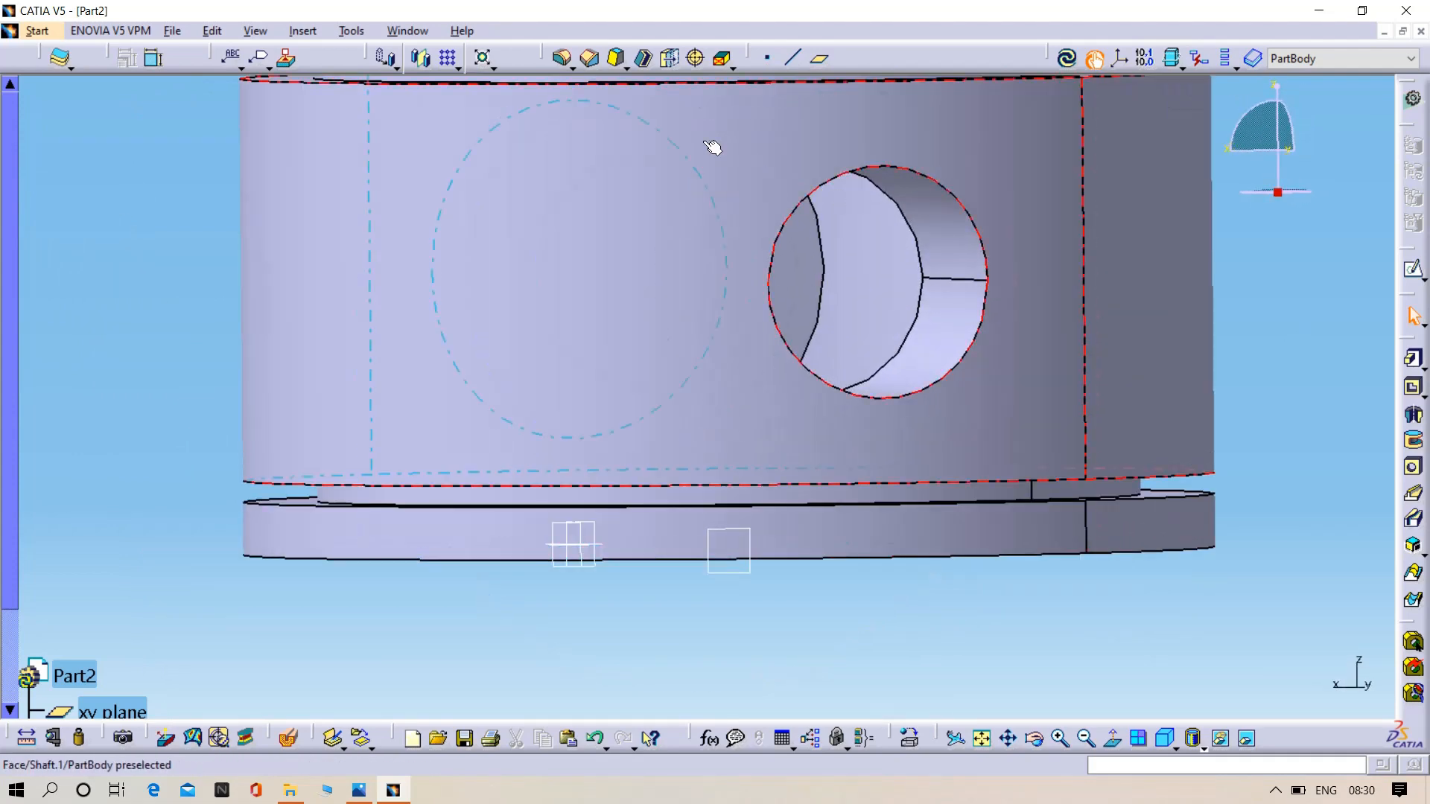
left_click(592, 60)
left_click(771, 278)
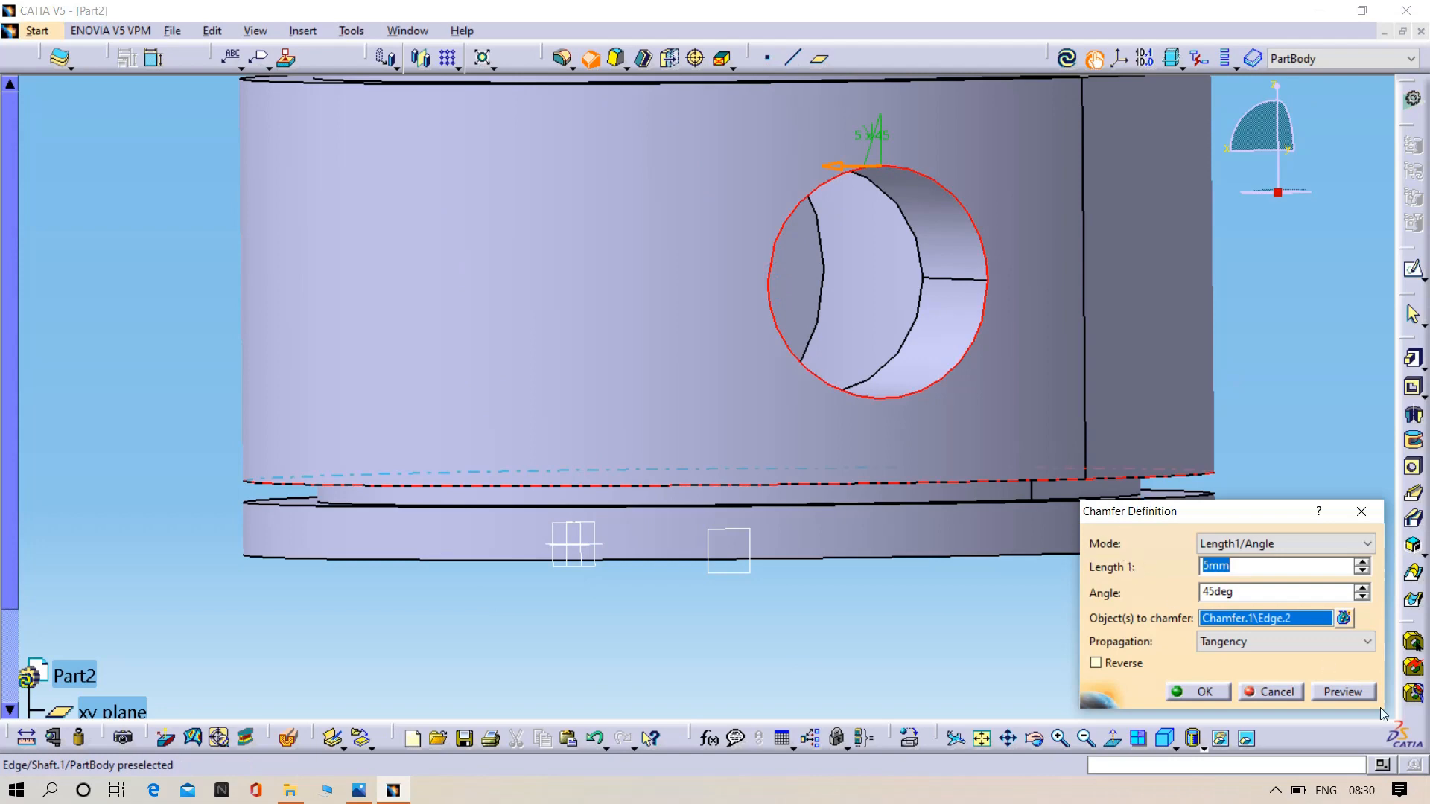
left_click(1341, 692)
left_click(1196, 692)
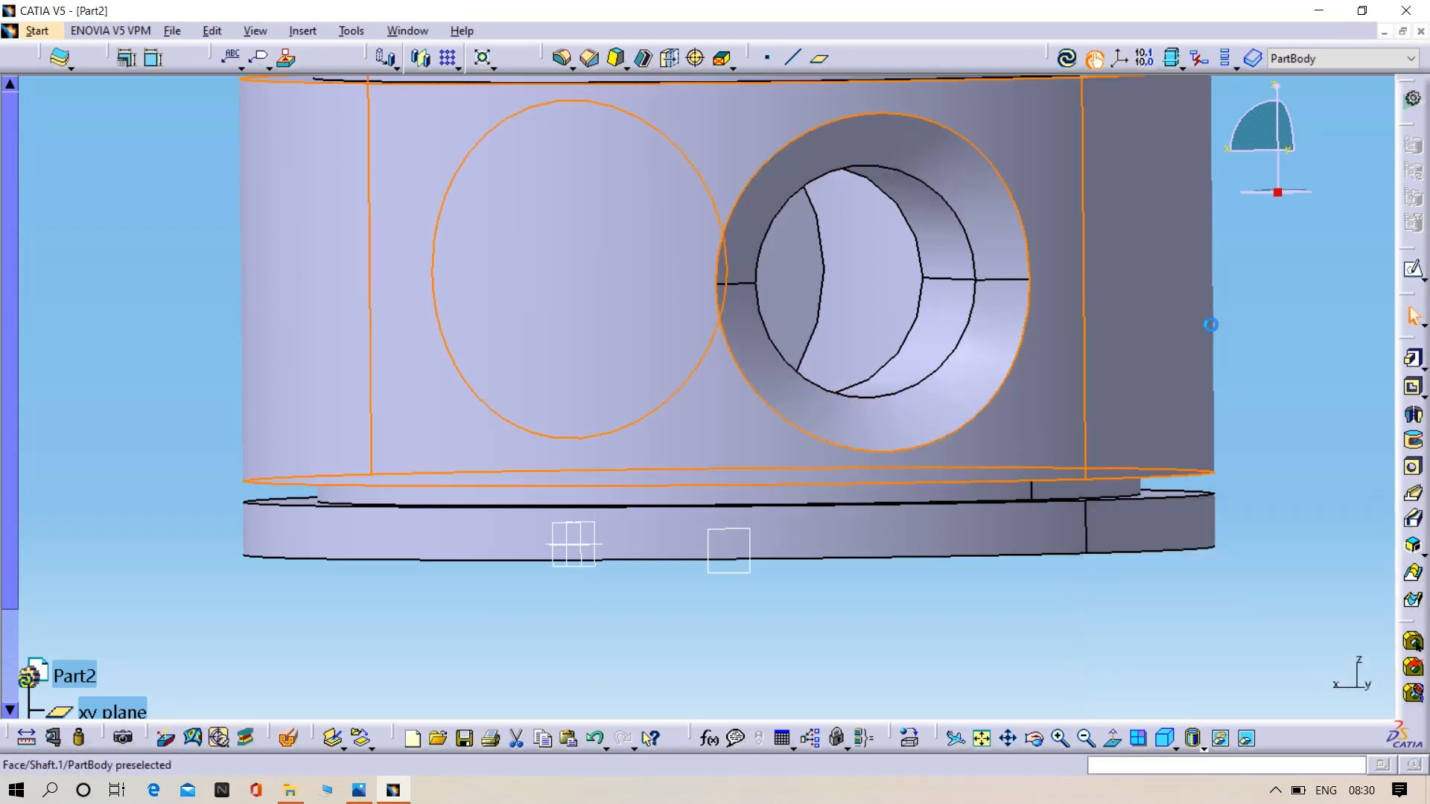
- Section the piston with Dynamic Sectioning, rotating the cutting plane upright, and examine the crown, bore and pin bosses from several angles
middle_click_drag(1210, 325, 1063, 494)
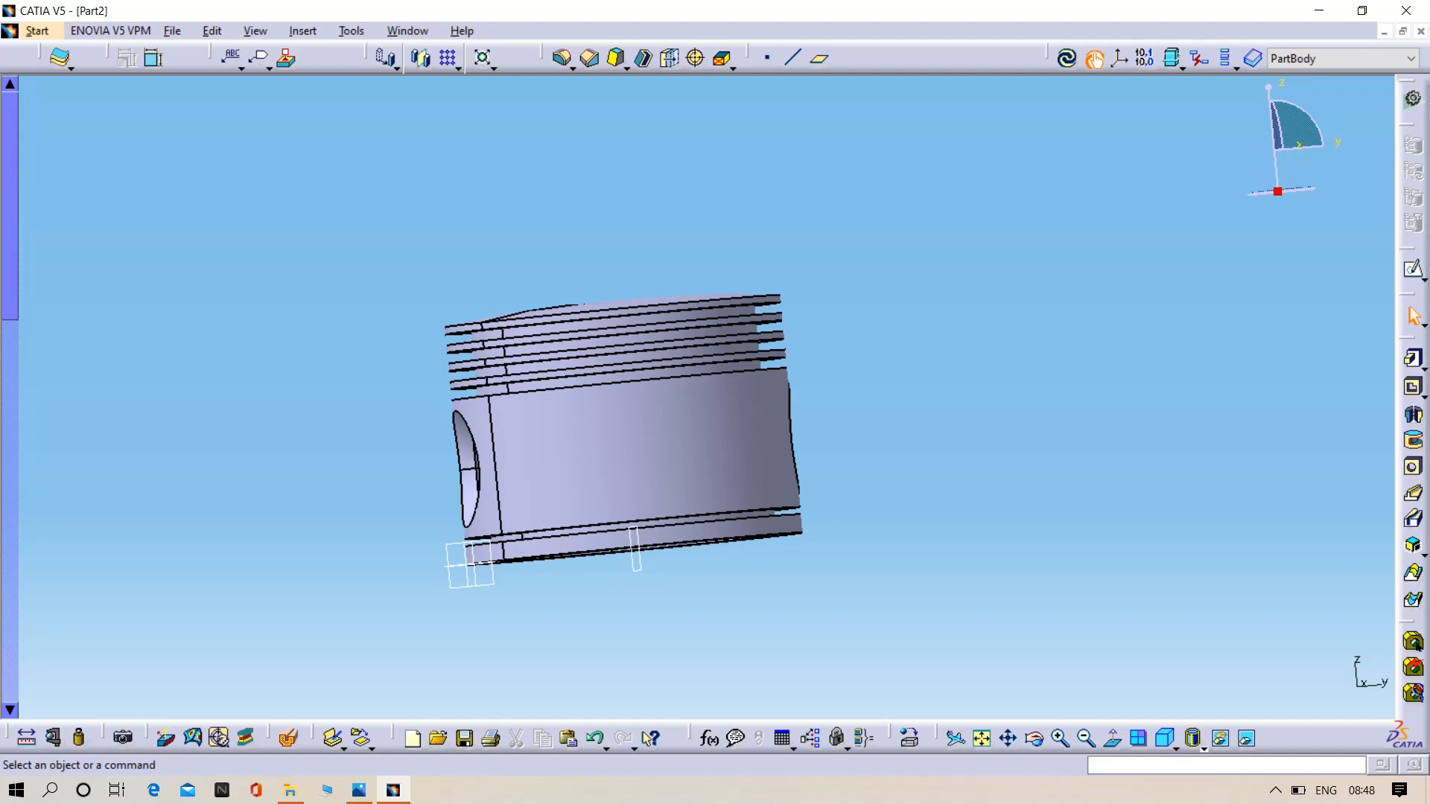
middle_click_drag(877, 498, 887, 344)
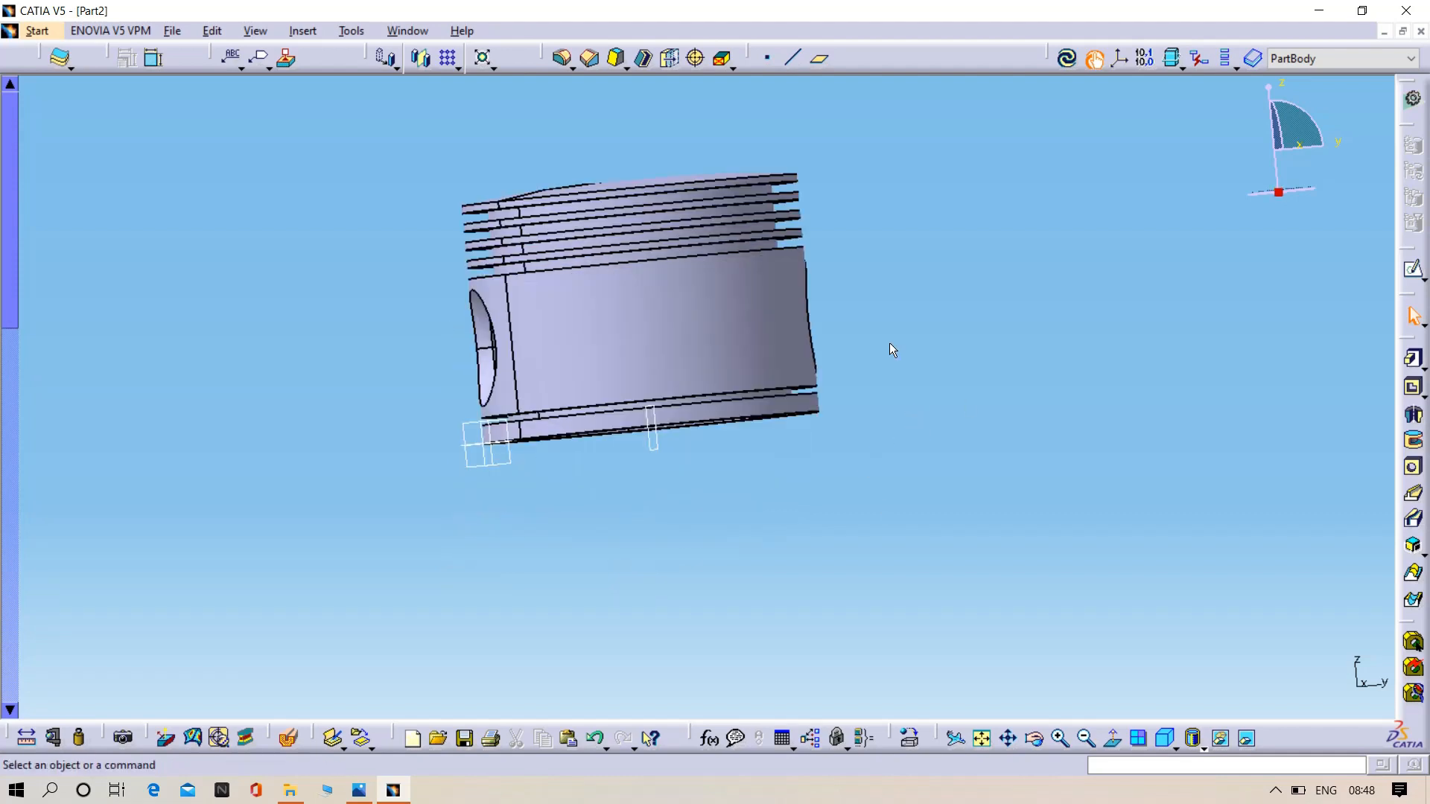
middle_click_drag(574, 501, 645, 532)
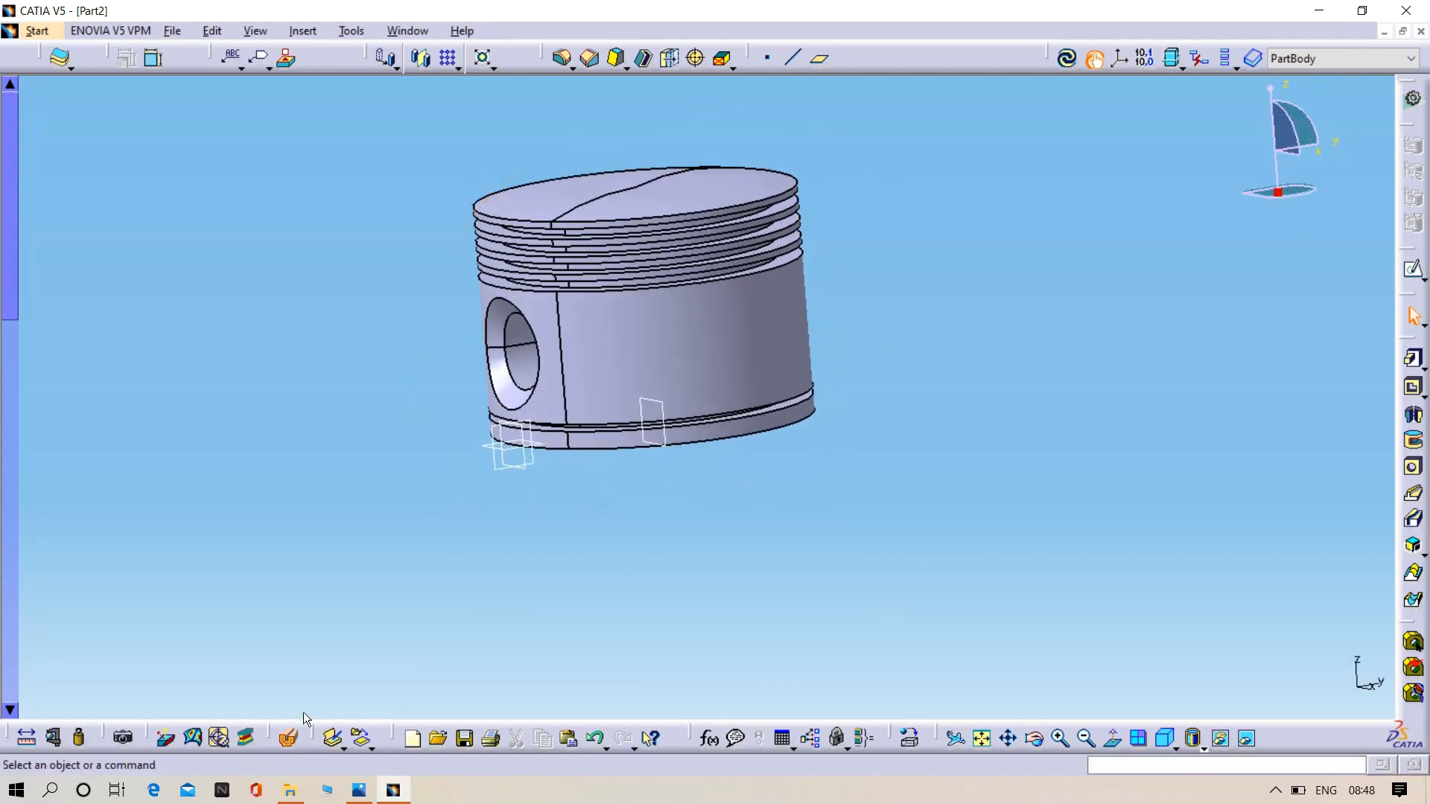
left_click(290, 736)
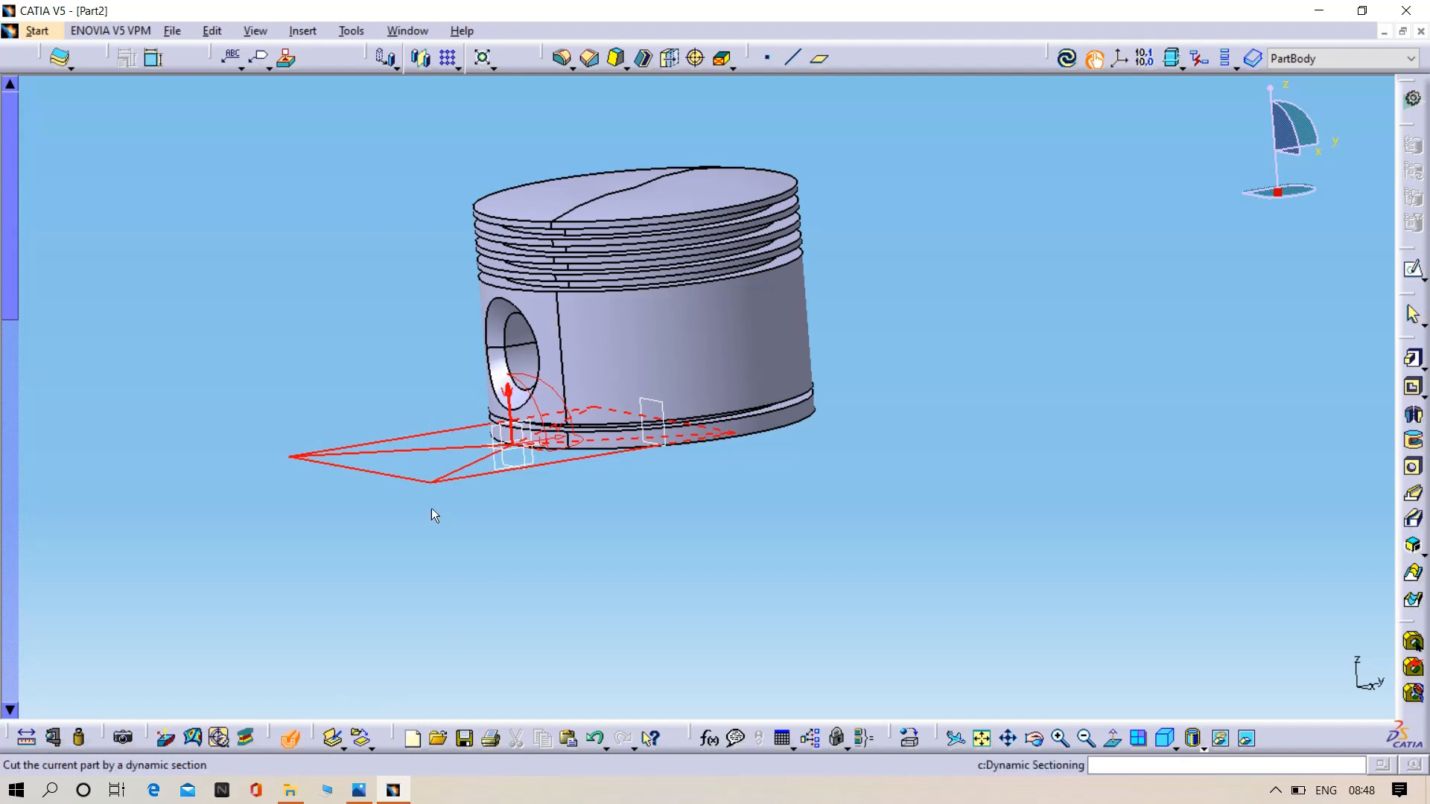
left_click_drag(512, 406, 516, 361)
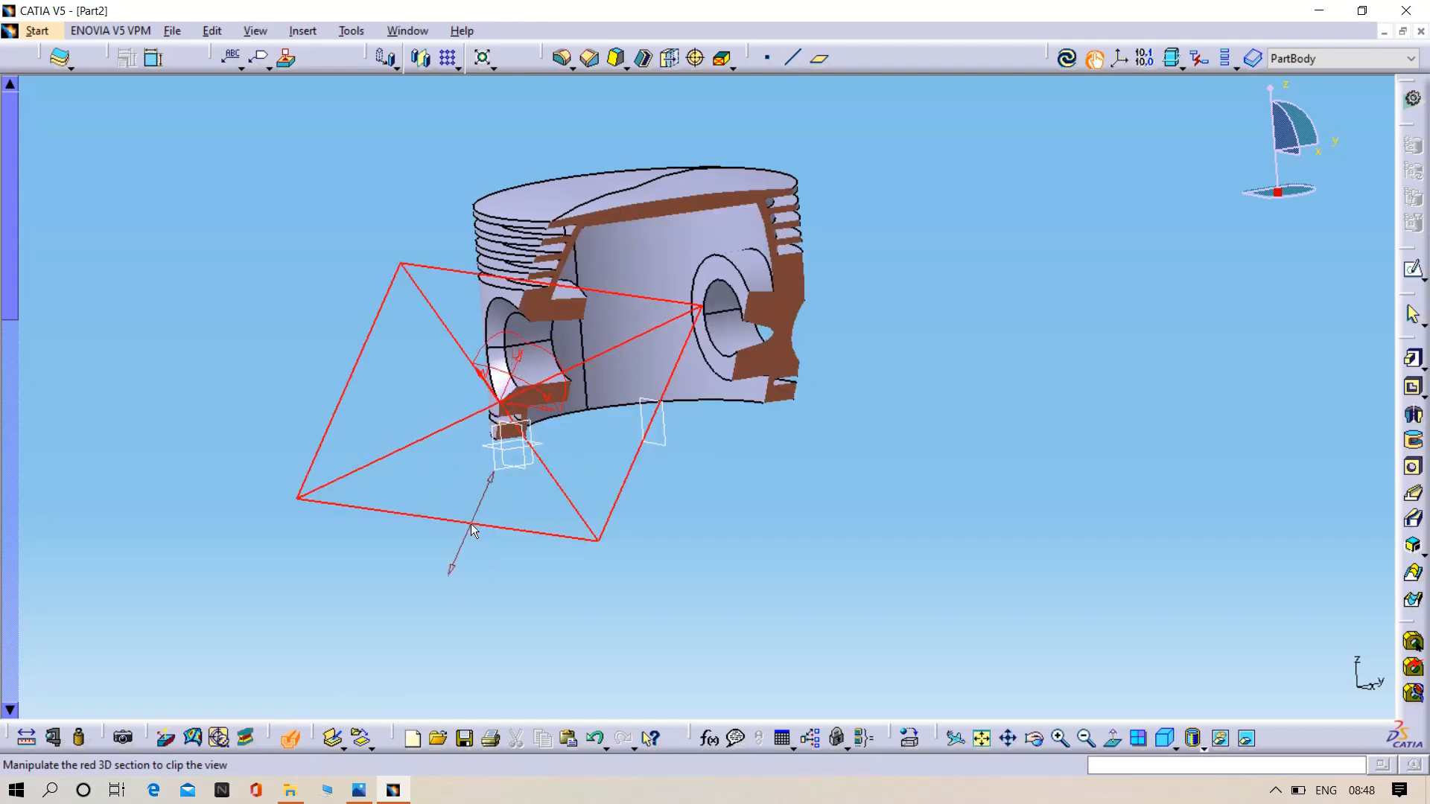
left_click_drag(471, 525, 562, 558)
left_click_drag(593, 283, 607, 232)
middle_click_drag(748, 443, 739, 596)
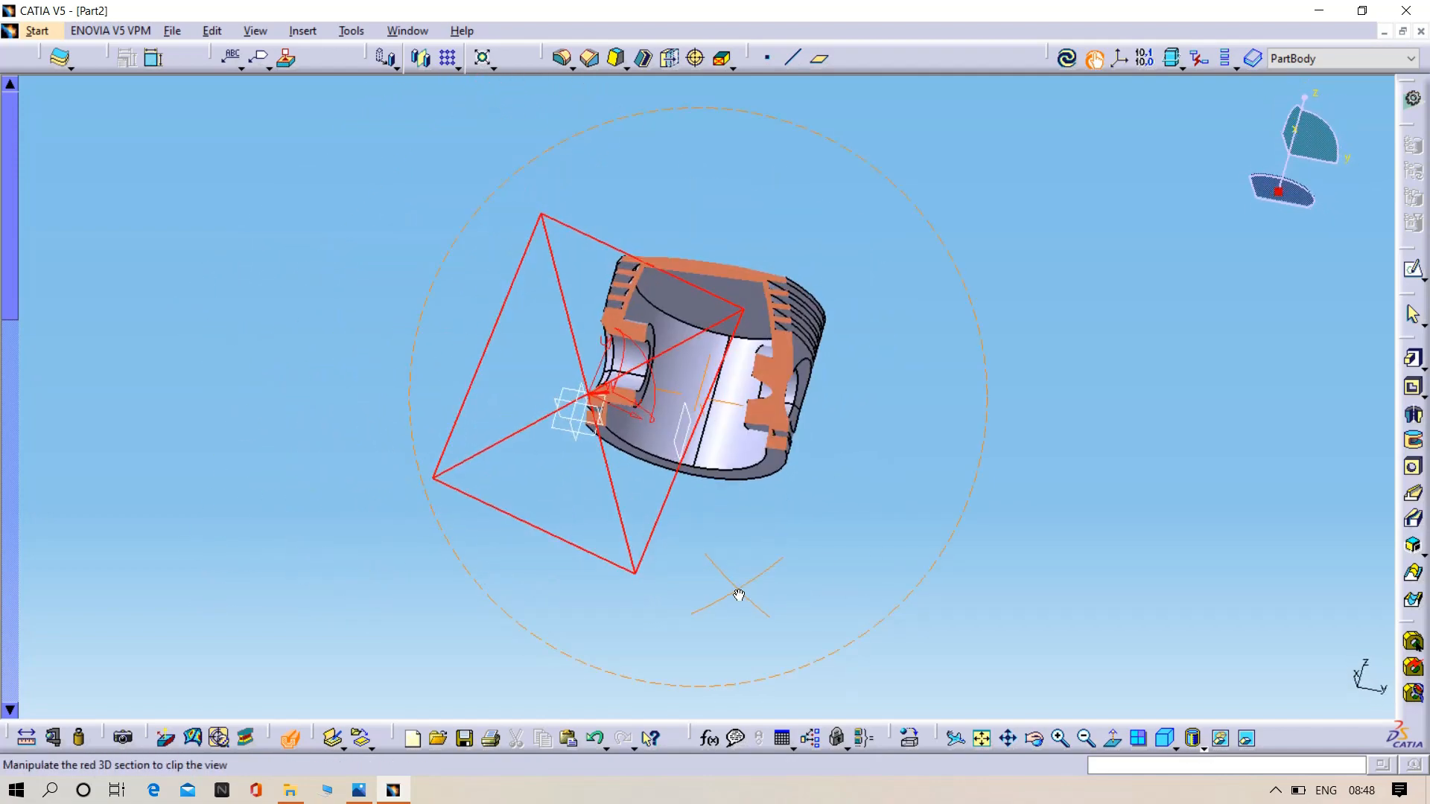
left_click_drag(616, 572, 729, 476)
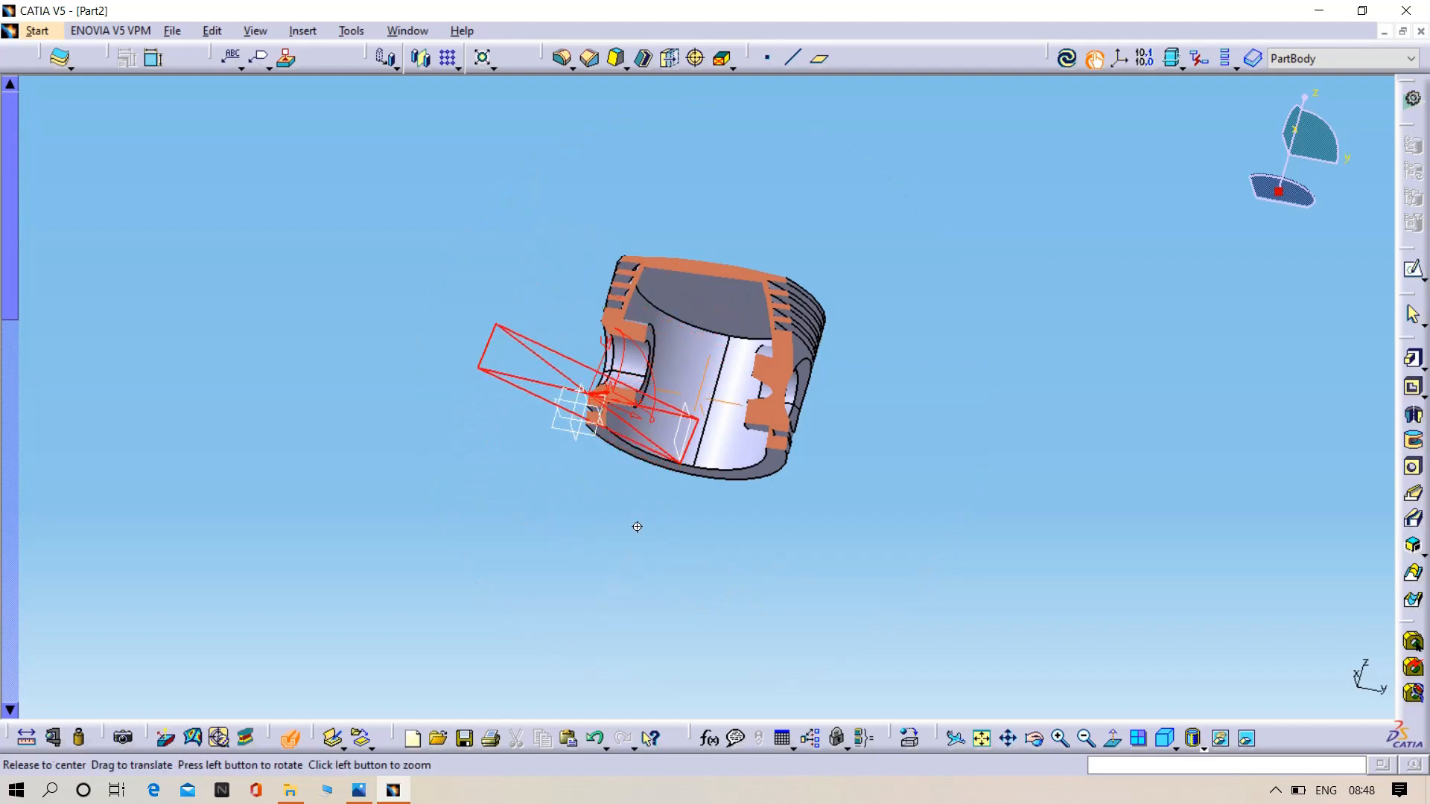
middle_click_drag(635, 525, 499, 525)
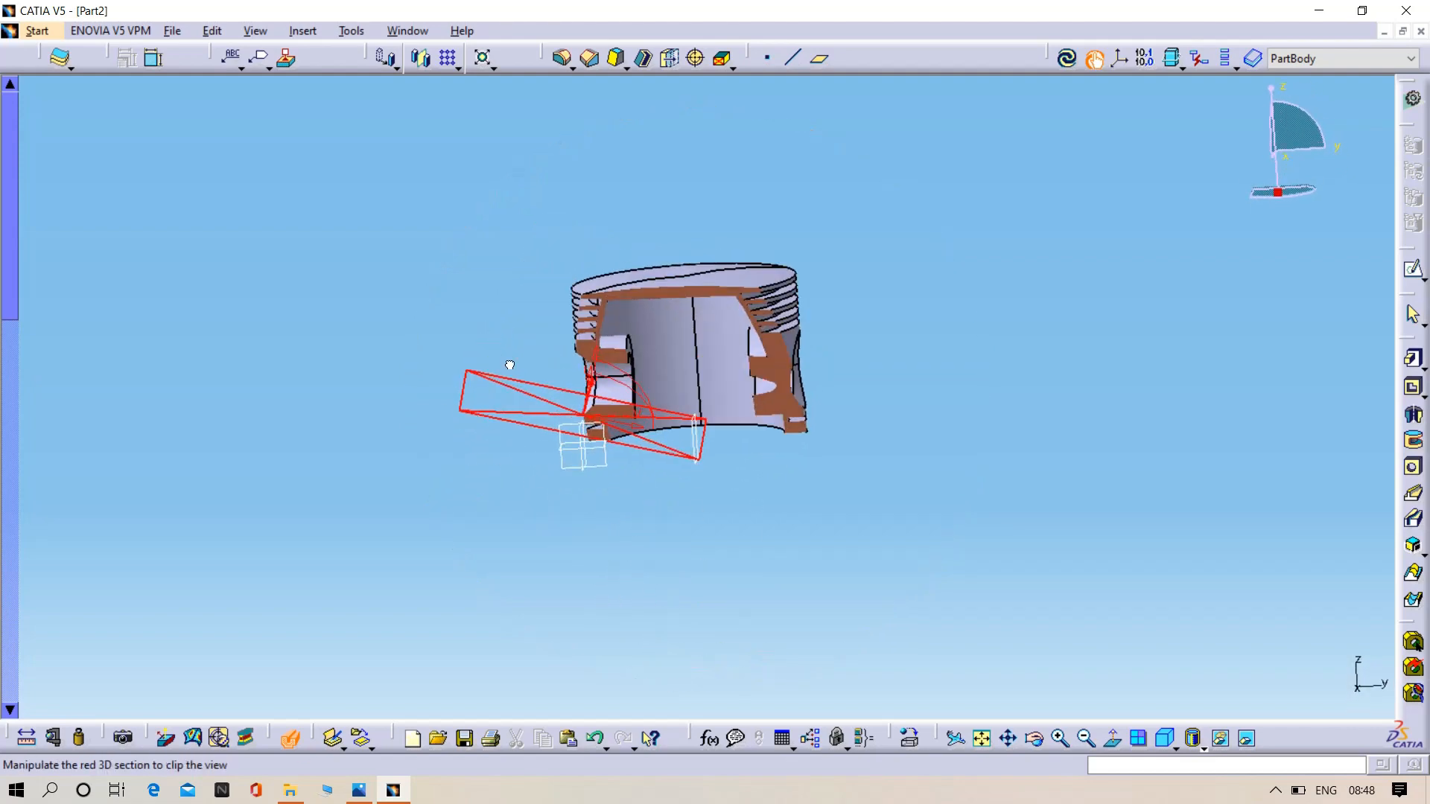
- Turn and shift the sectioning plane to examine the piston cut across and along the pin axis, and end the sectioning
left_click_drag(509, 365, 711, 430)
left_click_drag(708, 447, 723, 440)
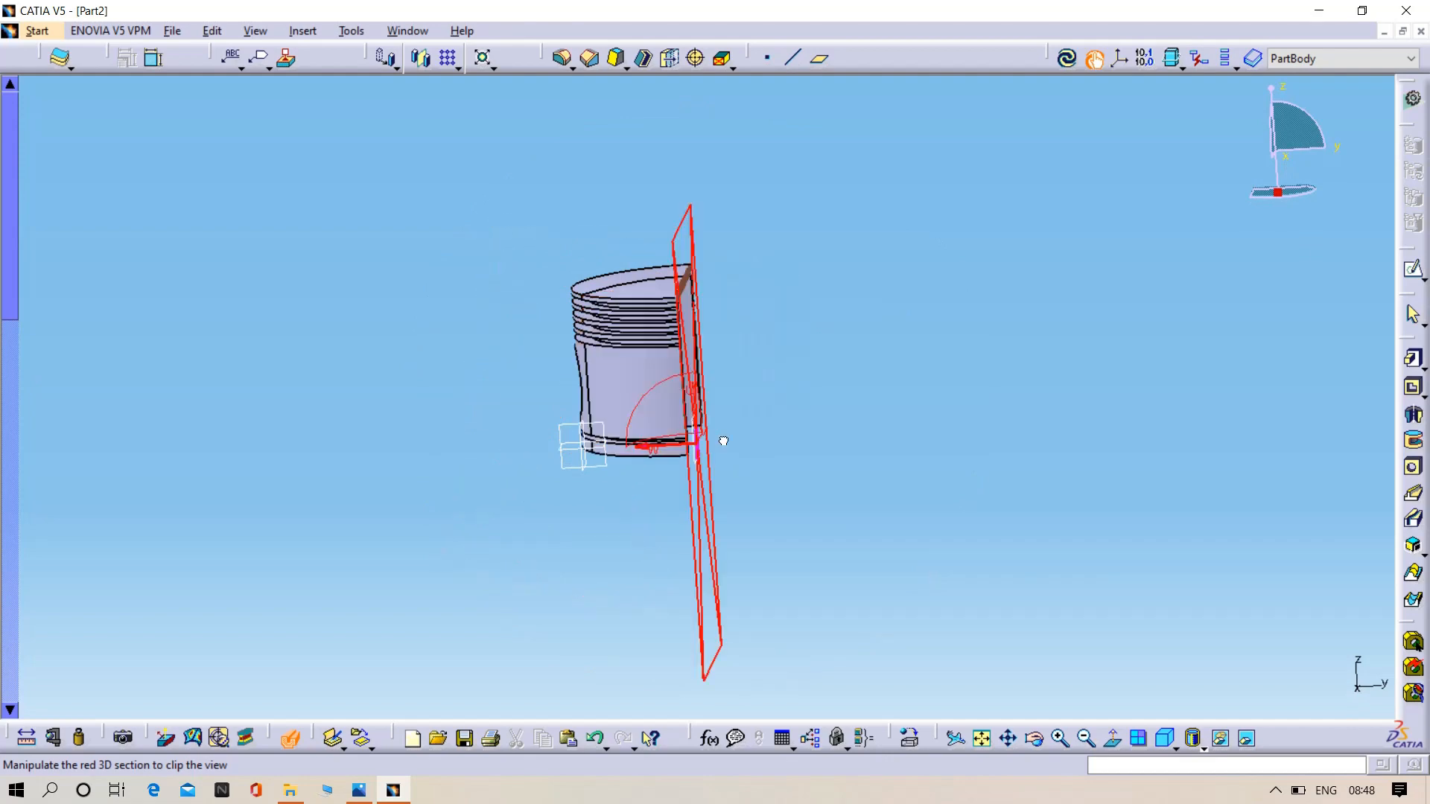
middle_click_drag(834, 422, 630, 490)
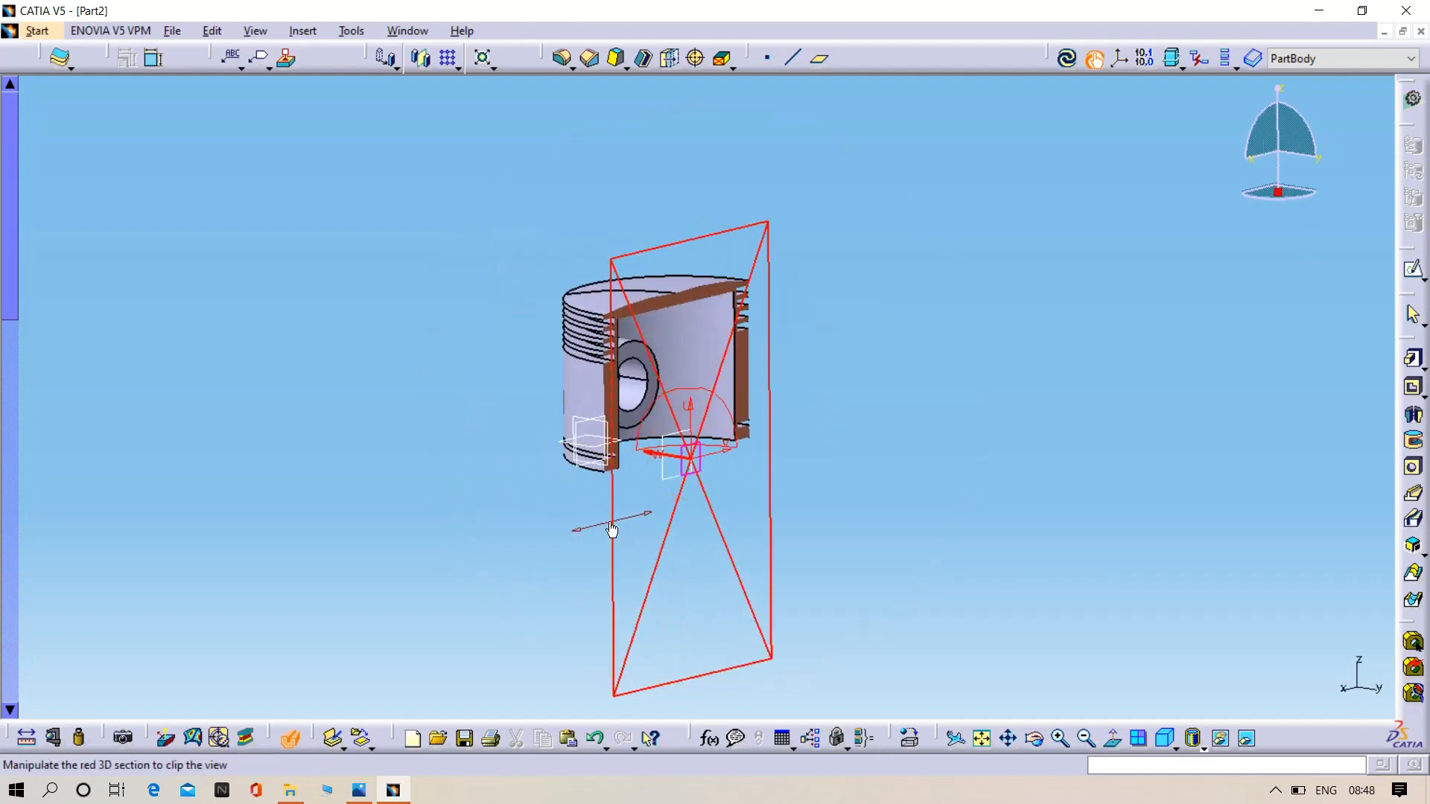
left_click_drag(611, 530, 380, 376)
middle_click_drag(722, 498, 661, 447)
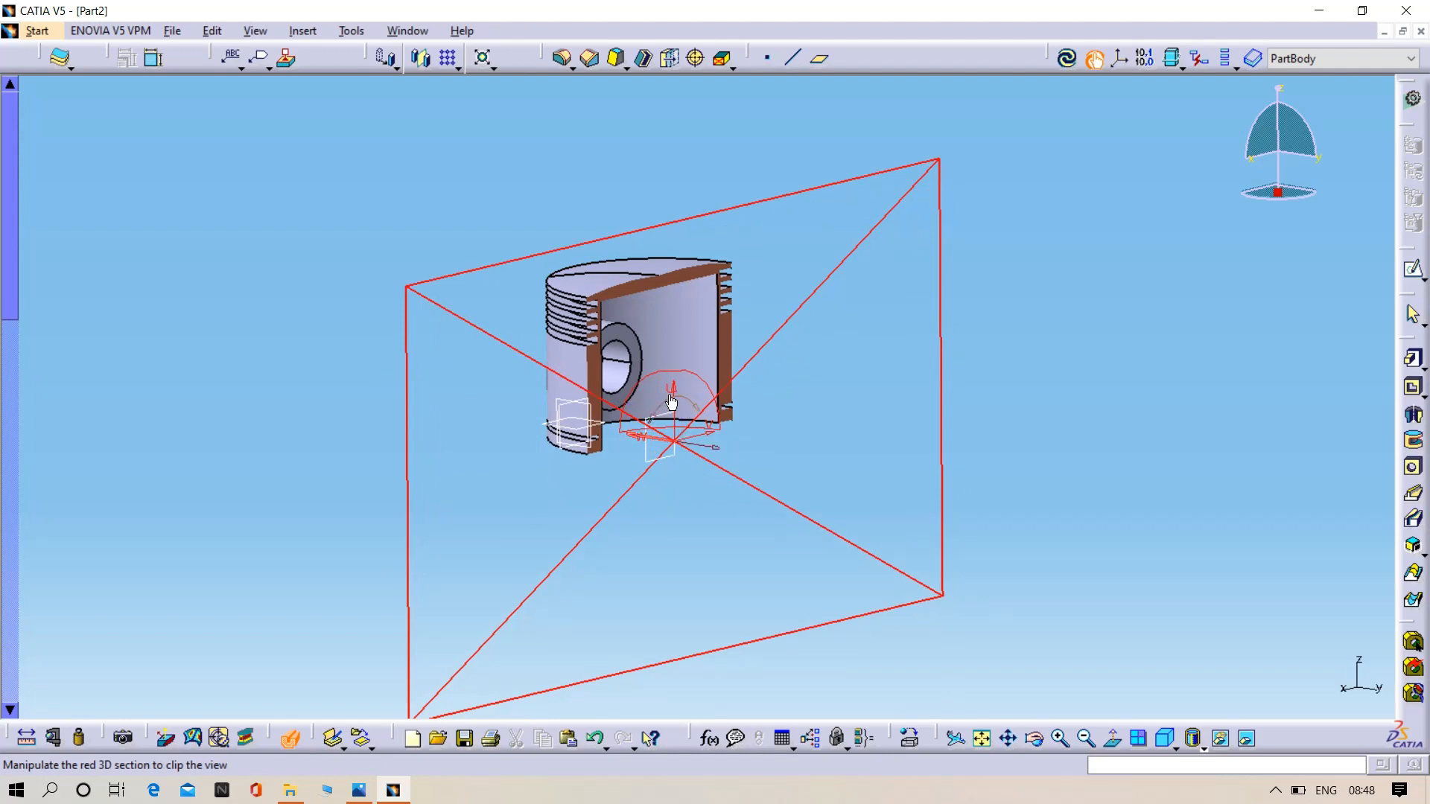
middle_click_drag(773, 501, 571, 524)
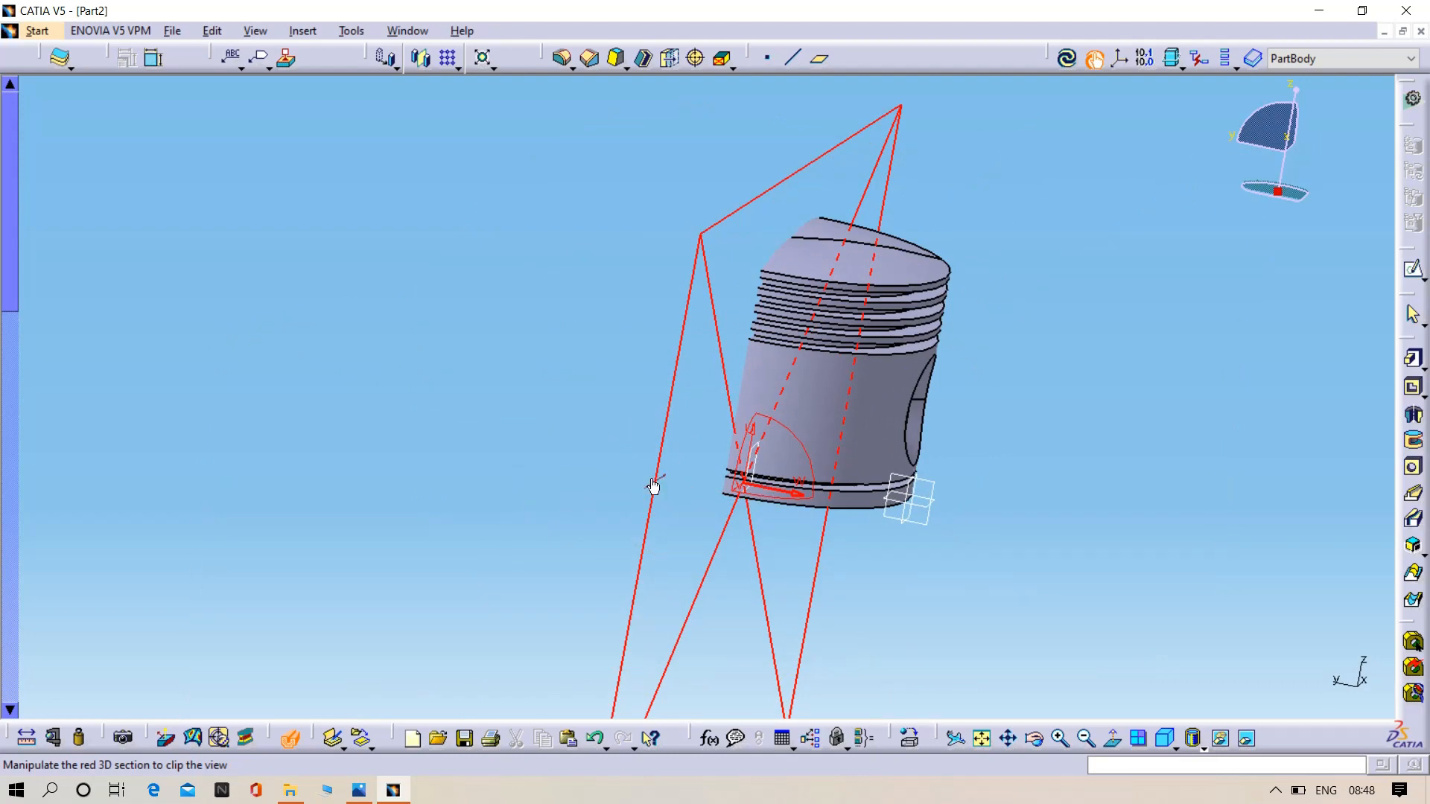
left_click_drag(653, 486, 1117, 546)
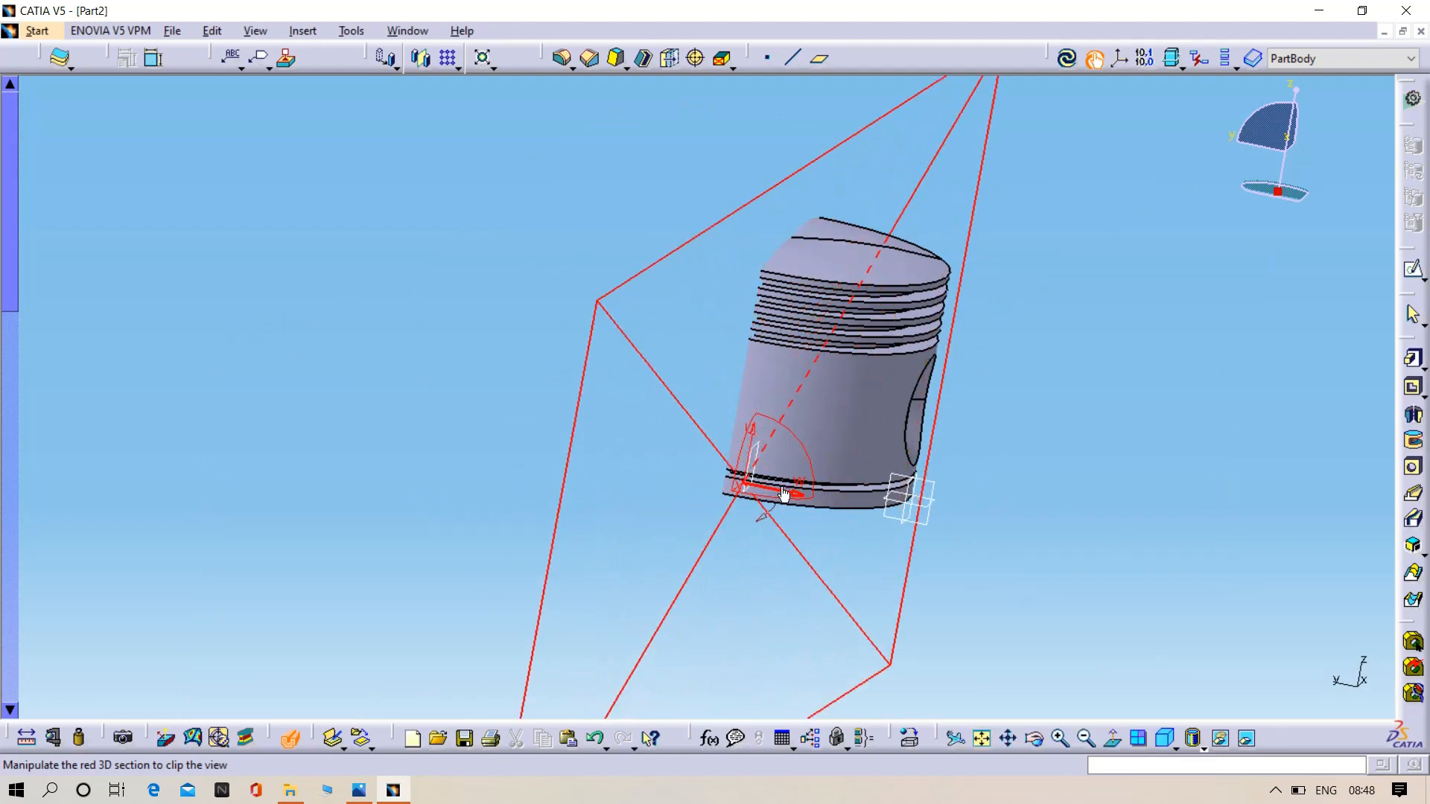
left_click_drag(801, 499, 778, 486)
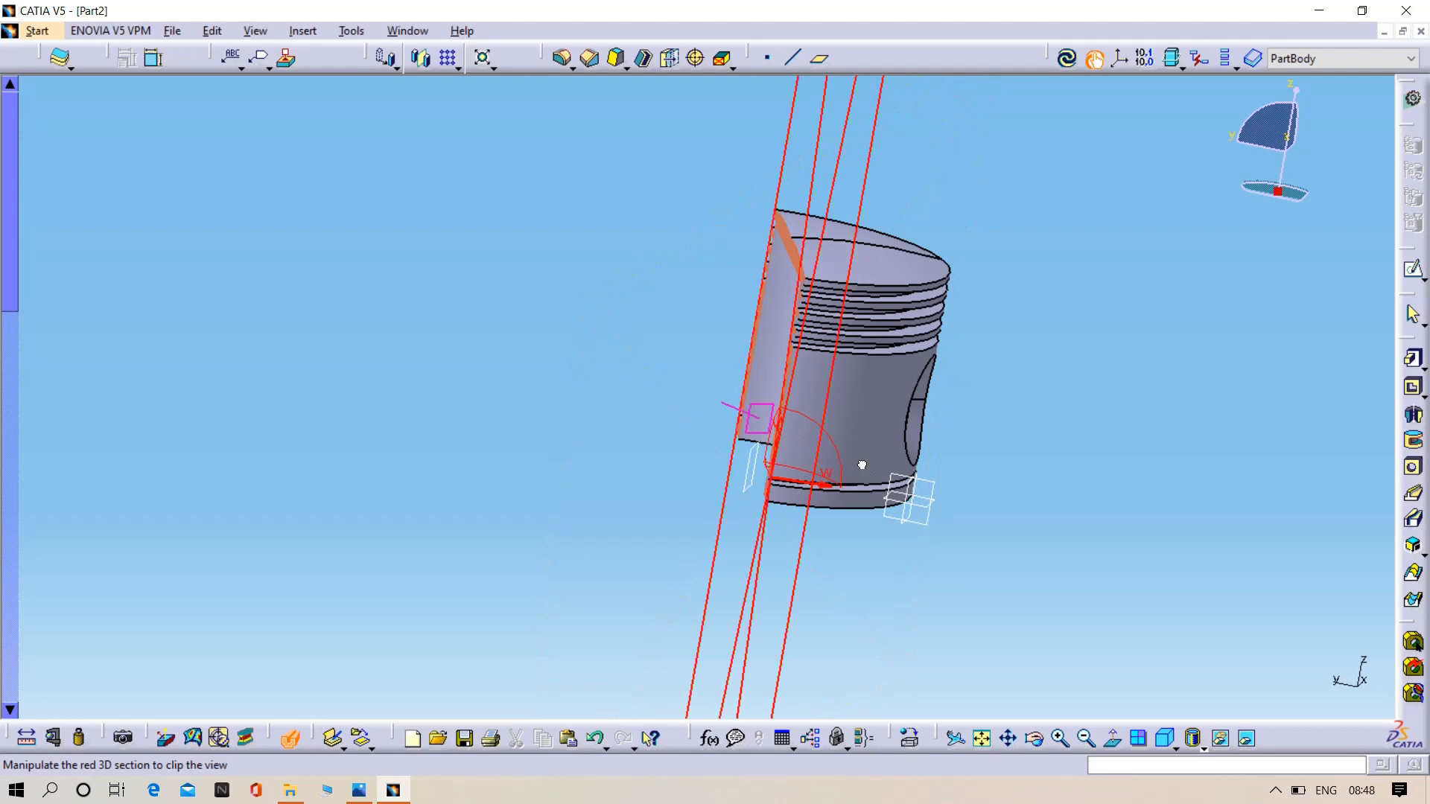
middle_click_drag(861, 465, 754, 636)
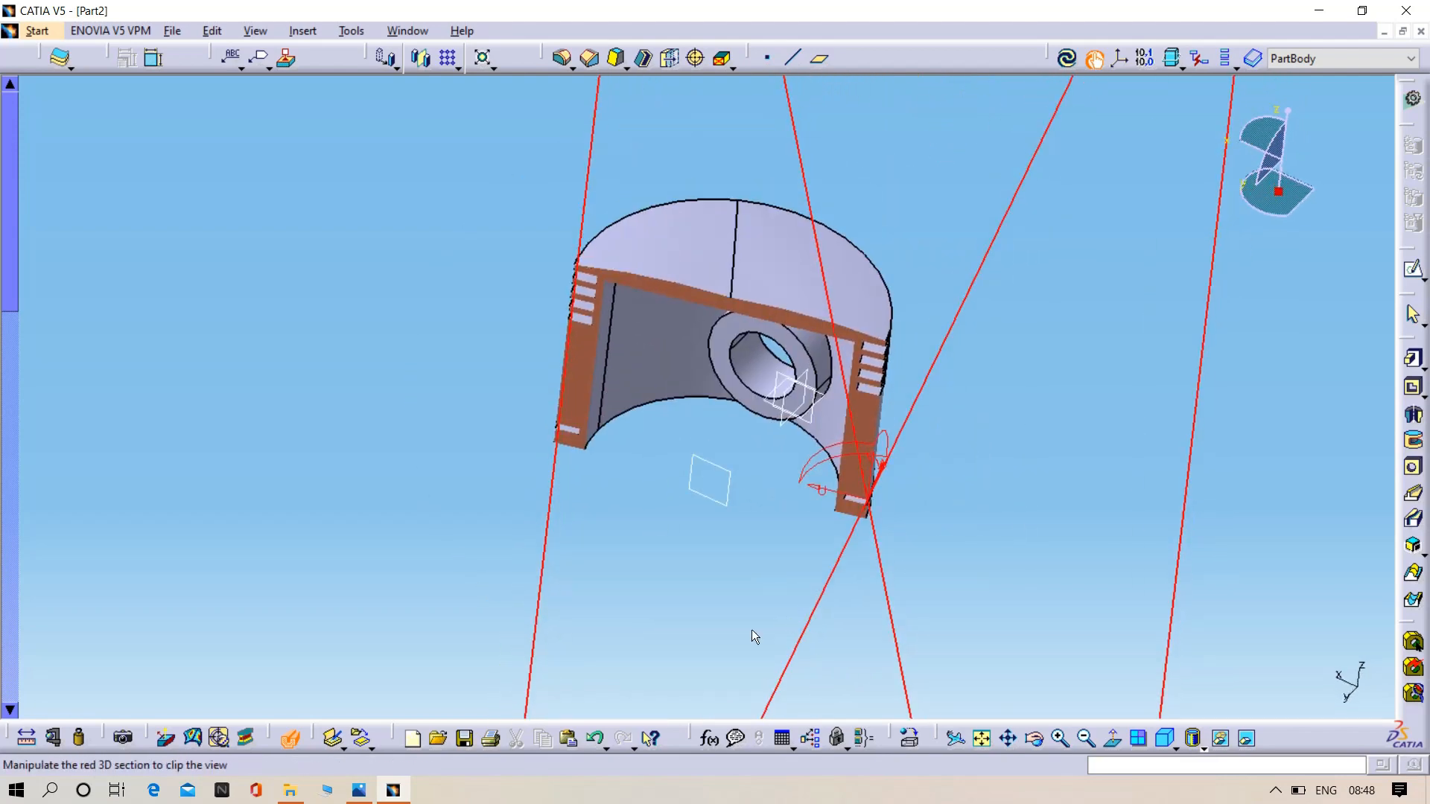
left_click(286, 740)
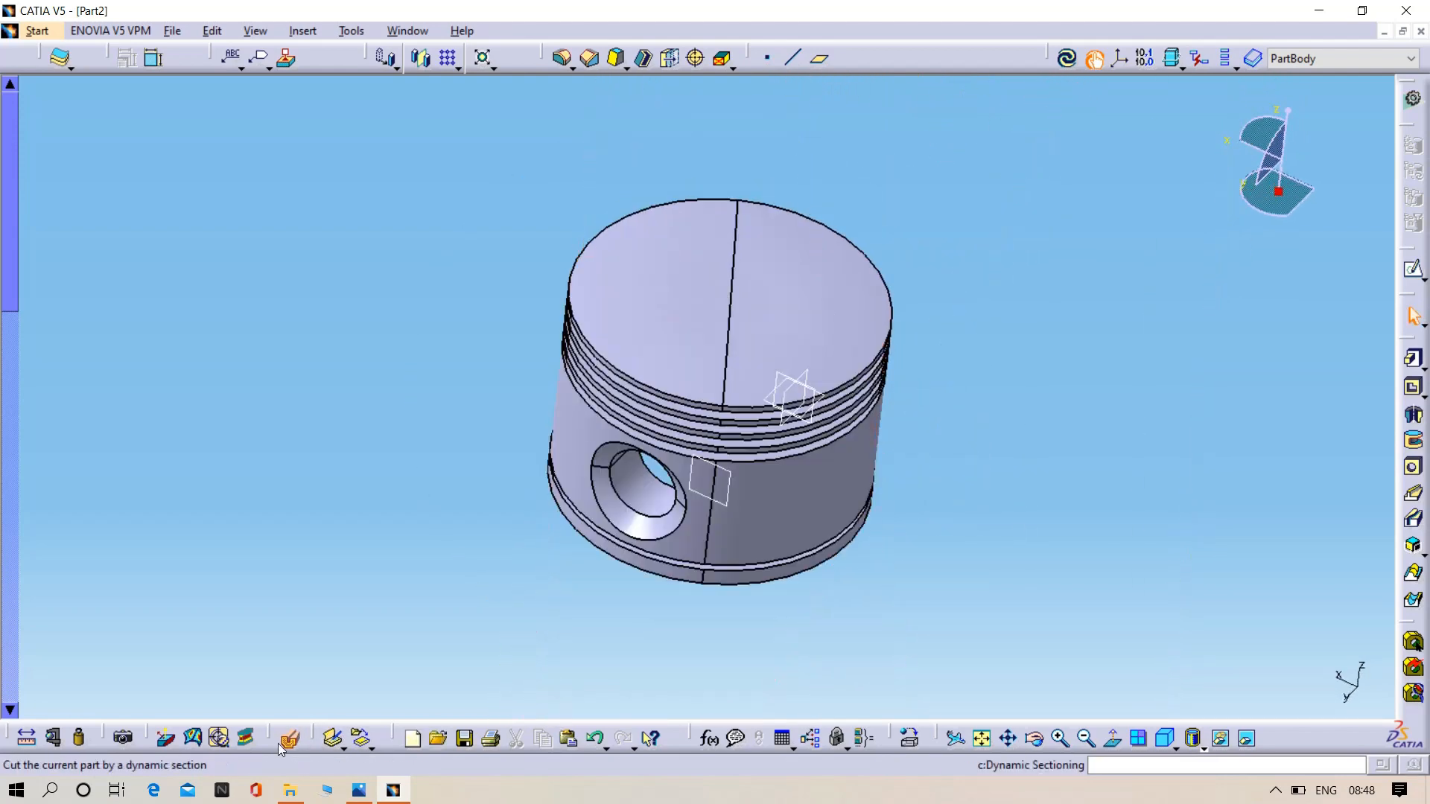
- Section the piston again with Dynamic Sectioning, tilting the plane upright through both pin bosses to view the profile, and end the sectioning
left_click(289, 739)
middle_click_drag(695, 613, 486, 535)
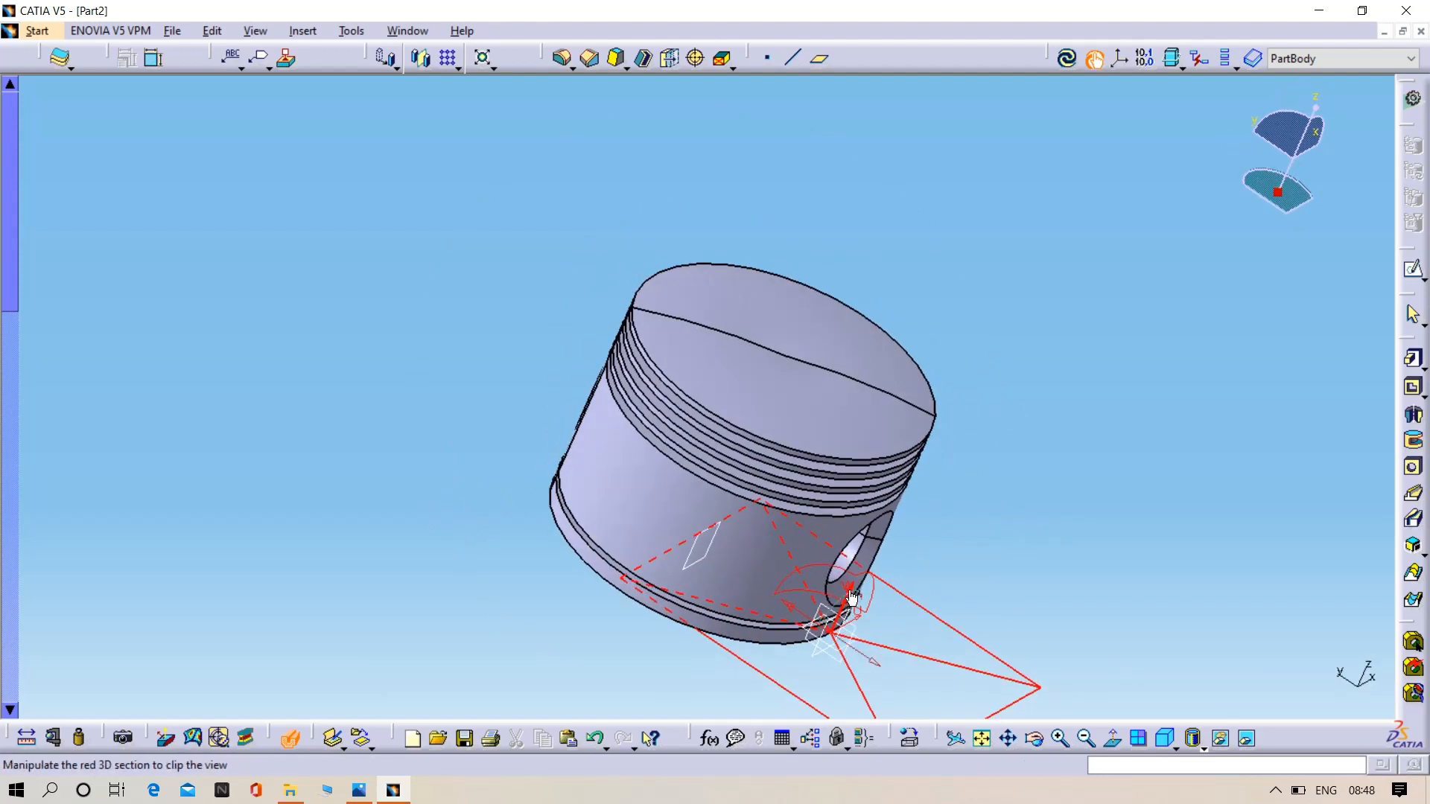
left_click_drag(852, 596, 929, 593)
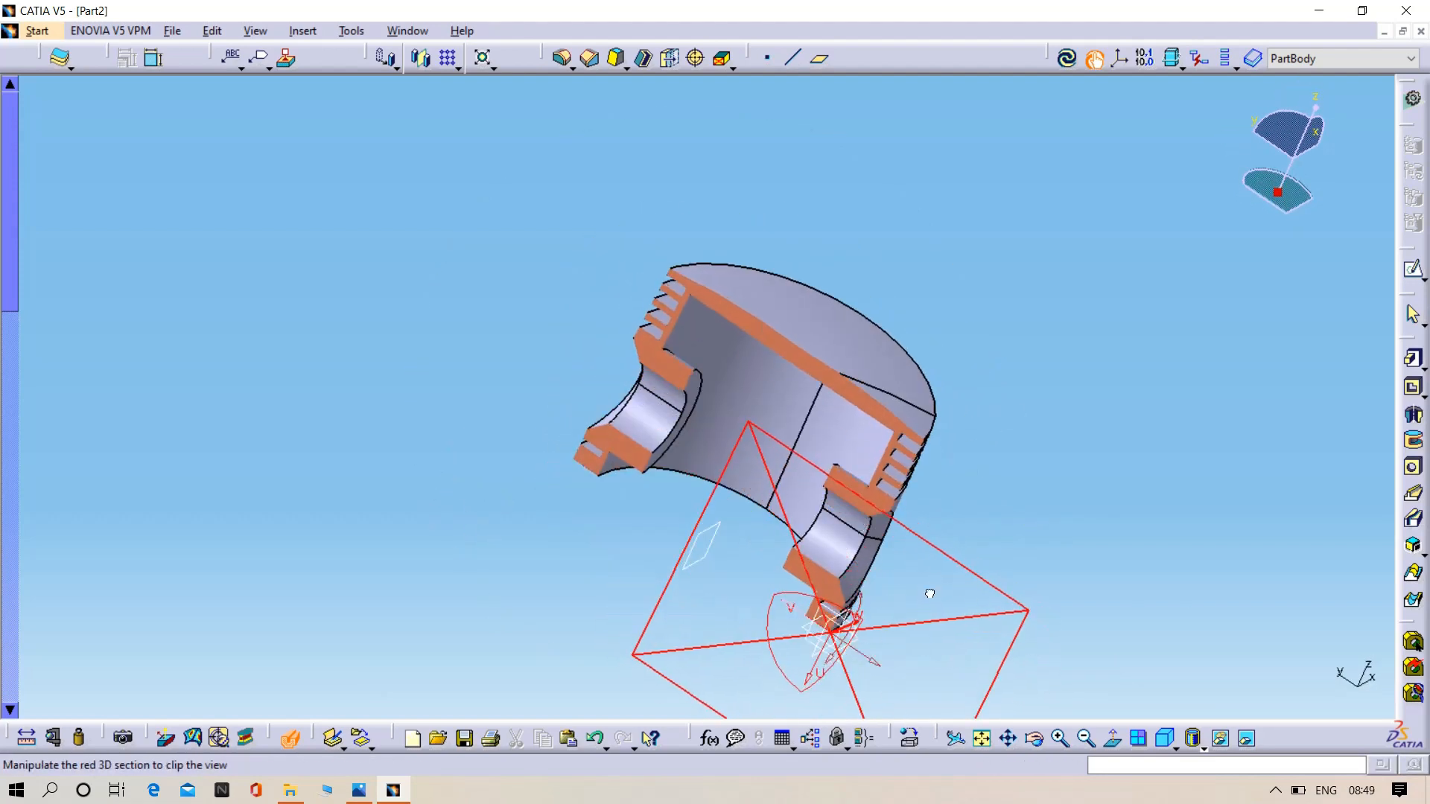
middle_click_drag(494, 594, 680, 608)
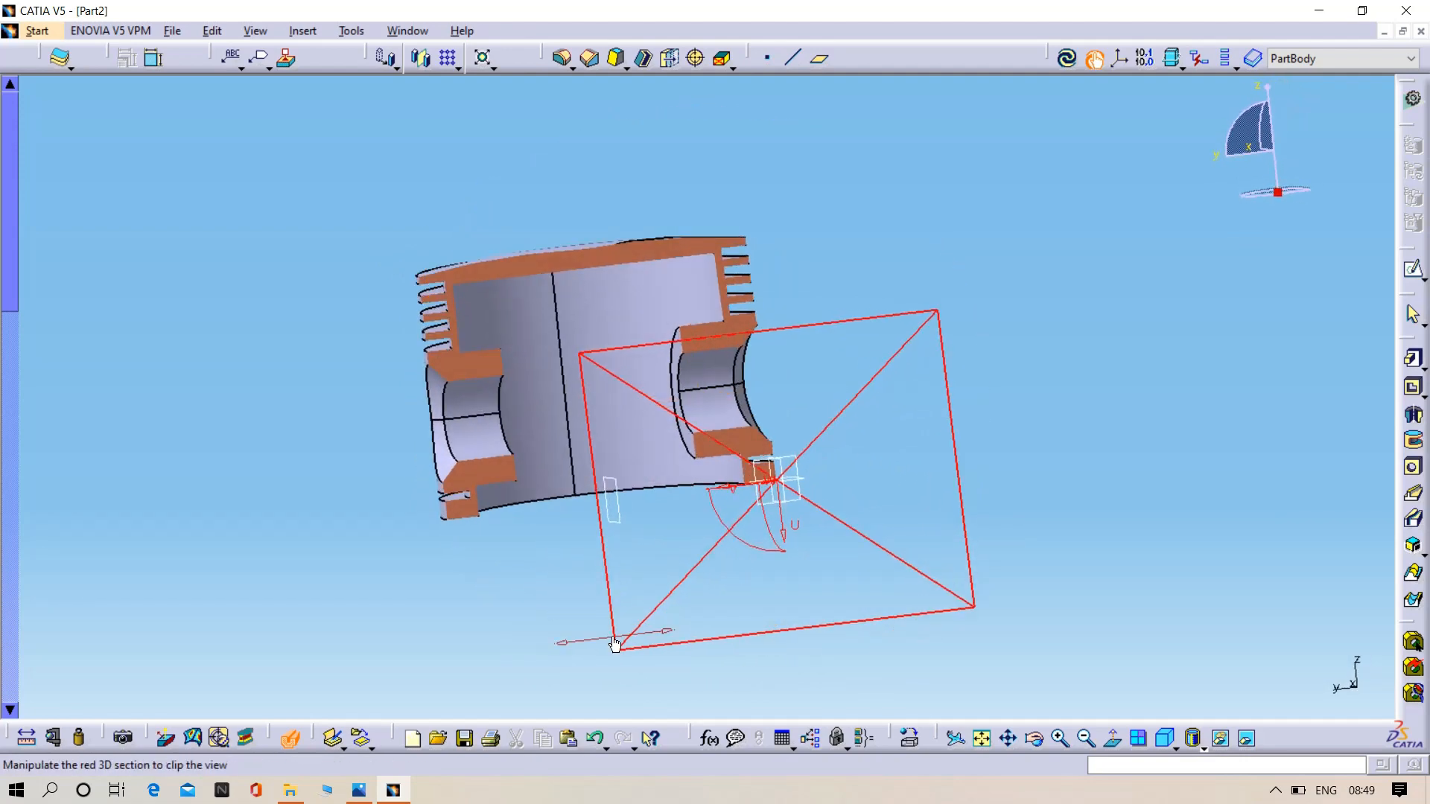
left_click_drag(614, 641, 603, 605)
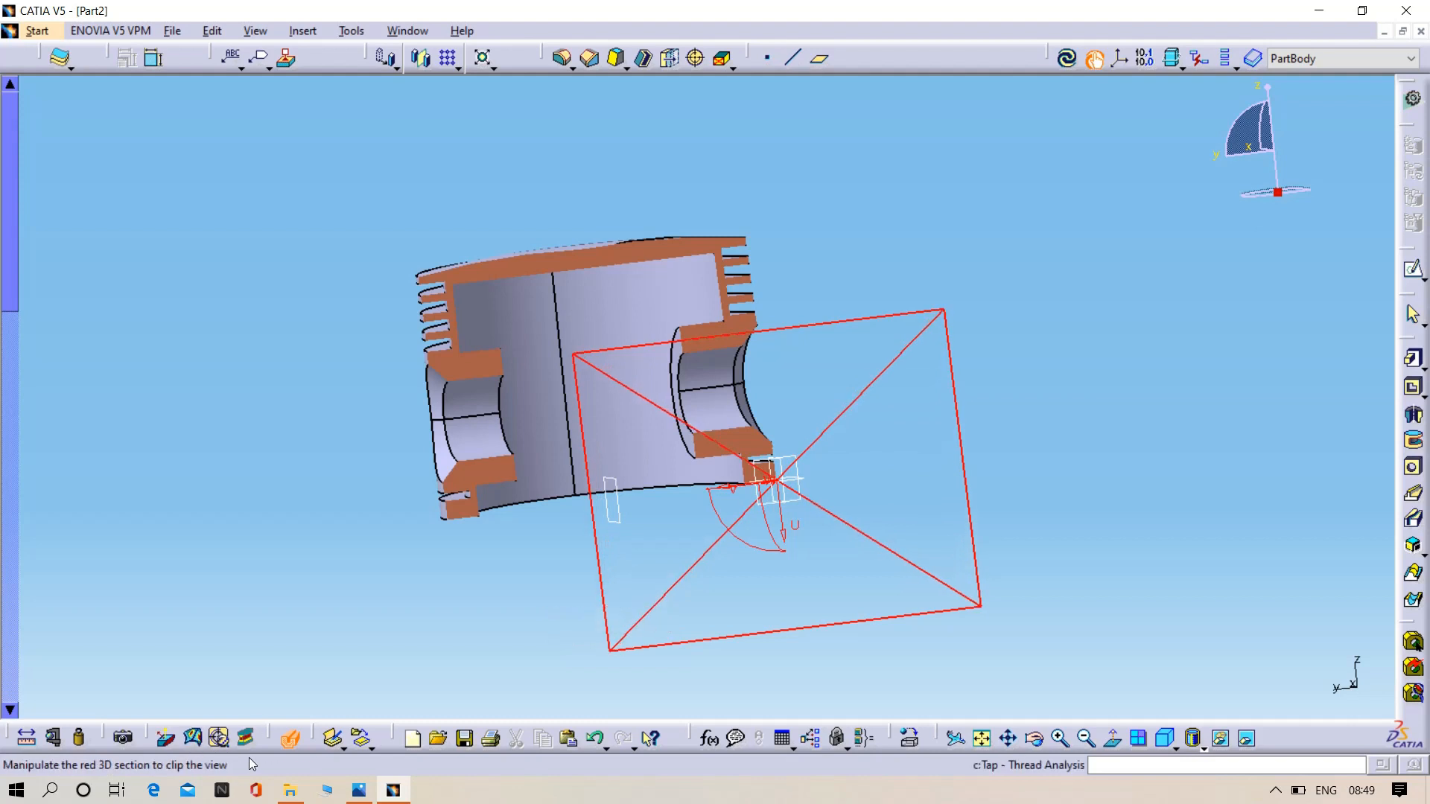
left_click(290, 737)
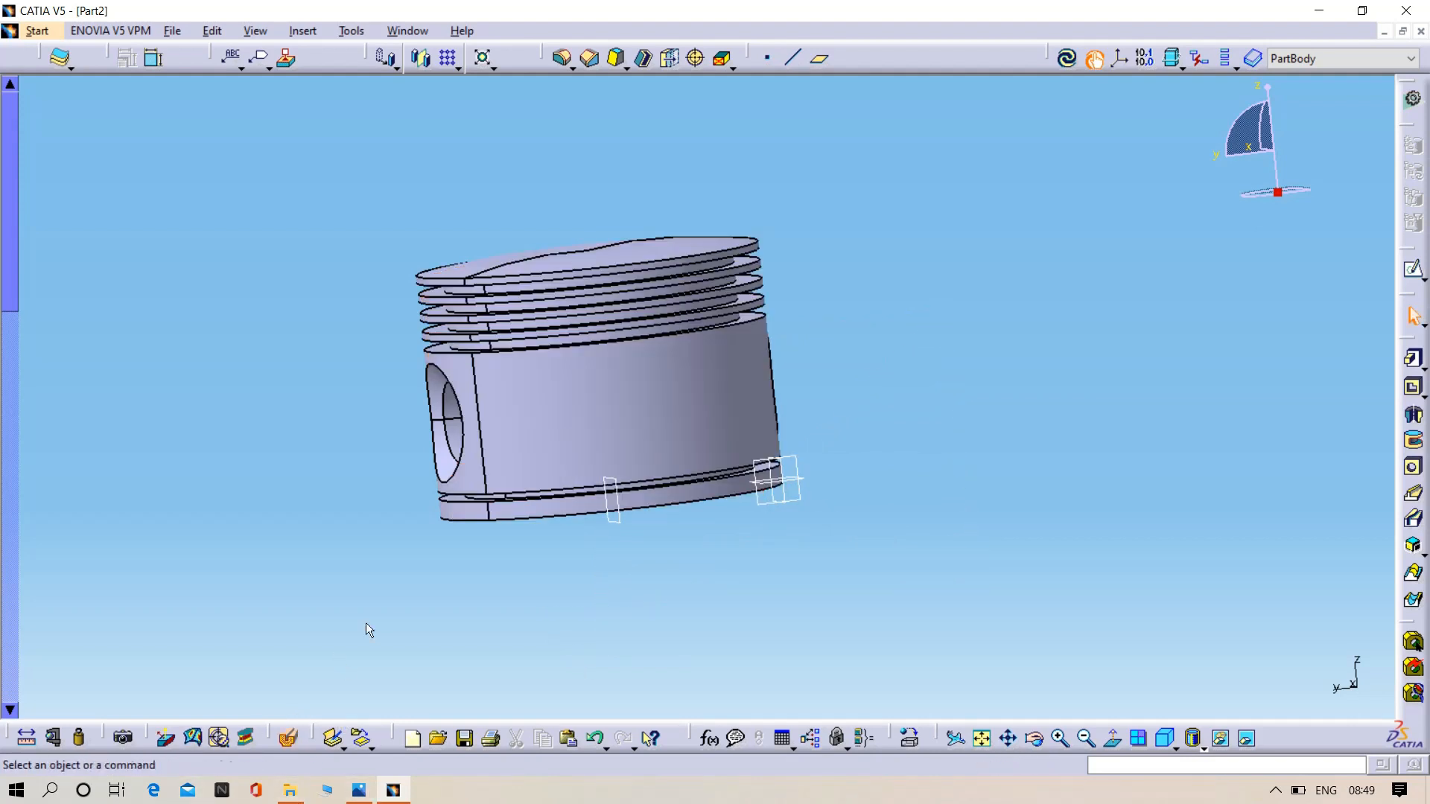
- Open the Apply Material library and look through its material categories, from Construction and Fabrics to Stone and Wood, ending at Metal
left_click(909, 738)
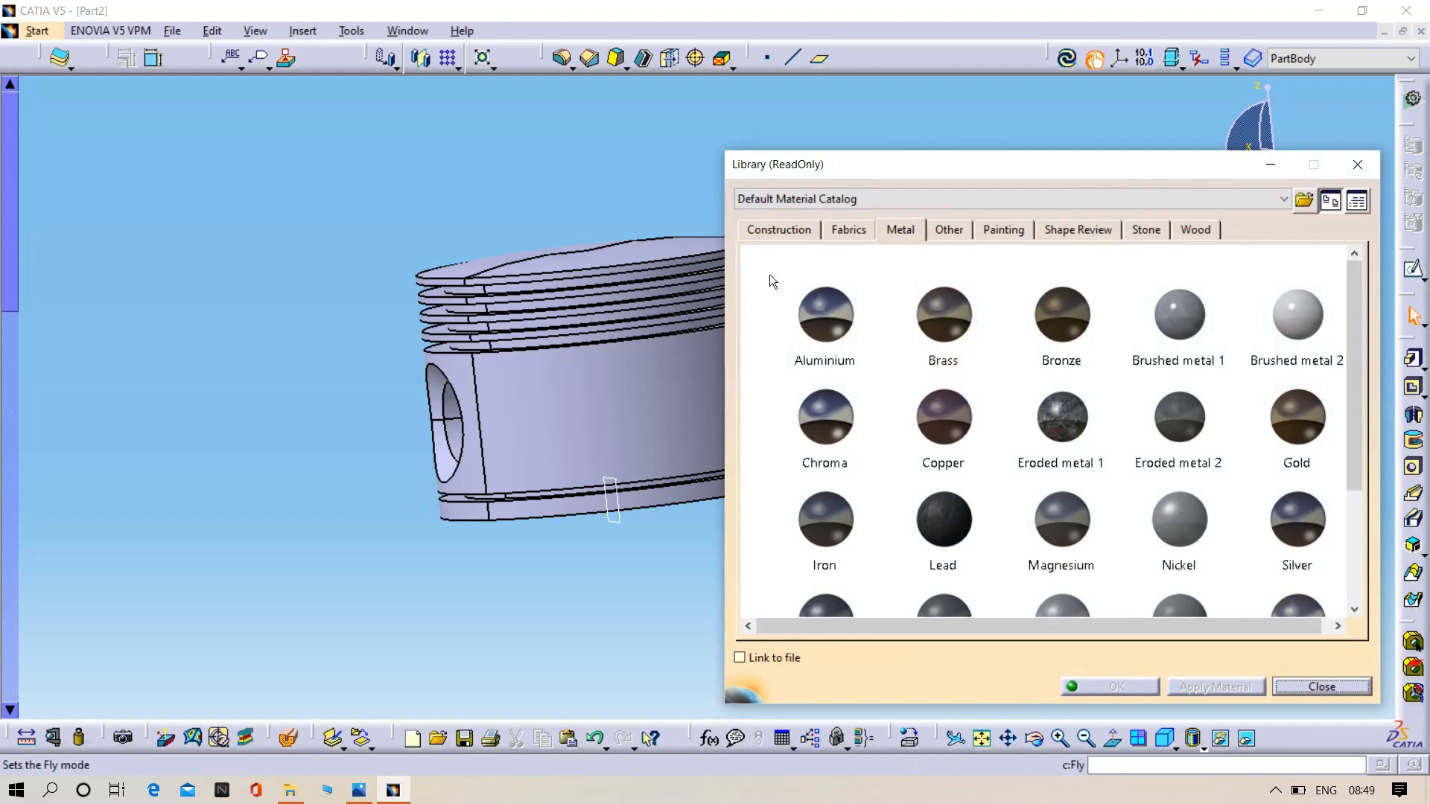
left_click(804, 337)
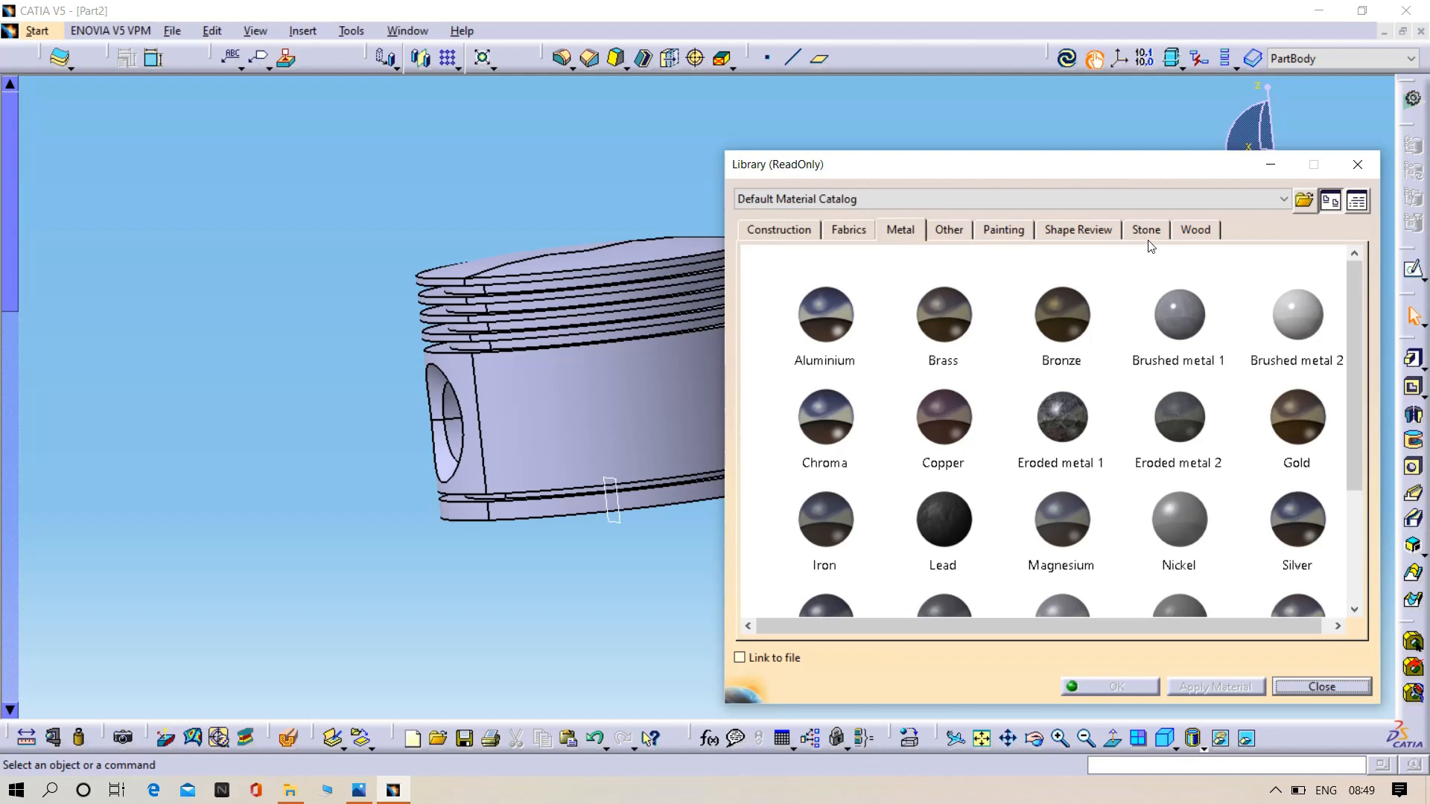
left_click(774, 230)
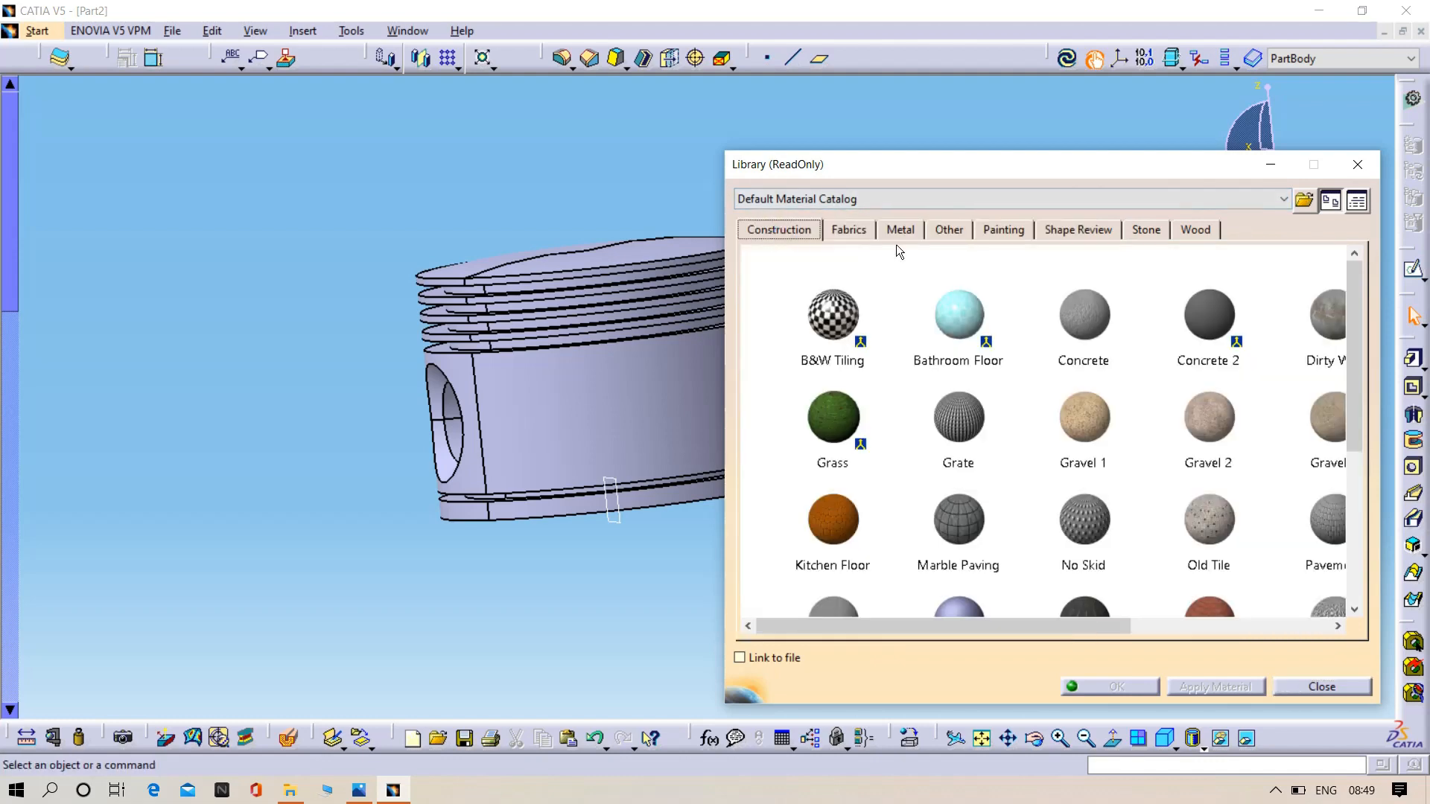
left_click(858, 233)
left_click(894, 230)
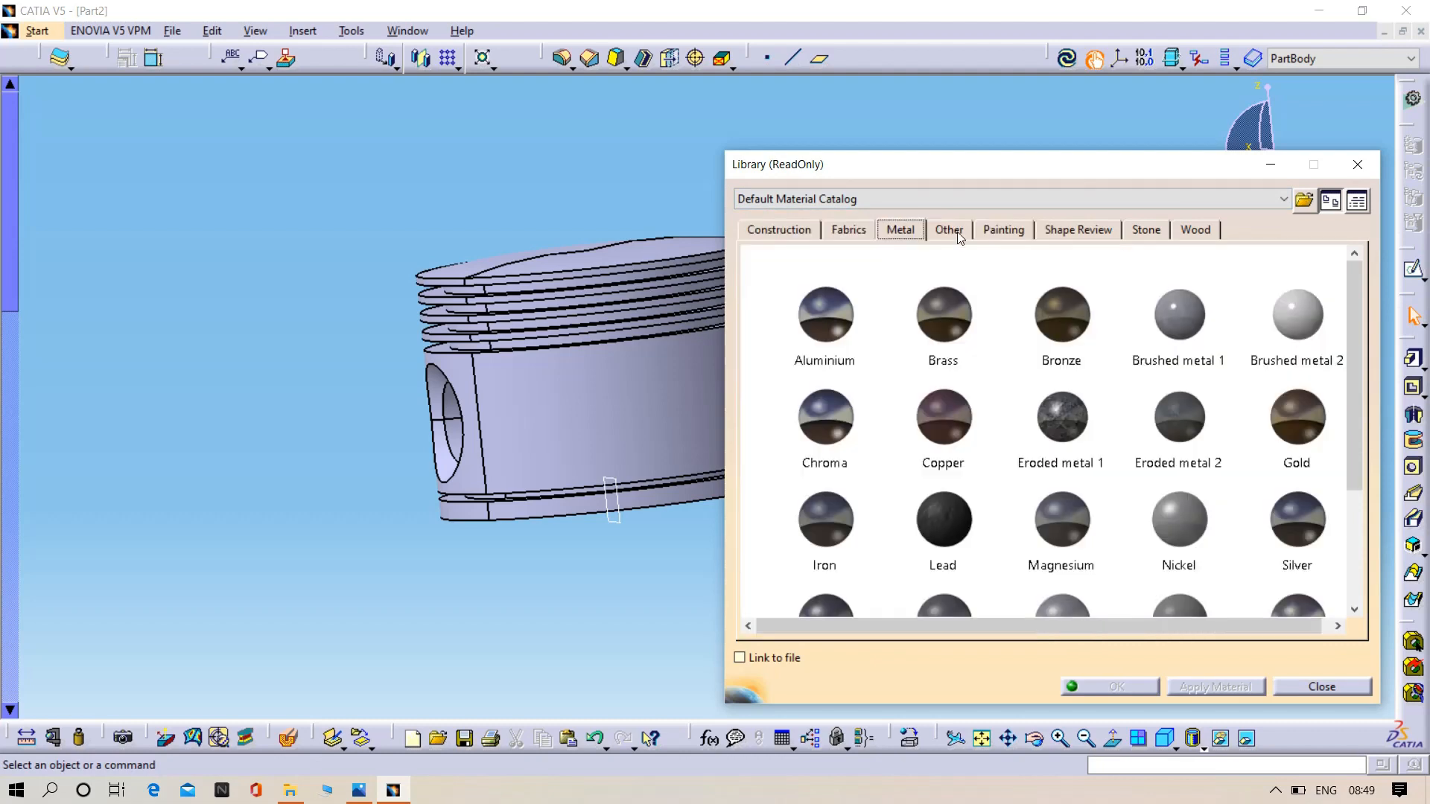
left_click(957, 231)
left_click(1015, 233)
left_click(1072, 232)
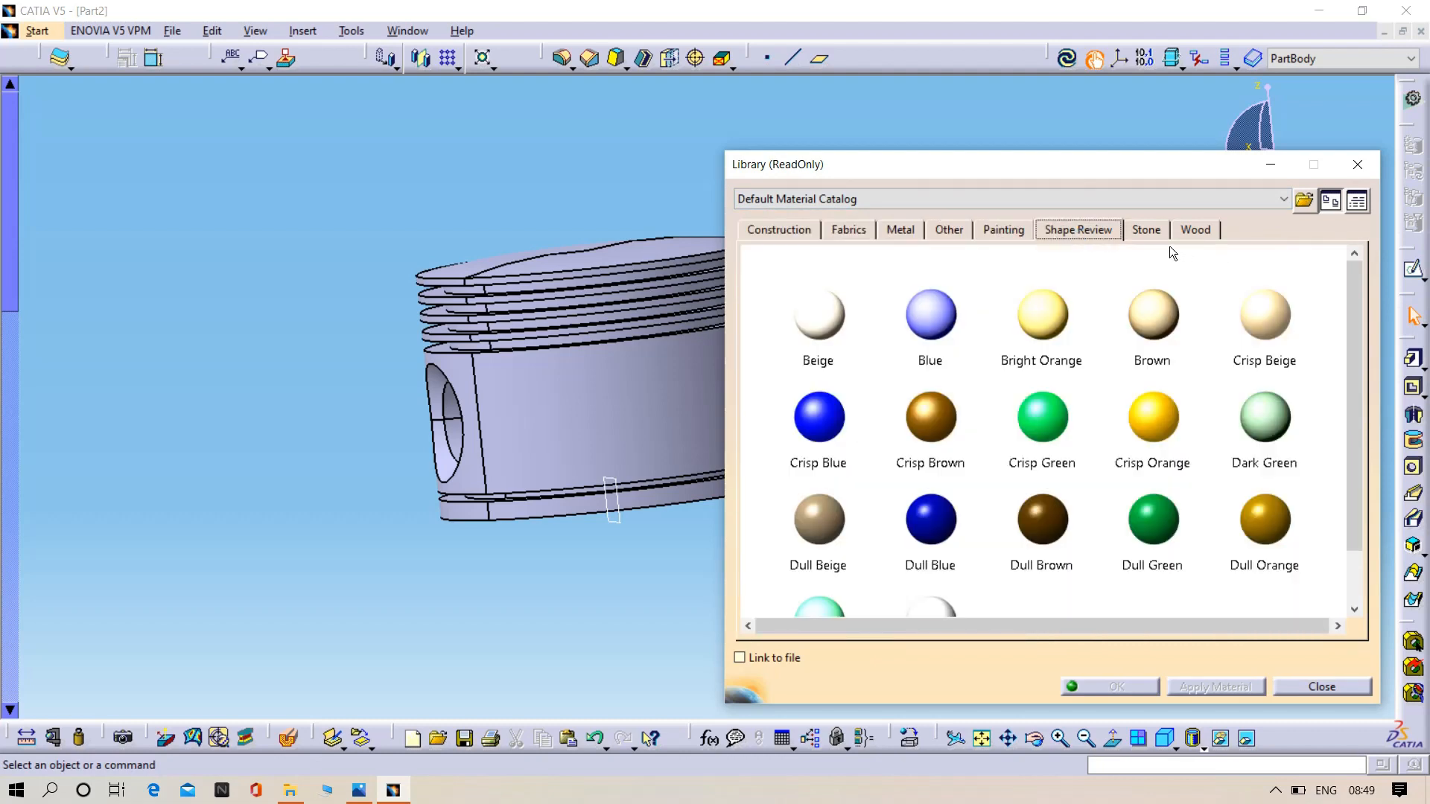
left_click(1150, 234)
left_click(1195, 230)
left_click(848, 230)
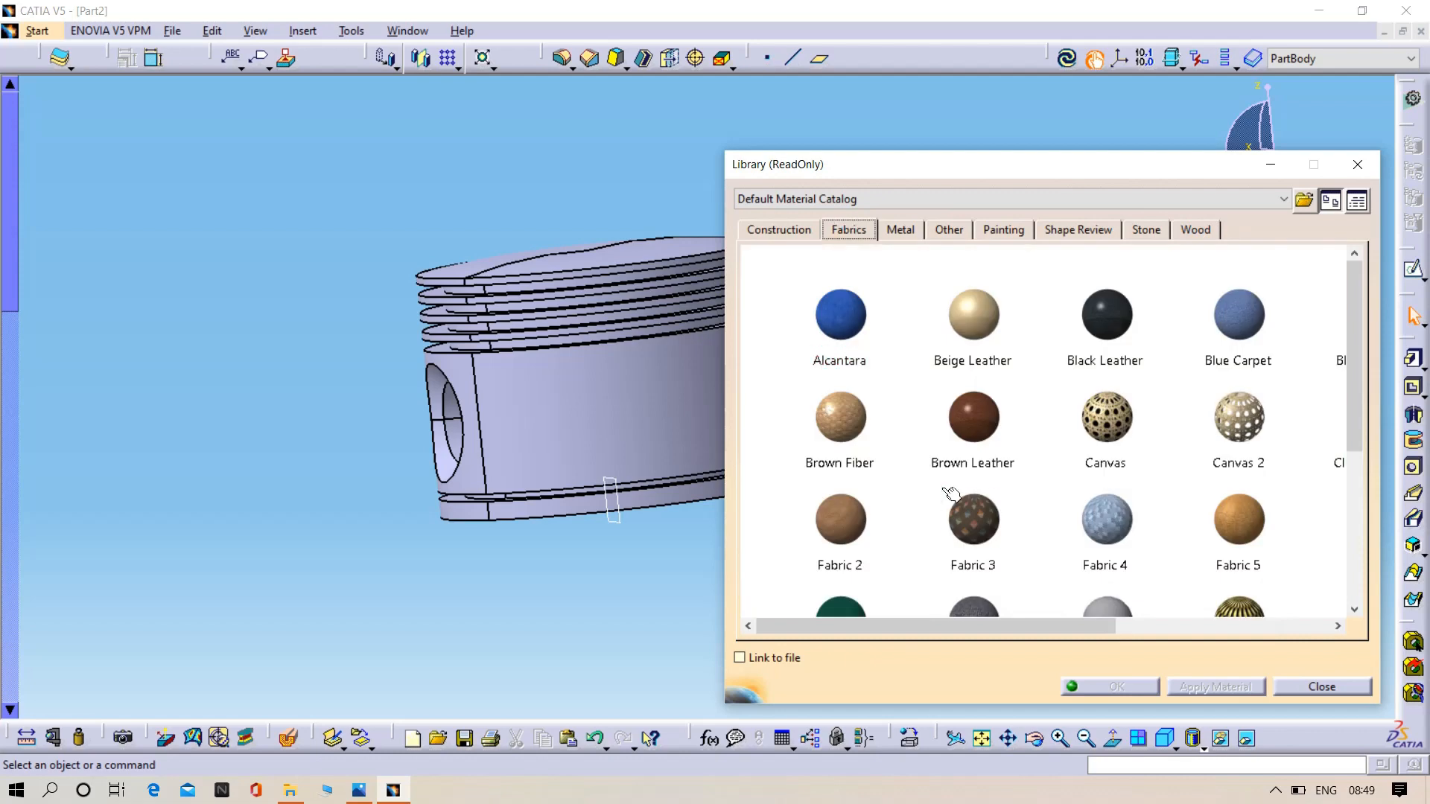
scroll(817, 304, "down", 1)
left_click(817, 304)
left_click(900, 232)
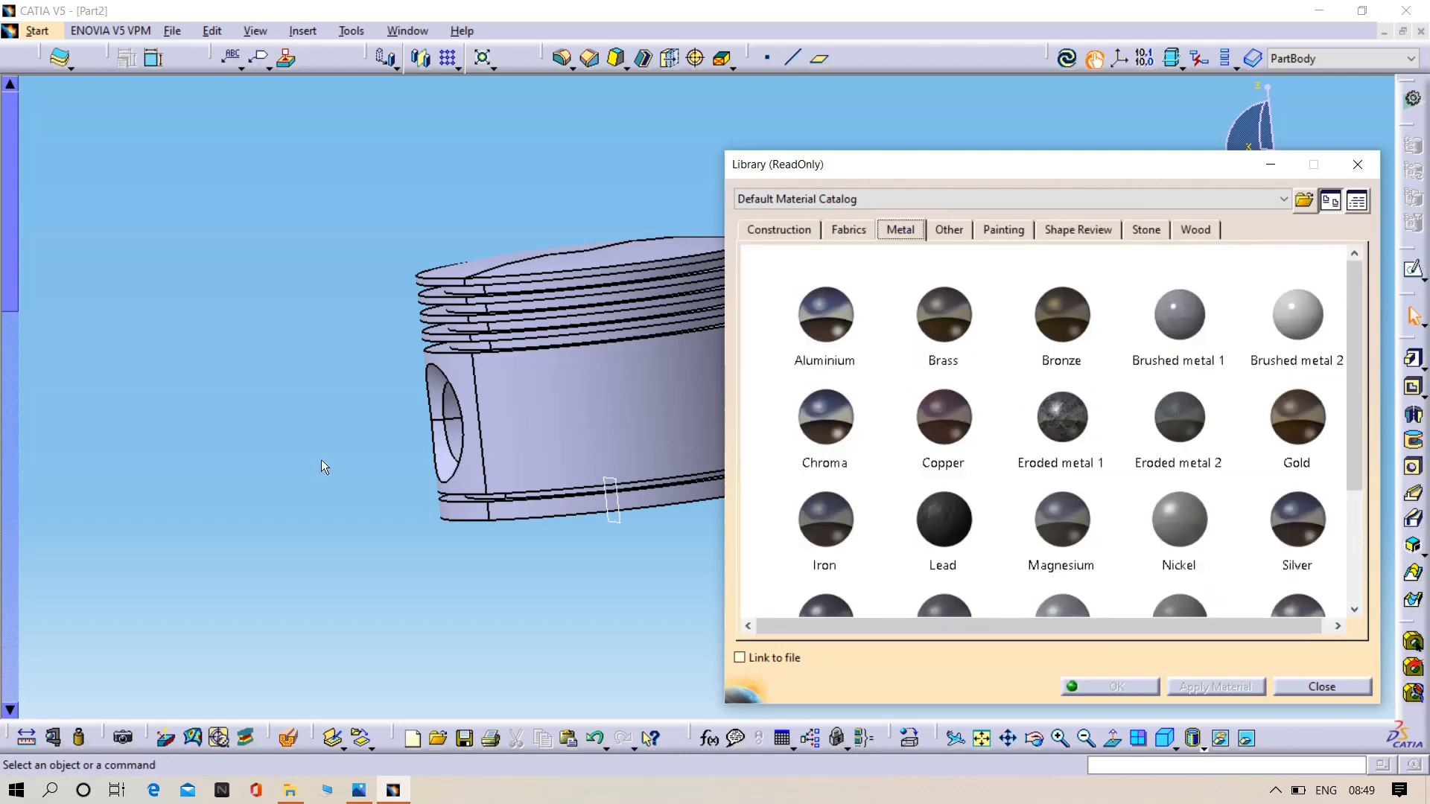
- Apply the Aluminium material from the Metal category to the piston
left_click(823, 328)
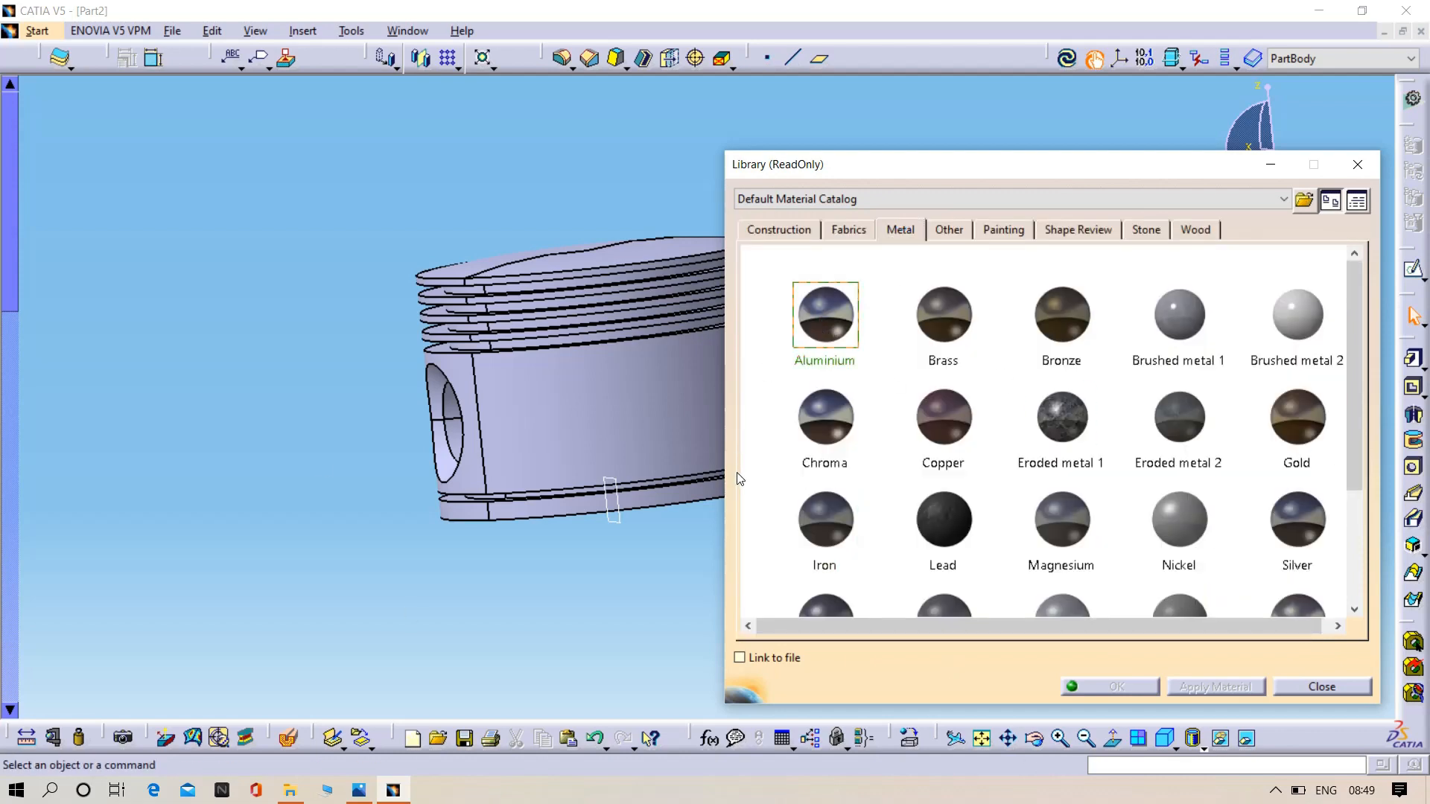
left_click(590, 369)
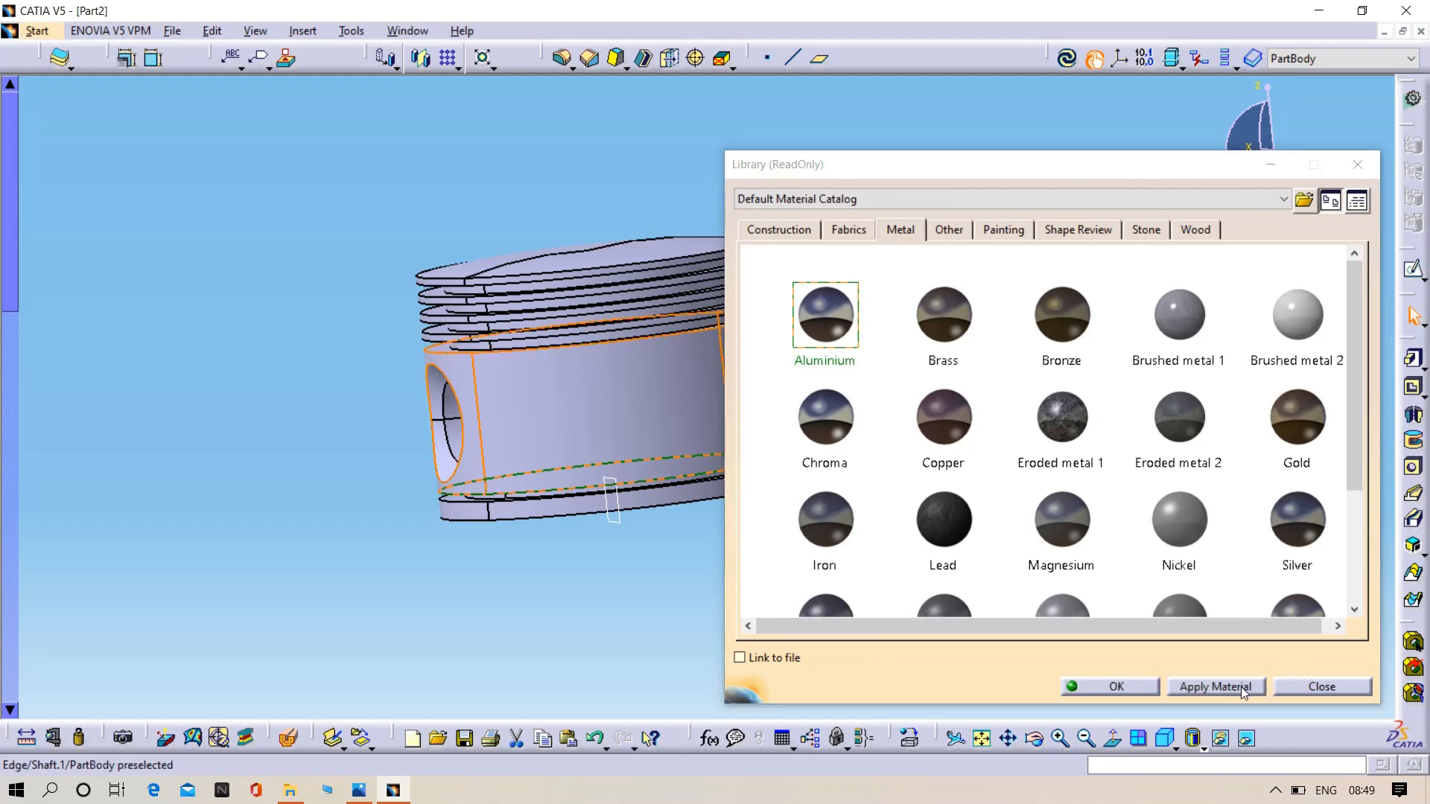
left_click(1239, 687)
left_click(1108, 685)
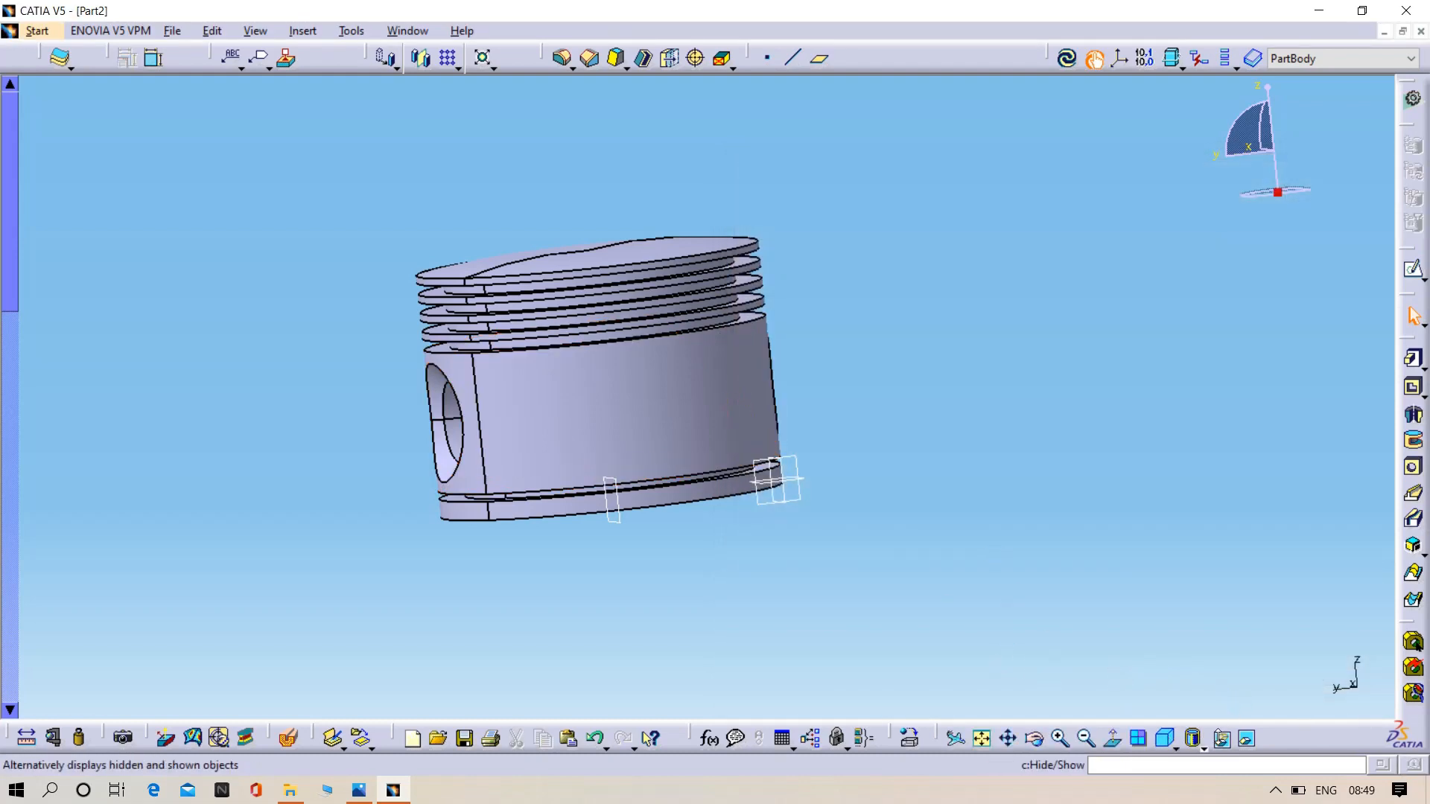
- Display the piston in Shading with Material mode and view its finish from several angles
left_click(1202, 744)
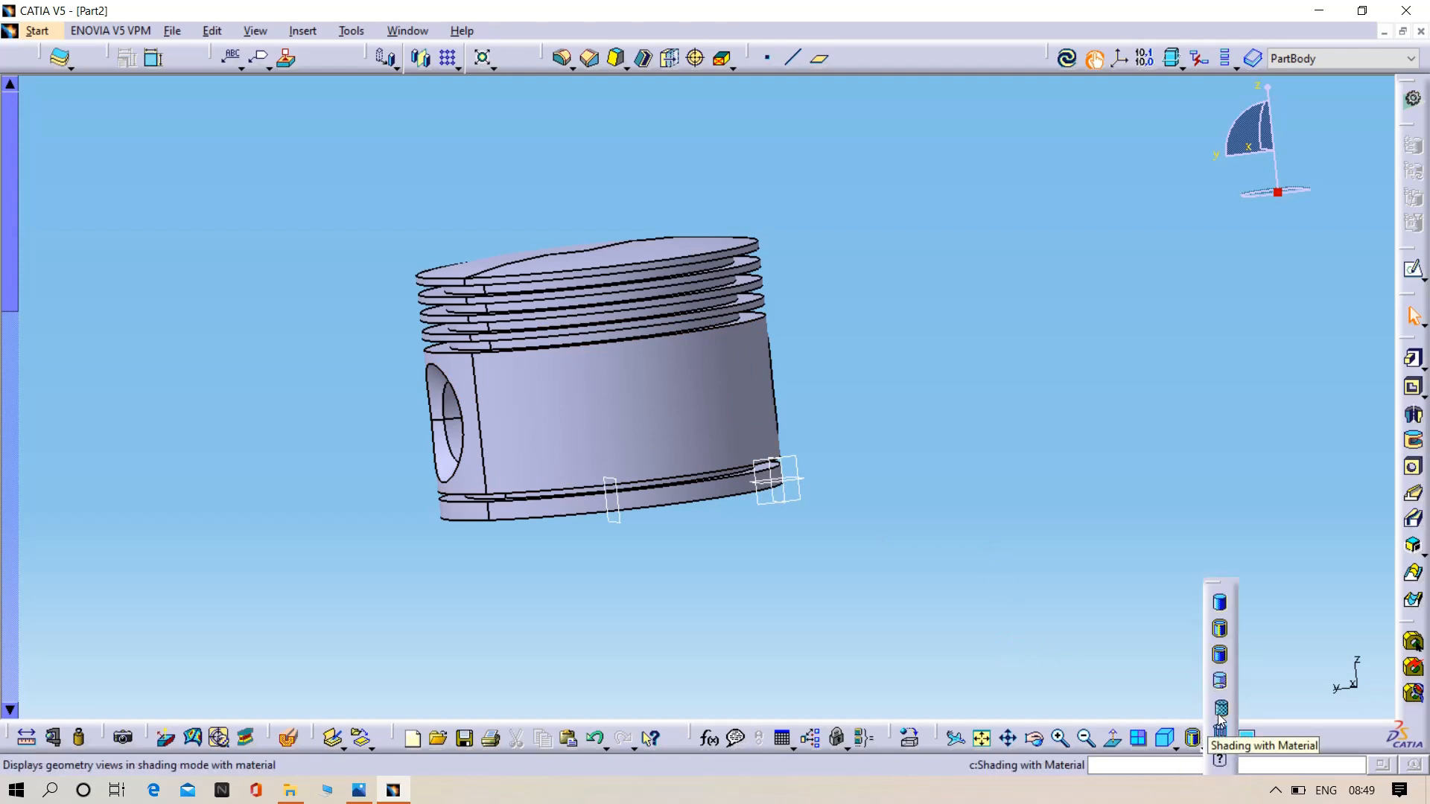
left_click(1221, 715)
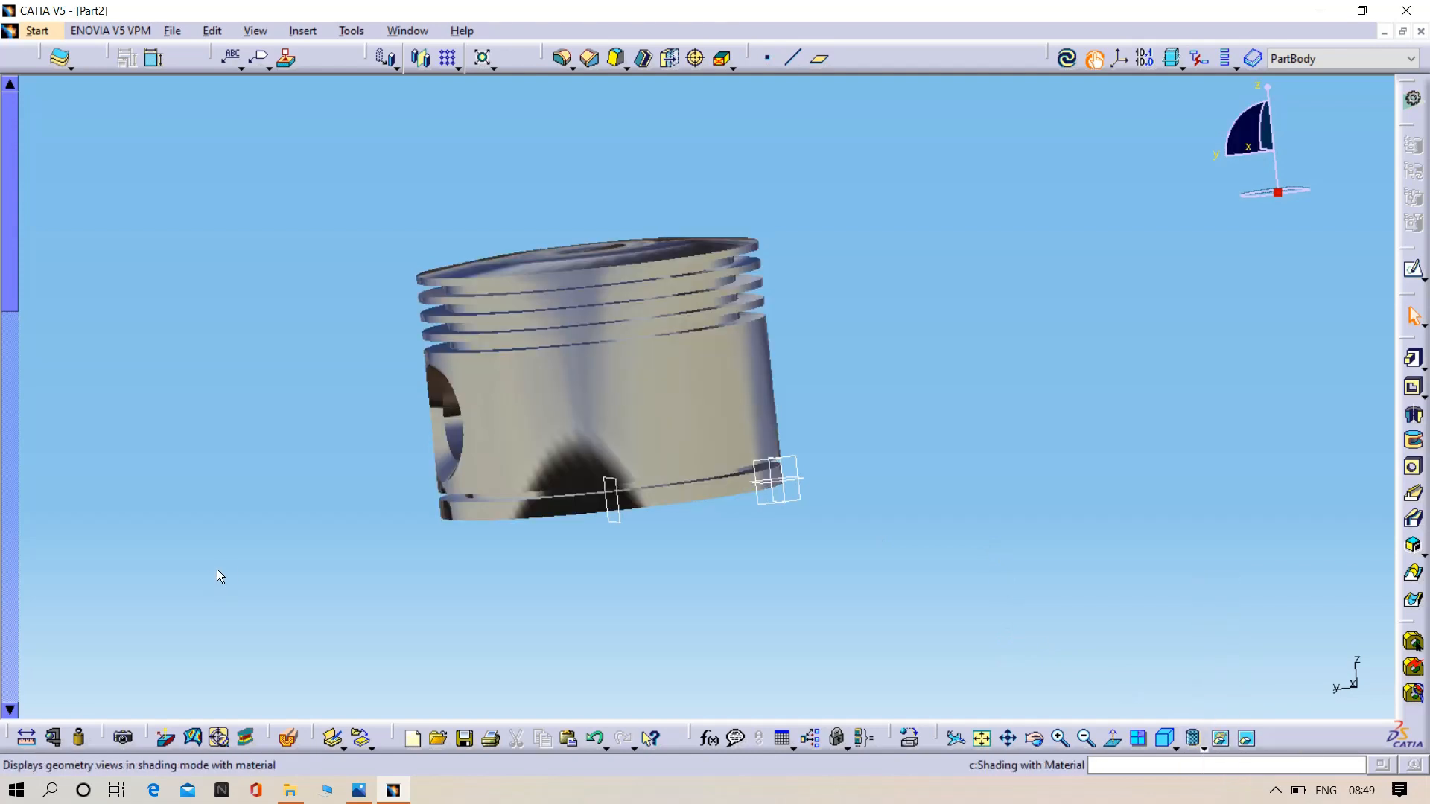
middle_click_drag(239, 578, 750, 472)
middle_click_drag(801, 603, 785, 703)
middle_click_drag(977, 551, 844, 529)
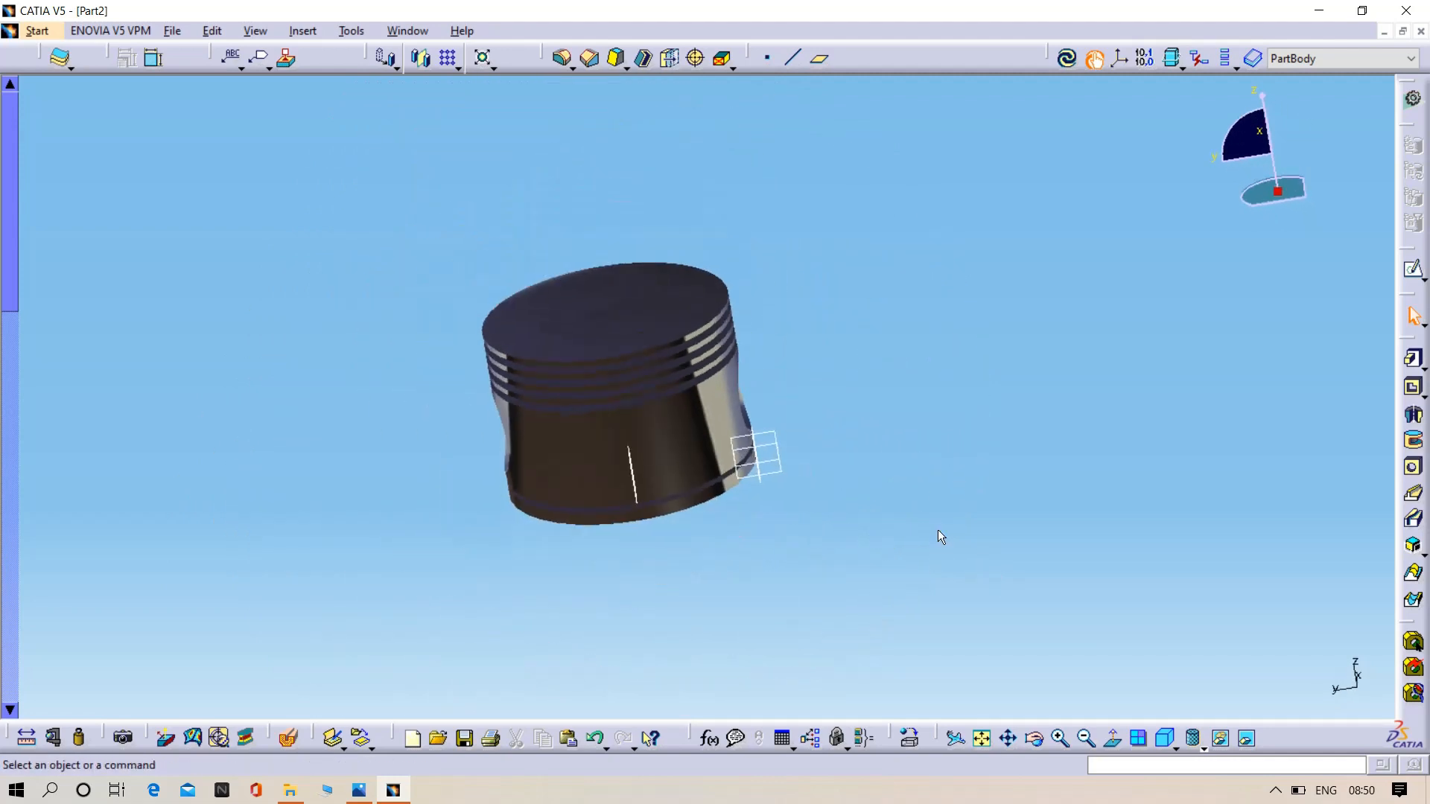